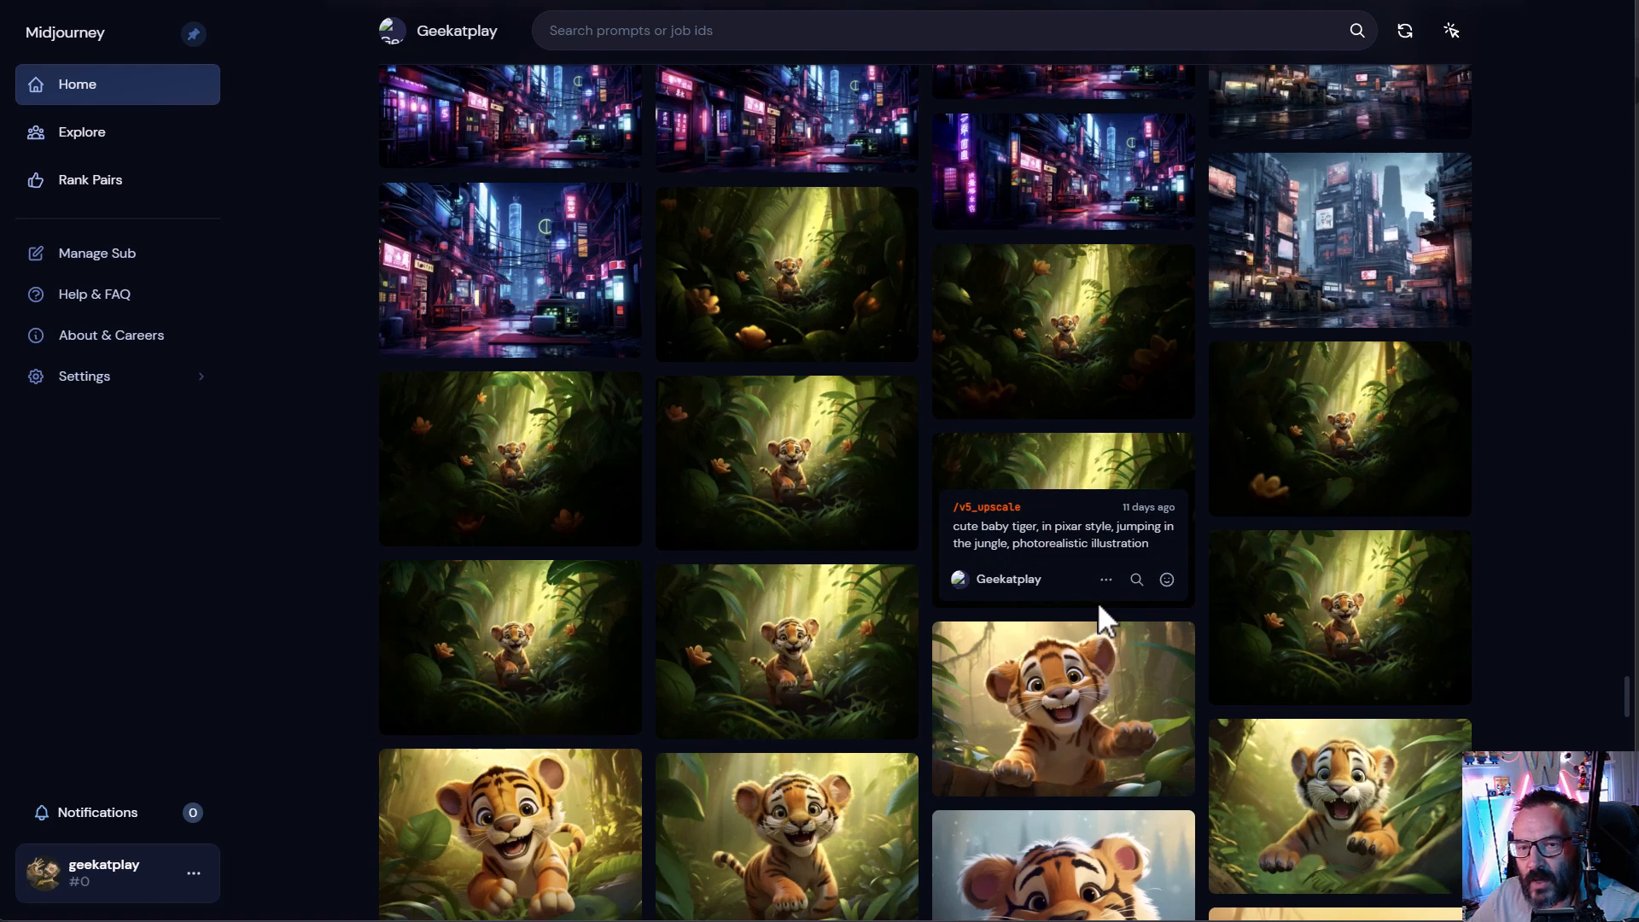
- Scroll back through the earlier generations in the Midjourney web gallery
{"action": "scroll", "coordinate": [1098, 601], "scroll_direction": "up", "scroll_amount": 6}
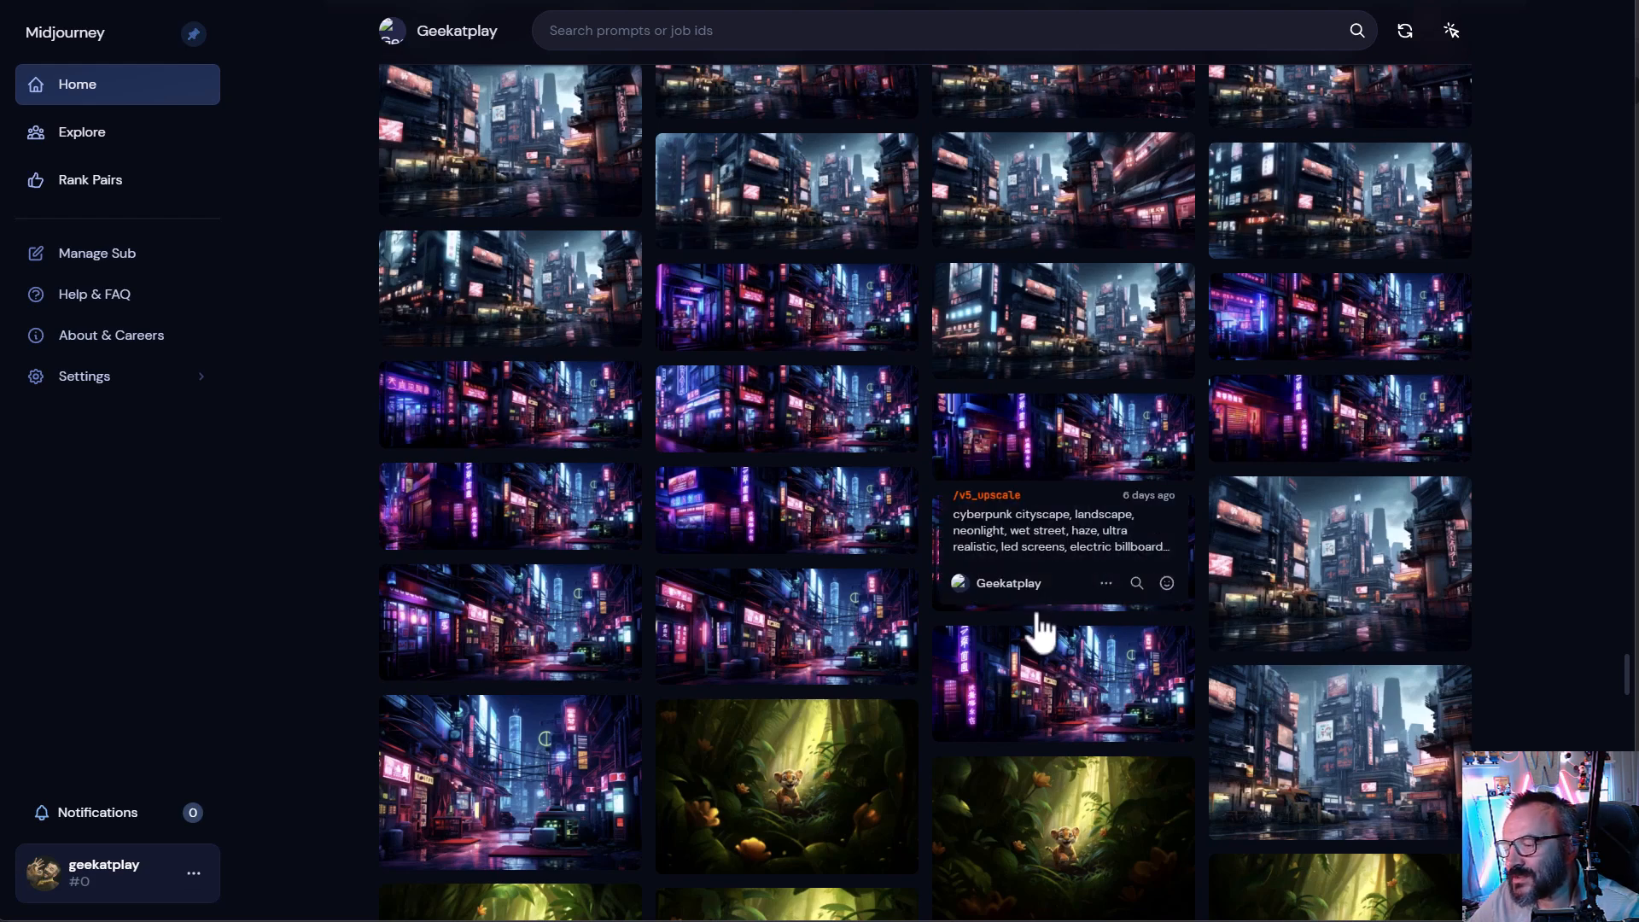
{"action": "scroll", "coordinate": [910, 612], "scroll_direction": "up", "scroll_amount": 6}
{"action": "scroll", "coordinate": [912, 616], "scroll_direction": "up", "scroll_amount": 3}
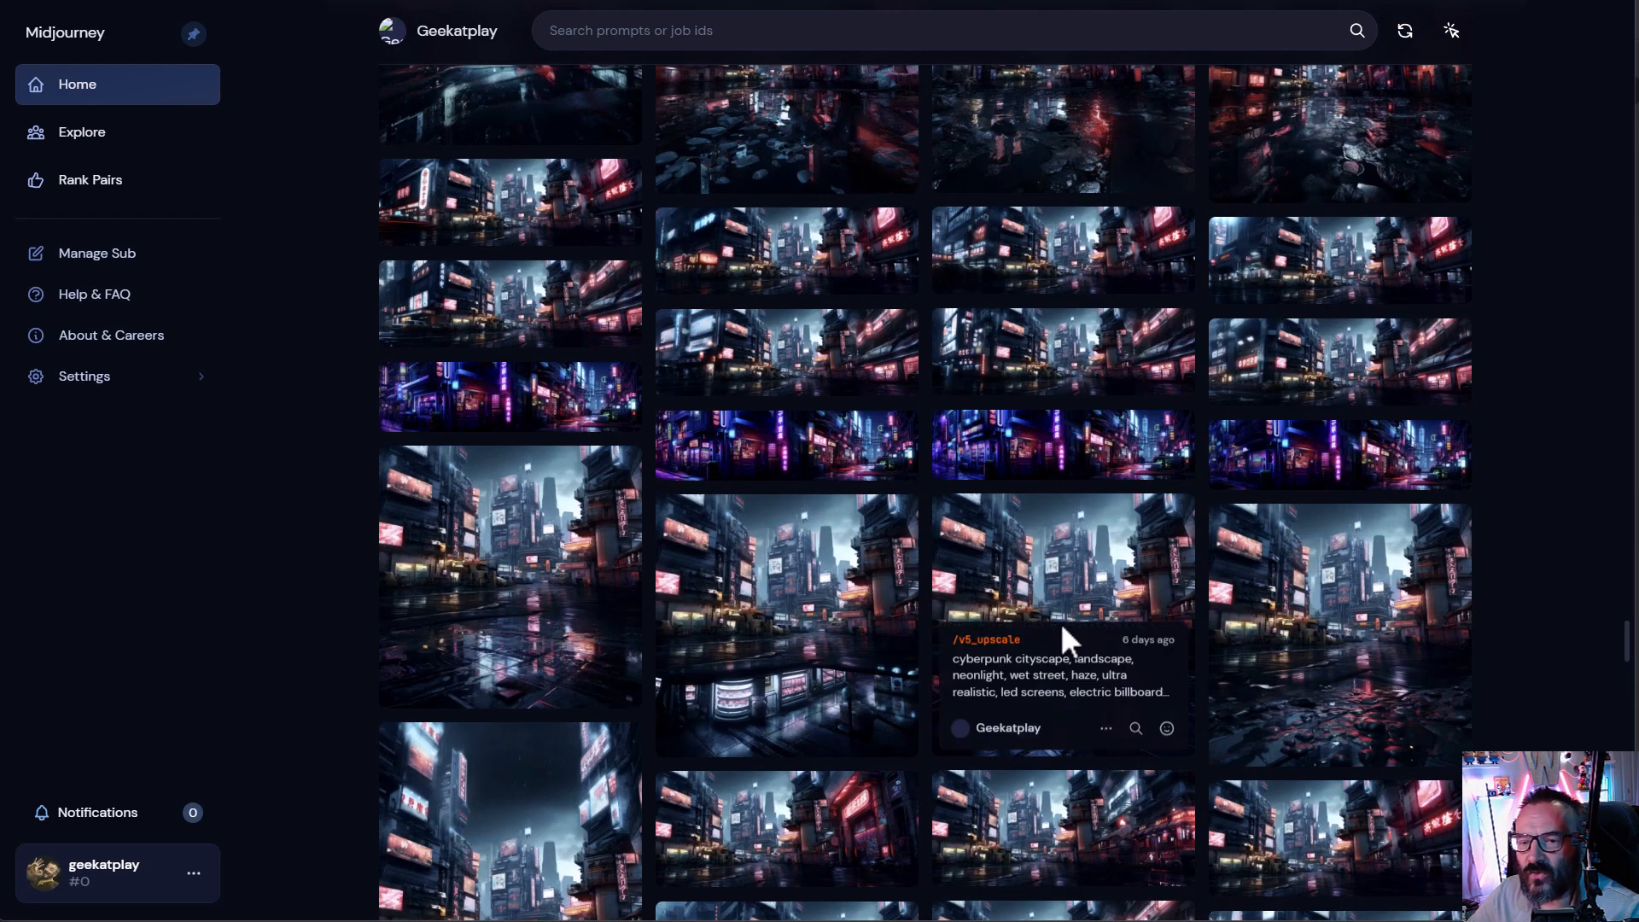
{"action": "mouse_move", "coordinate": [1221, 649]}
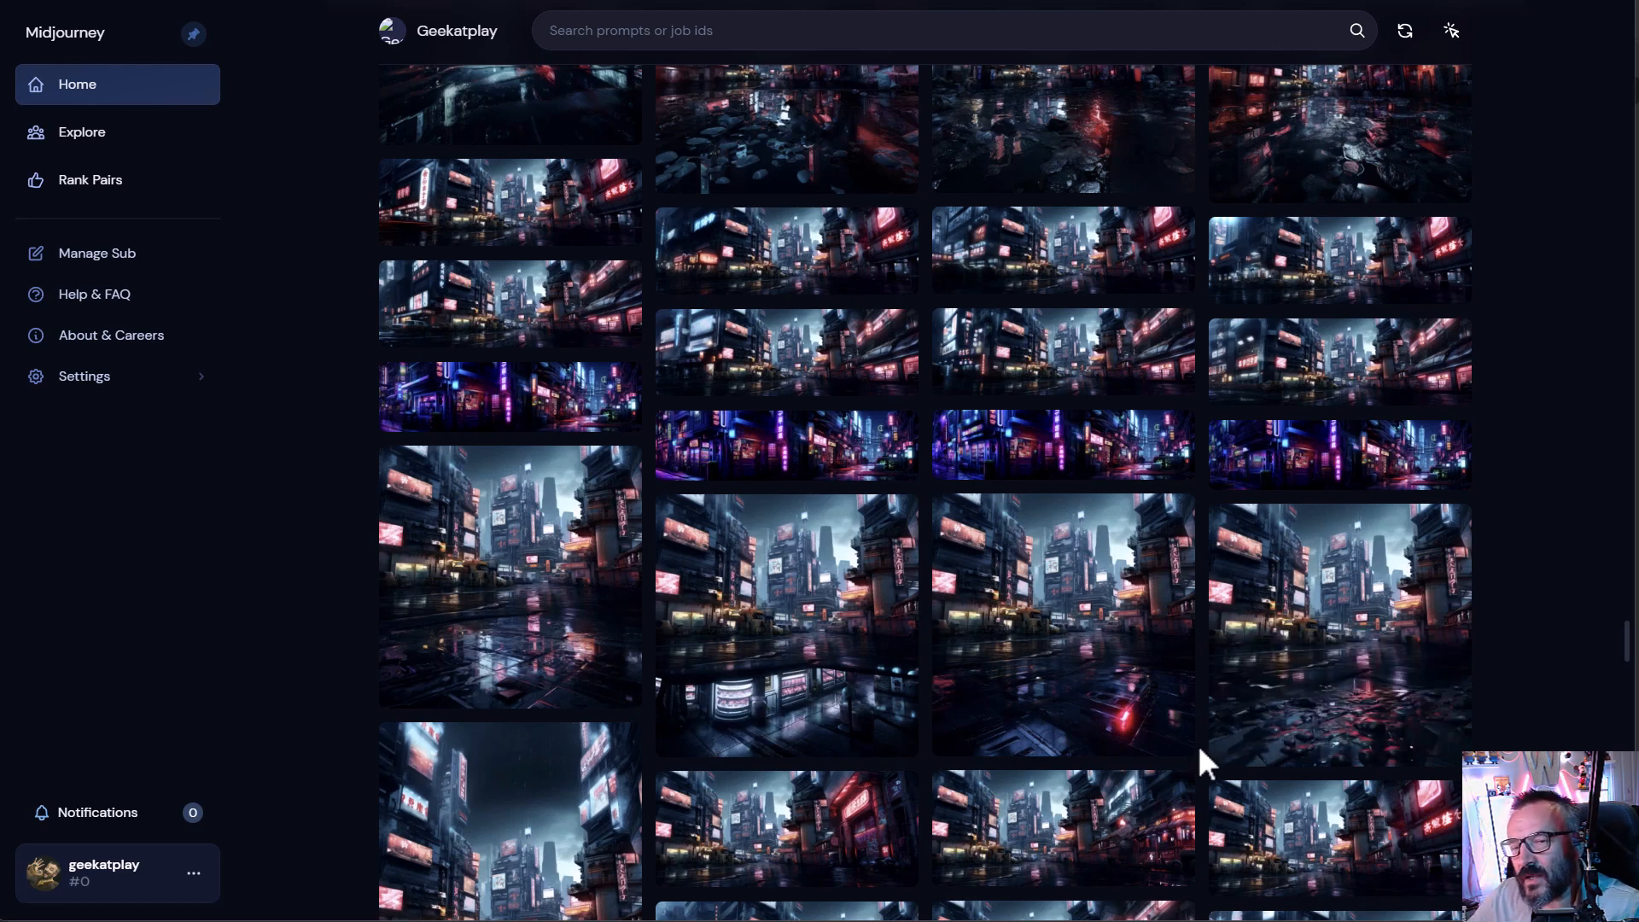
{"action": "scroll", "coordinate": [1187, 720], "scroll_direction": "up", "scroll_amount": 5}
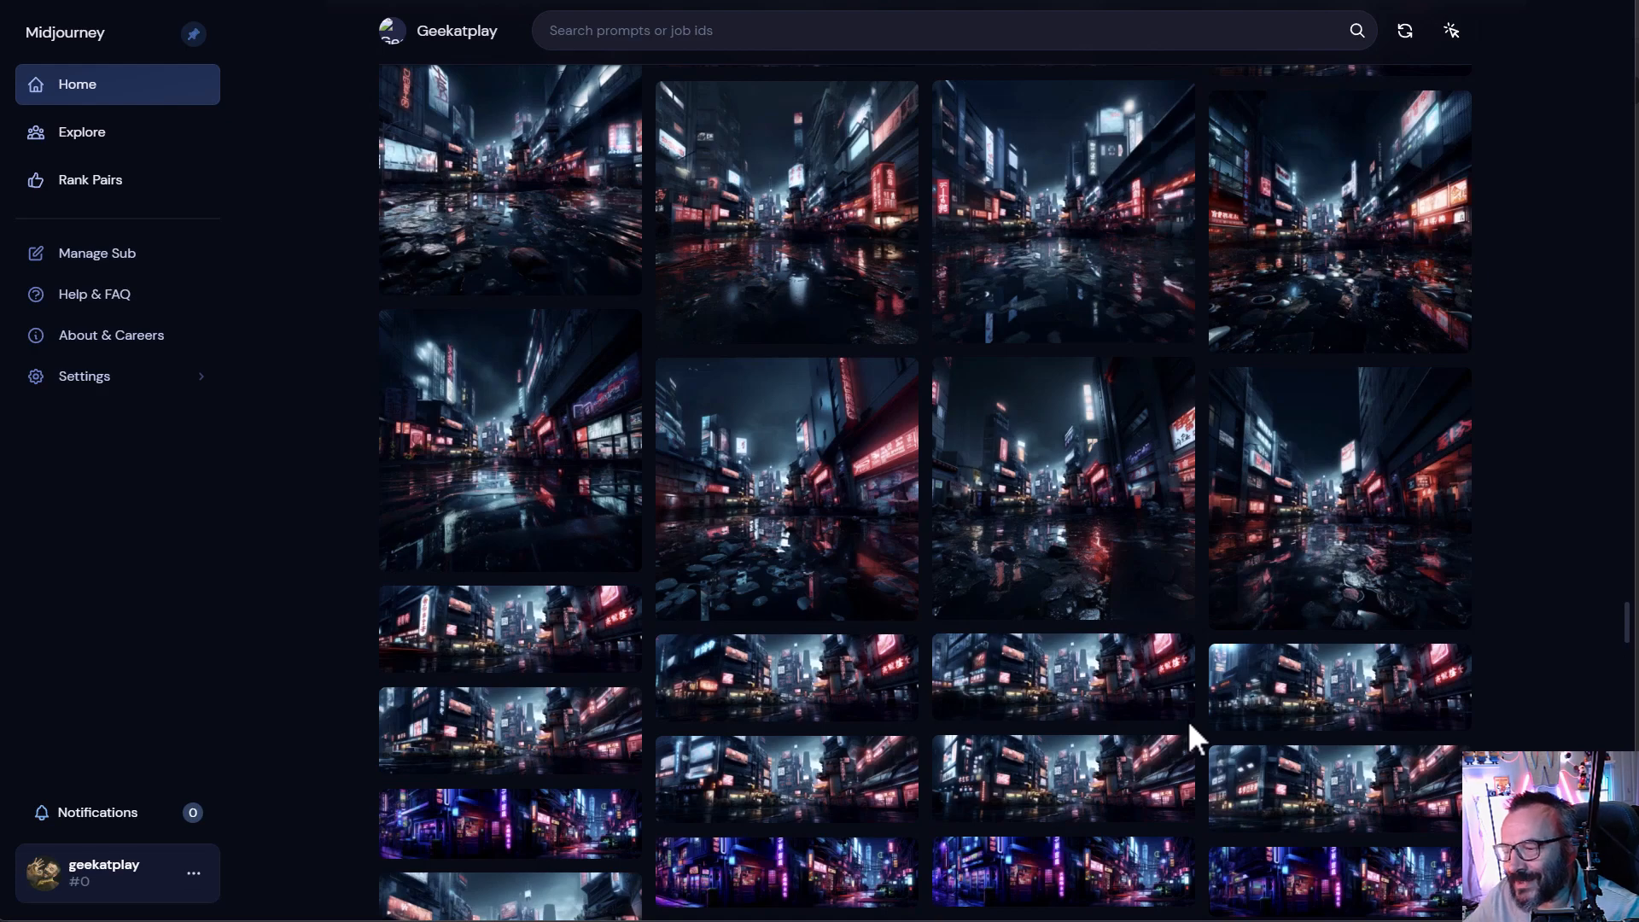
{"action": "scroll", "coordinate": [1185, 745], "scroll_direction": "up", "scroll_amount": 10}
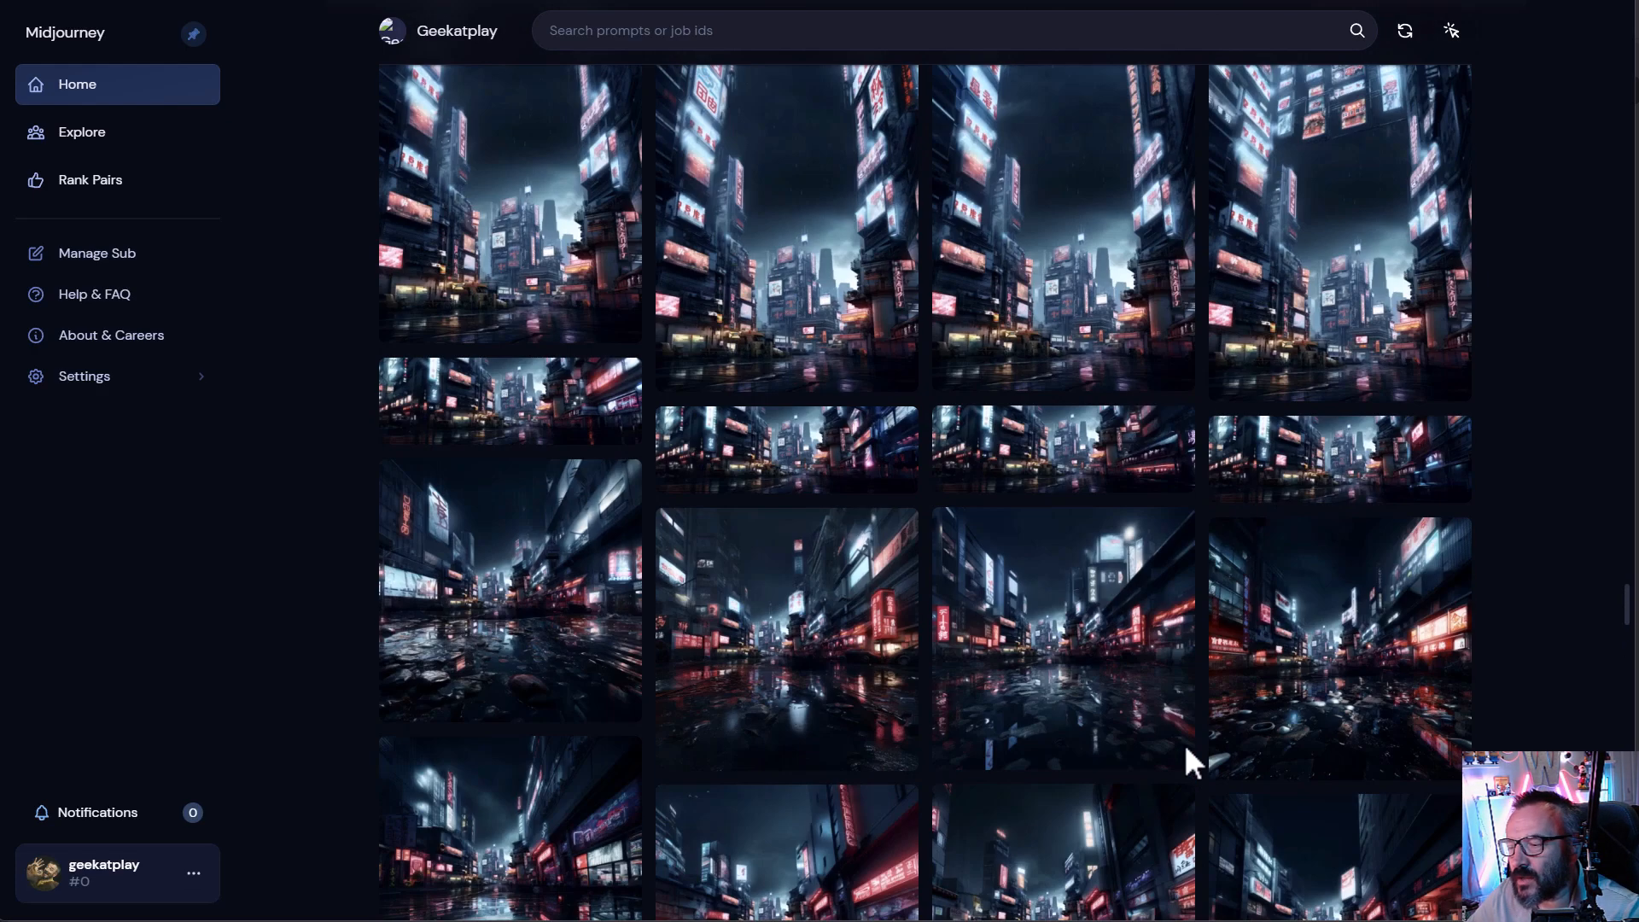
{"action": "scroll", "coordinate": [1067, 670], "scroll_direction": "up", "scroll_amount": 5}
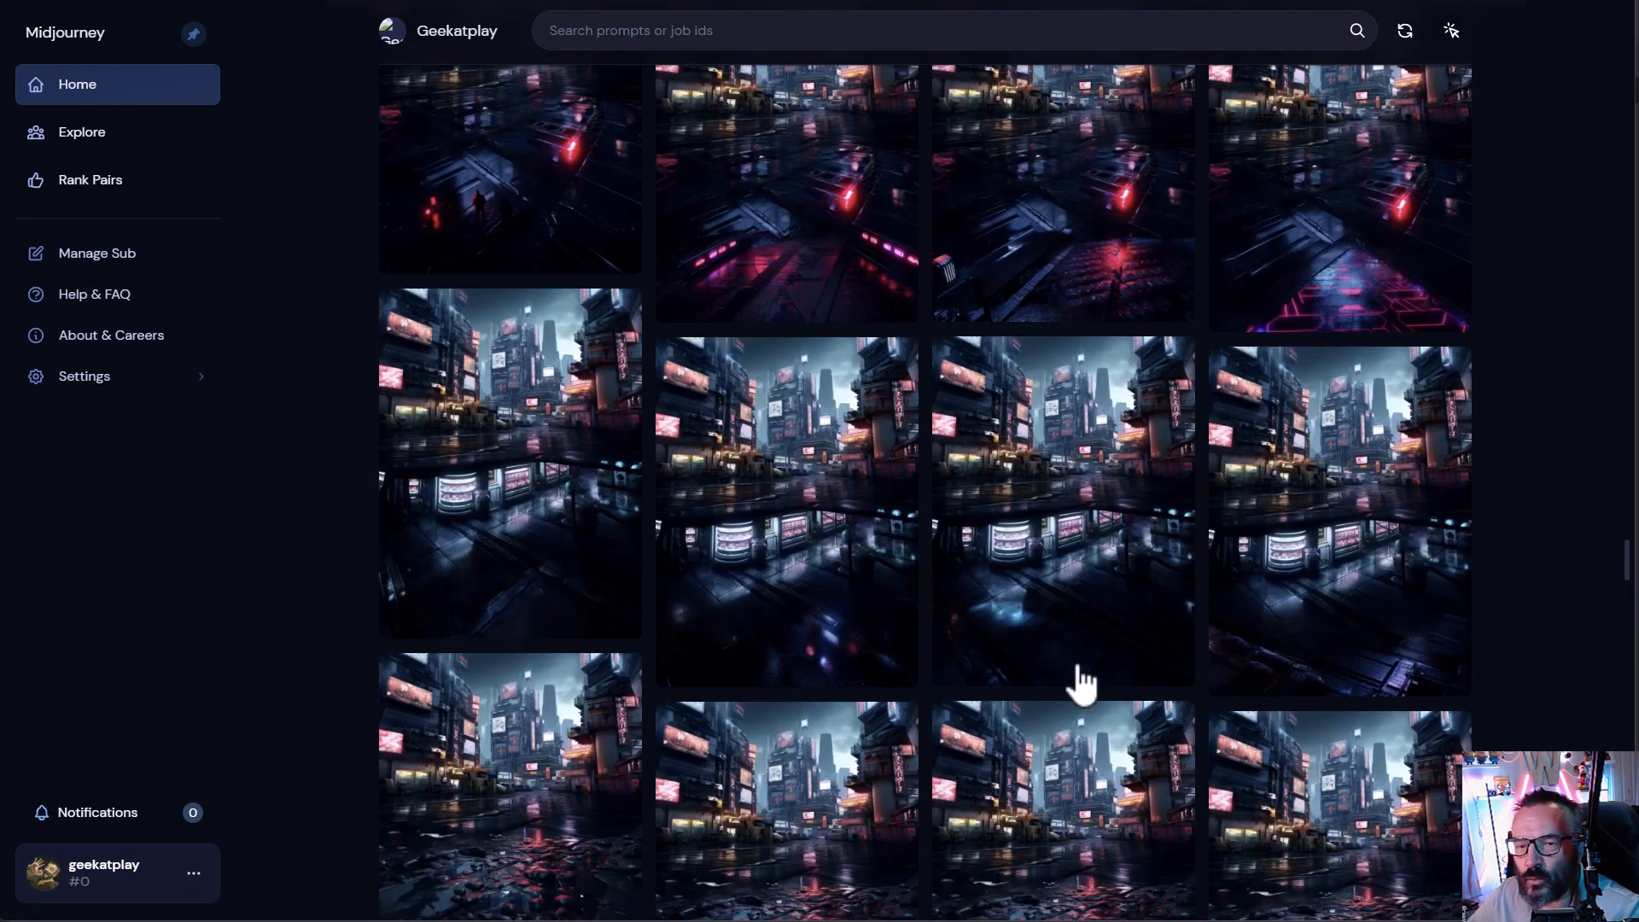
{"action": "scroll", "coordinate": [1300, 755], "scroll_direction": "up", "scroll_amount": 15}
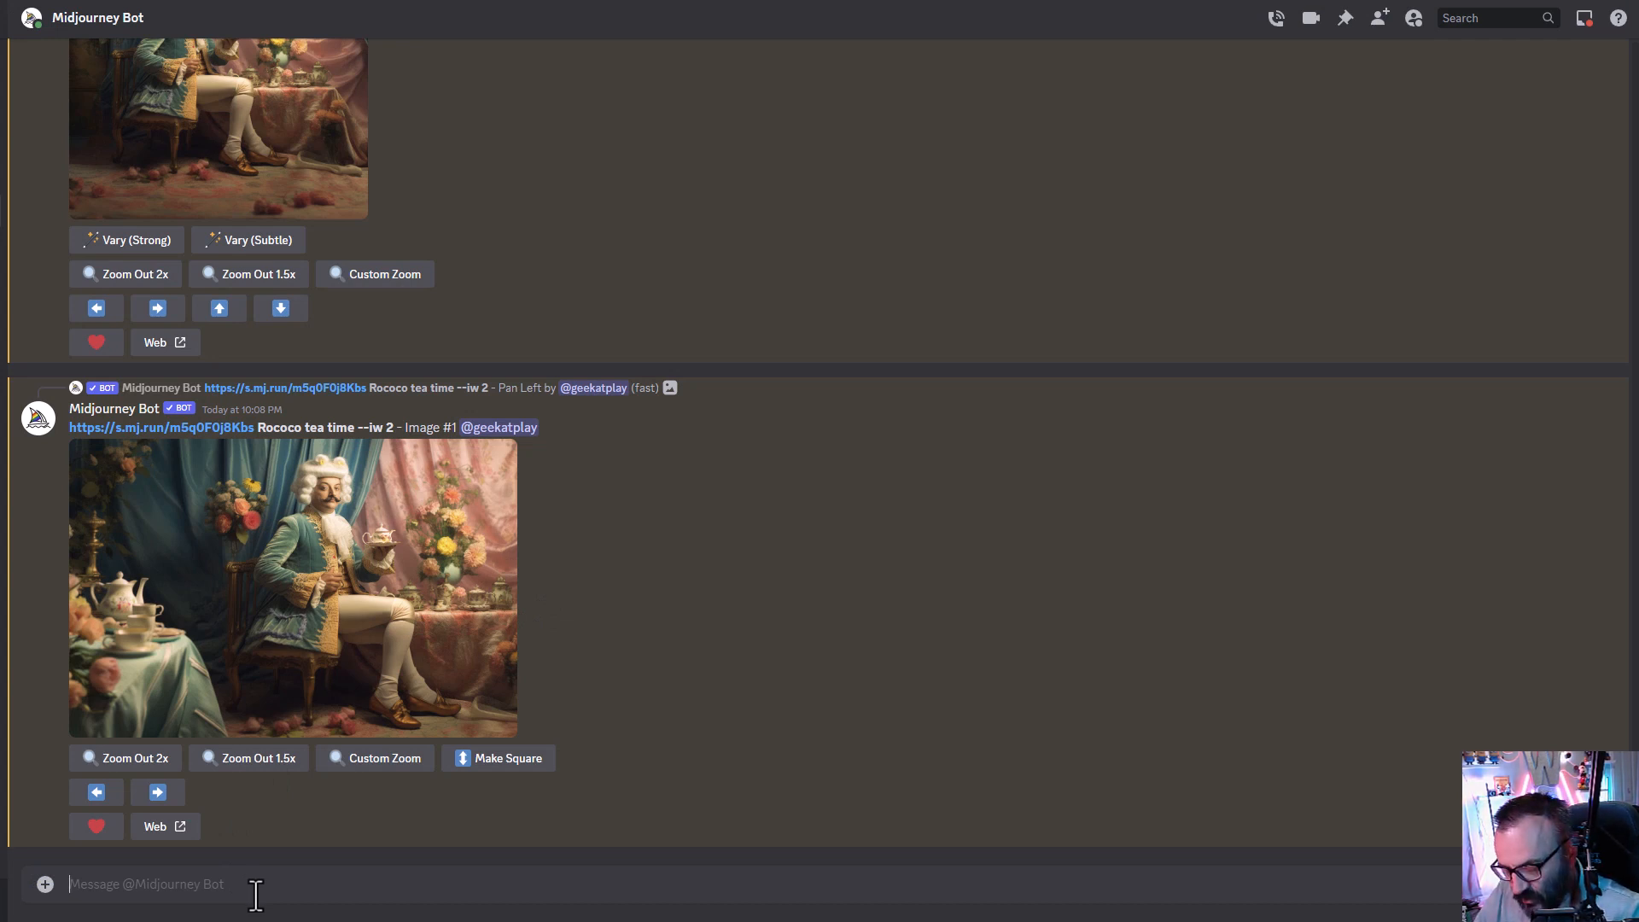
- Run the /settings command to display the current Midjourney settings
{"action": "type", "text": "/settings"}
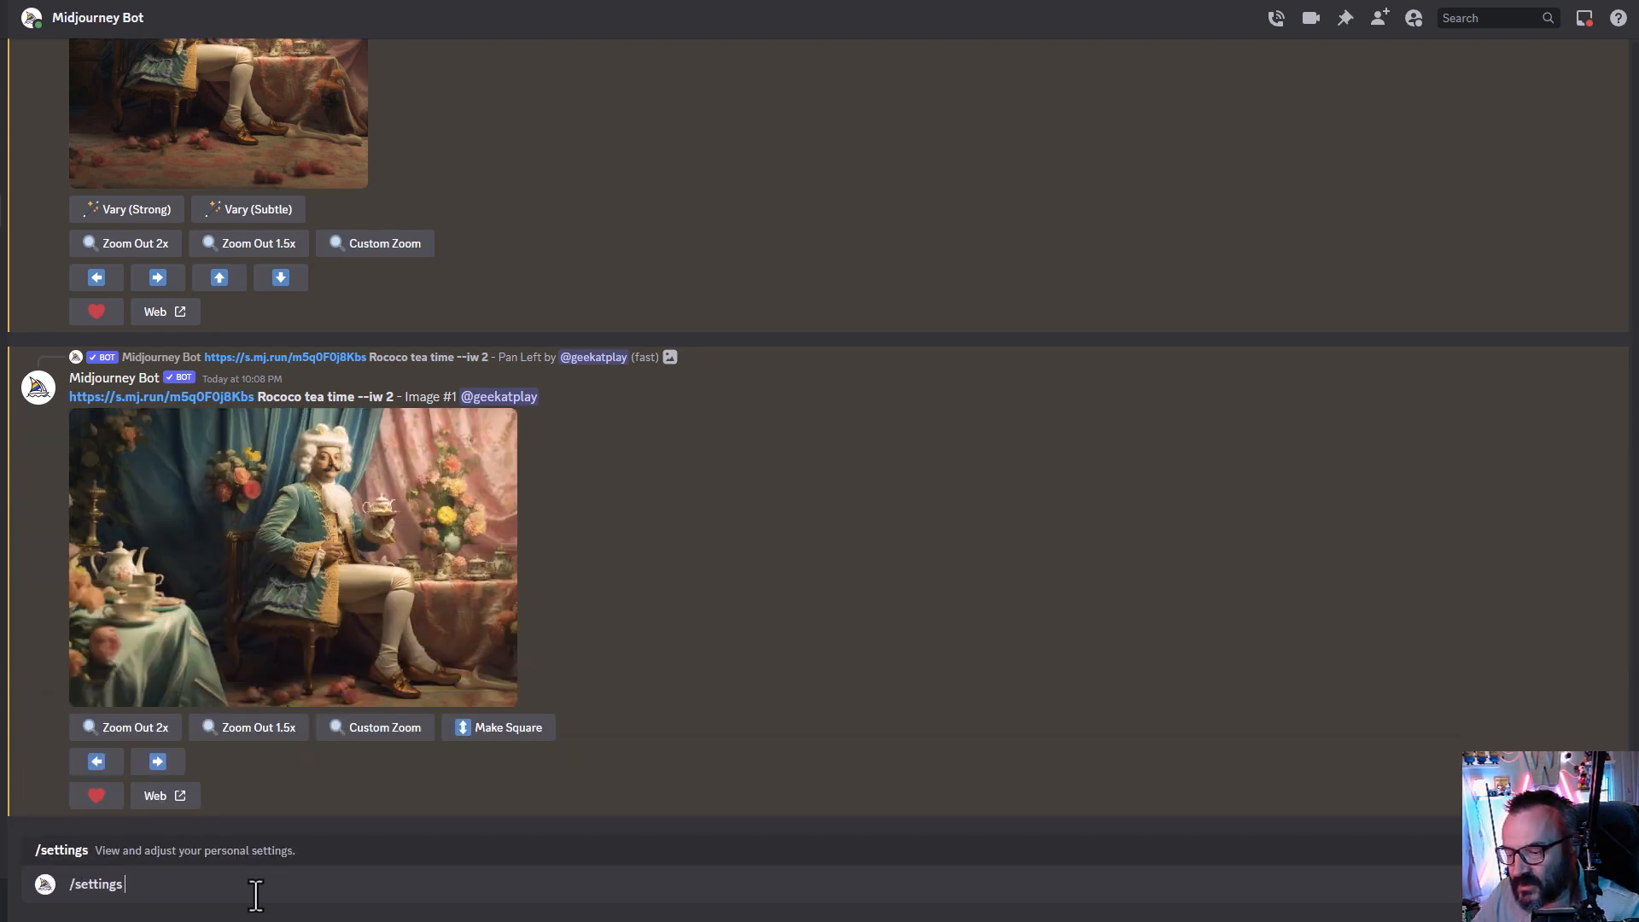
{"action": "key", "text": "Return"}
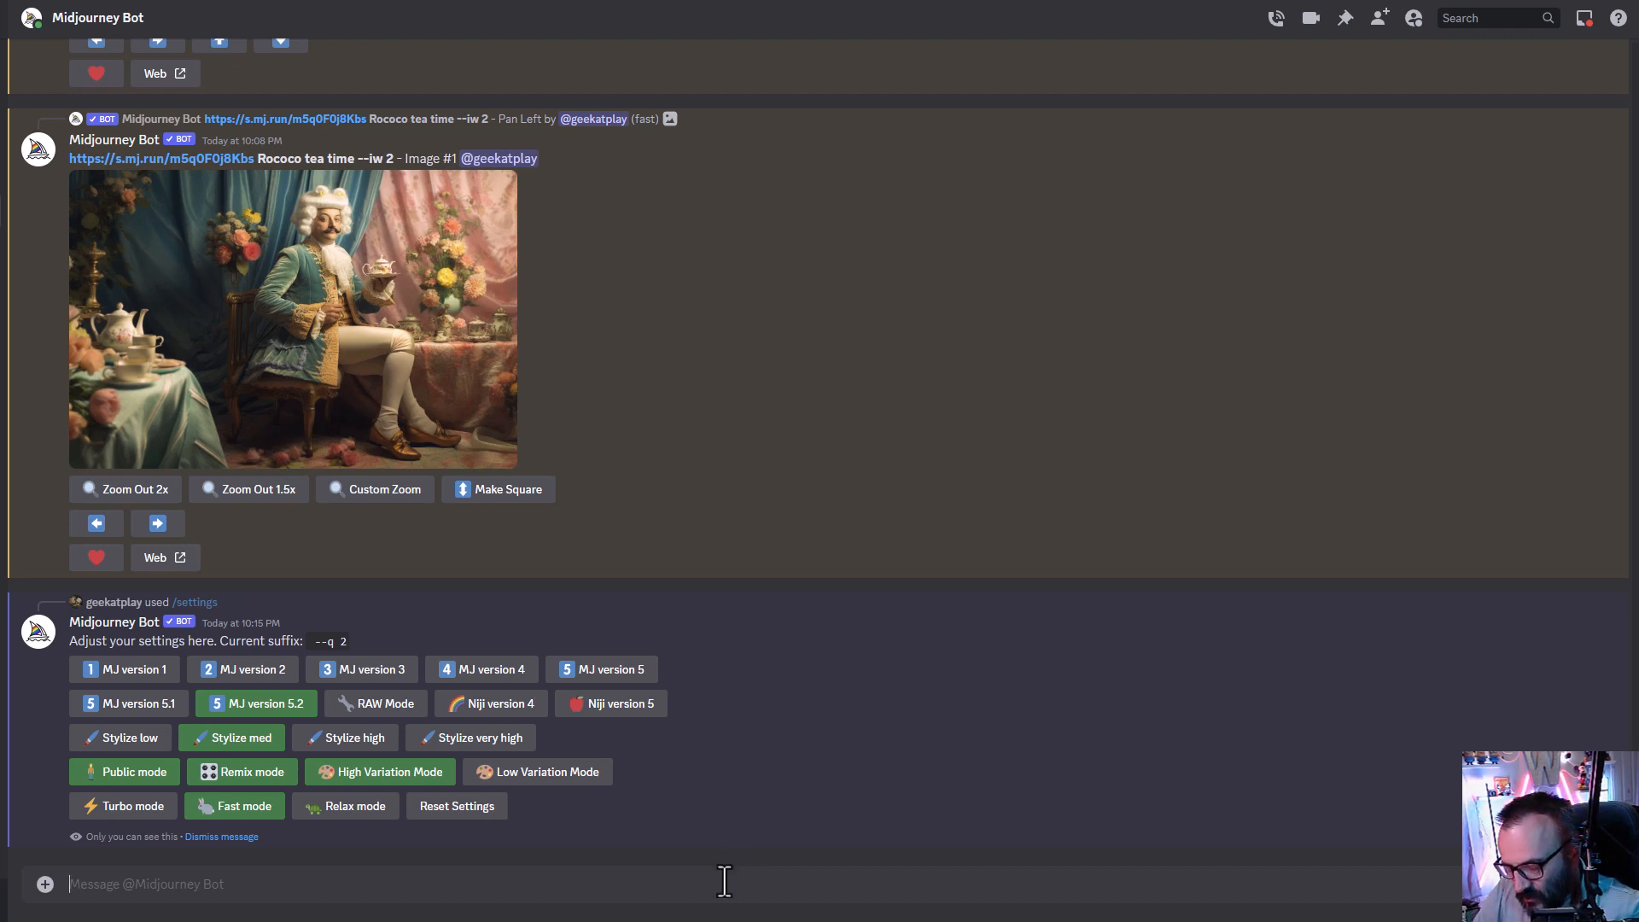
- Generate images with /imagine using the prompt 'Cyberpunk city, rain, old street, narrow path, old stores, wiers, grabage on the street, brooken robot parts, haze, night, neon lights, rain'
{"action": "type", "text": "/im"}
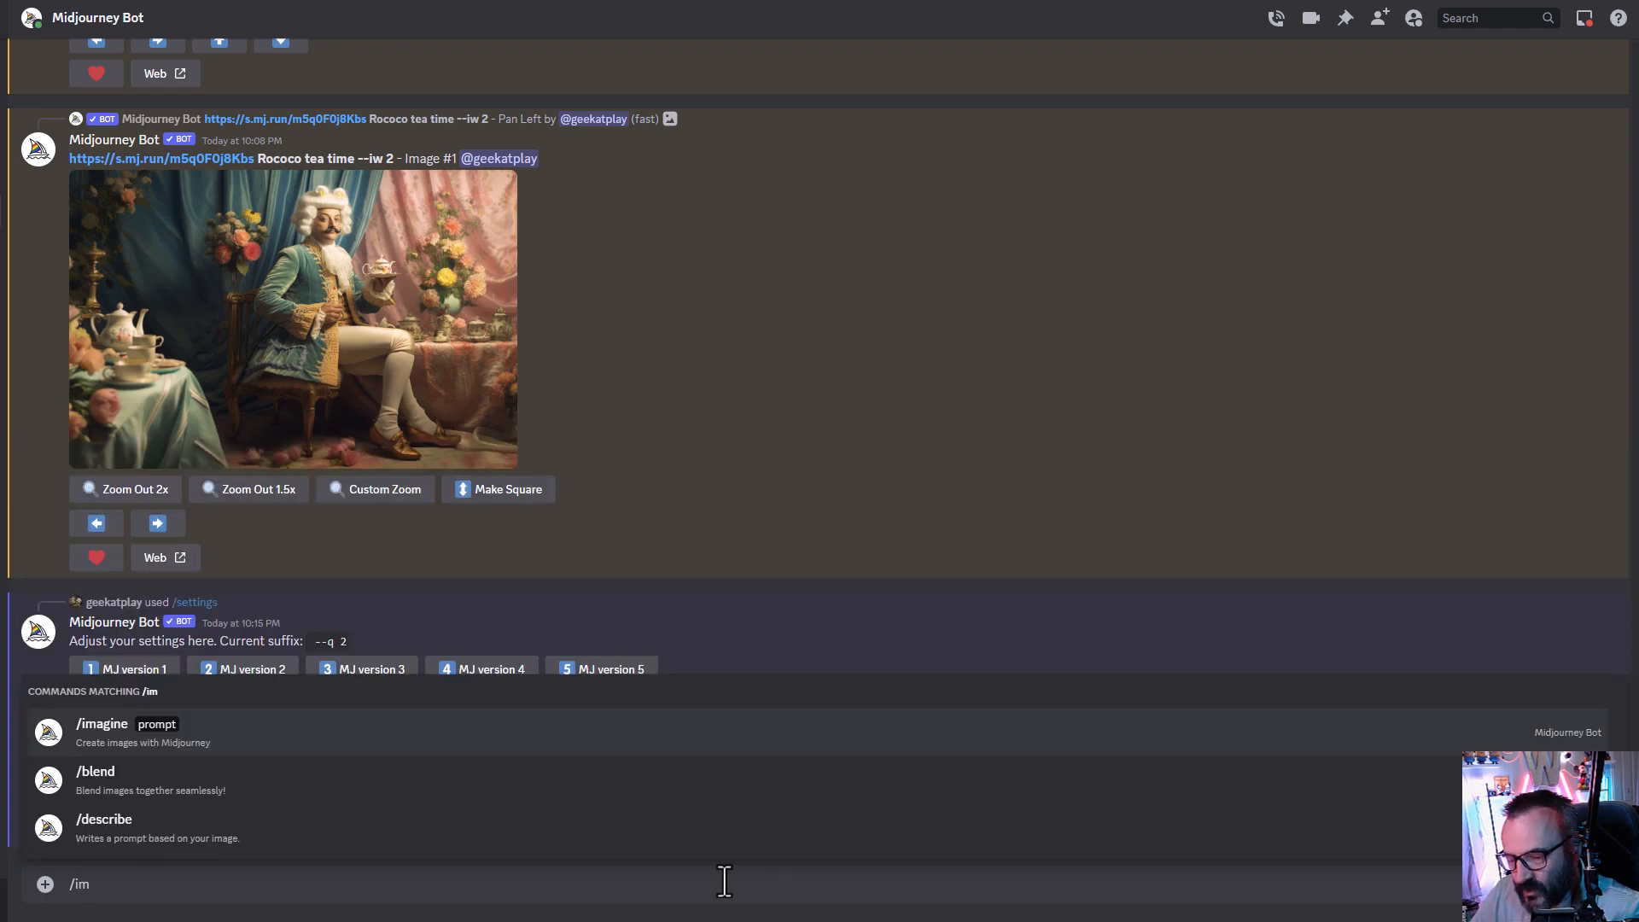
{"action": "key", "text": "Tab"}
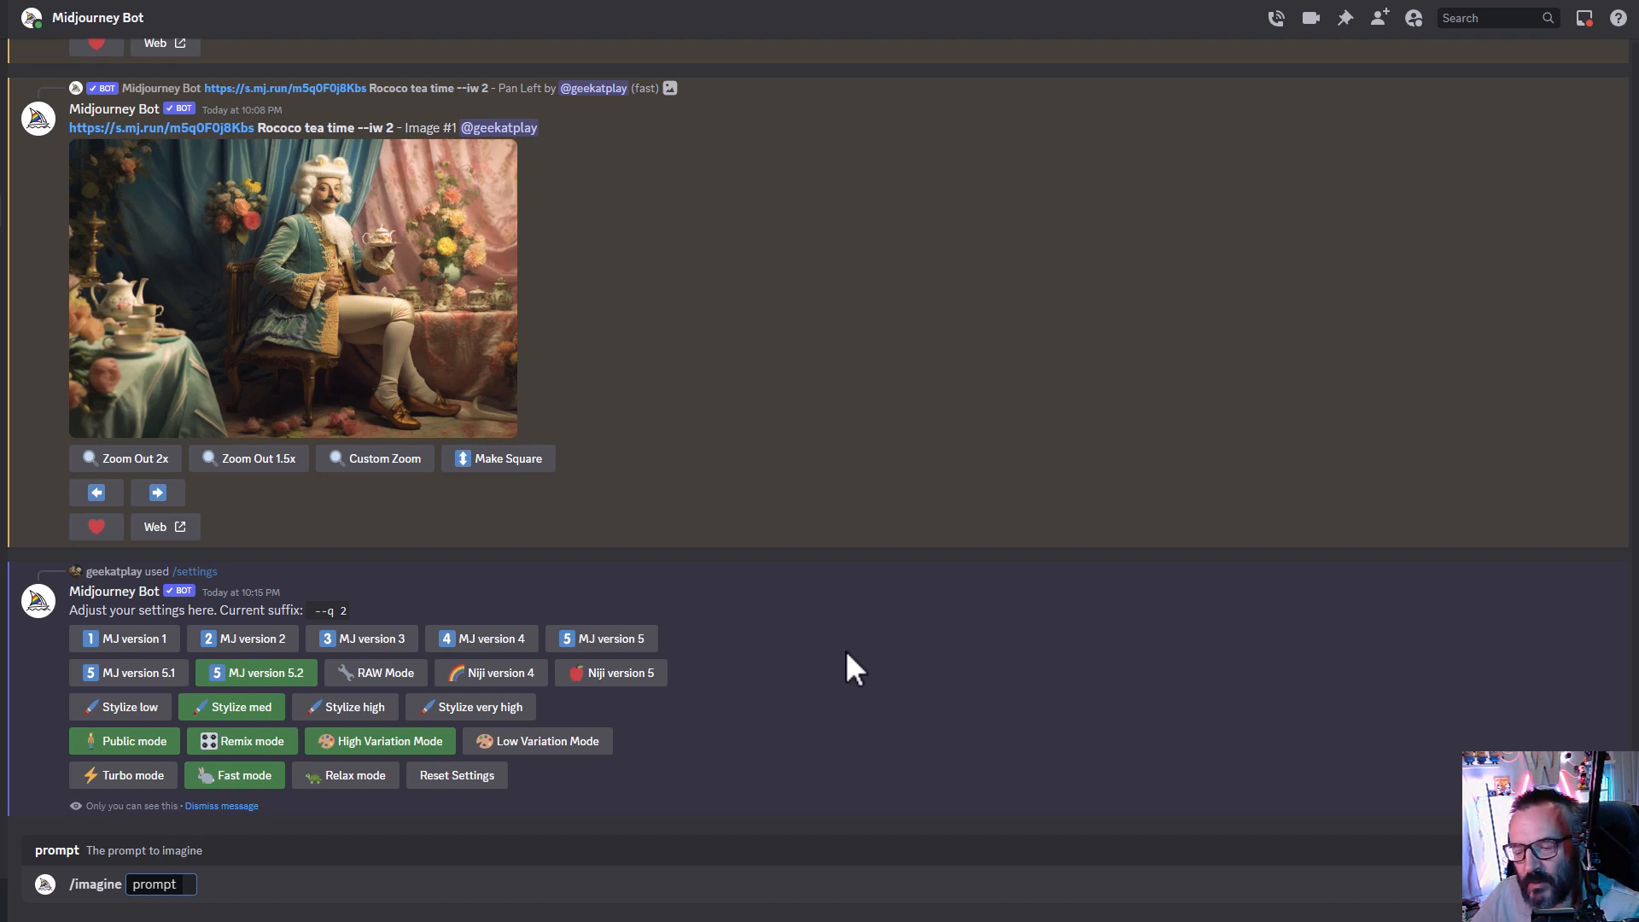
{"action": "type", "text": "Cyberpunk city, rain, old street, narrow path, old stores, wiers, grabage on the street, brooken robot parts, haze, night, neon lights, rain"}
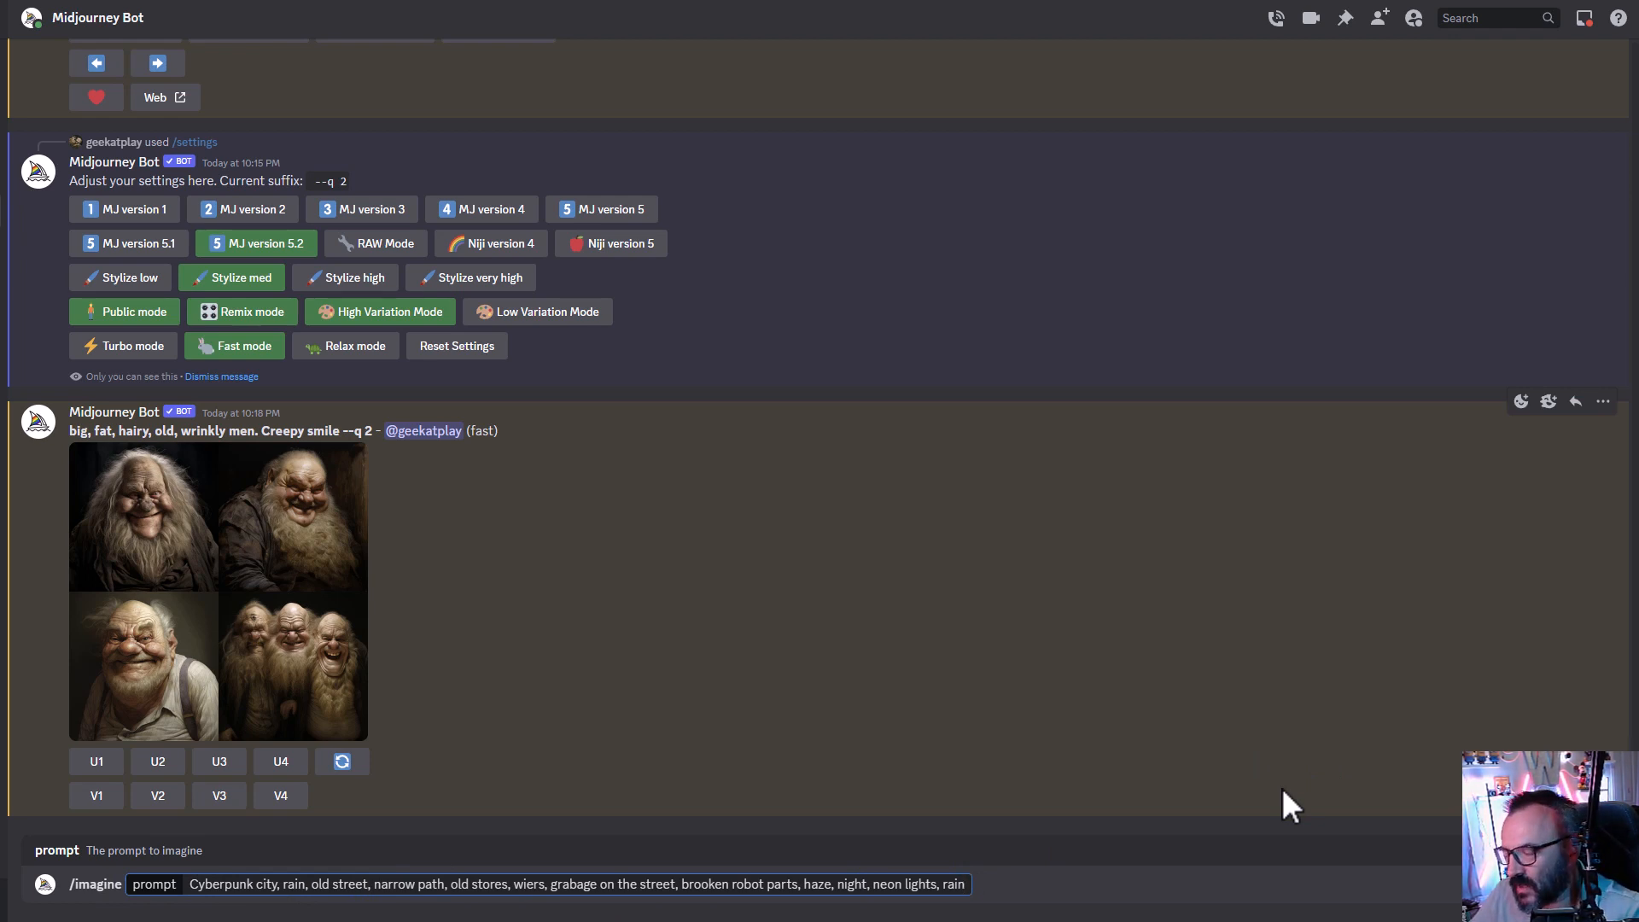
{"action": "key", "text": "Return"}
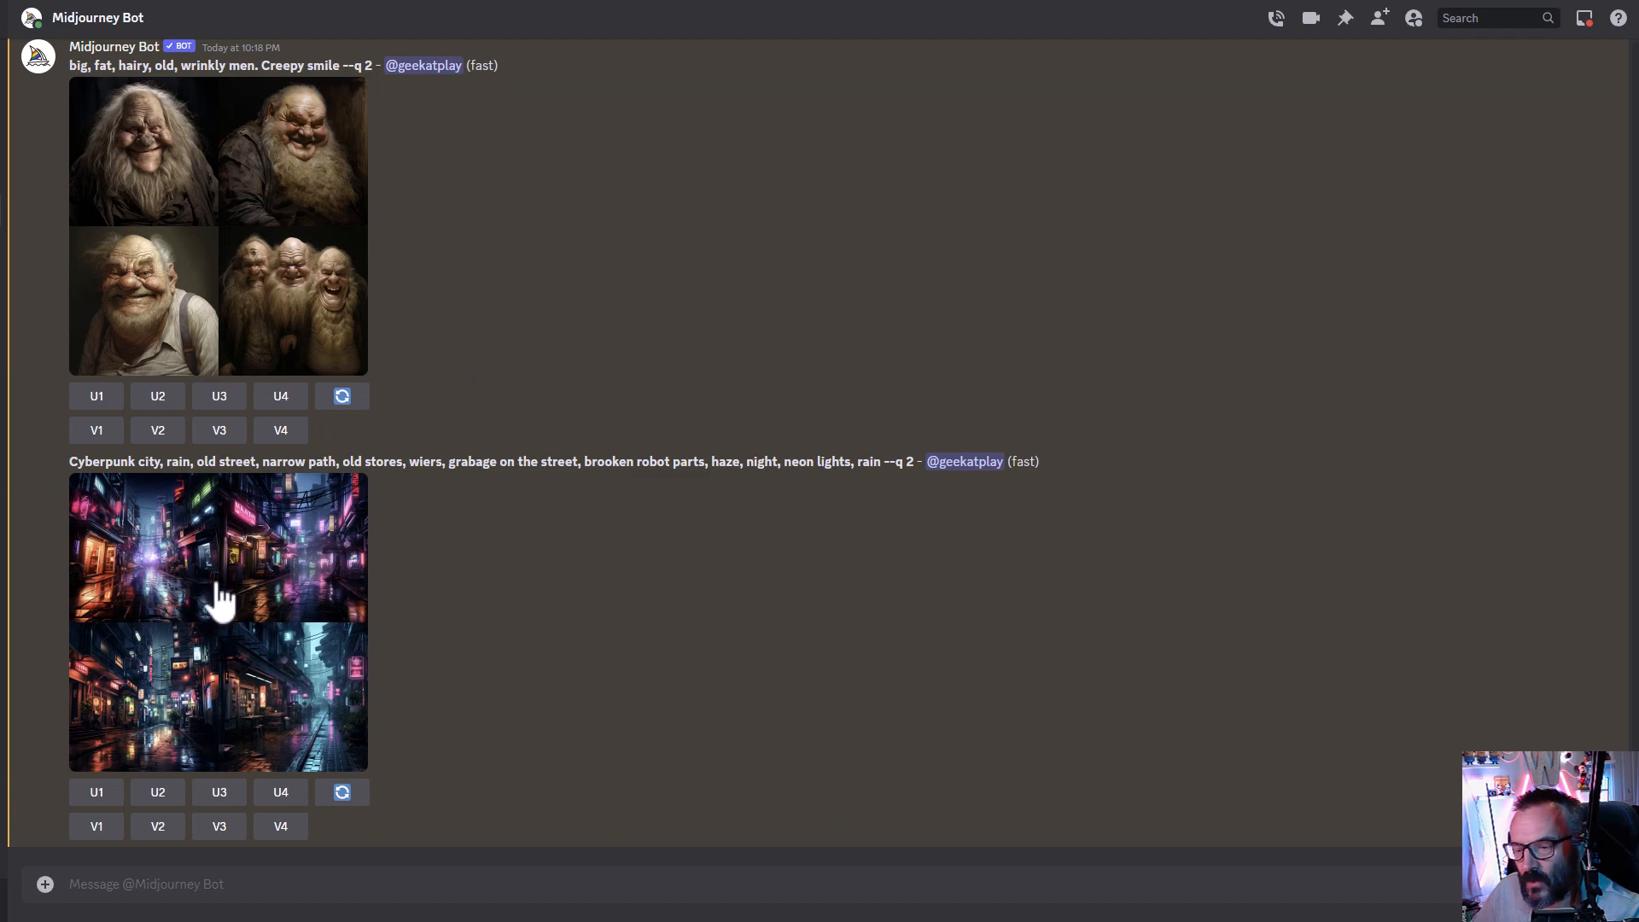
- Enlarge the four-image cyberpunk grid to inspect it and review the upscaled third image
{"action": "left_click", "coordinate": [208, 597]}
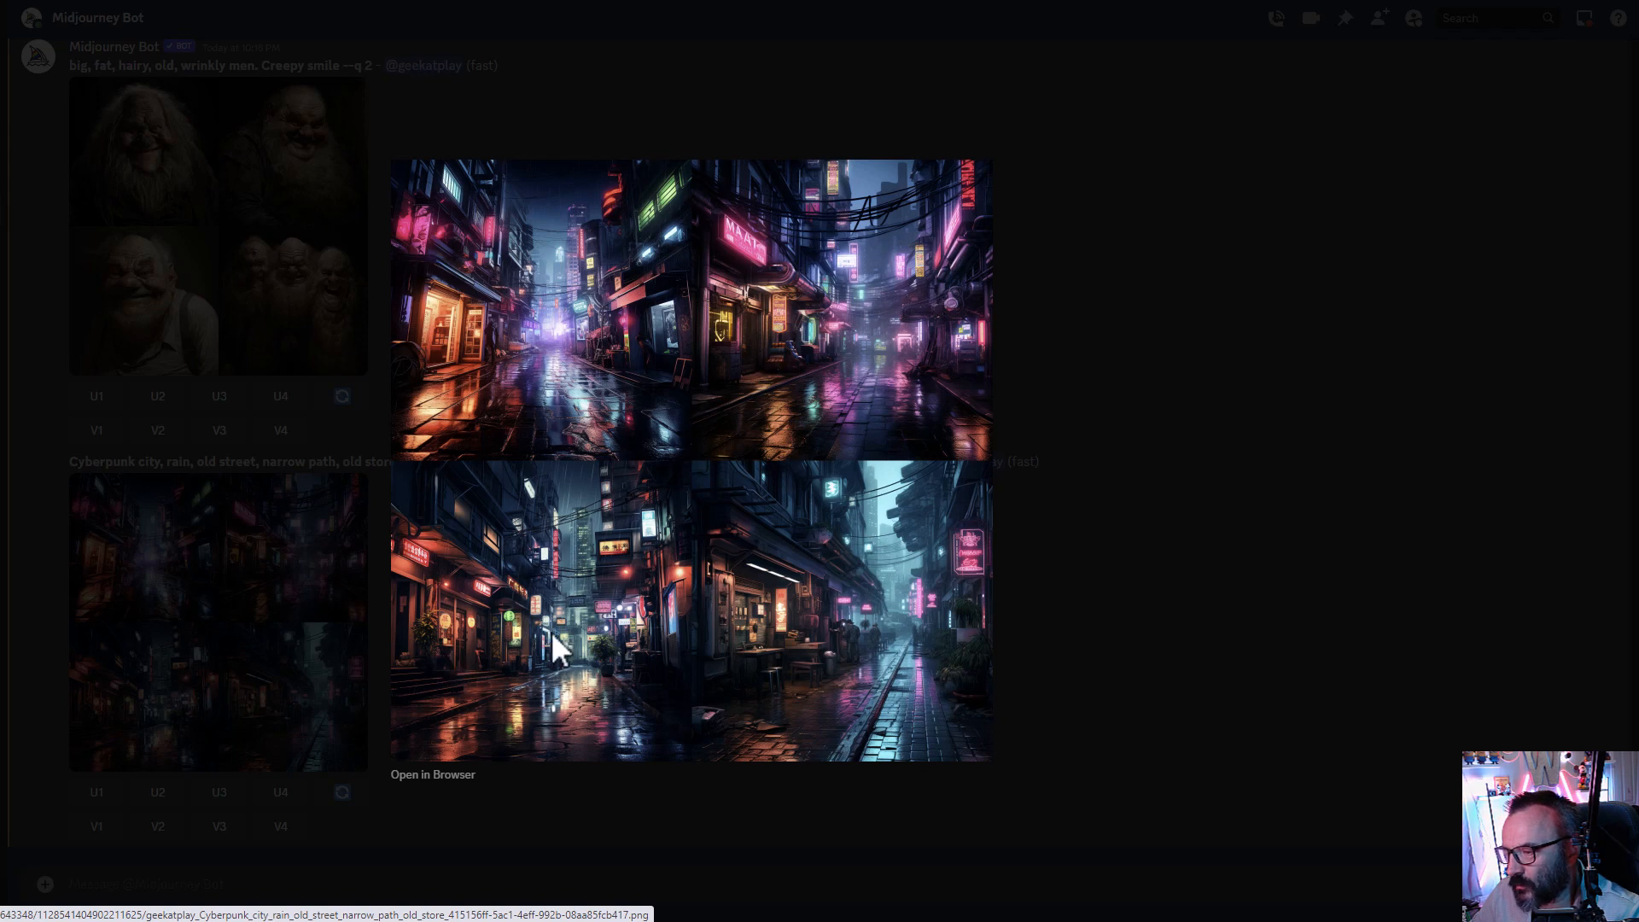
{"action": "left_click", "coordinate": [1189, 611]}
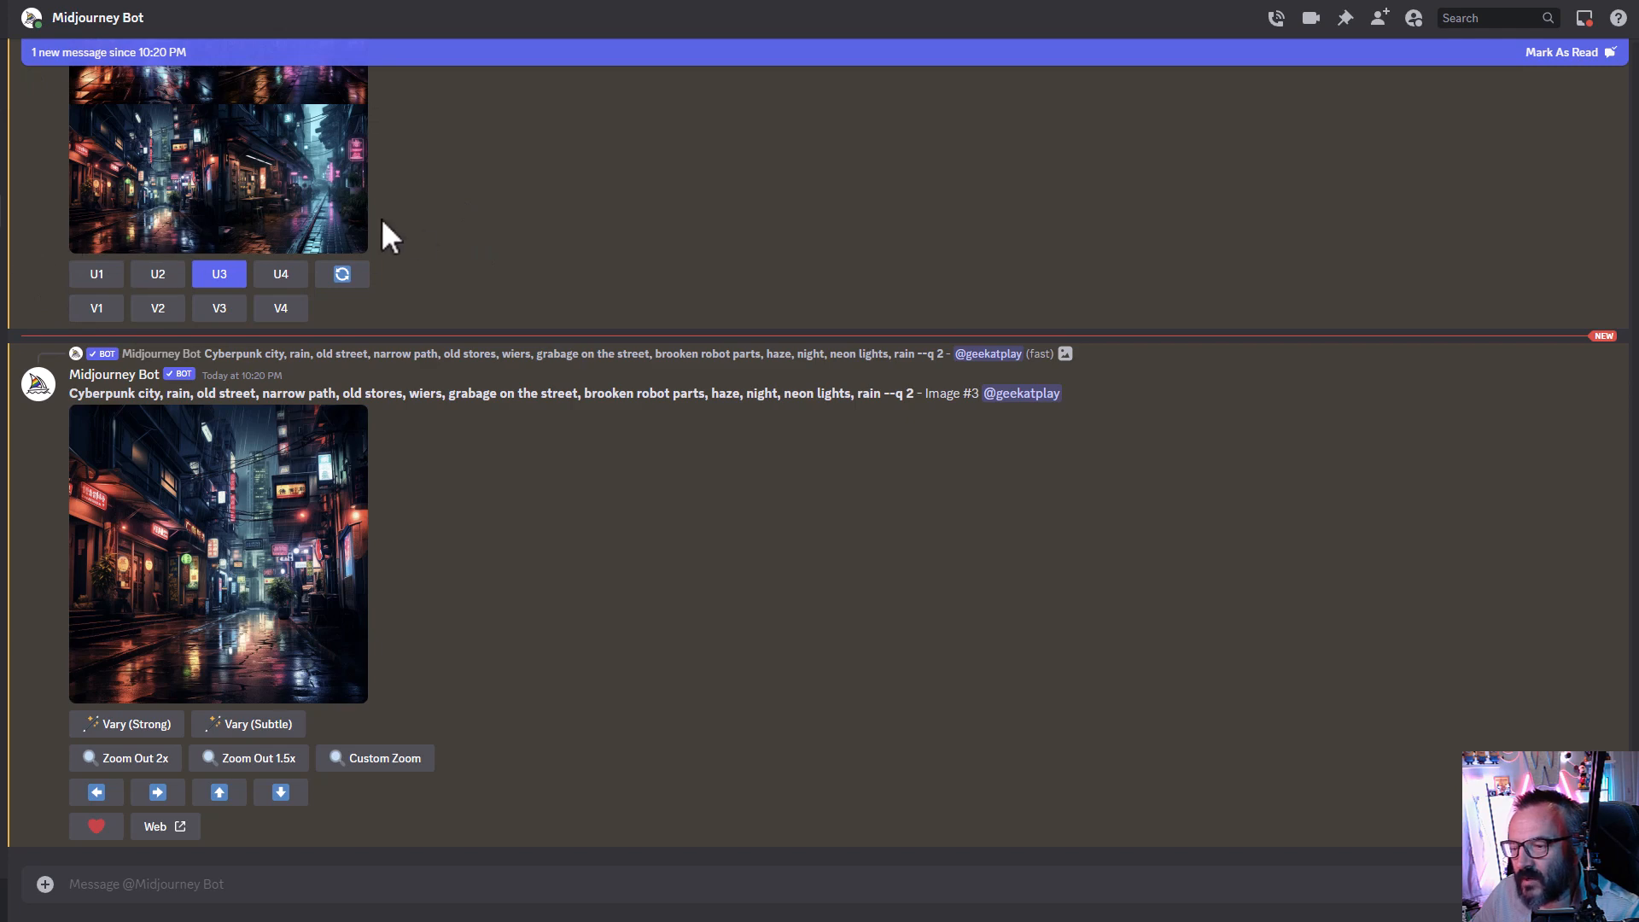
{"action": "scroll", "coordinate": [458, 293], "scroll_direction": "up", "scroll_amount": 2}
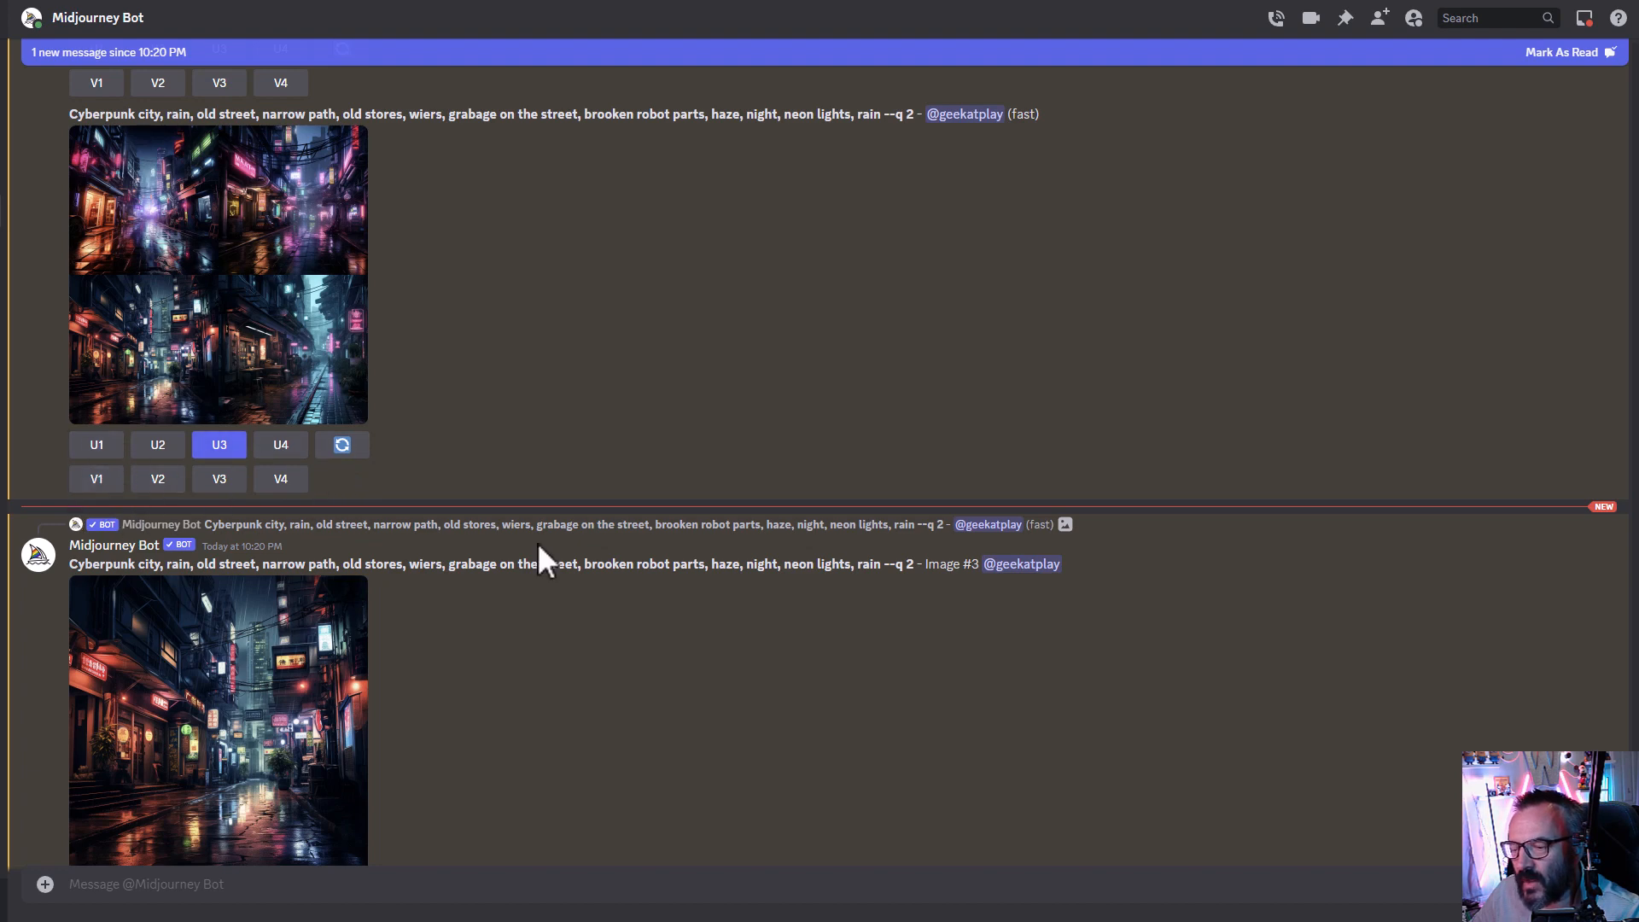
{"action": "scroll", "coordinate": [541, 555], "scroll_direction": "down", "scroll_amount": 2}
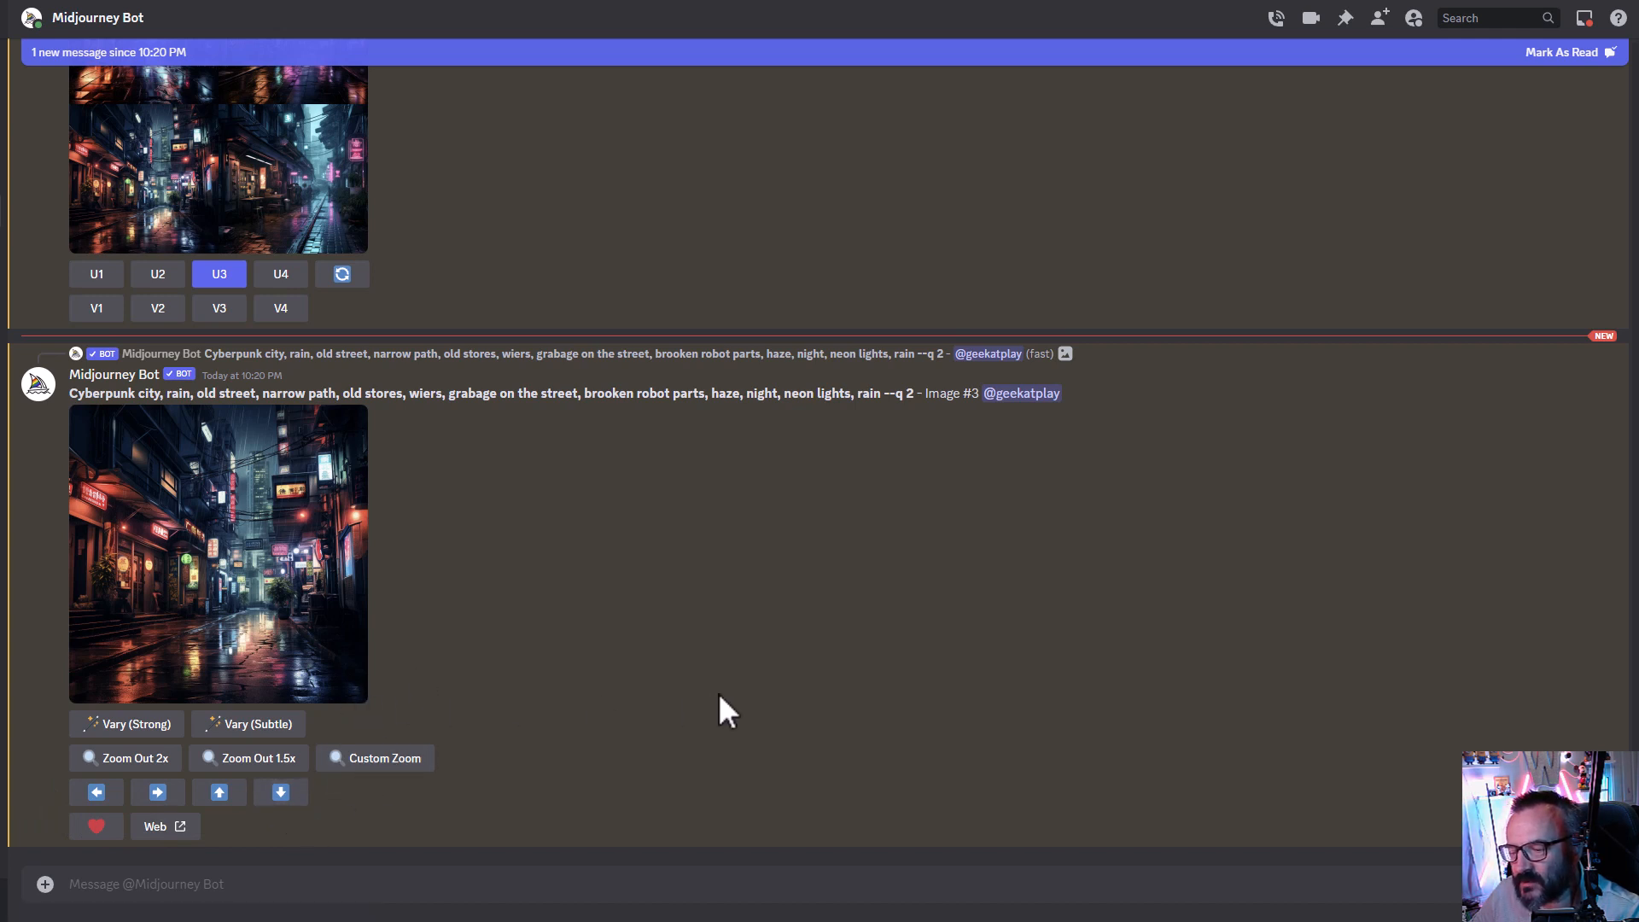
- Open the upscaled image in the browser and inspect its dimensions with developer tools
{"action": "left_click", "coordinate": [215, 579]}
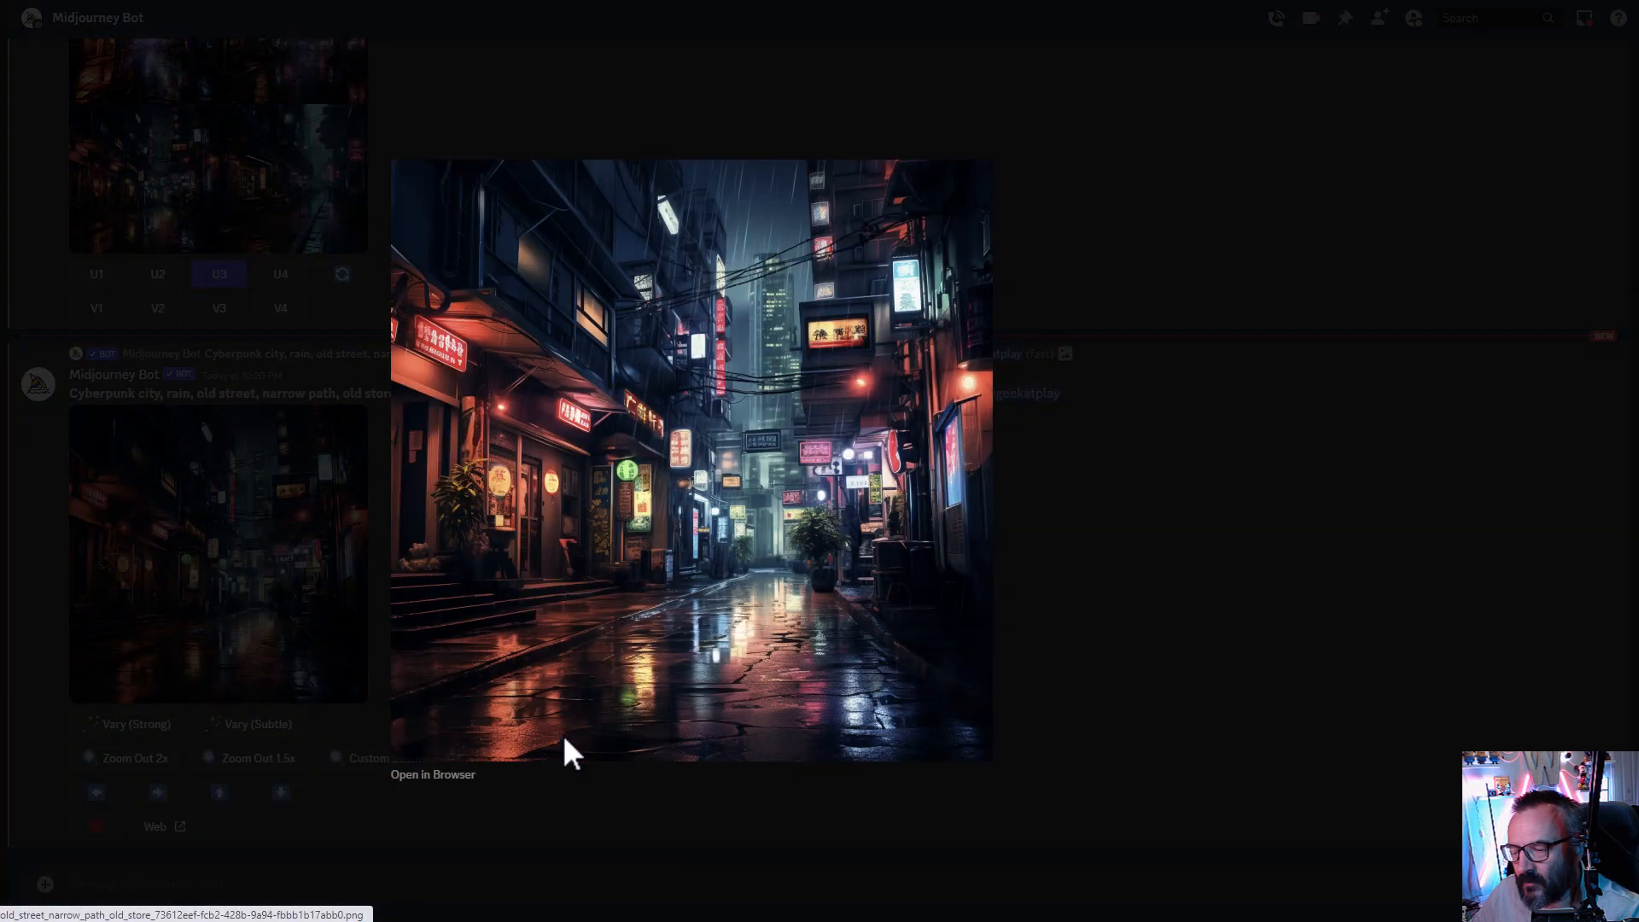
{"action": "left_click", "coordinate": [413, 777]}
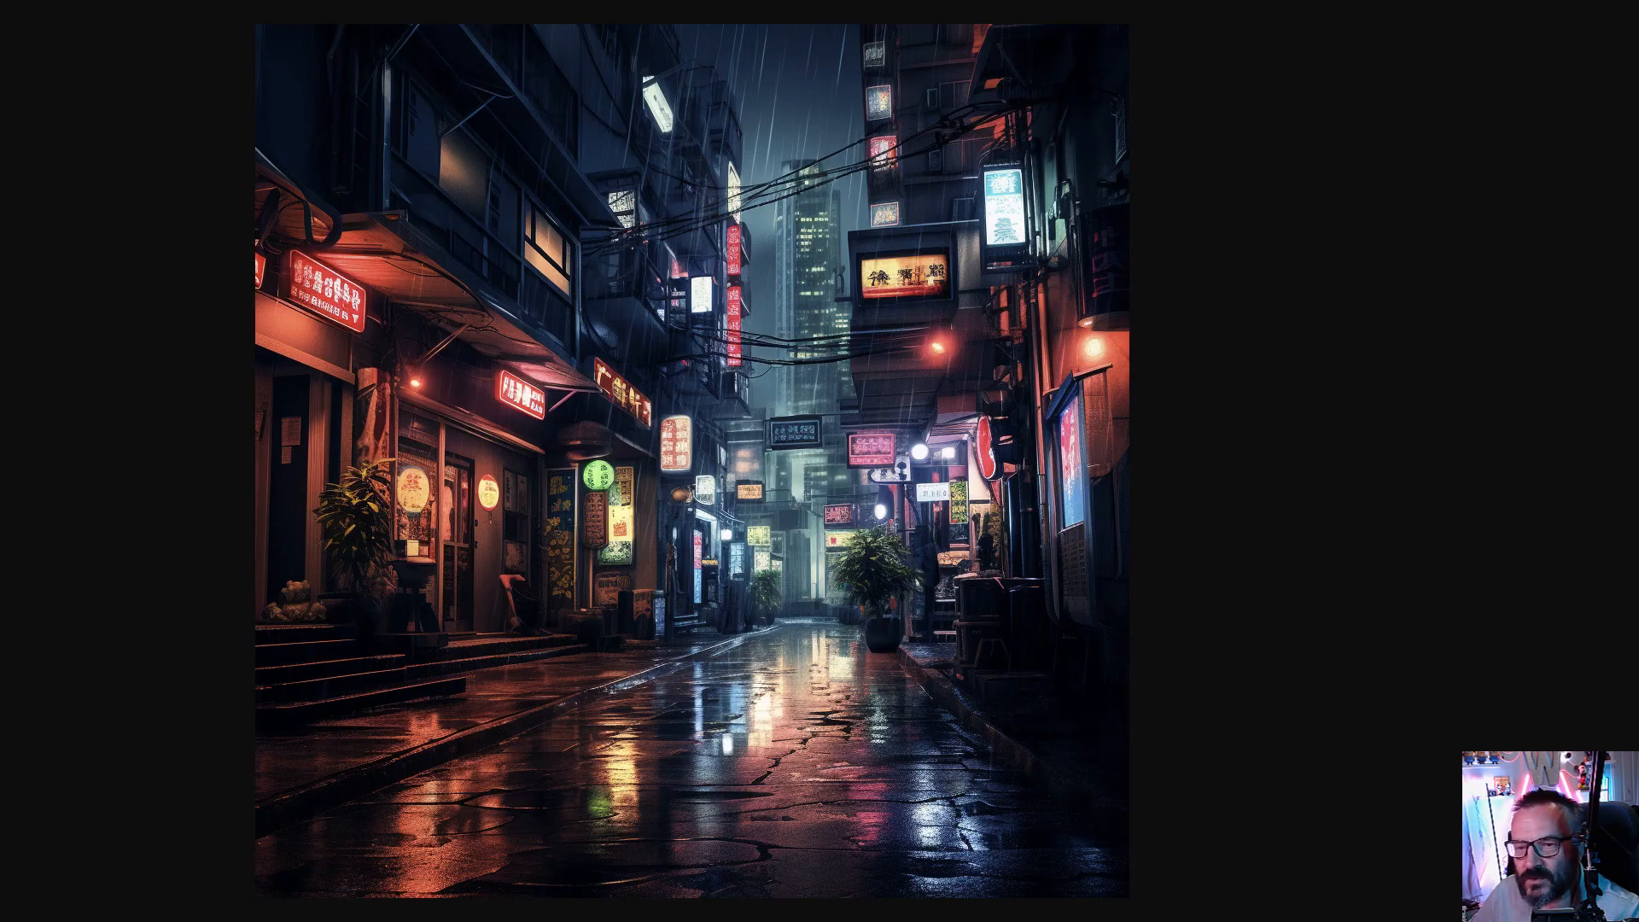
{"action": "key", "text": "F12"}
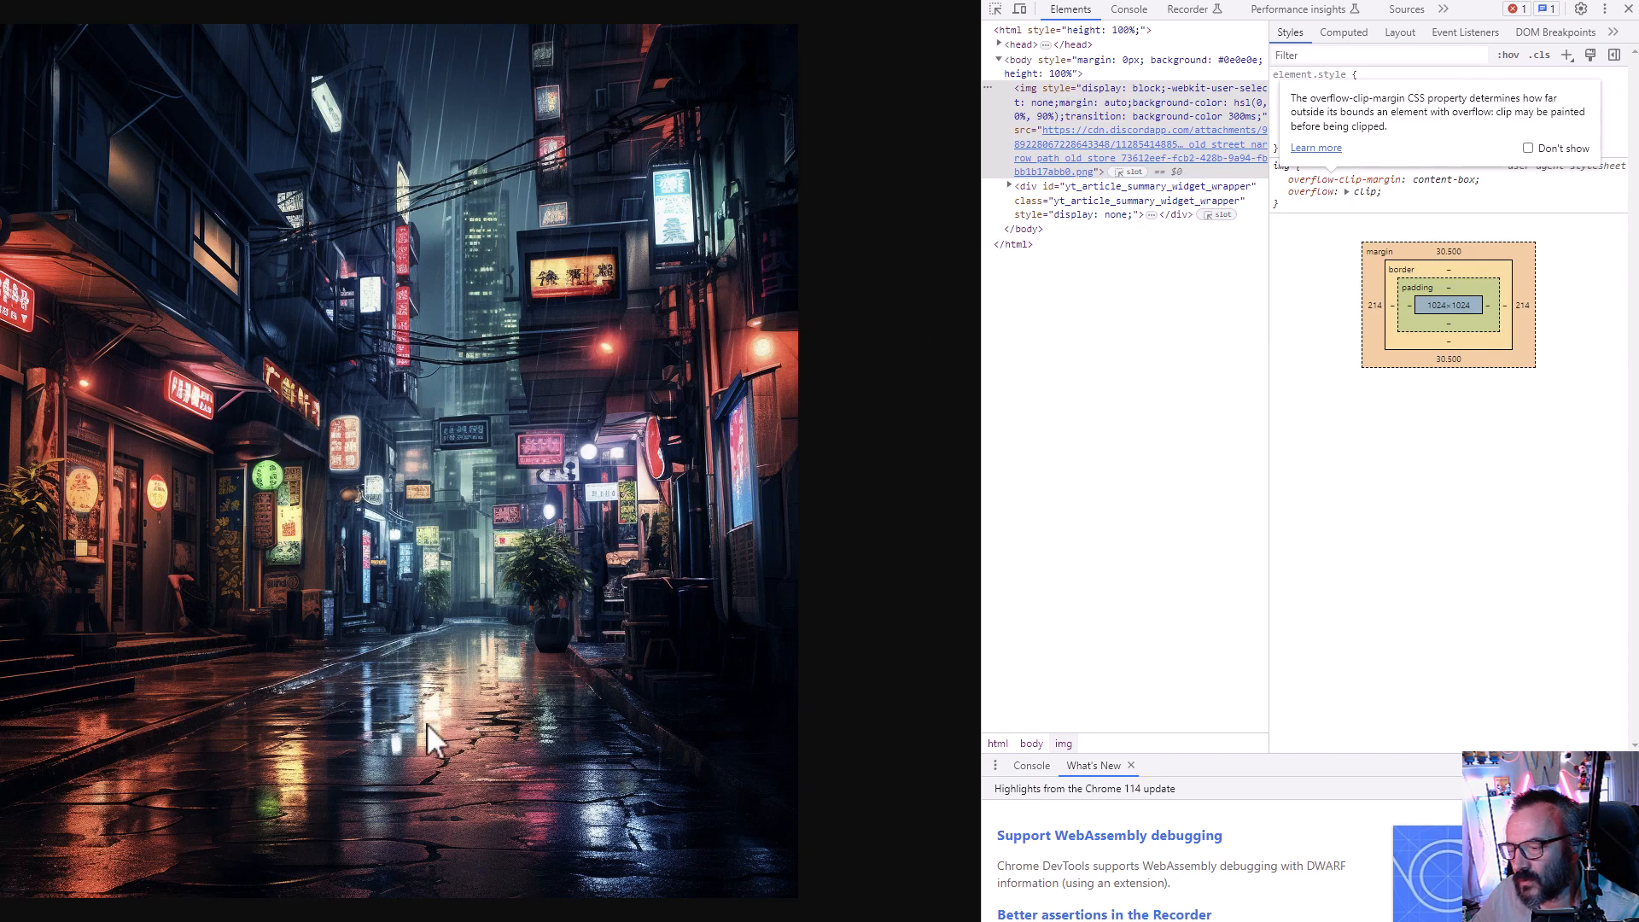
{"action": "key", "text": "alt+Tab"}
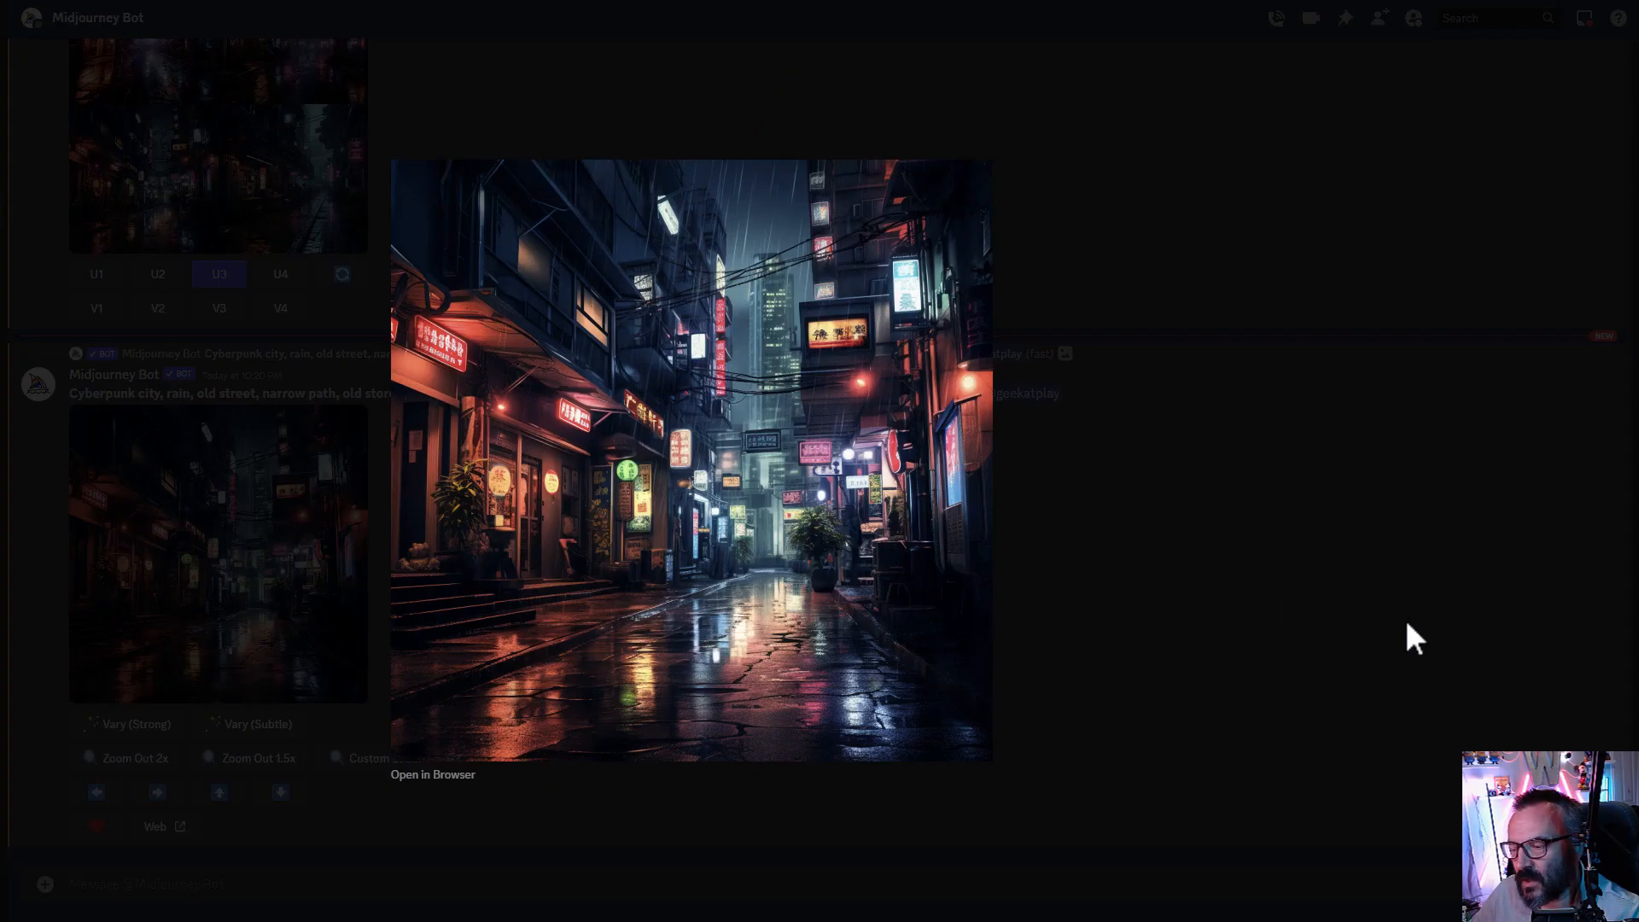
{"action": "left_click", "coordinate": [1139, 535]}
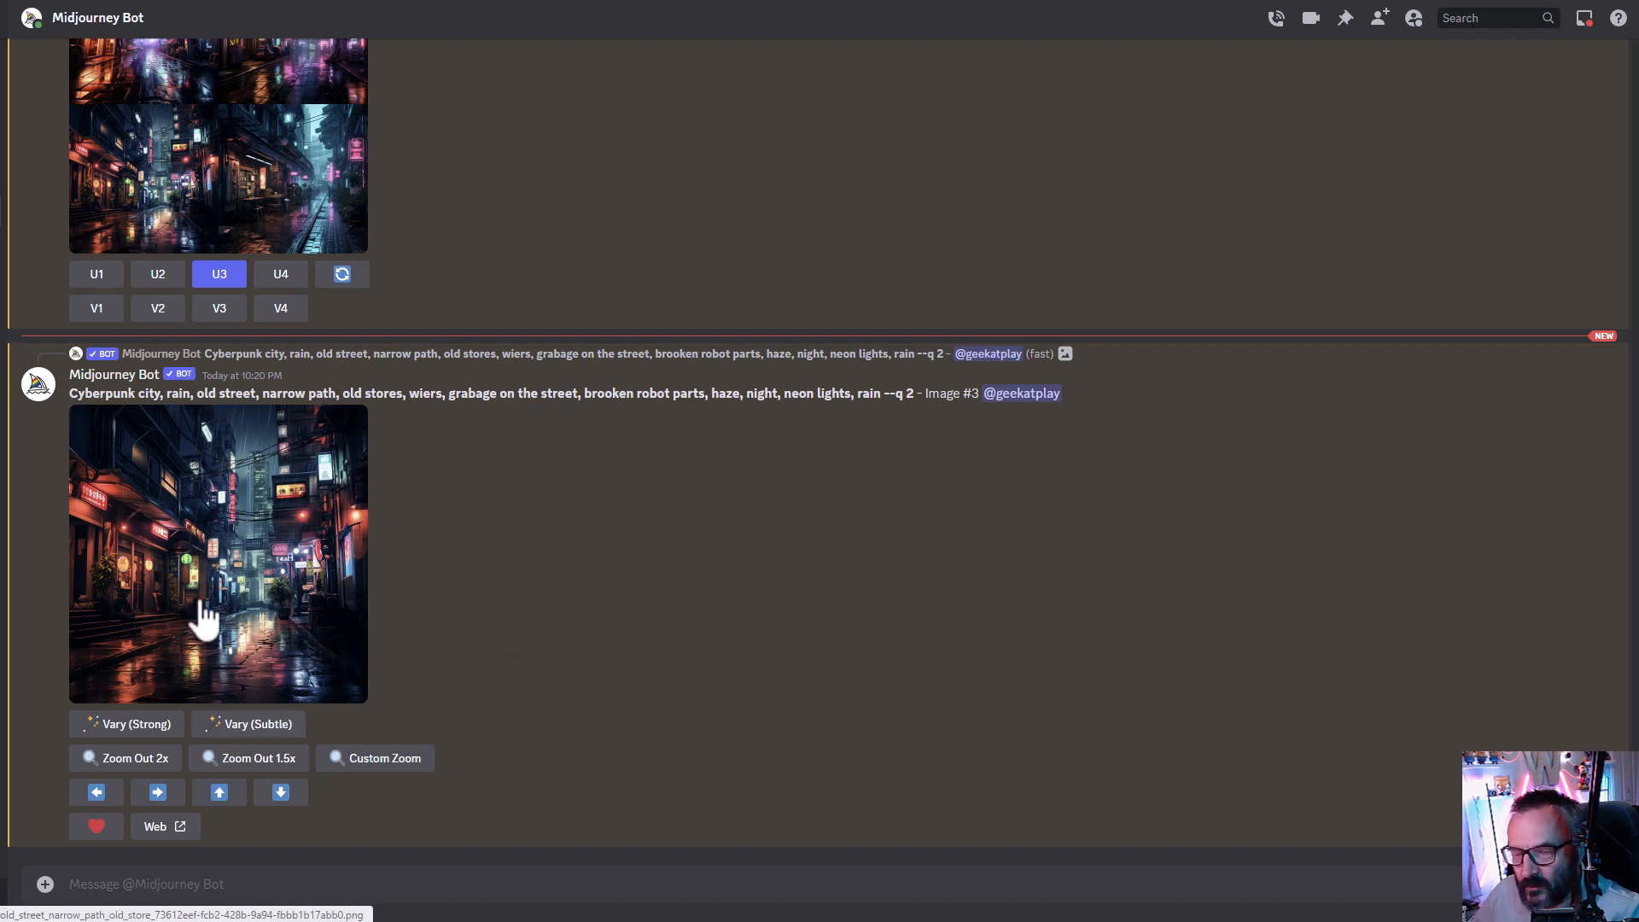
- Pan the upscaled image left, up and down, submitting each with the unchanged prompt
{"action": "left_click", "coordinate": [96, 794]}
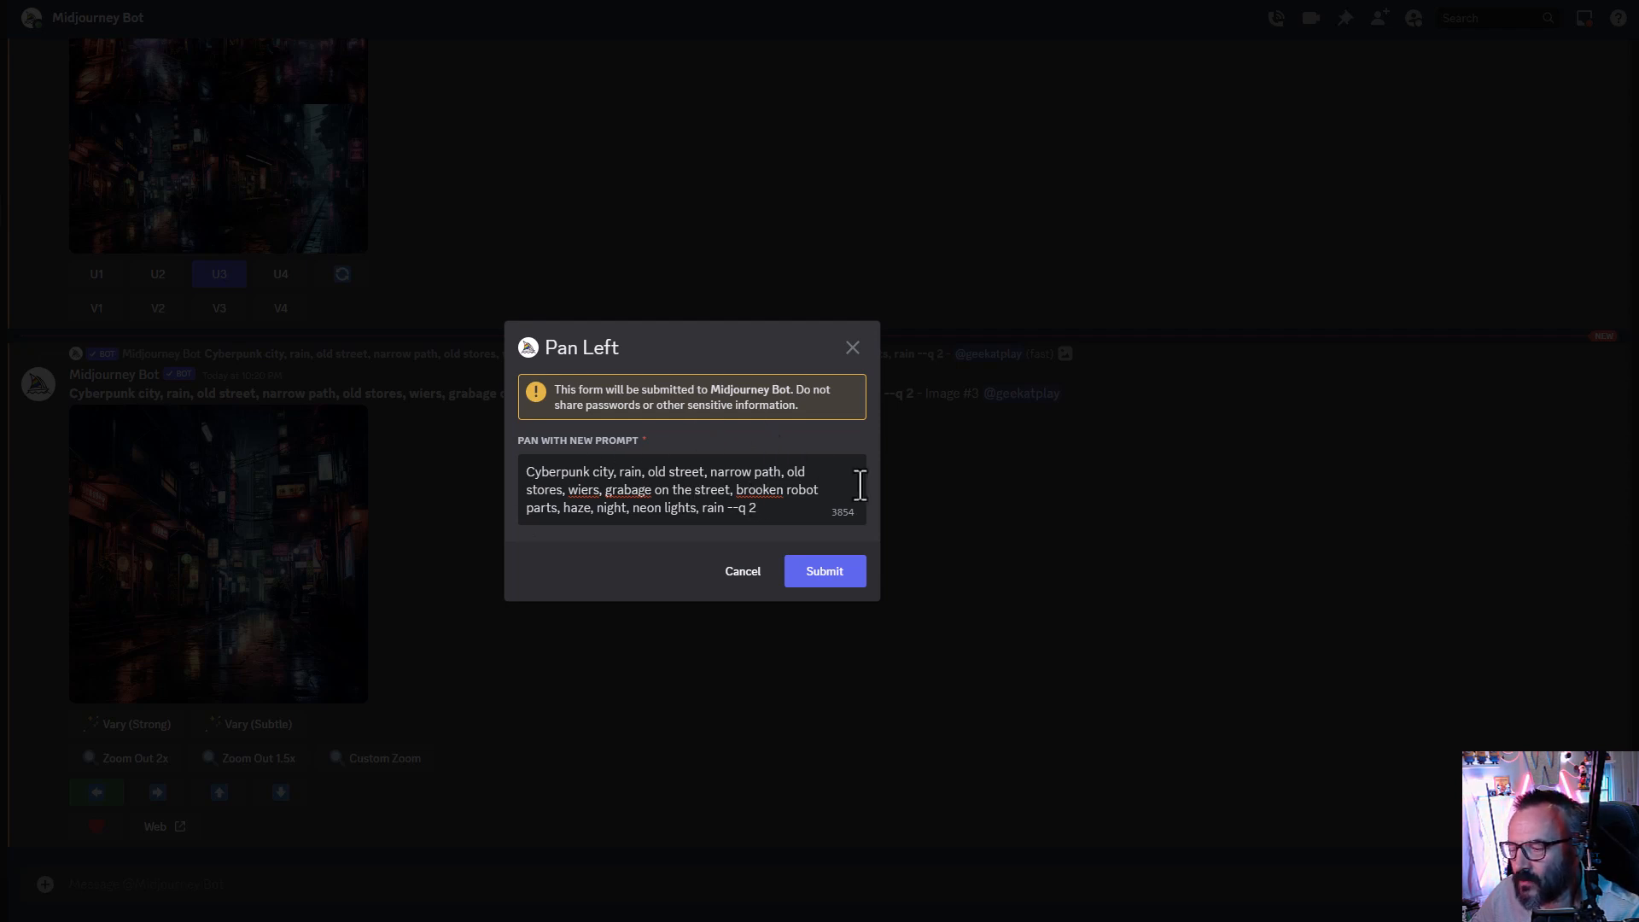
{"action": "left_click", "coordinate": [817, 576]}
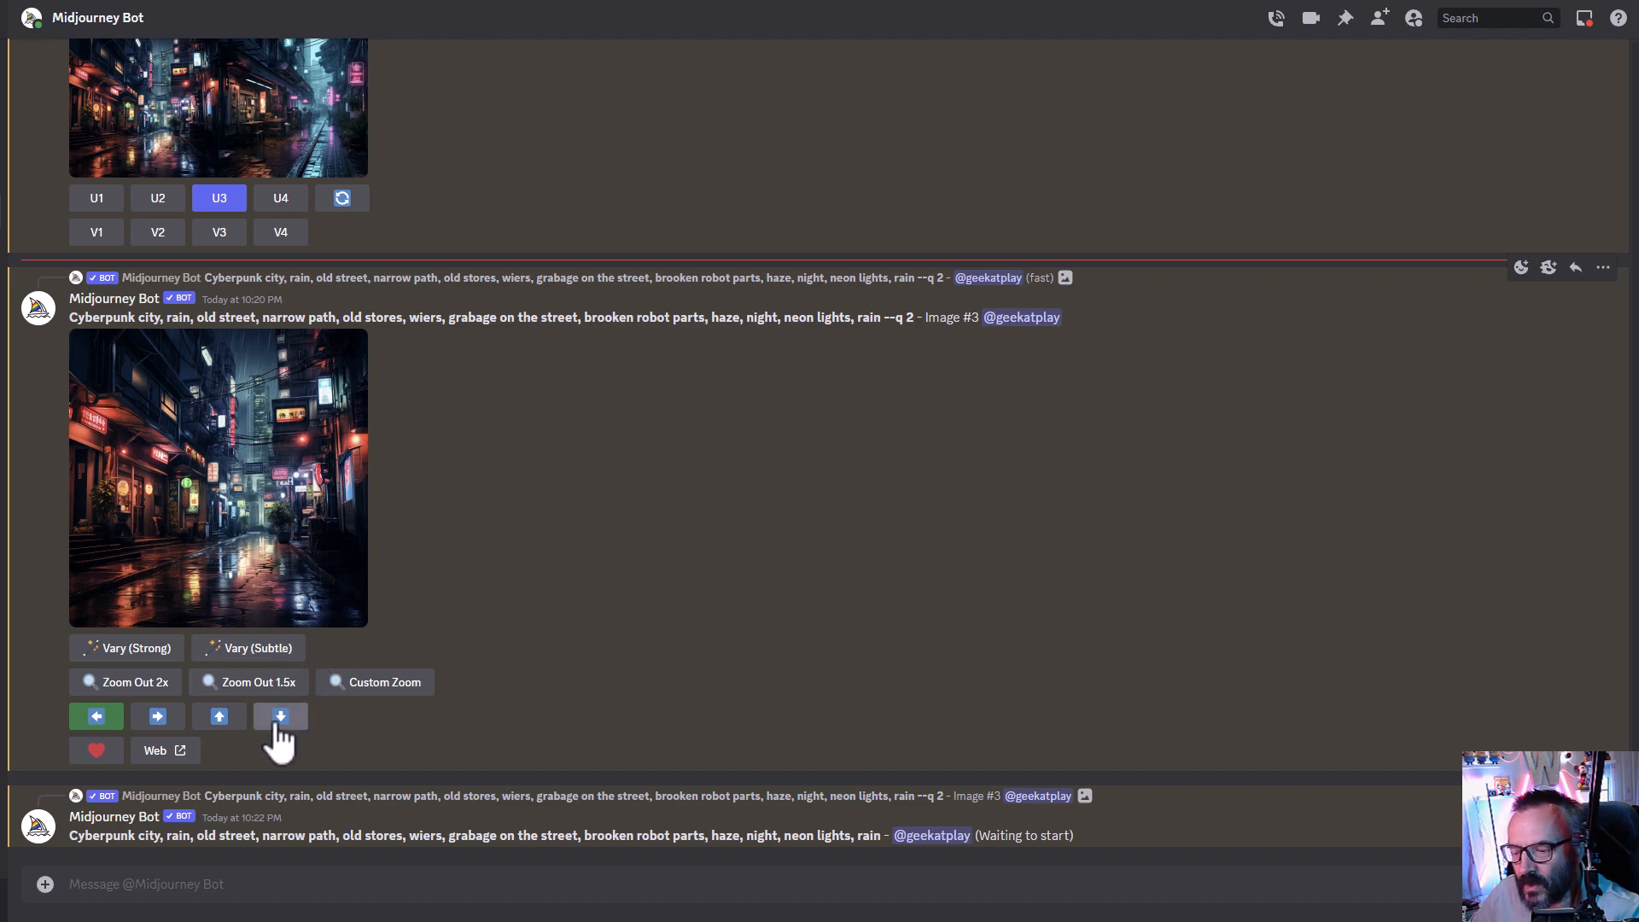
{"action": "left_click", "coordinate": [220, 719]}
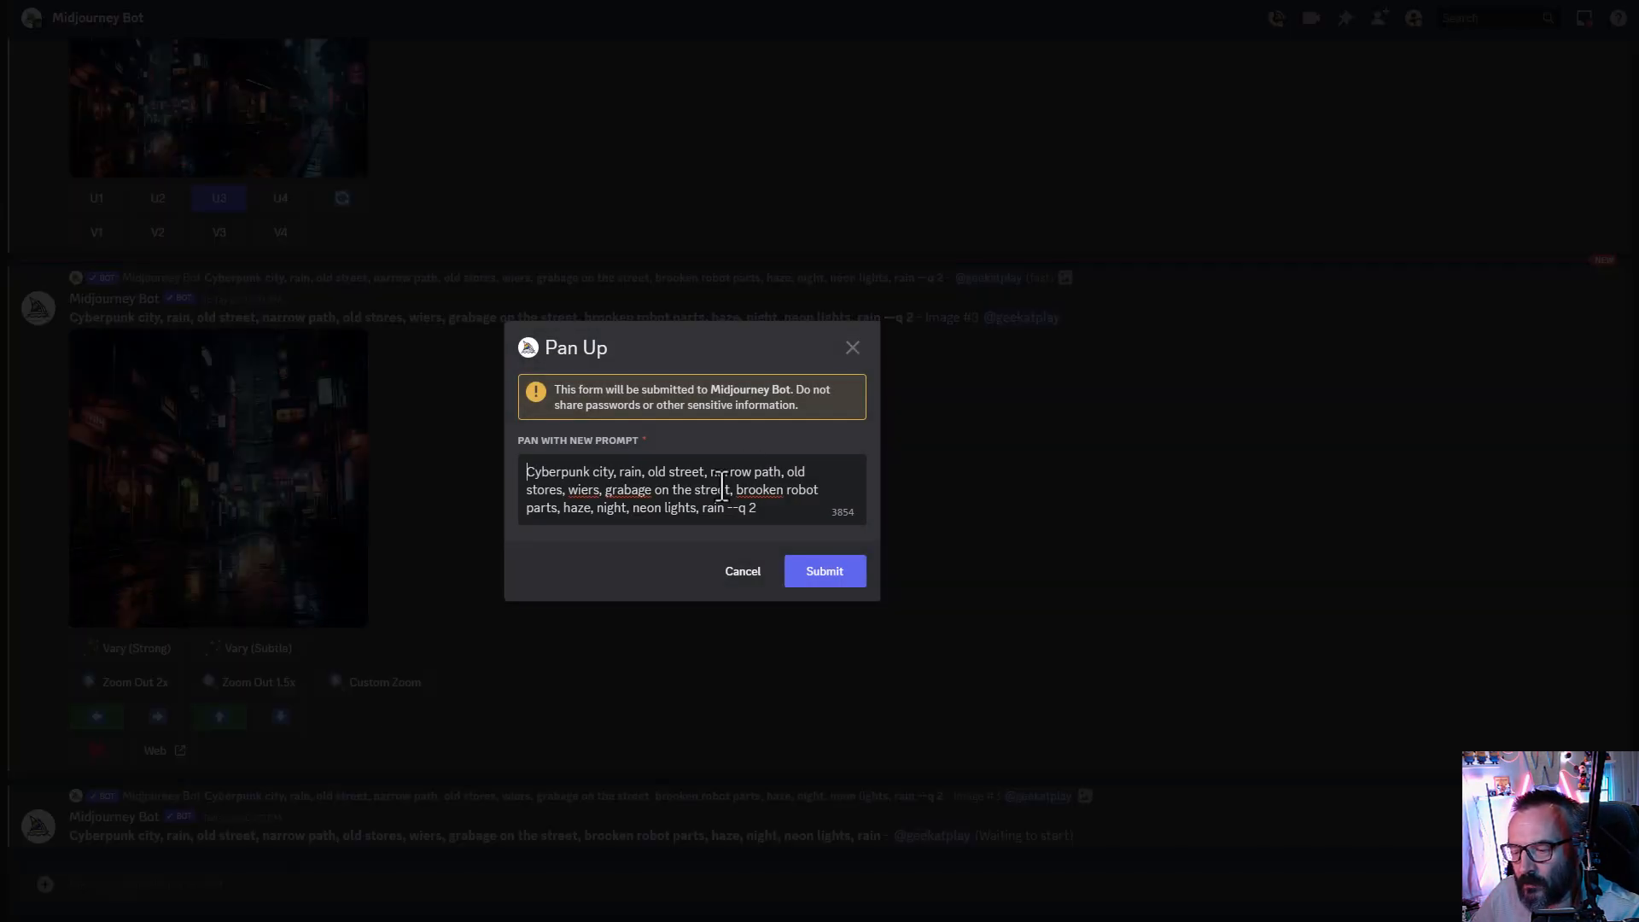
{"action": "left_click", "coordinate": [821, 570]}
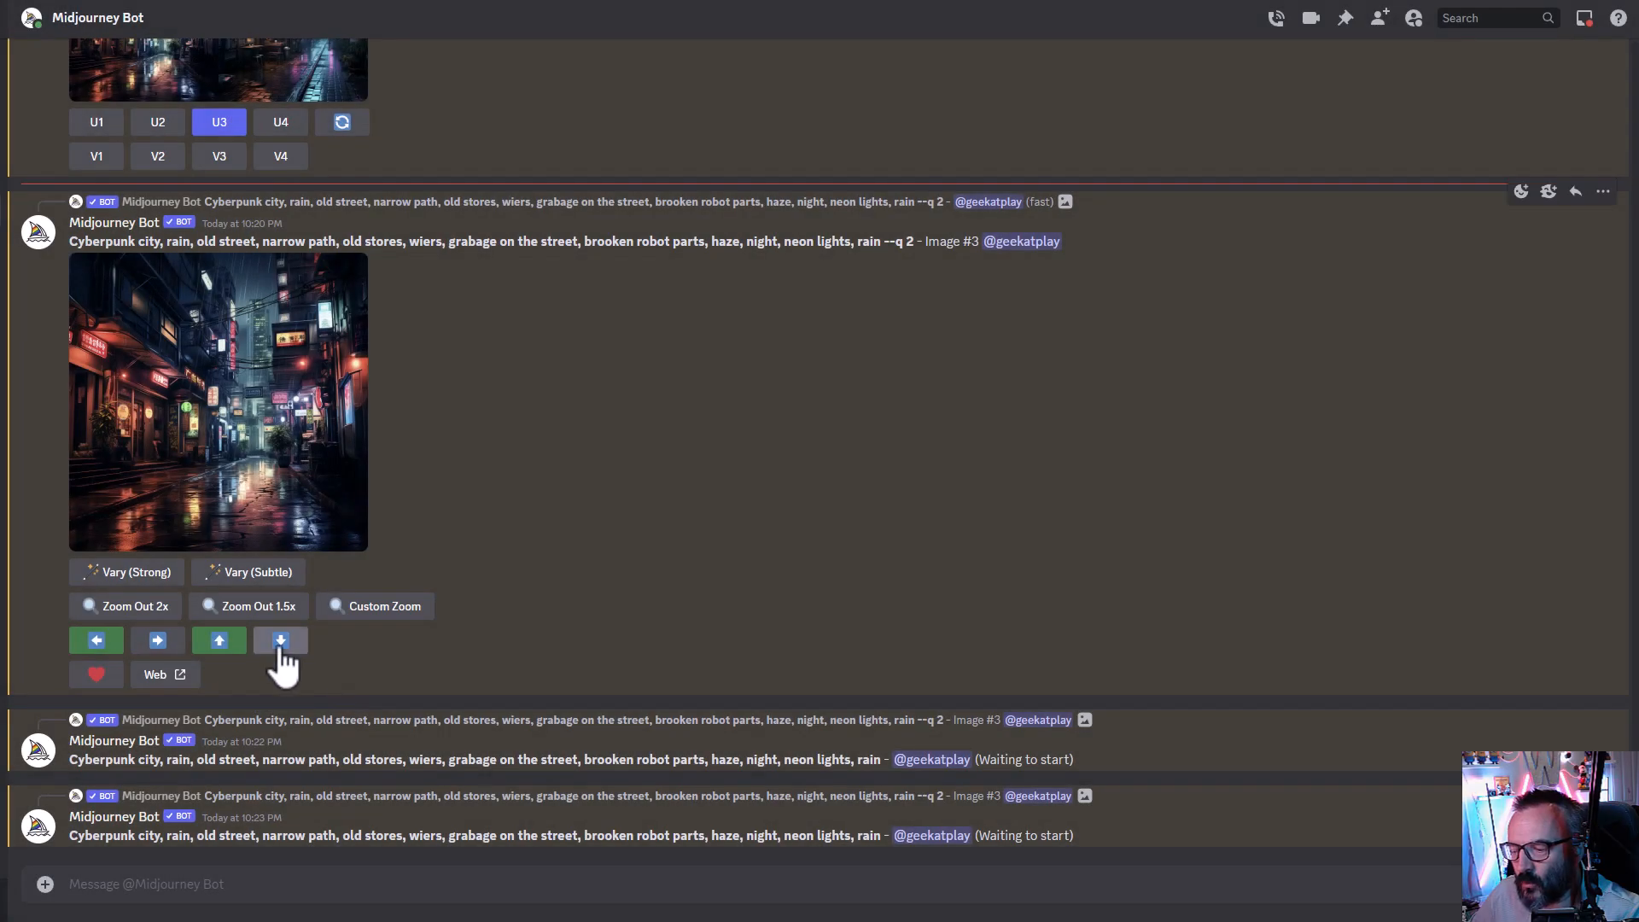
{"action": "left_click", "coordinate": [281, 641]}
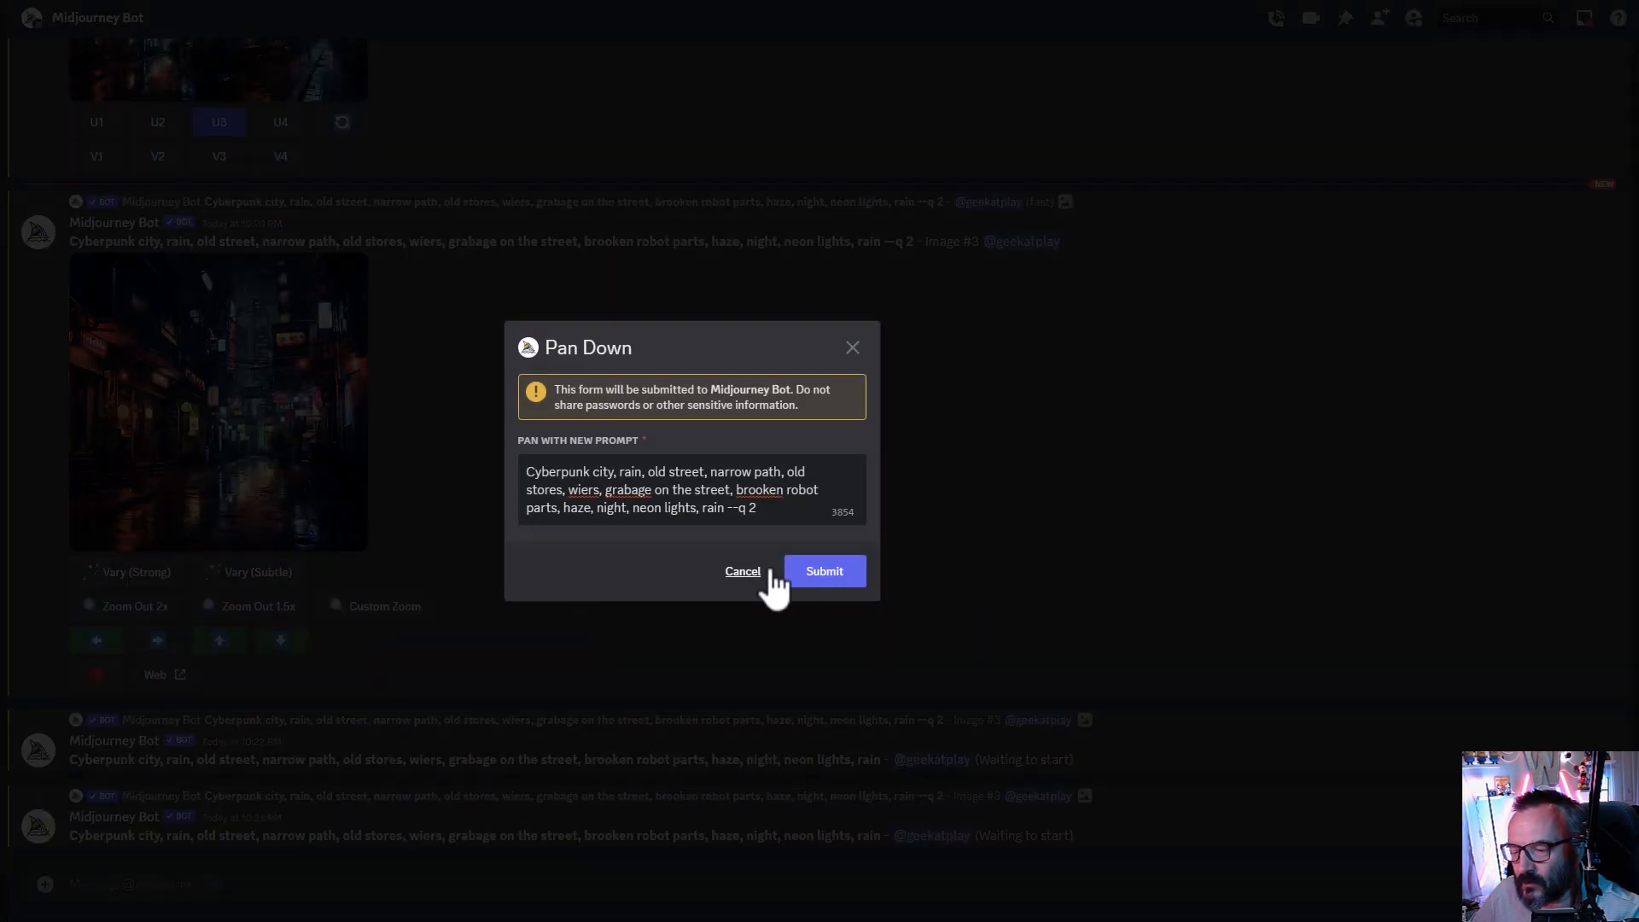
{"action": "left_click", "coordinate": [799, 572]}
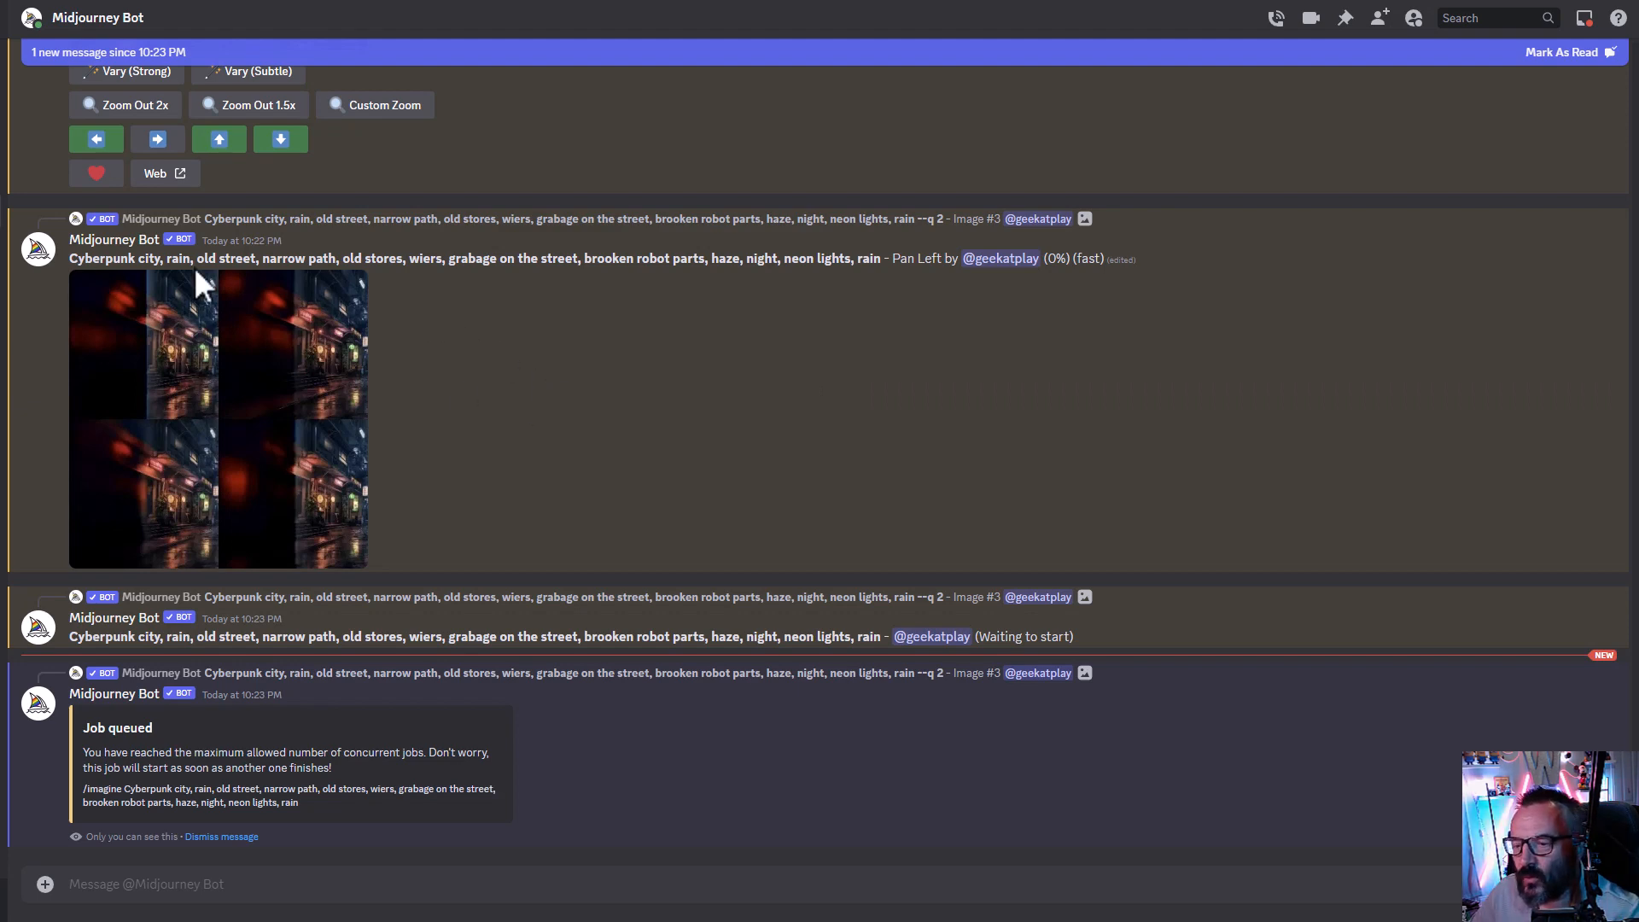
- Scroll through the chat to check the progress of the queued pan jobs
{"action": "scroll", "coordinate": [464, 508], "scroll_direction": "up", "scroll_amount": 1}
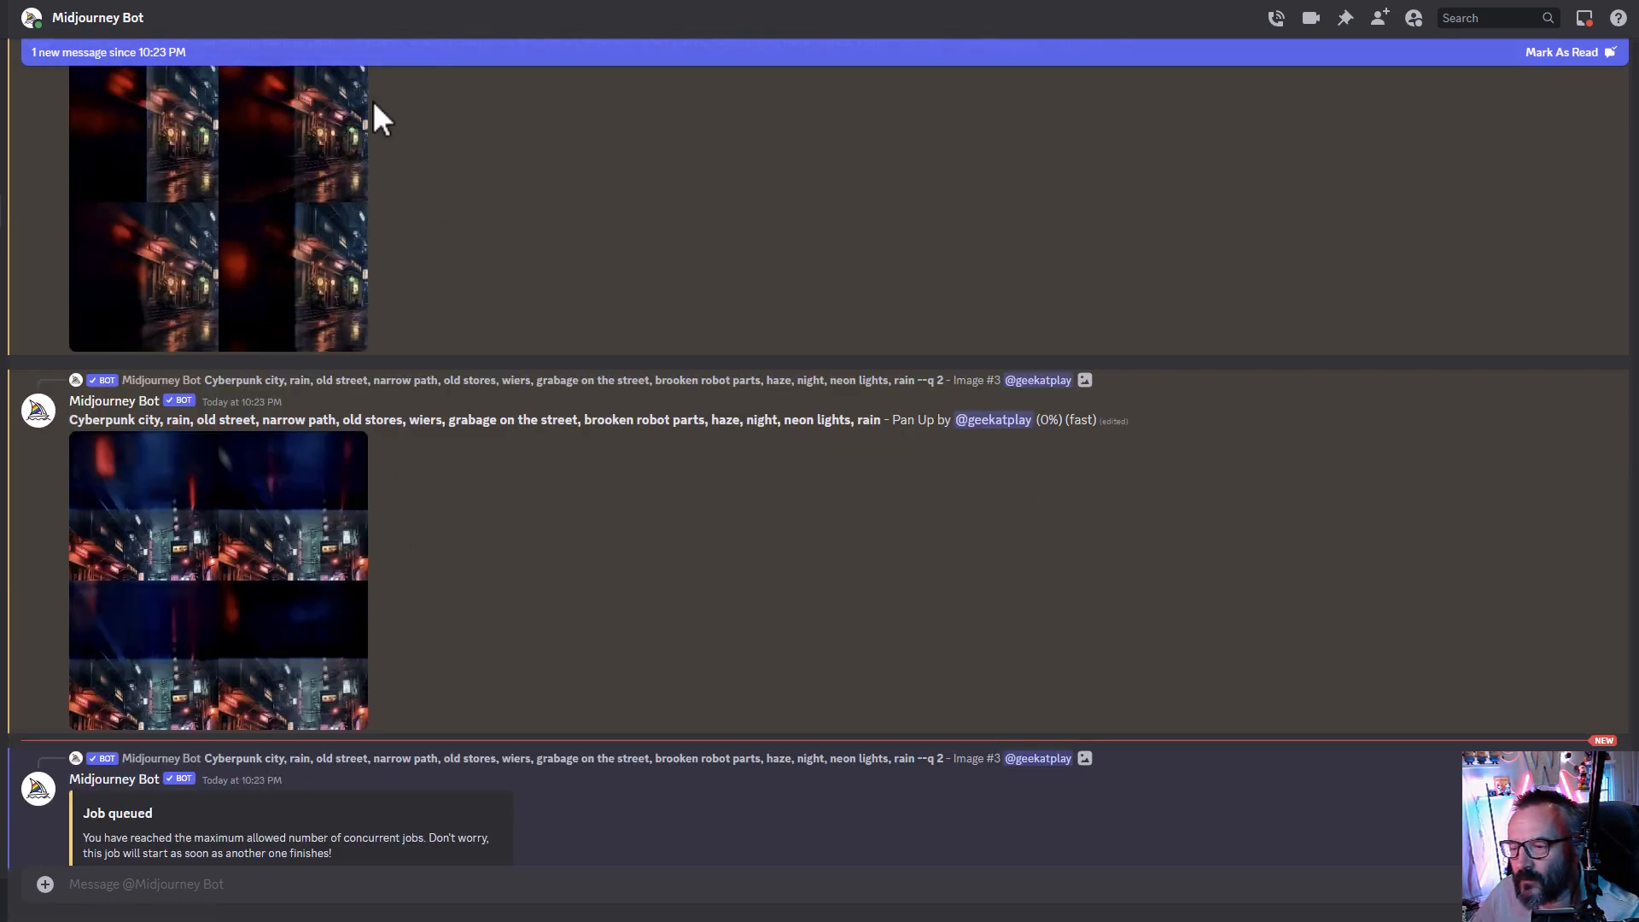
{"action": "scroll", "coordinate": [418, 269], "scroll_direction": "up", "scroll_amount": 1}
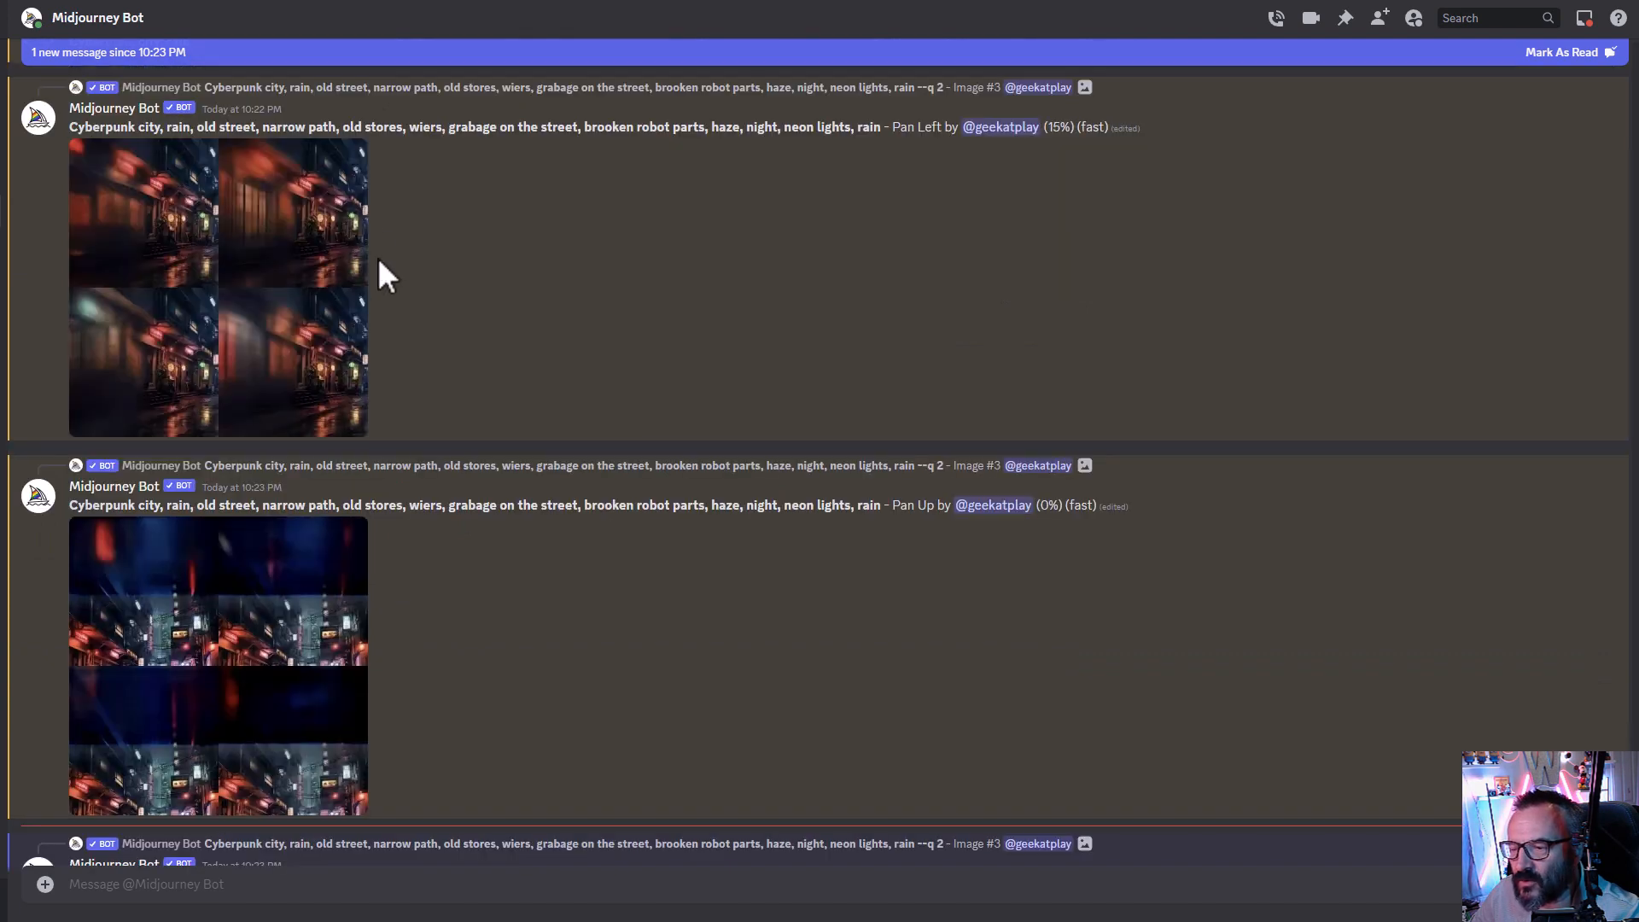
{"action": "scroll", "coordinate": [485, 333], "scroll_direction": "up", "scroll_amount": 6}
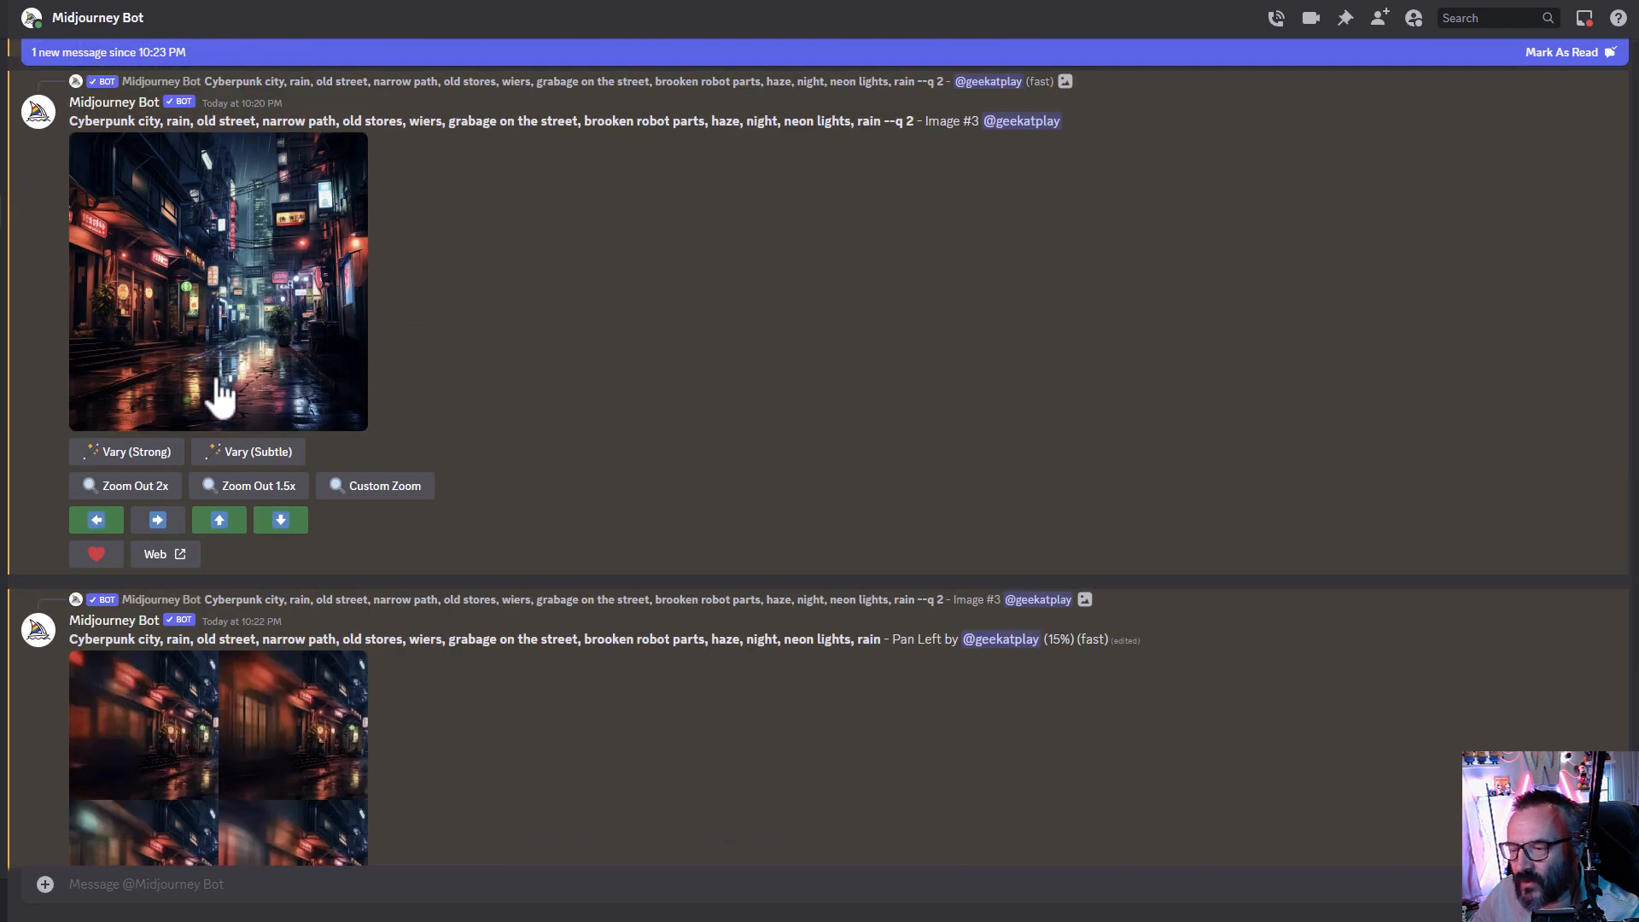
{"action": "scroll", "coordinate": [475, 508], "scroll_direction": "down", "scroll_amount": 5}
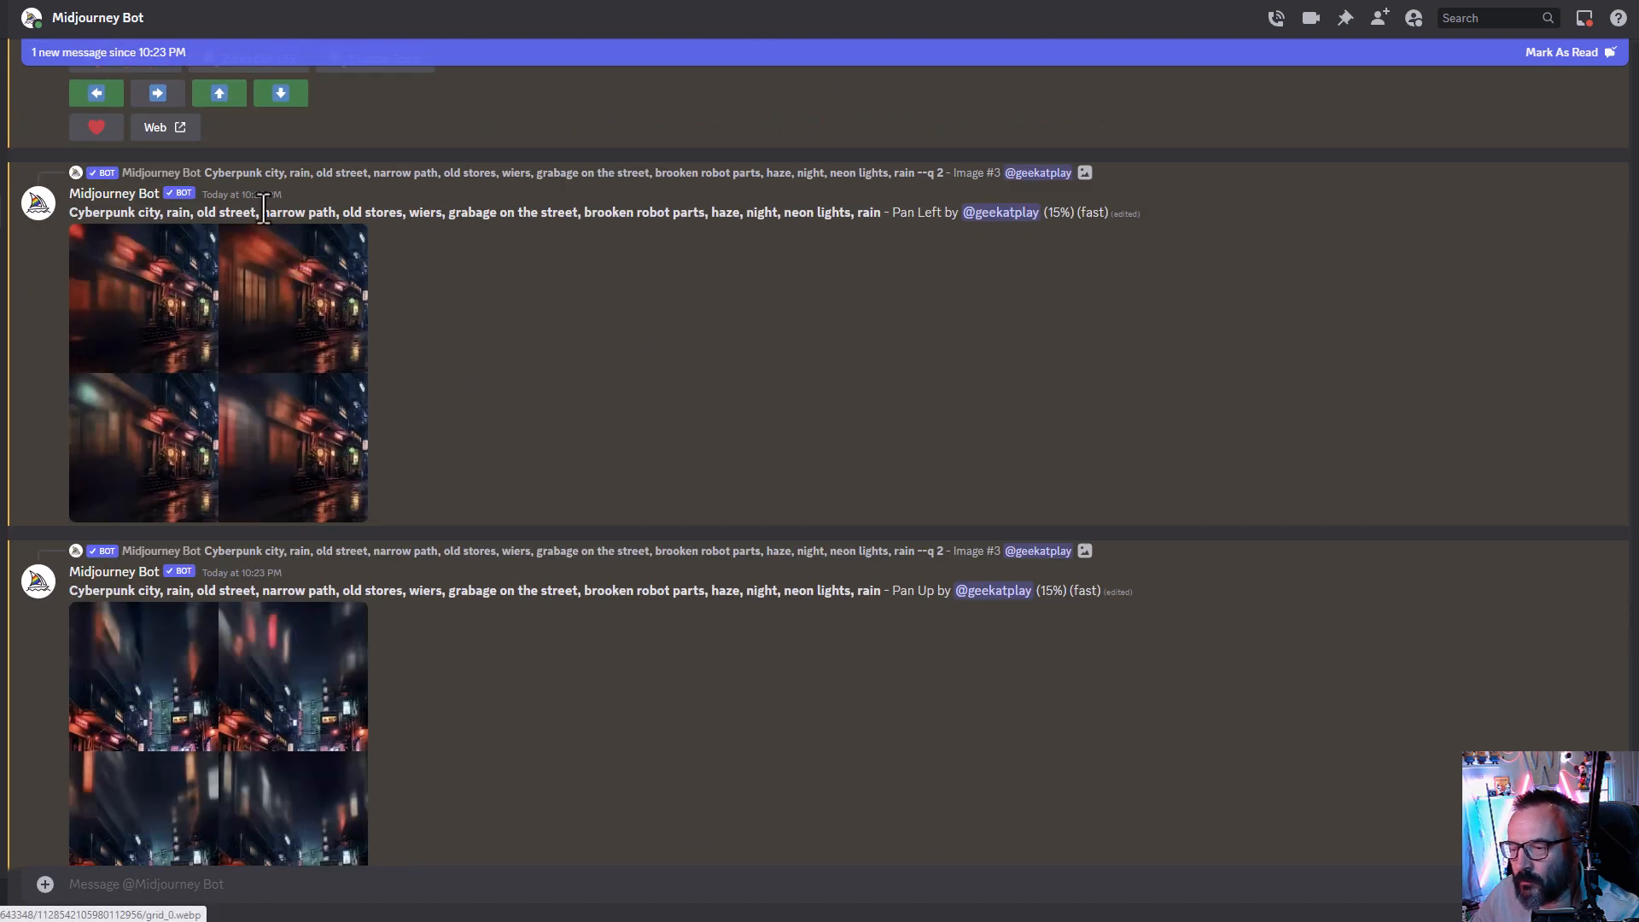
{"action": "scroll", "coordinate": [497, 442], "scroll_direction": "up", "scroll_amount": 5}
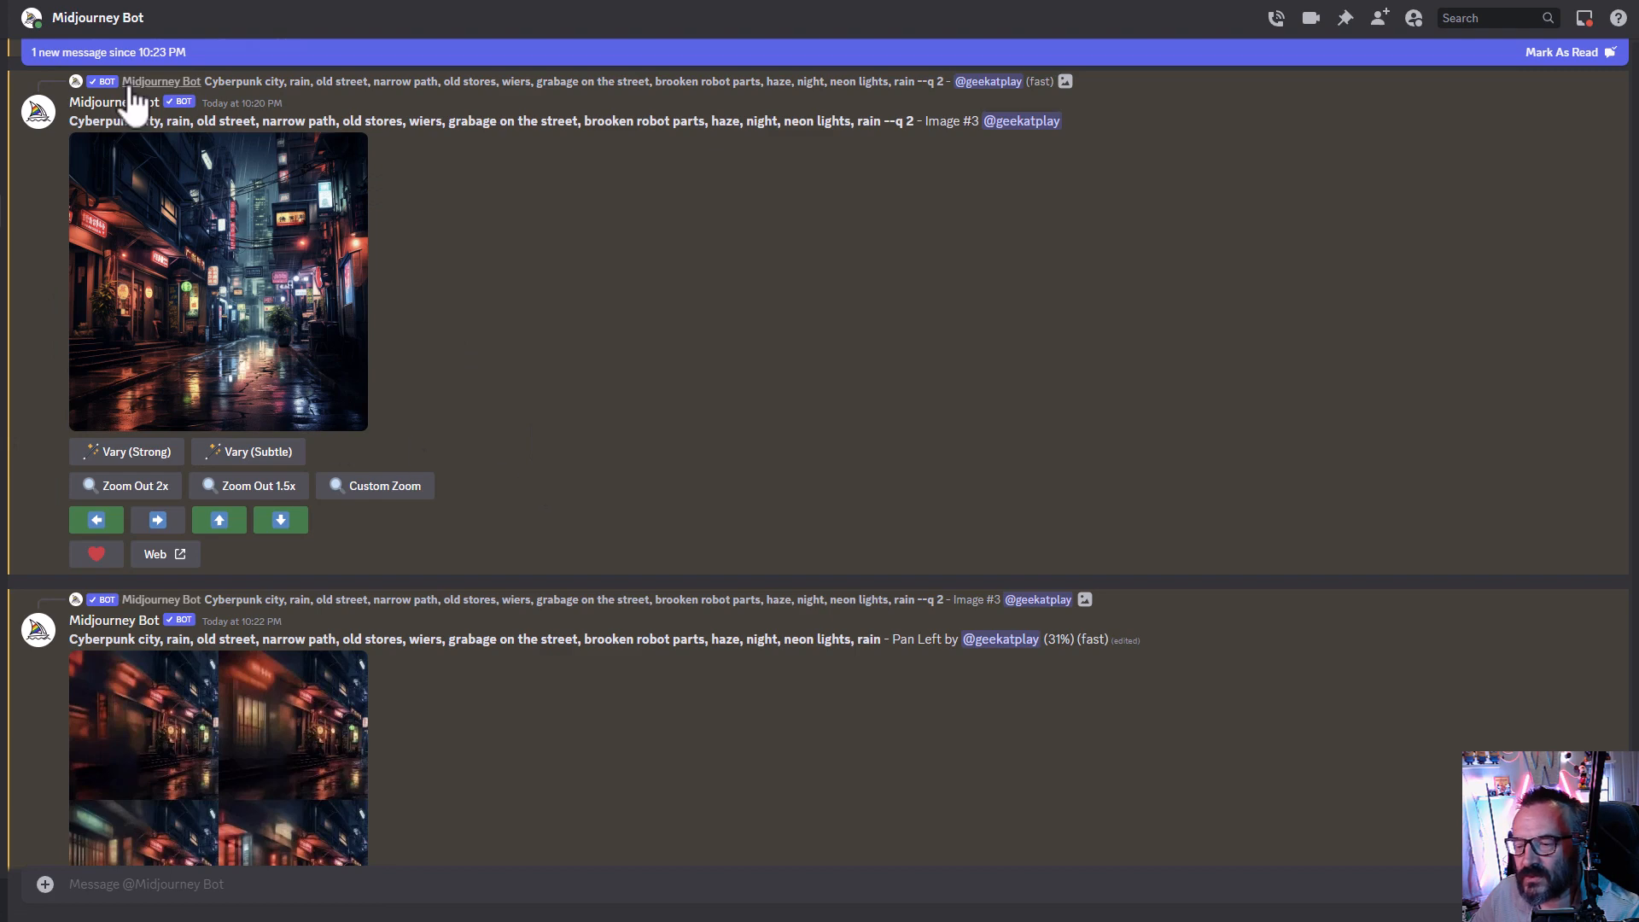
{"action": "scroll", "coordinate": [597, 439], "scroll_direction": "down", "scroll_amount": 5}
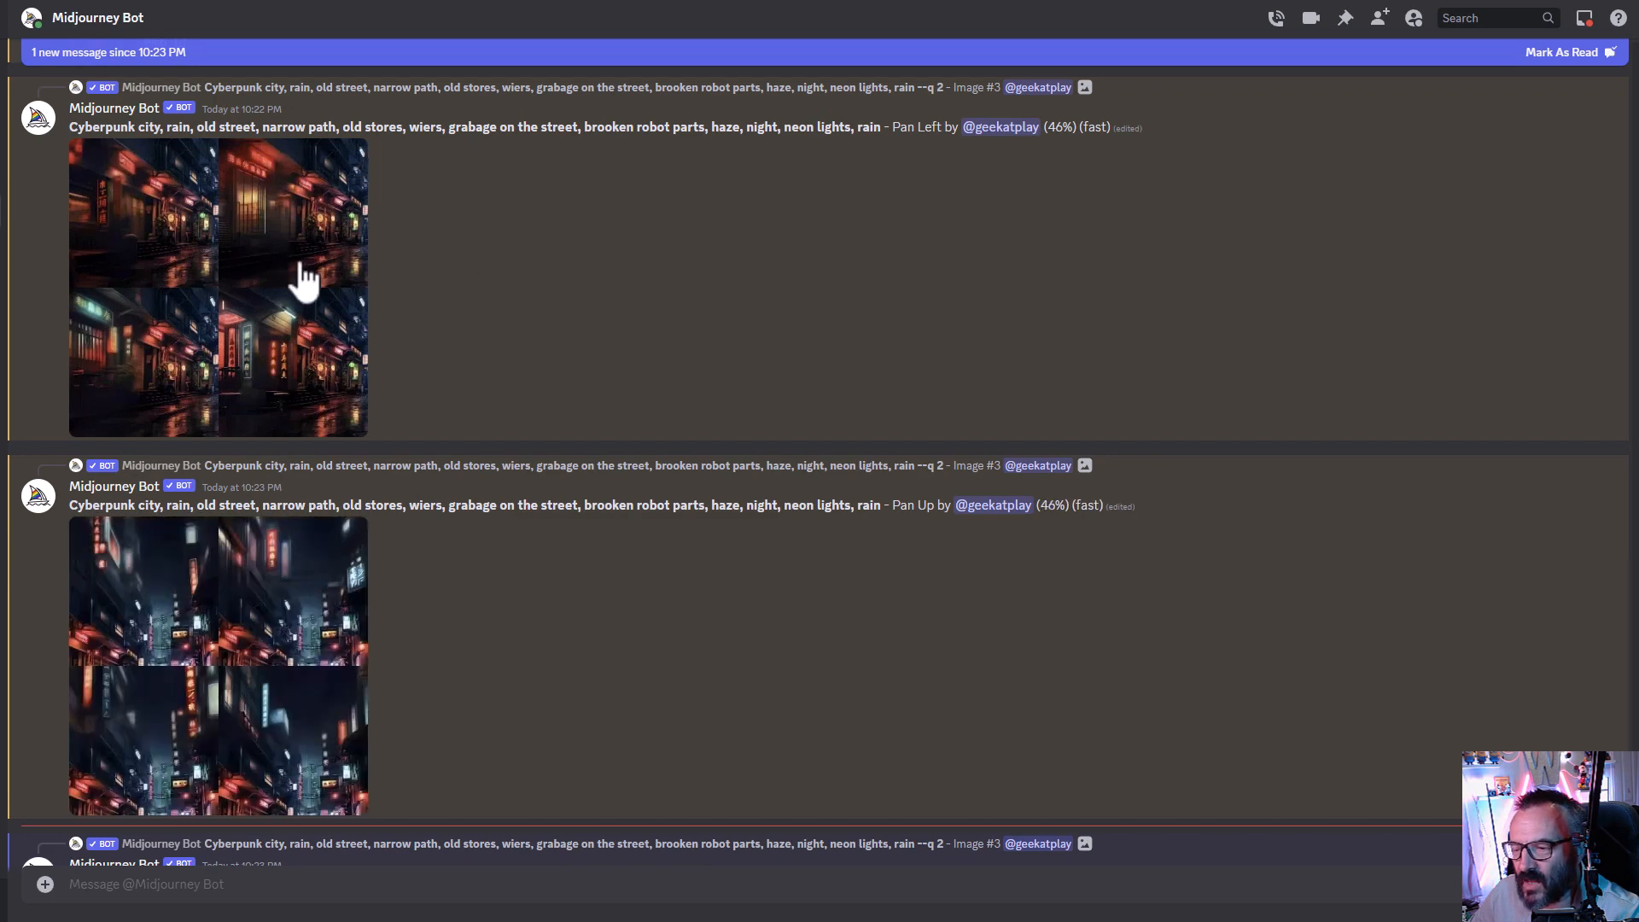
{"action": "scroll", "coordinate": [523, 406], "scroll_direction": "up", "scroll_amount": 5}
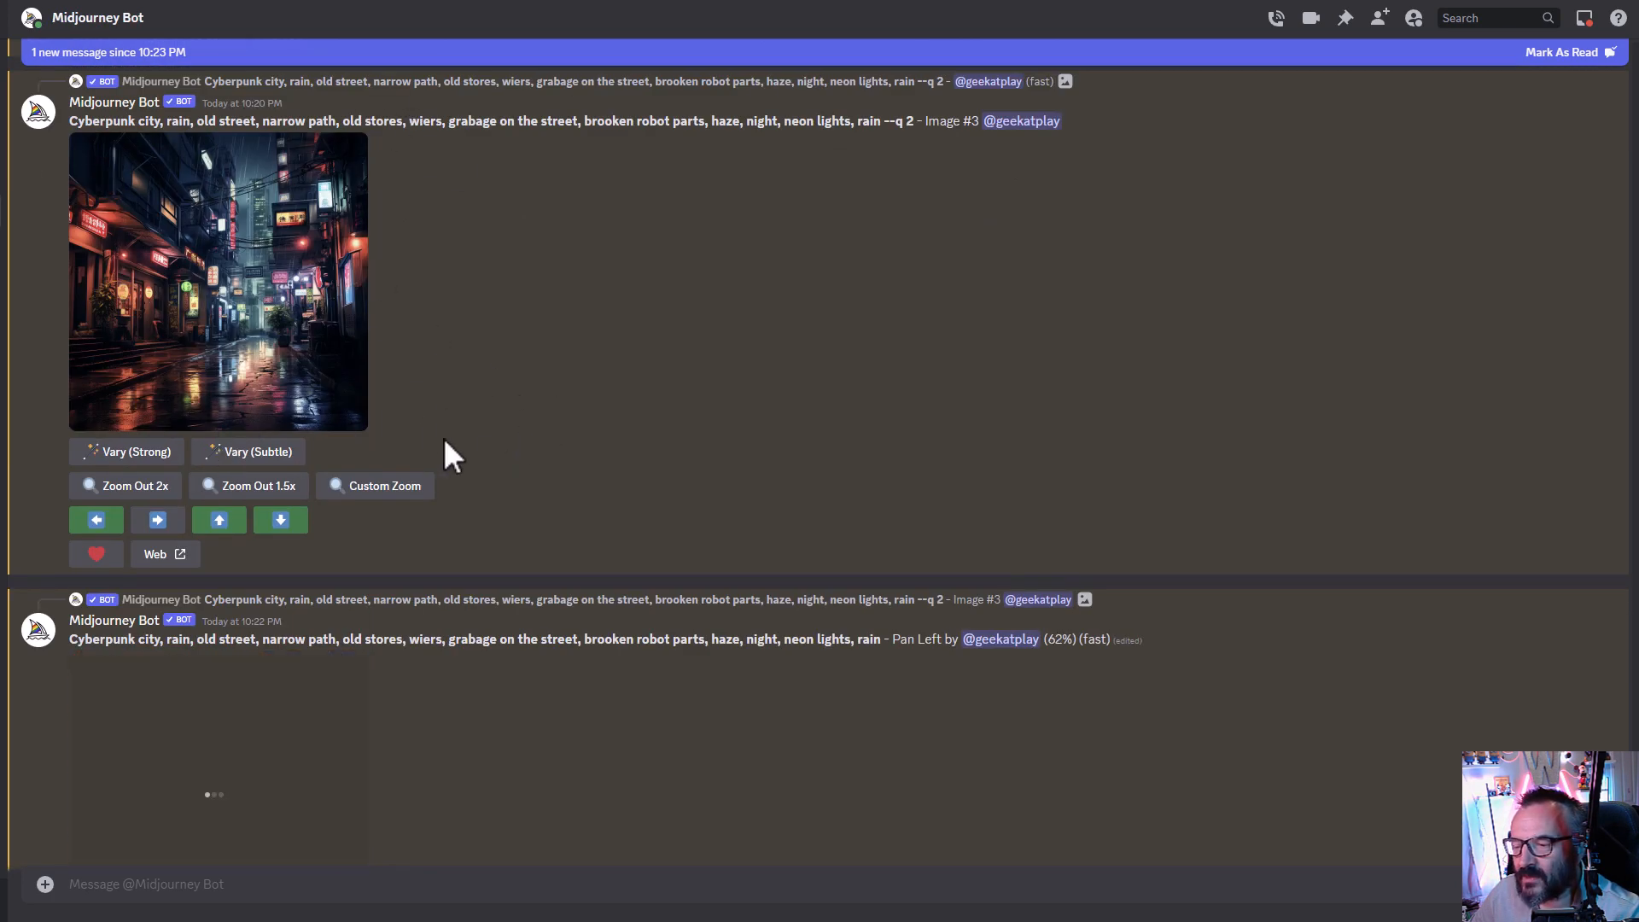
- Scroll through the chat and enlarge the Pan Left and Pan Up result grids to inspect them
{"action": "scroll", "coordinate": [461, 440], "scroll_direction": "down", "scroll_amount": 4}
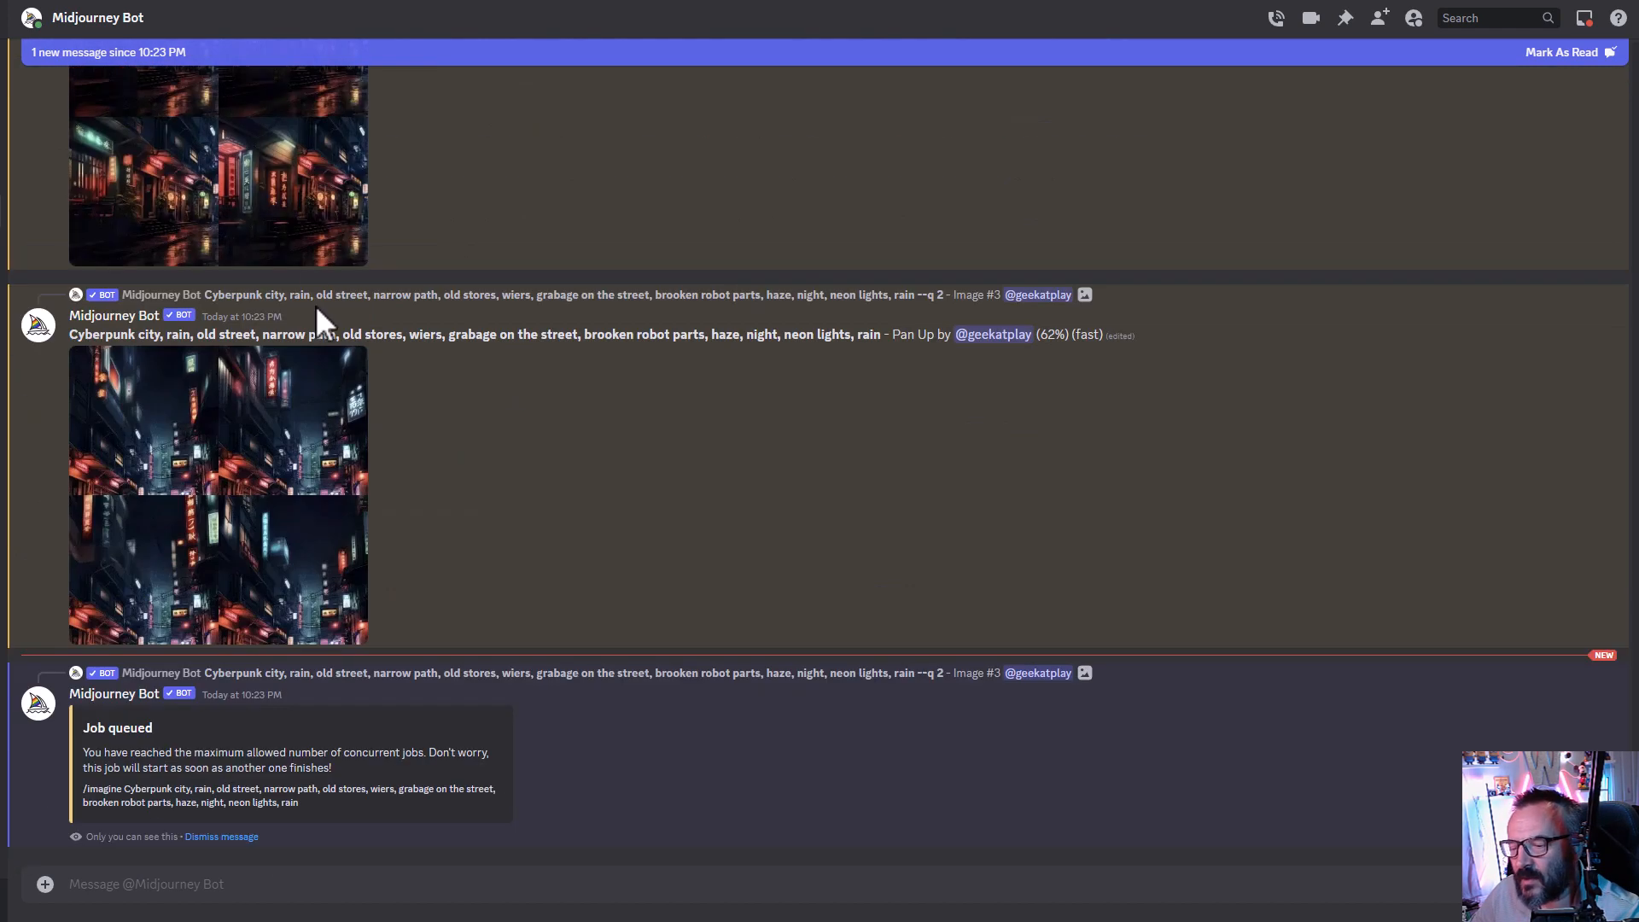
{"action": "scroll", "coordinate": [372, 524], "scroll_direction": "up", "scroll_amount": 2}
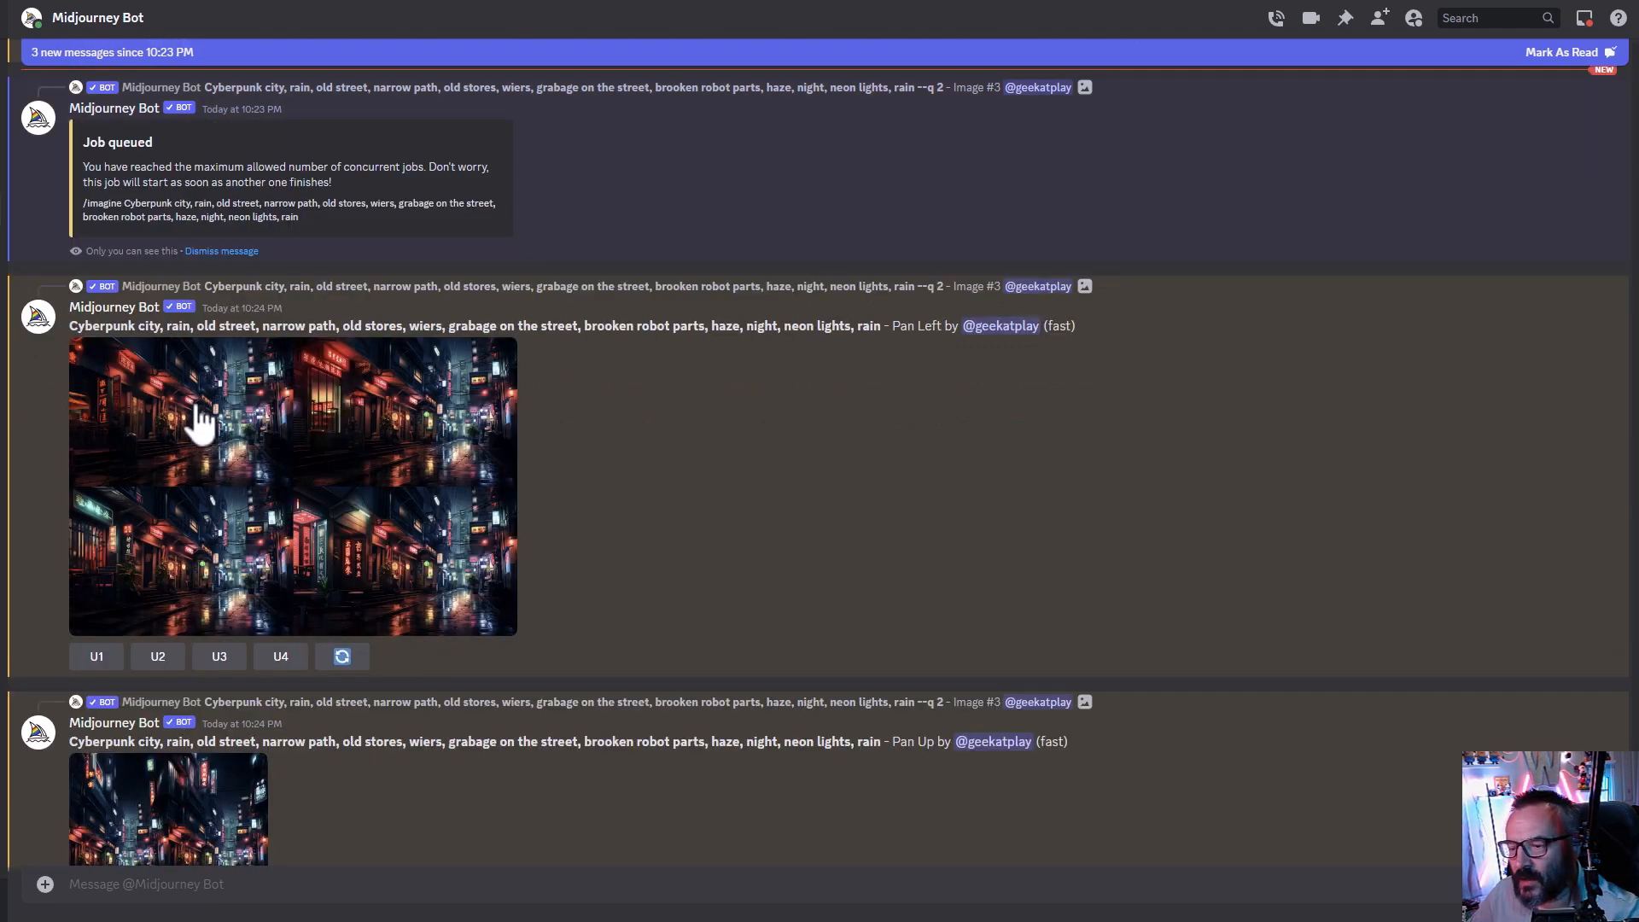
{"action": "left_click", "coordinate": [199, 418]}
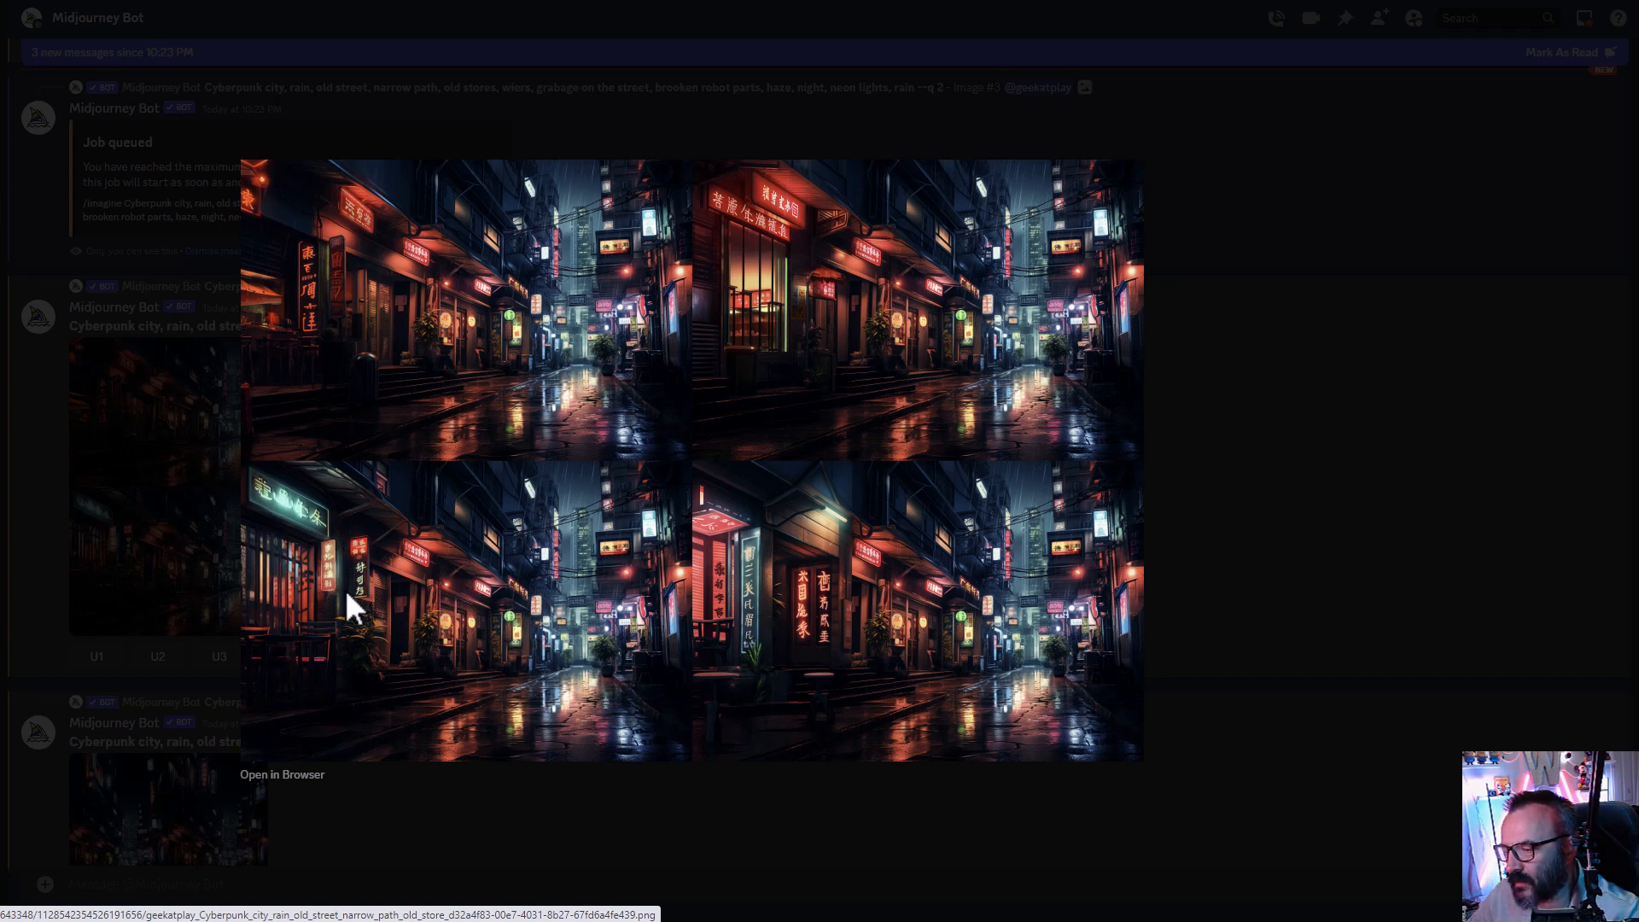
{"action": "left_click", "coordinate": [1285, 499]}
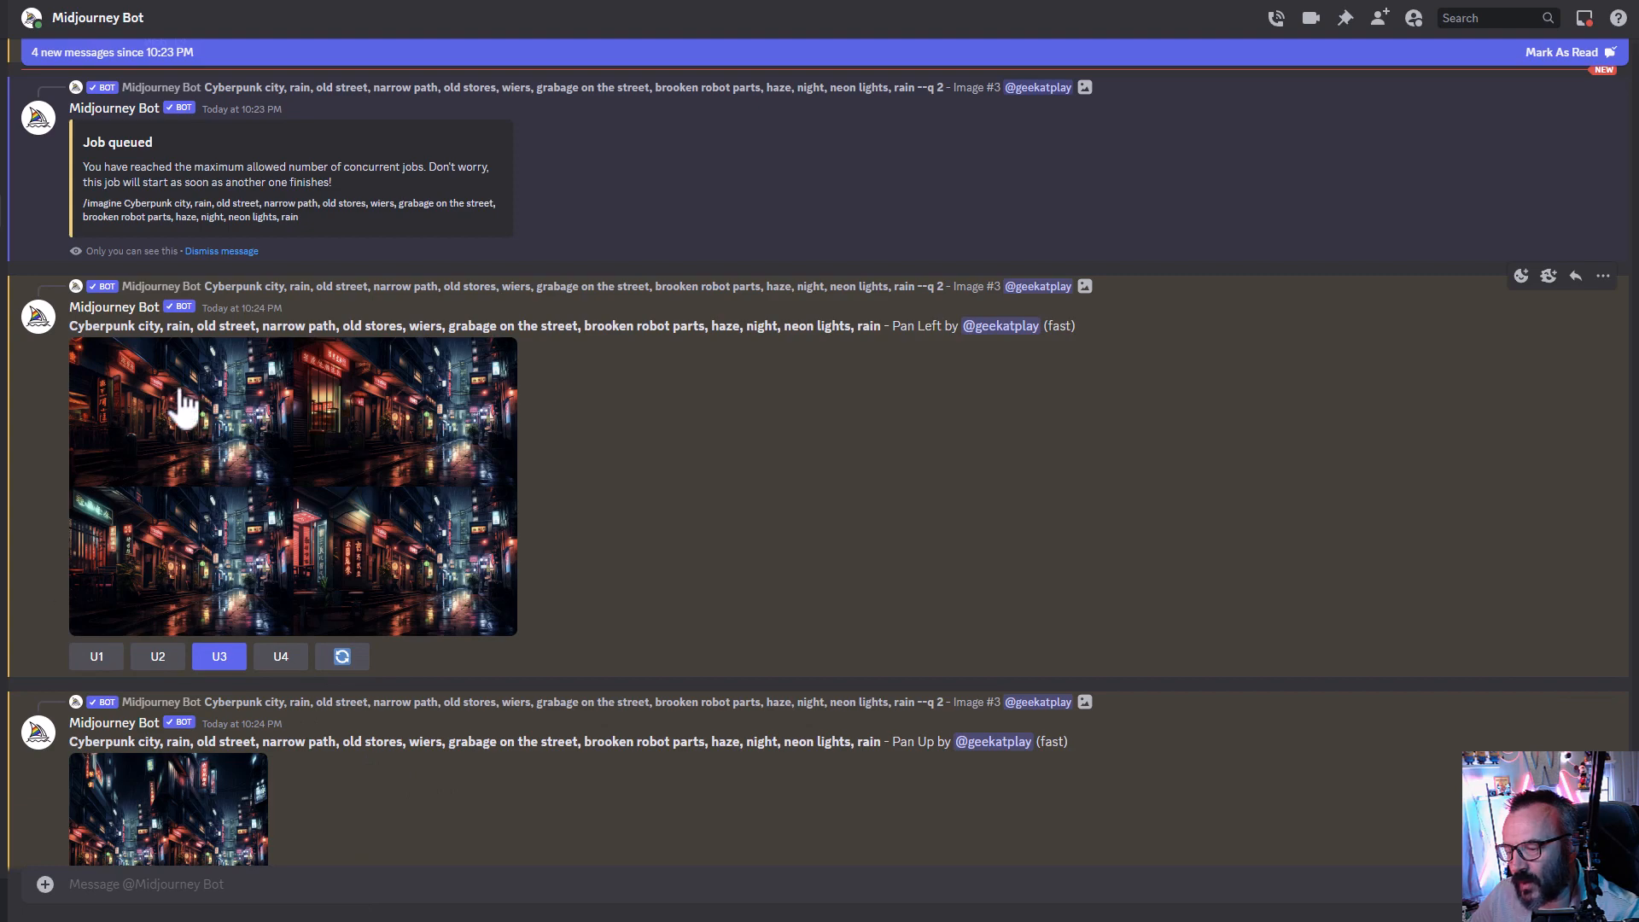
{"action": "scroll", "coordinate": [329, 635], "scroll_direction": "up", "scroll_amount": 3}
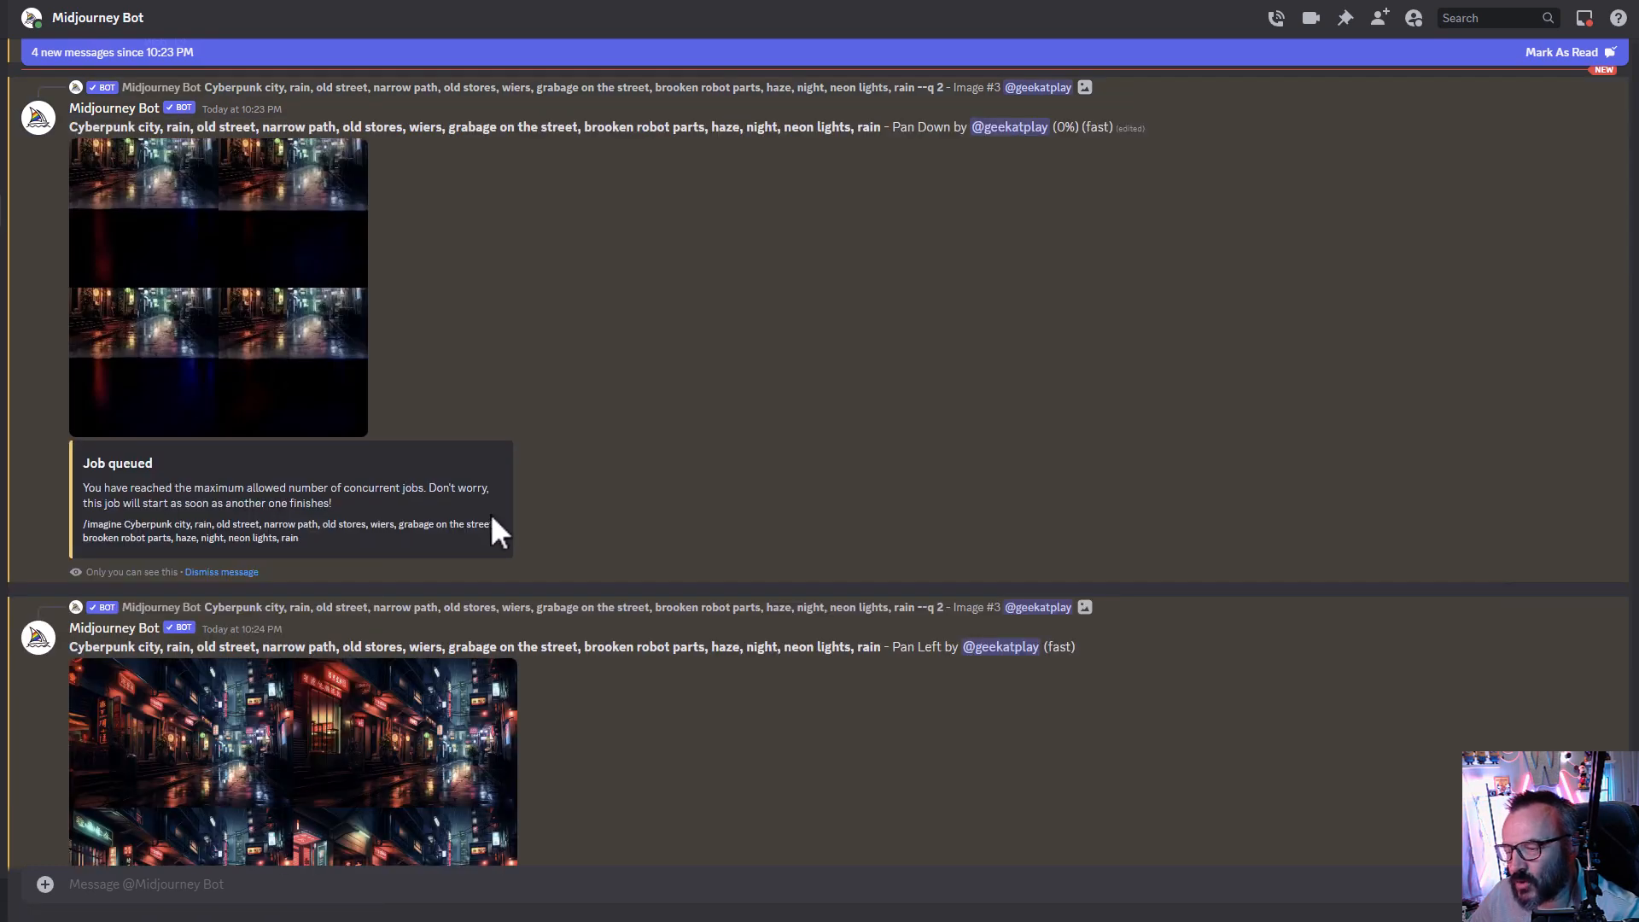
{"action": "scroll", "coordinate": [493, 525], "scroll_direction": "down", "scroll_amount": 5}
{"action": "scroll", "coordinate": [490, 514], "scroll_direction": "down", "scroll_amount": 3}
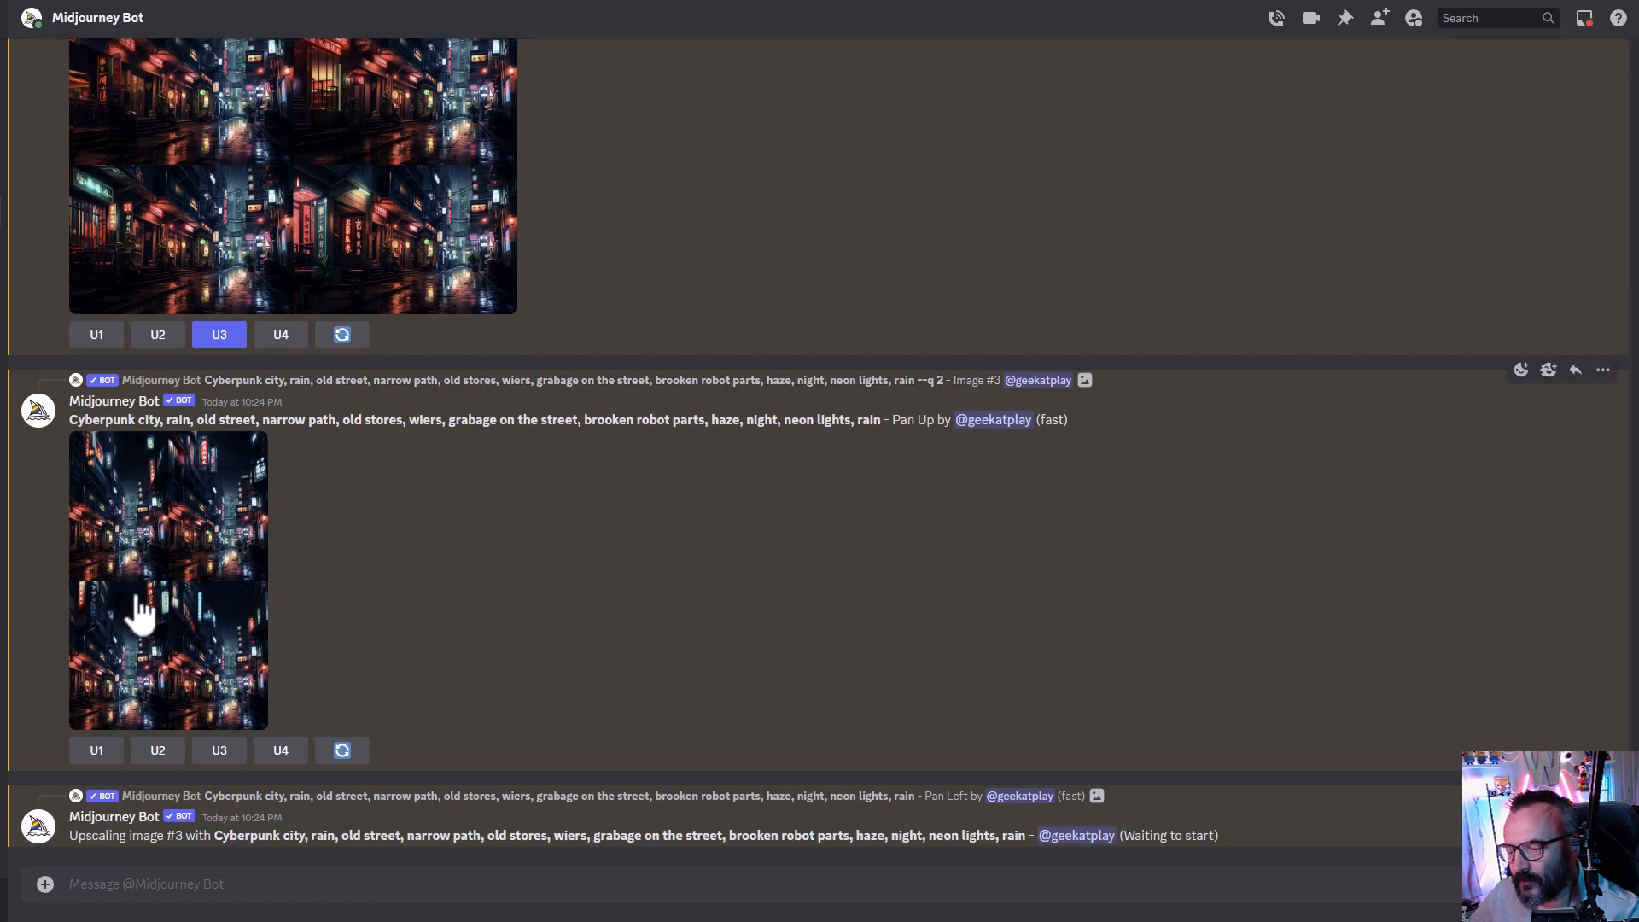
{"action": "left_click", "coordinate": [205, 544]}
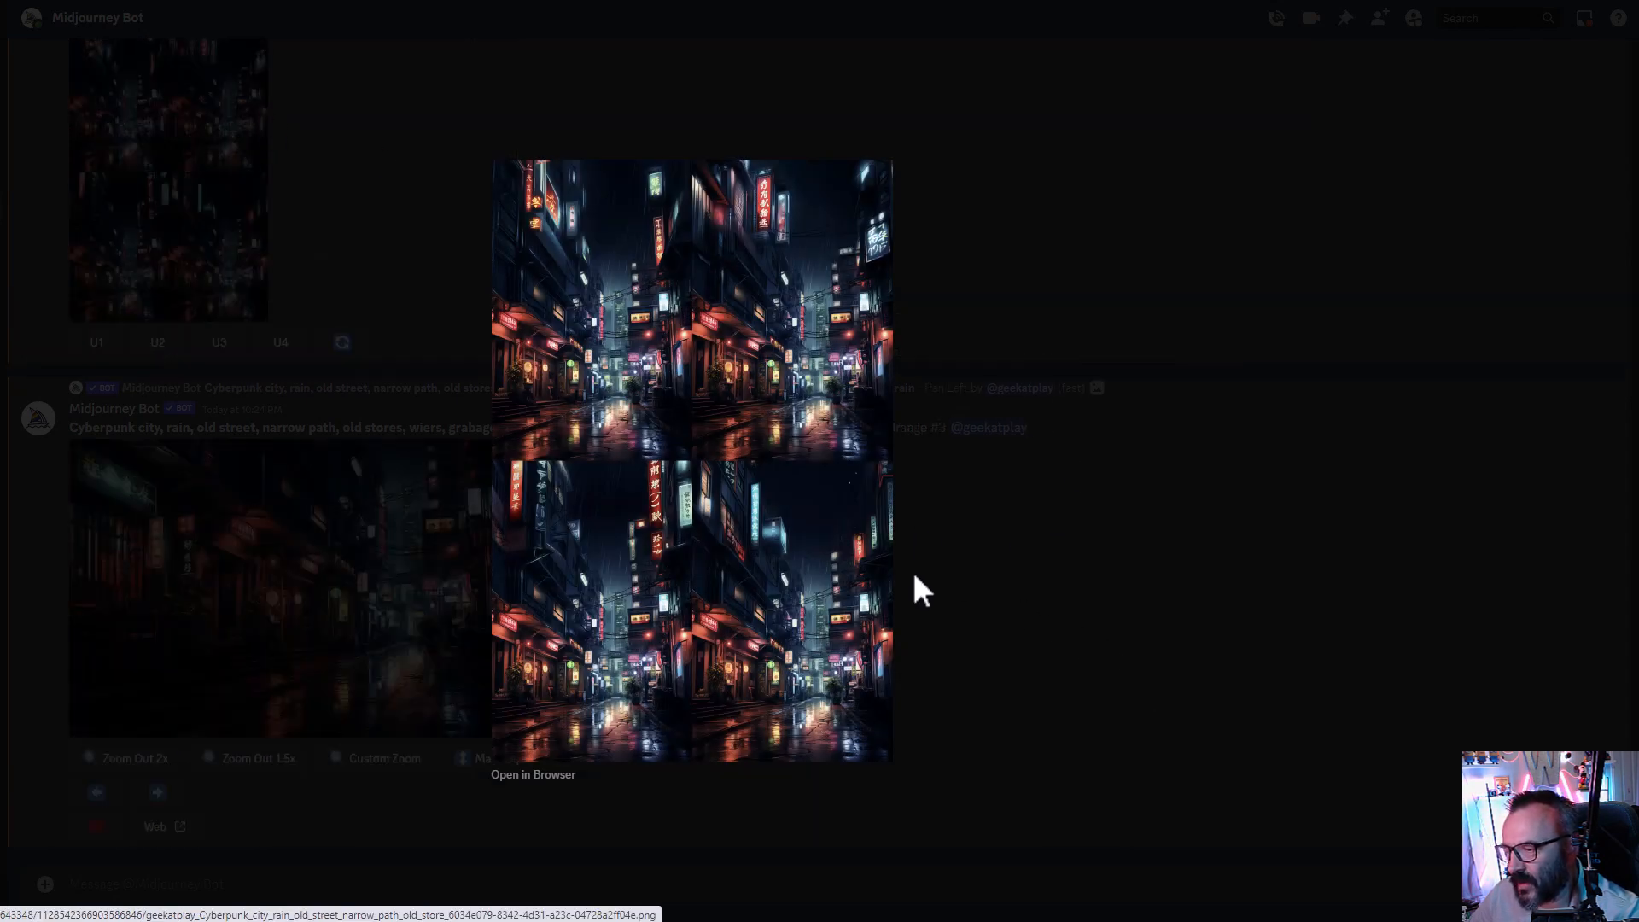
{"action": "left_click", "coordinate": [996, 546]}
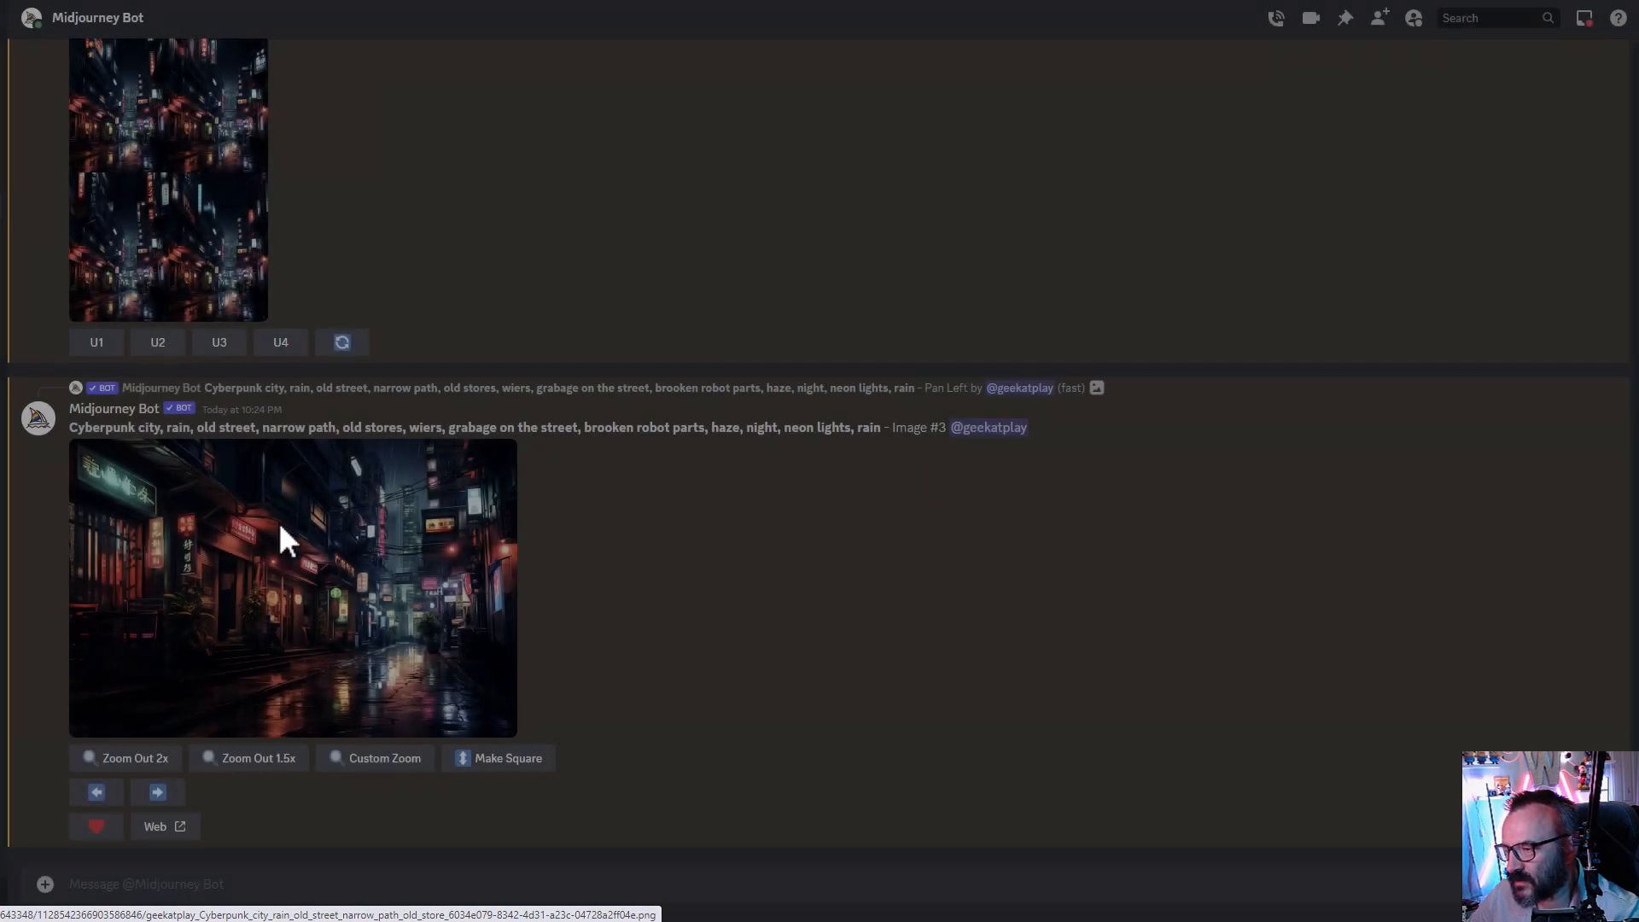
{"action": "scroll", "coordinate": [139, 692], "scroll_direction": "up", "scroll_amount": 4}
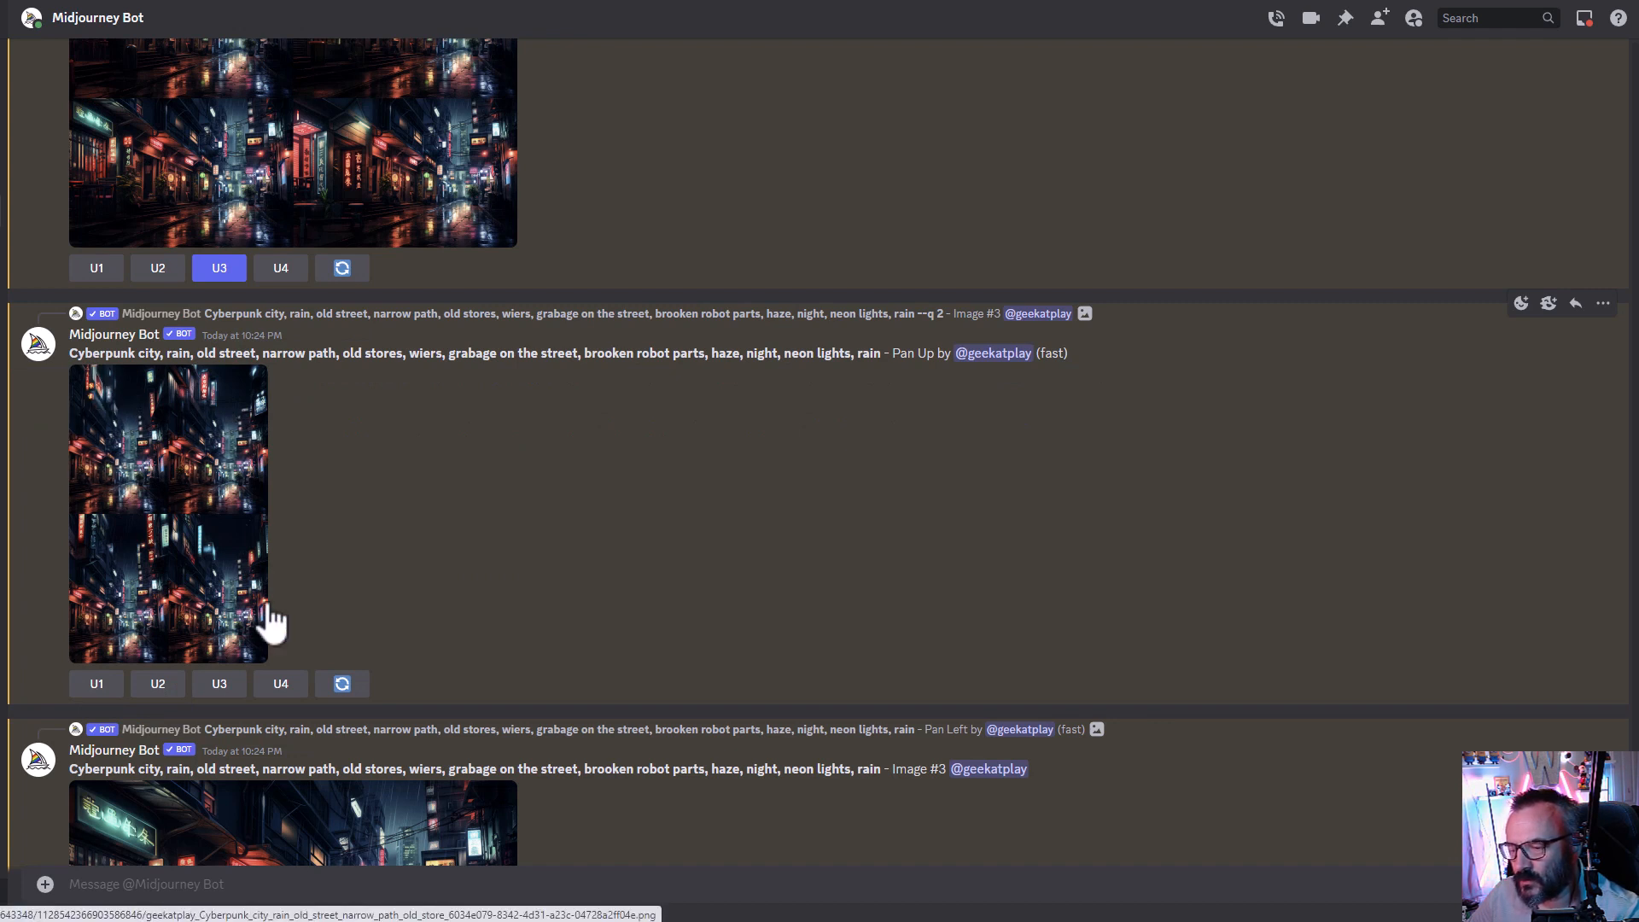
- Upscale the second image of the Pan Up grid
{"action": "left_click", "coordinate": [155, 689]}
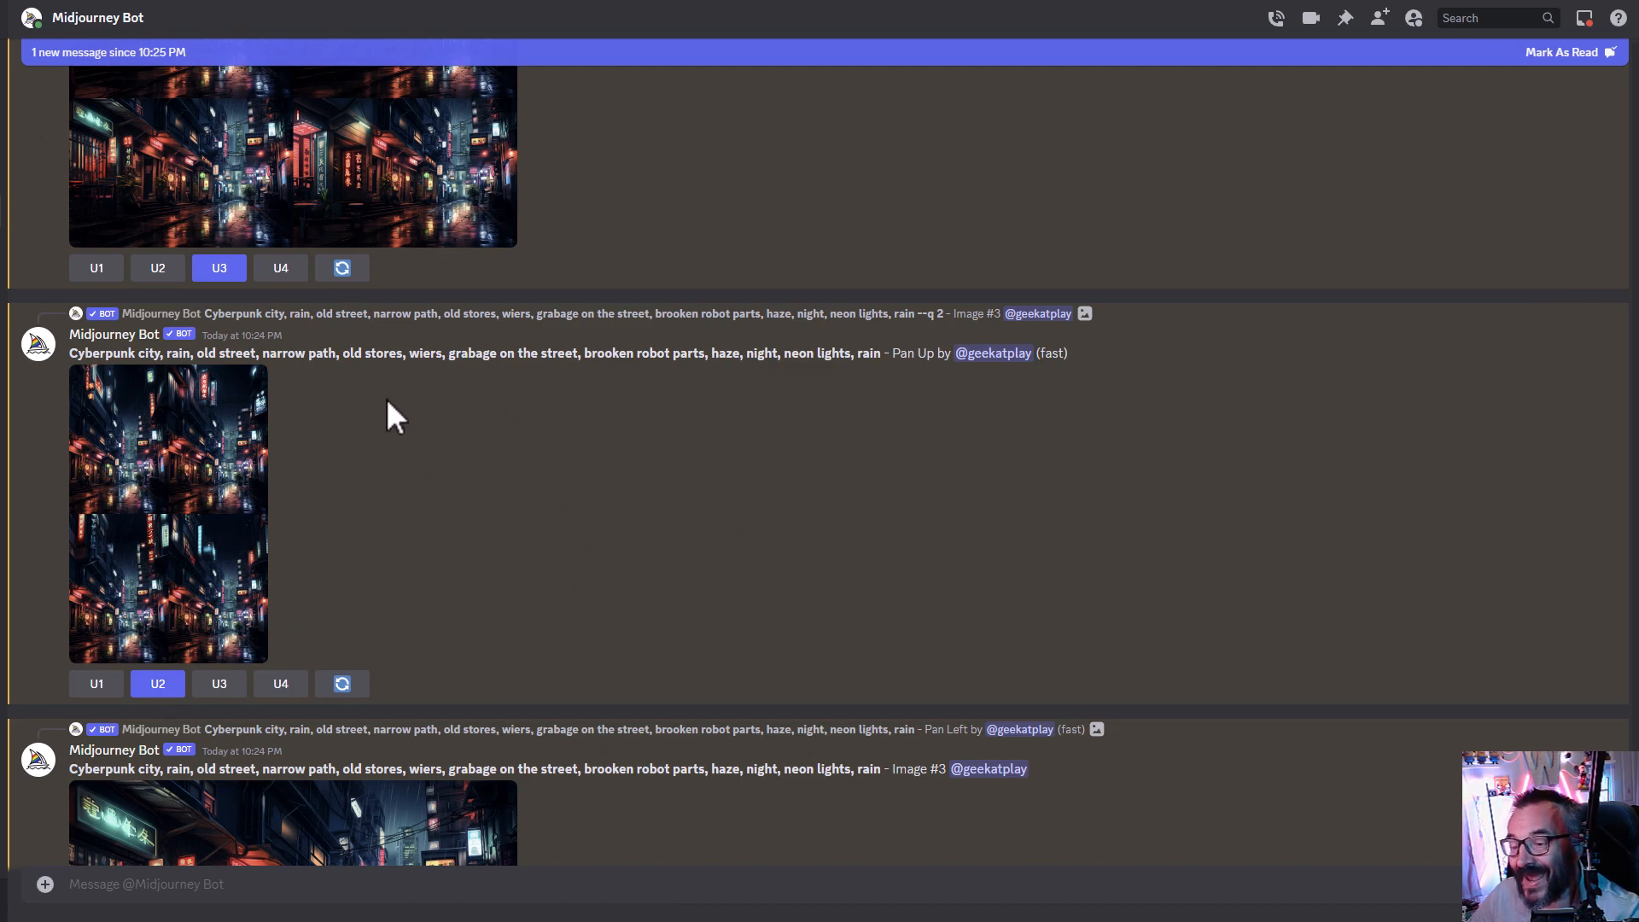
{"action": "scroll", "coordinate": [453, 444], "scroll_direction": "down", "scroll_amount": 3}
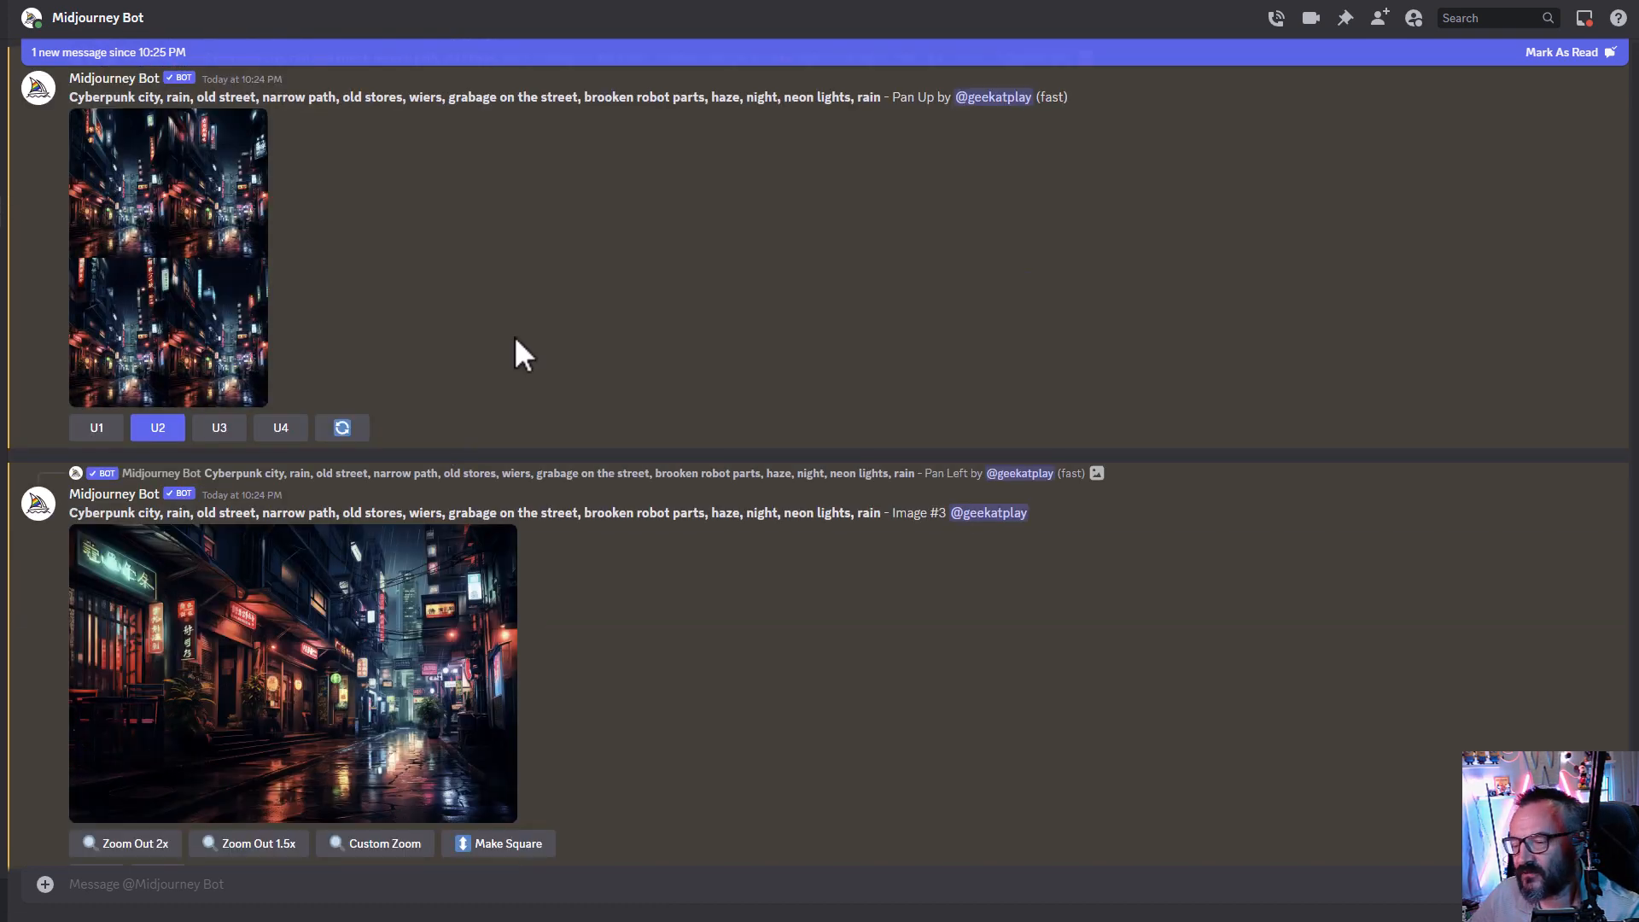
{"action": "scroll", "coordinate": [613, 433], "scroll_direction": "down", "scroll_amount": 2}
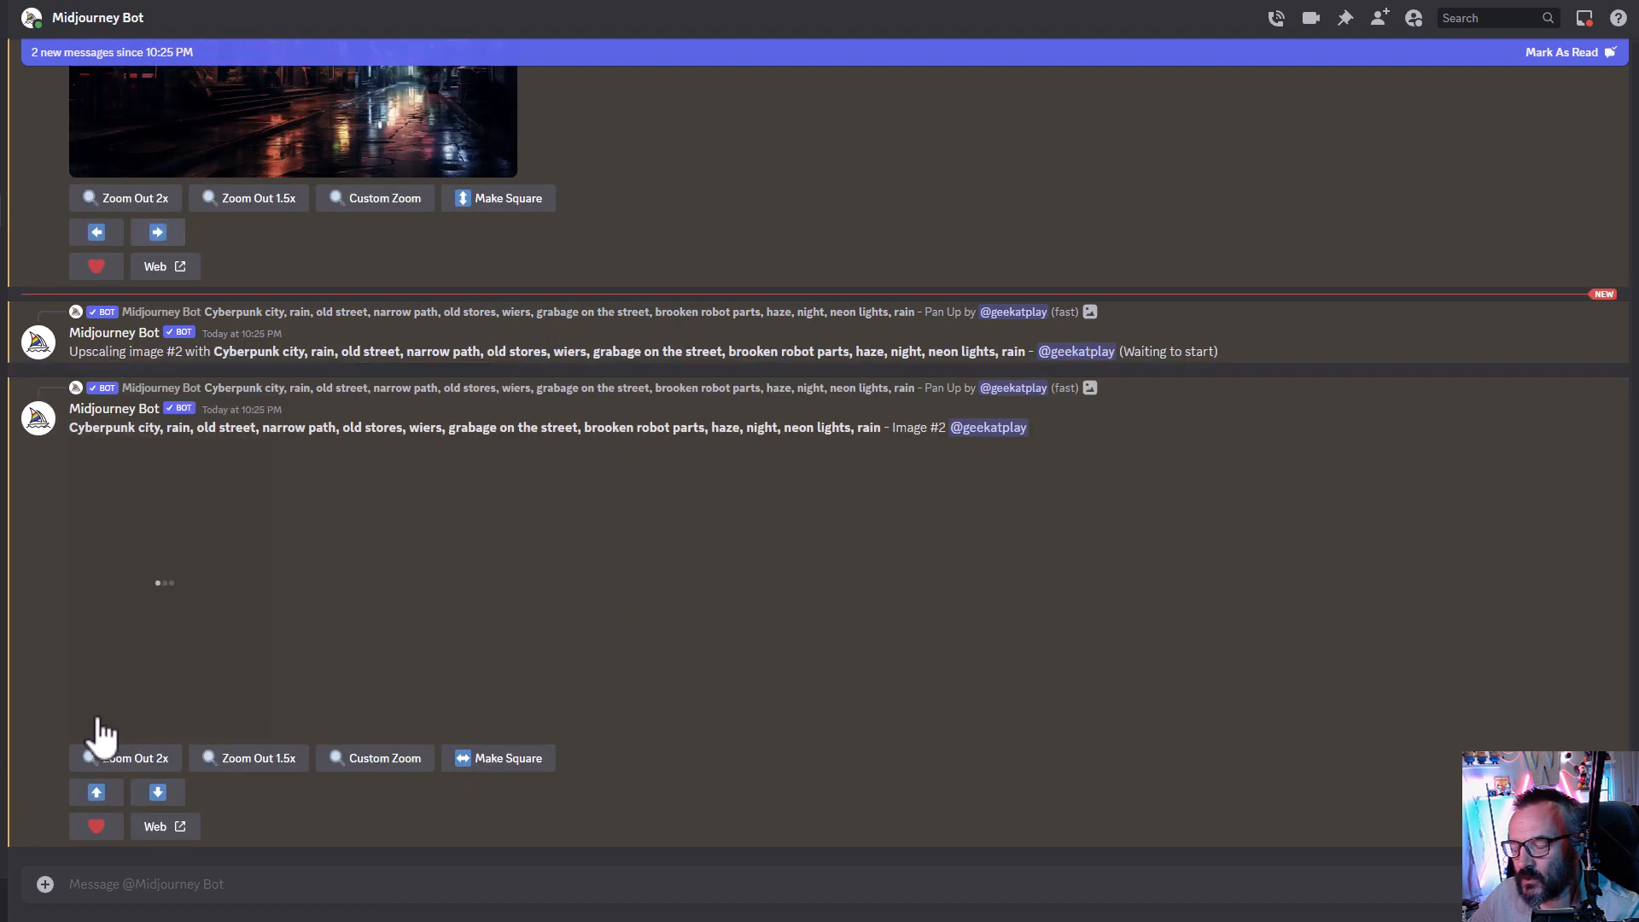
{"action": "scroll", "coordinate": [239, 571], "scroll_direction": "down", "scroll_amount": 2}
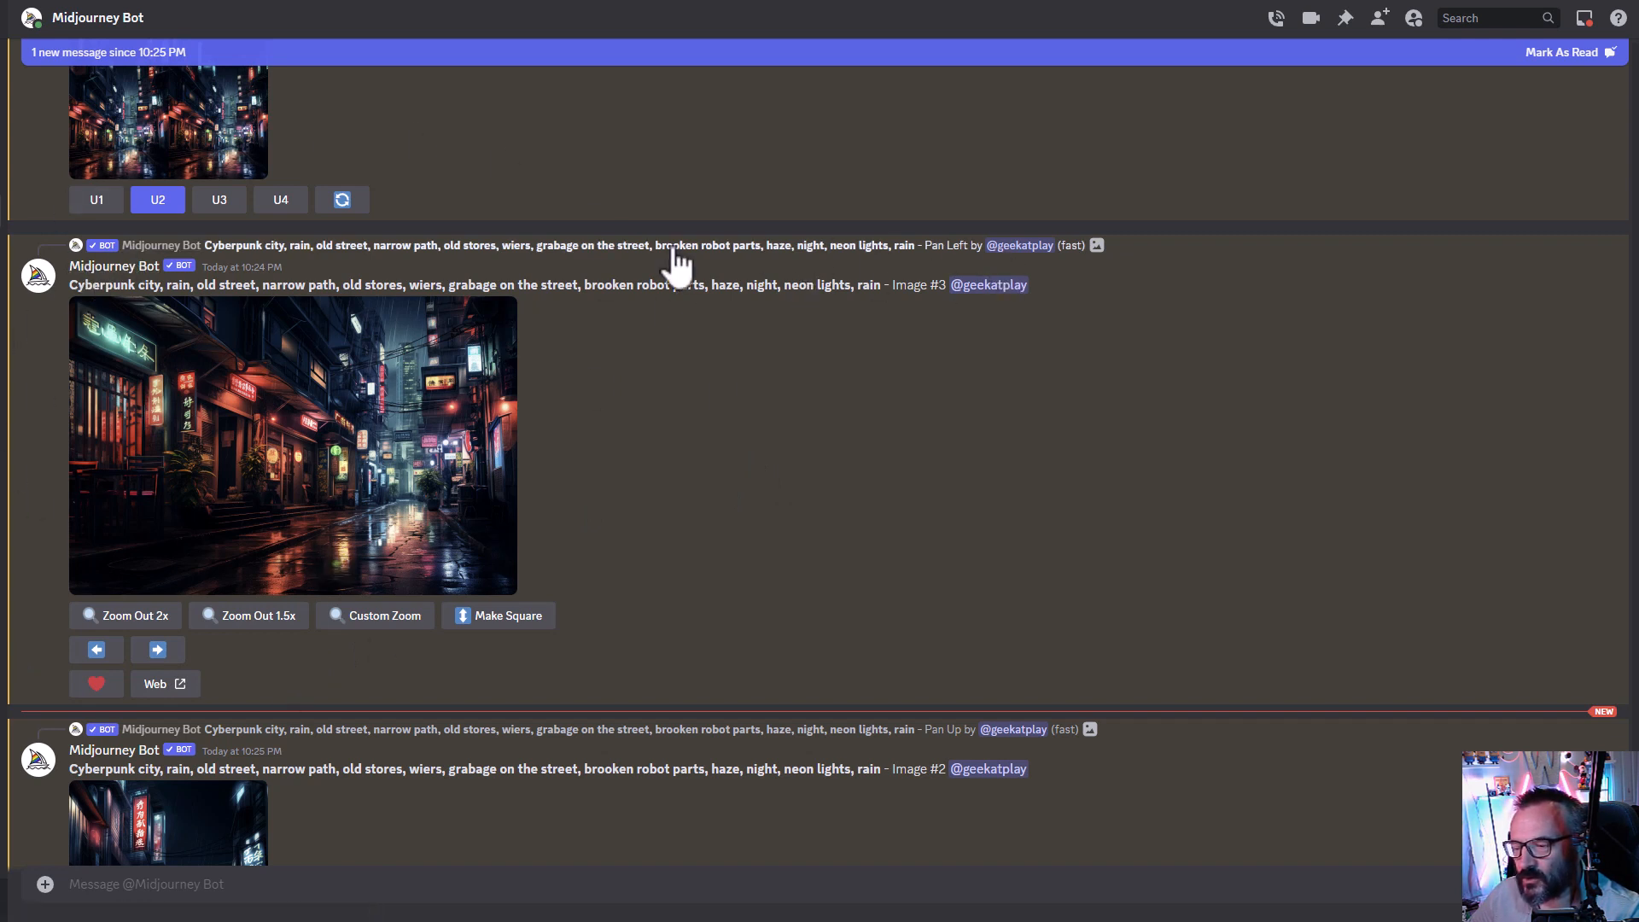
- Pan the upscaled left-extended image further left and the upscaled up-extended image further up, submitting each with the unchanged prompt
{"action": "left_click", "coordinate": [98, 653]}
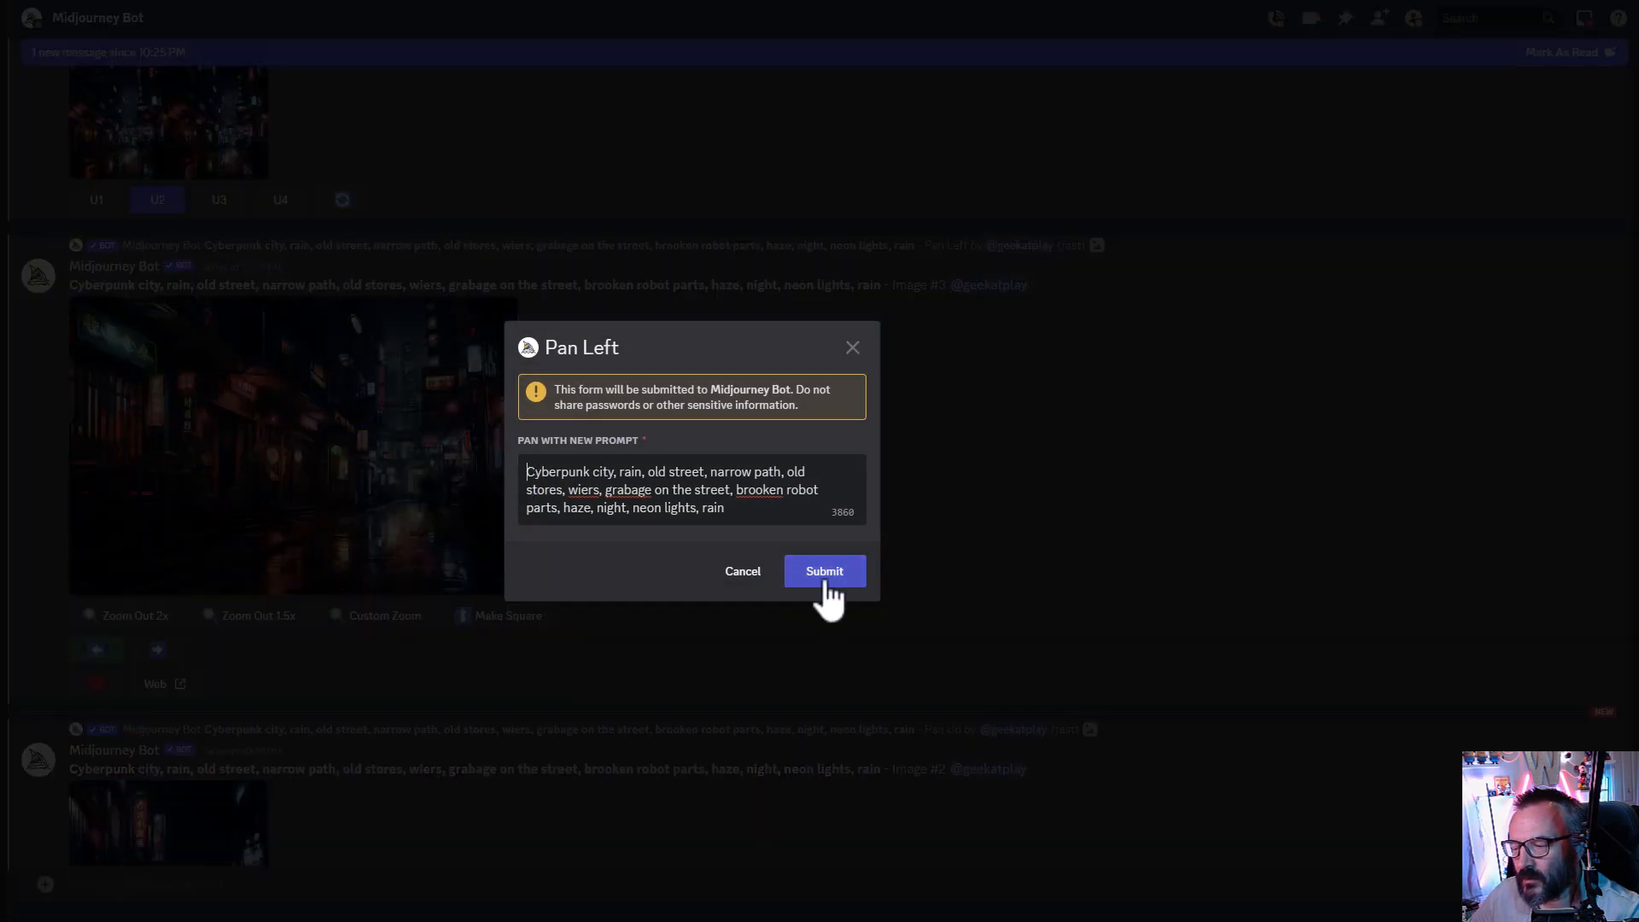
{"action": "left_click", "coordinate": [821, 571]}
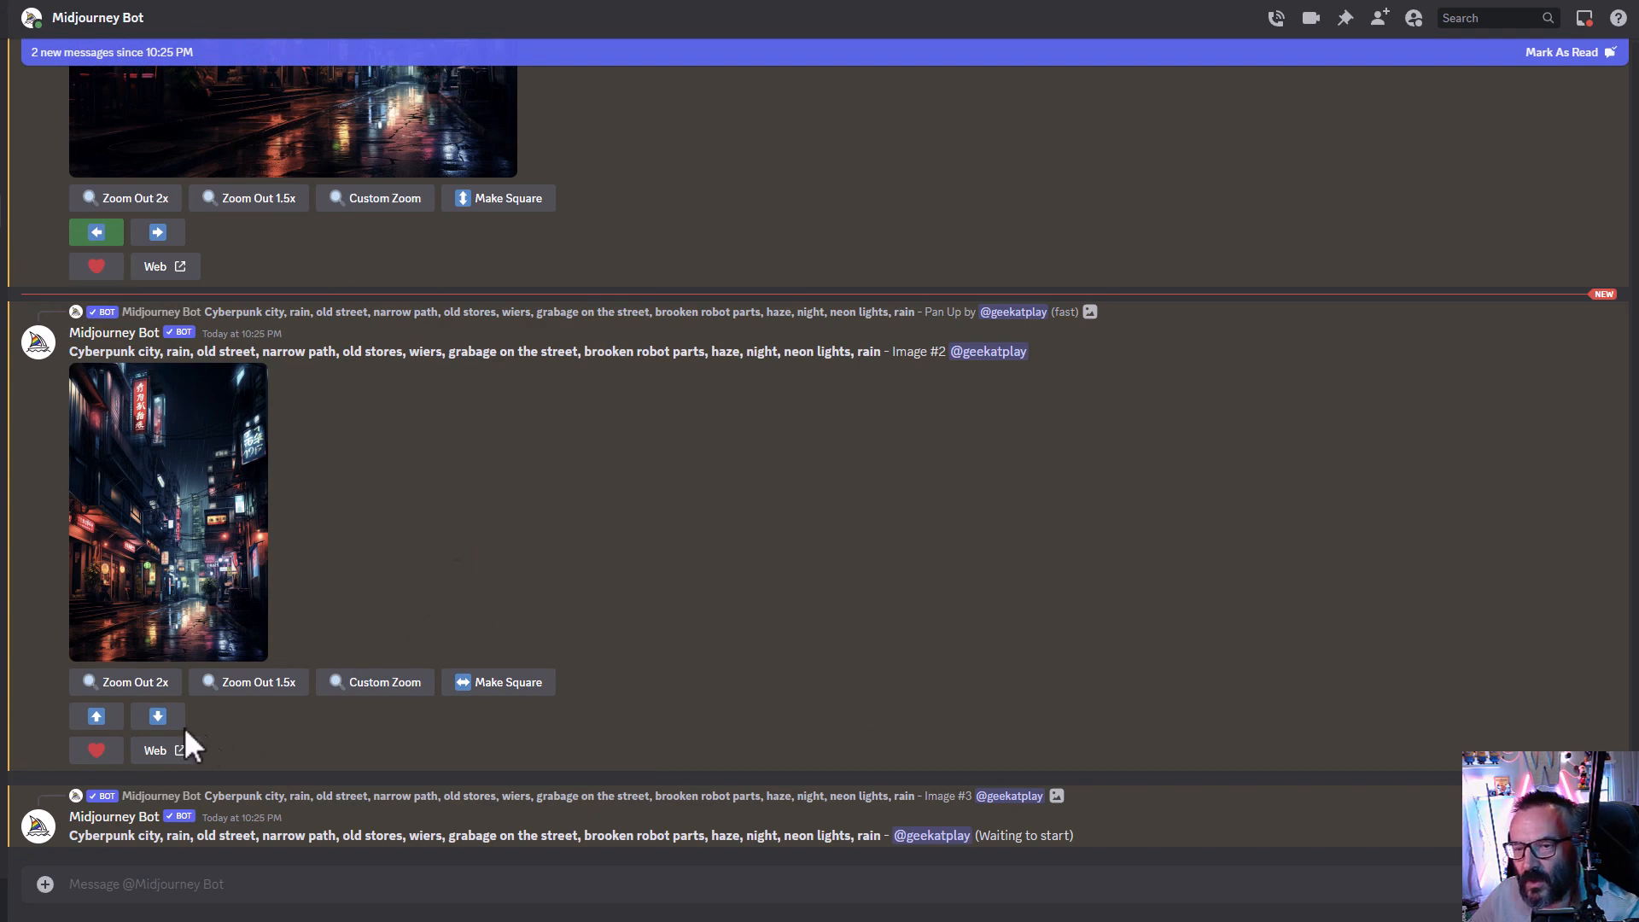
{"action": "left_click", "coordinate": [96, 716]}
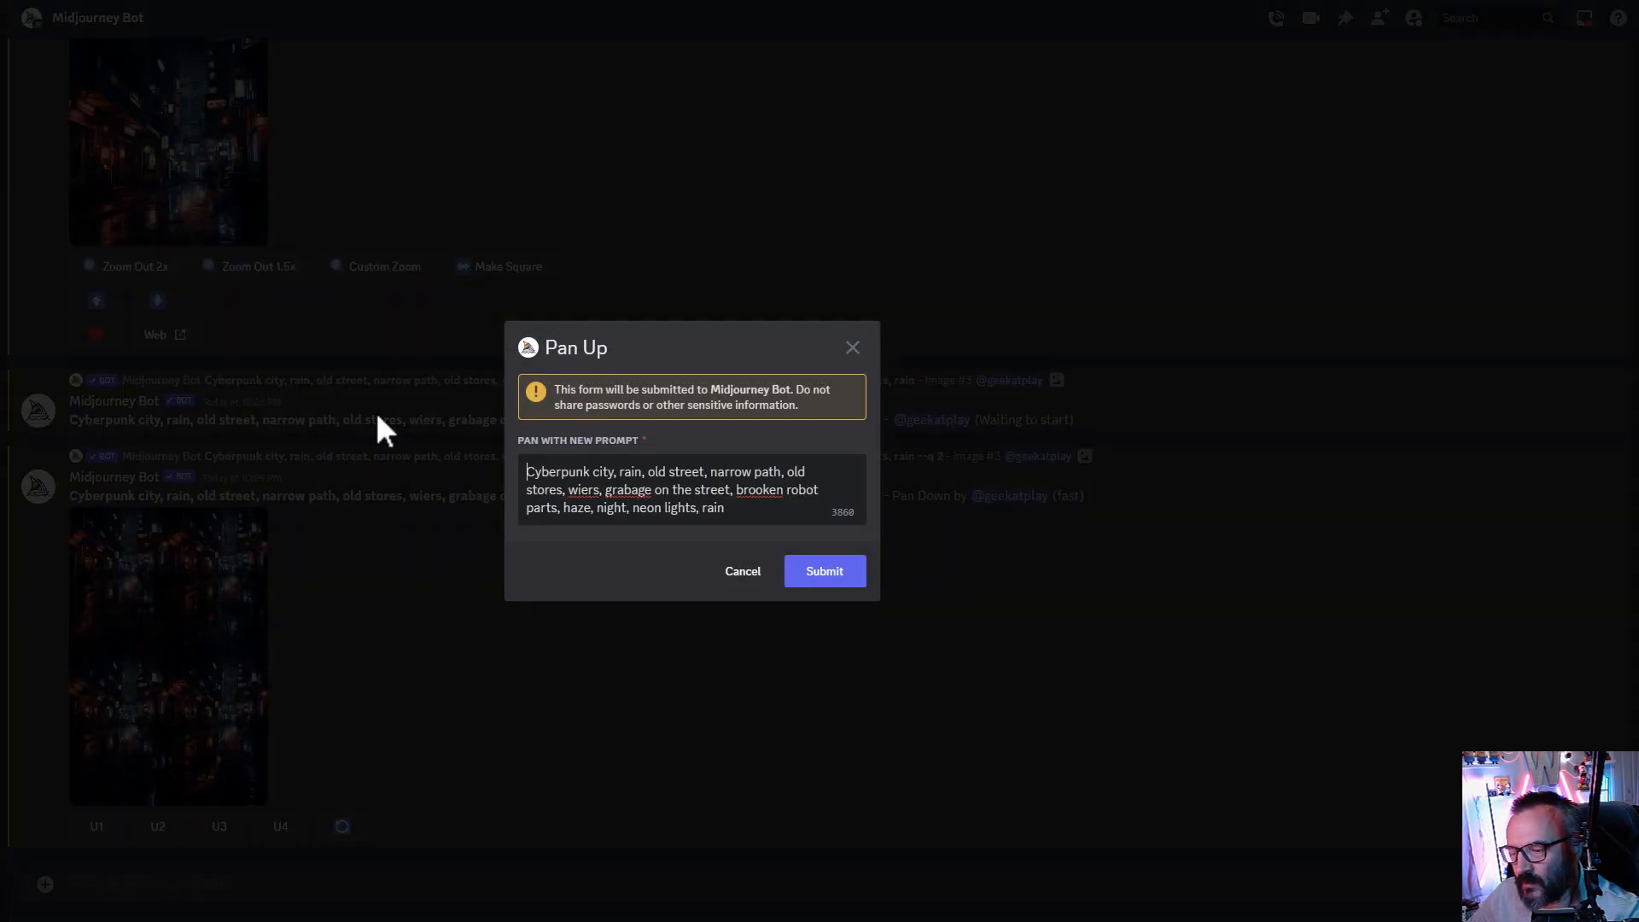
{"action": "left_click", "coordinate": [858, 569]}
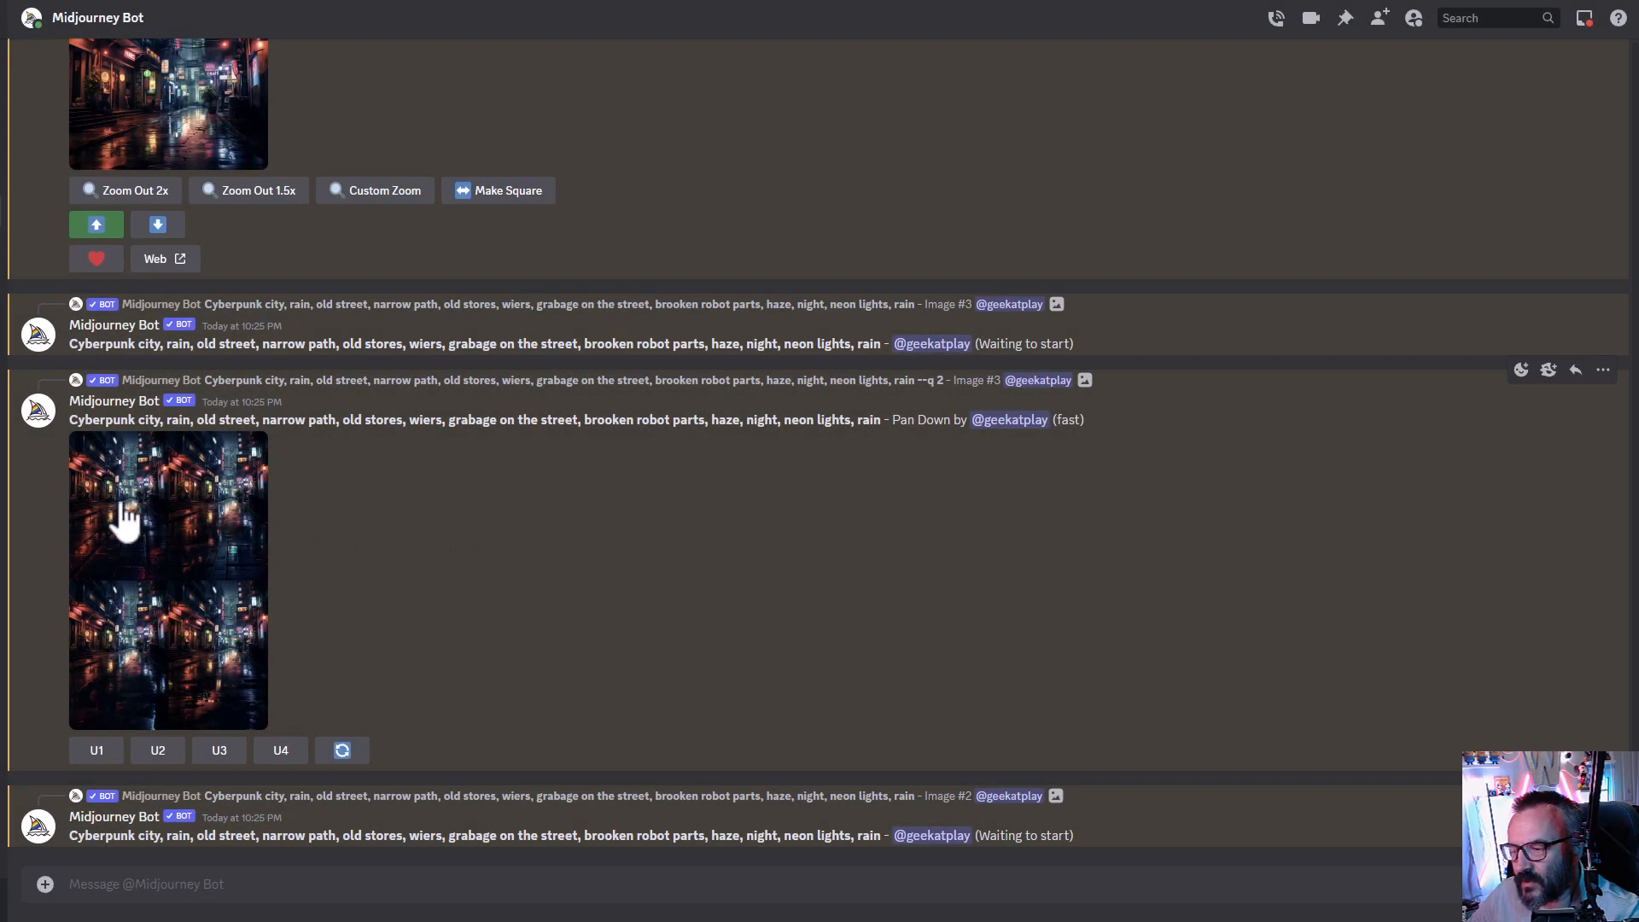
- Upscale the first image of the Pan Down grid and pan the upscaled result down again with the unchanged prompt
{"action": "left_click", "coordinate": [153, 560]}
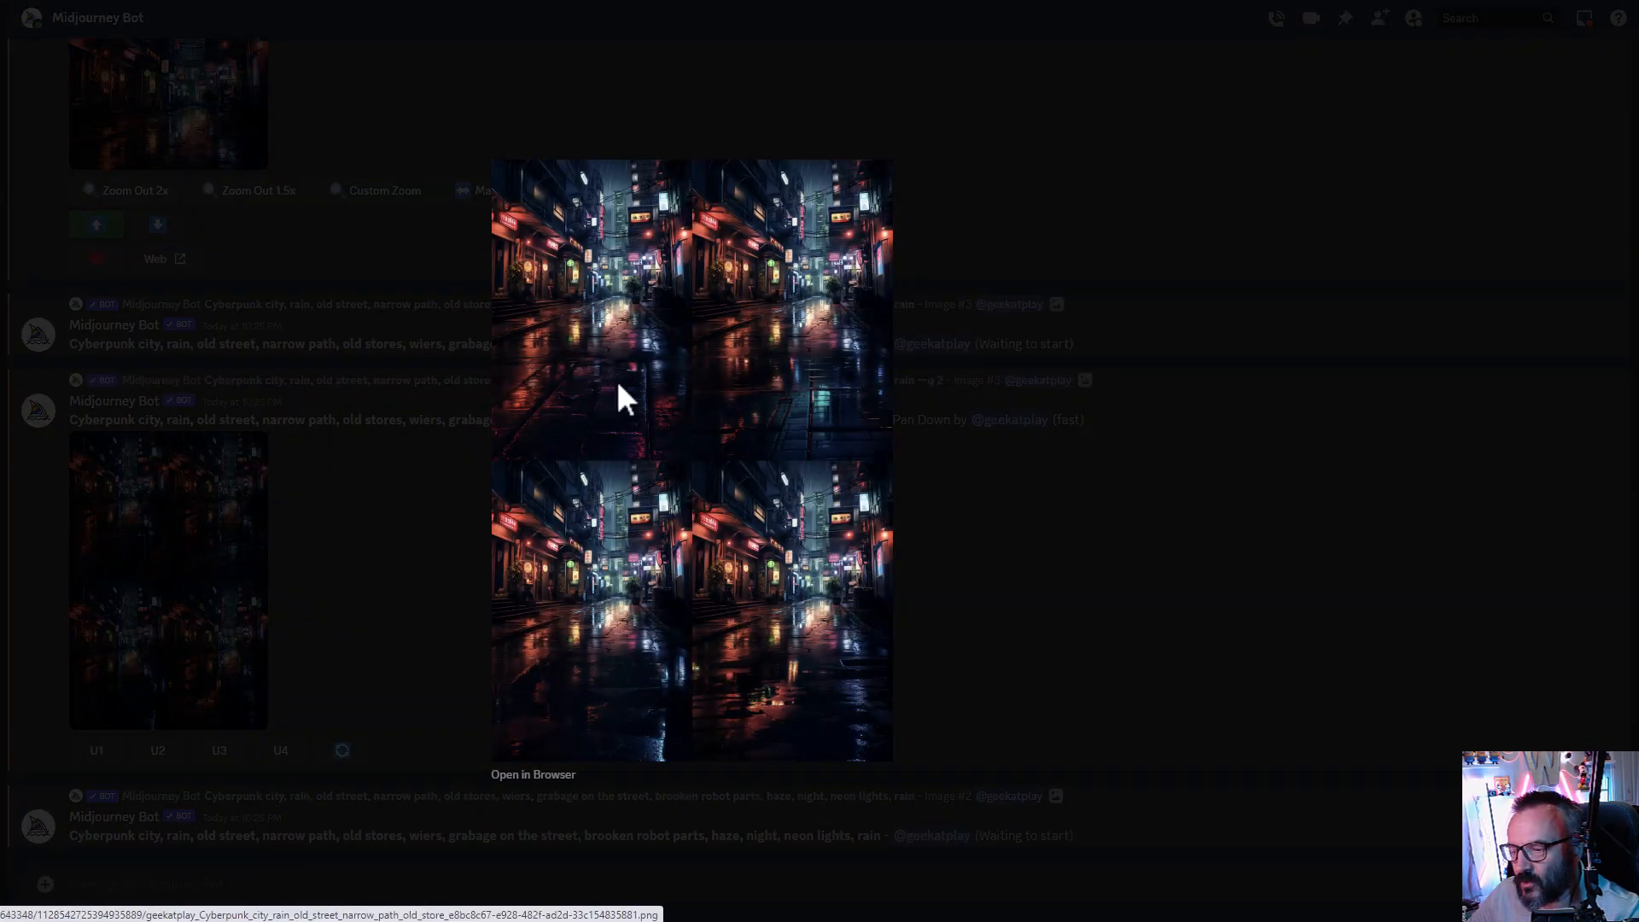
{"action": "left_click", "coordinate": [1035, 614]}
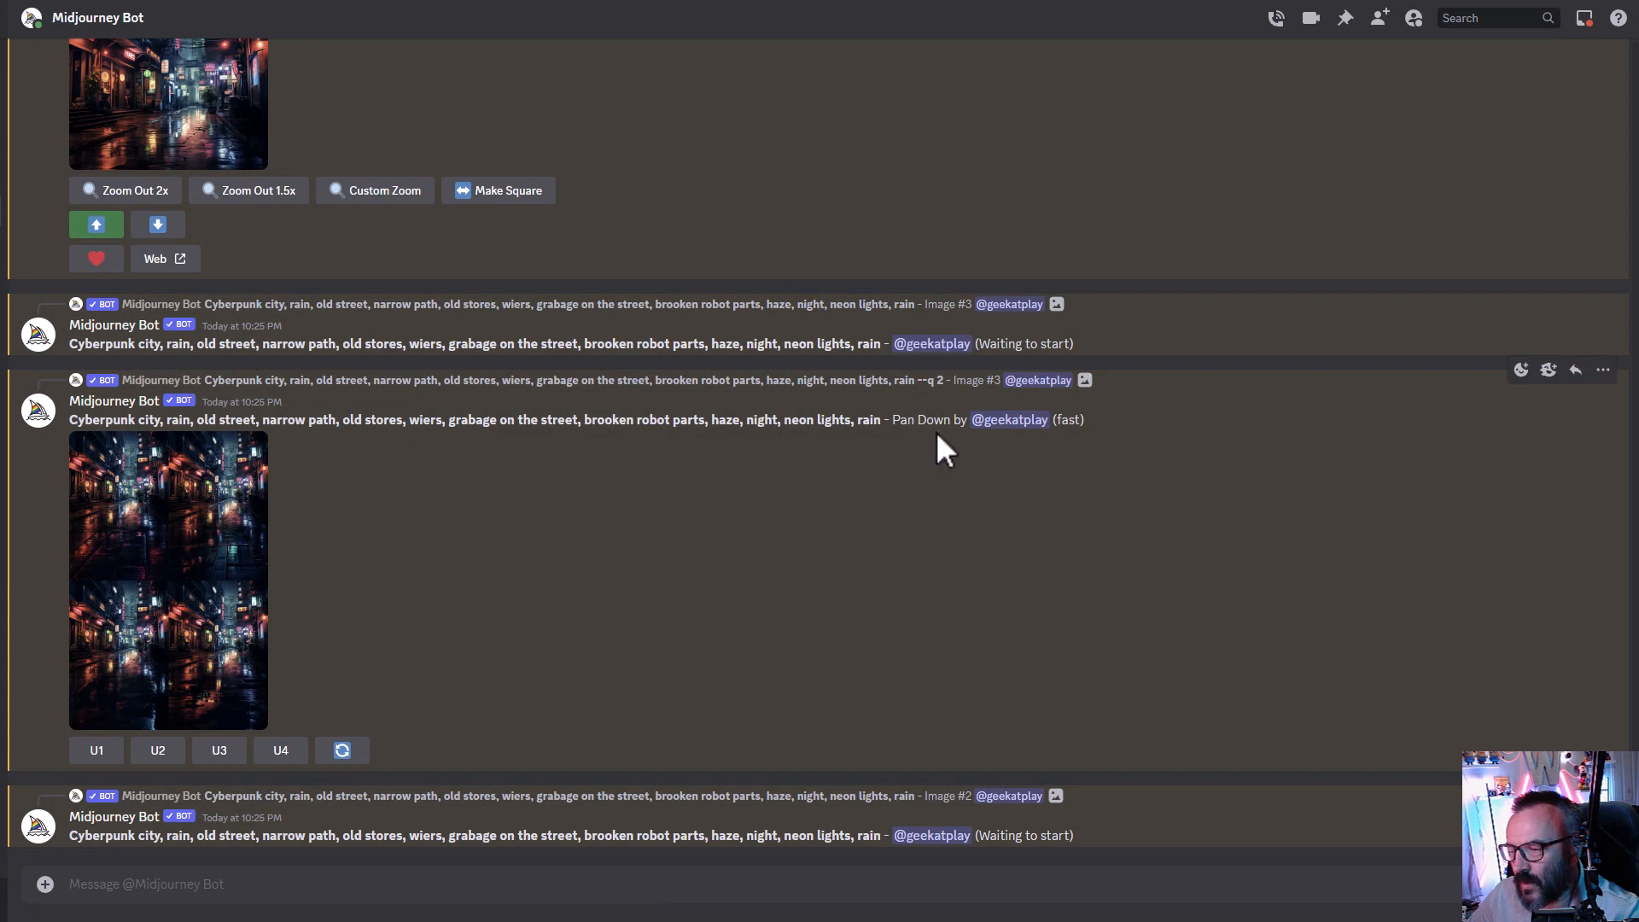
{"action": "left_click_drag", "start_coordinate": [892, 420], "coordinate": [968, 423]}
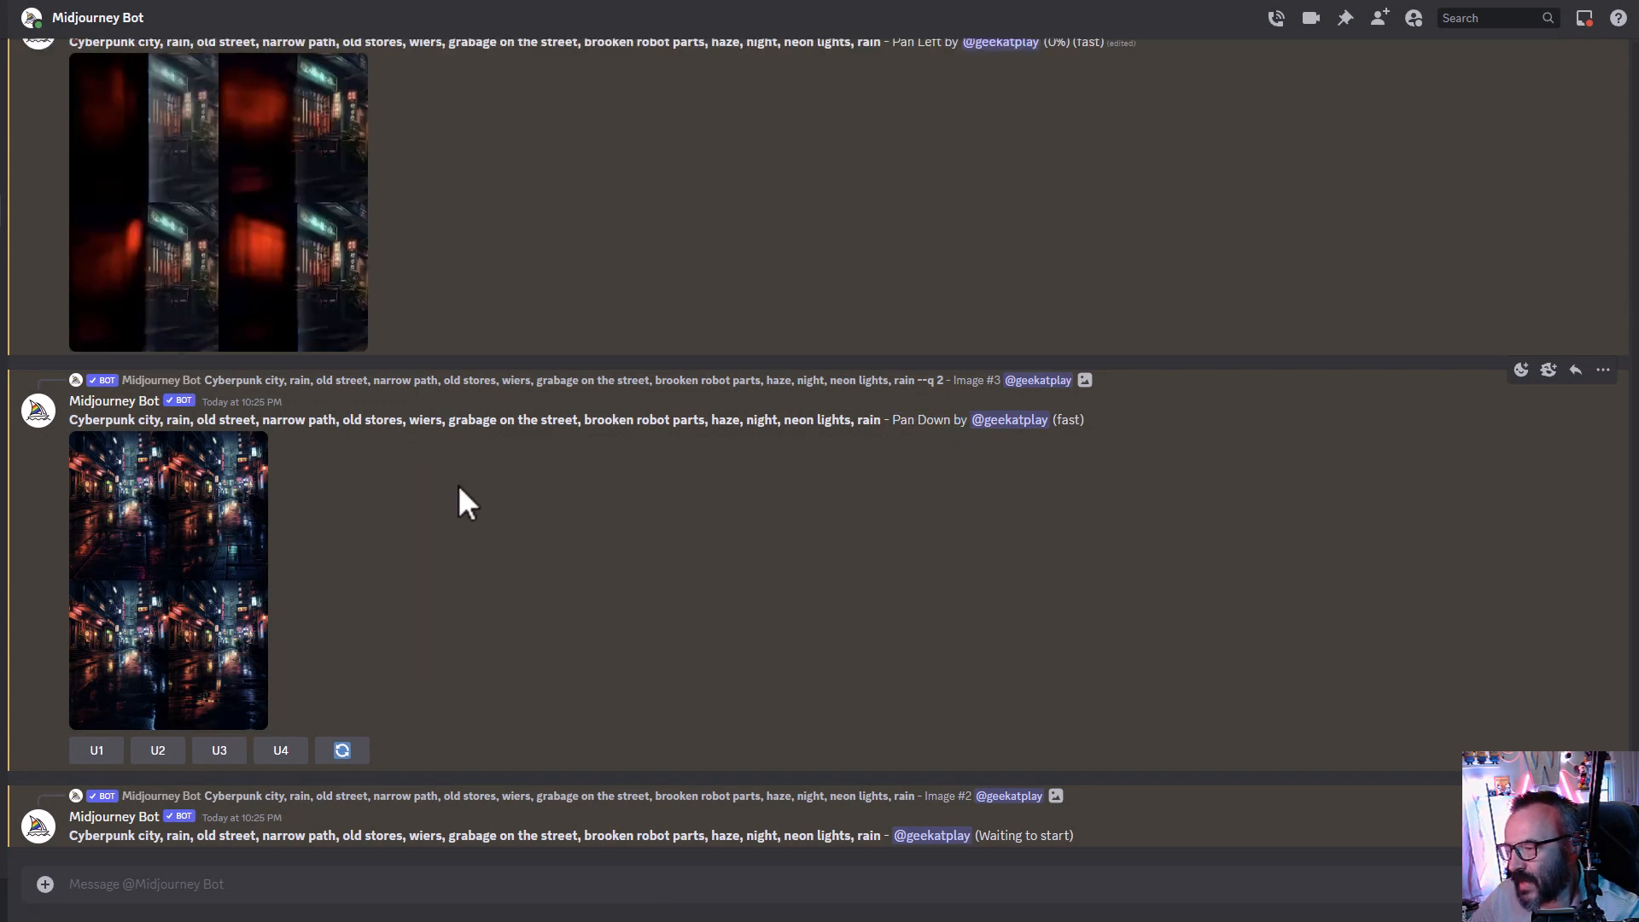
{"action": "left_click", "coordinate": [233, 523]}
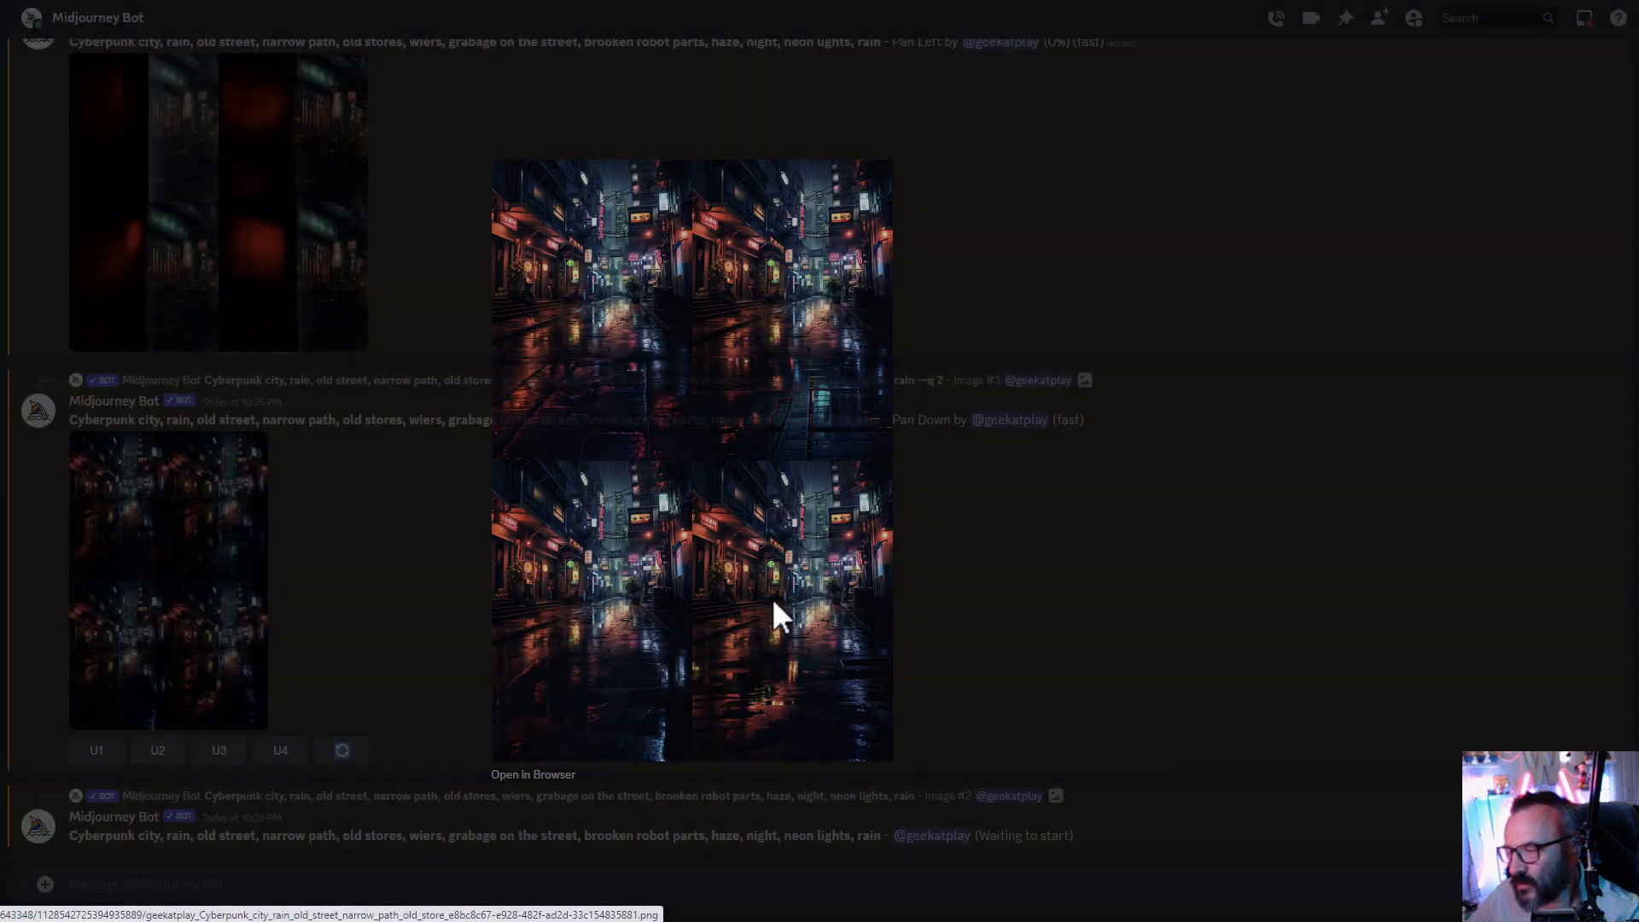
{"action": "key", "text": "Escape"}
{"action": "left_click", "coordinate": [97, 752]}
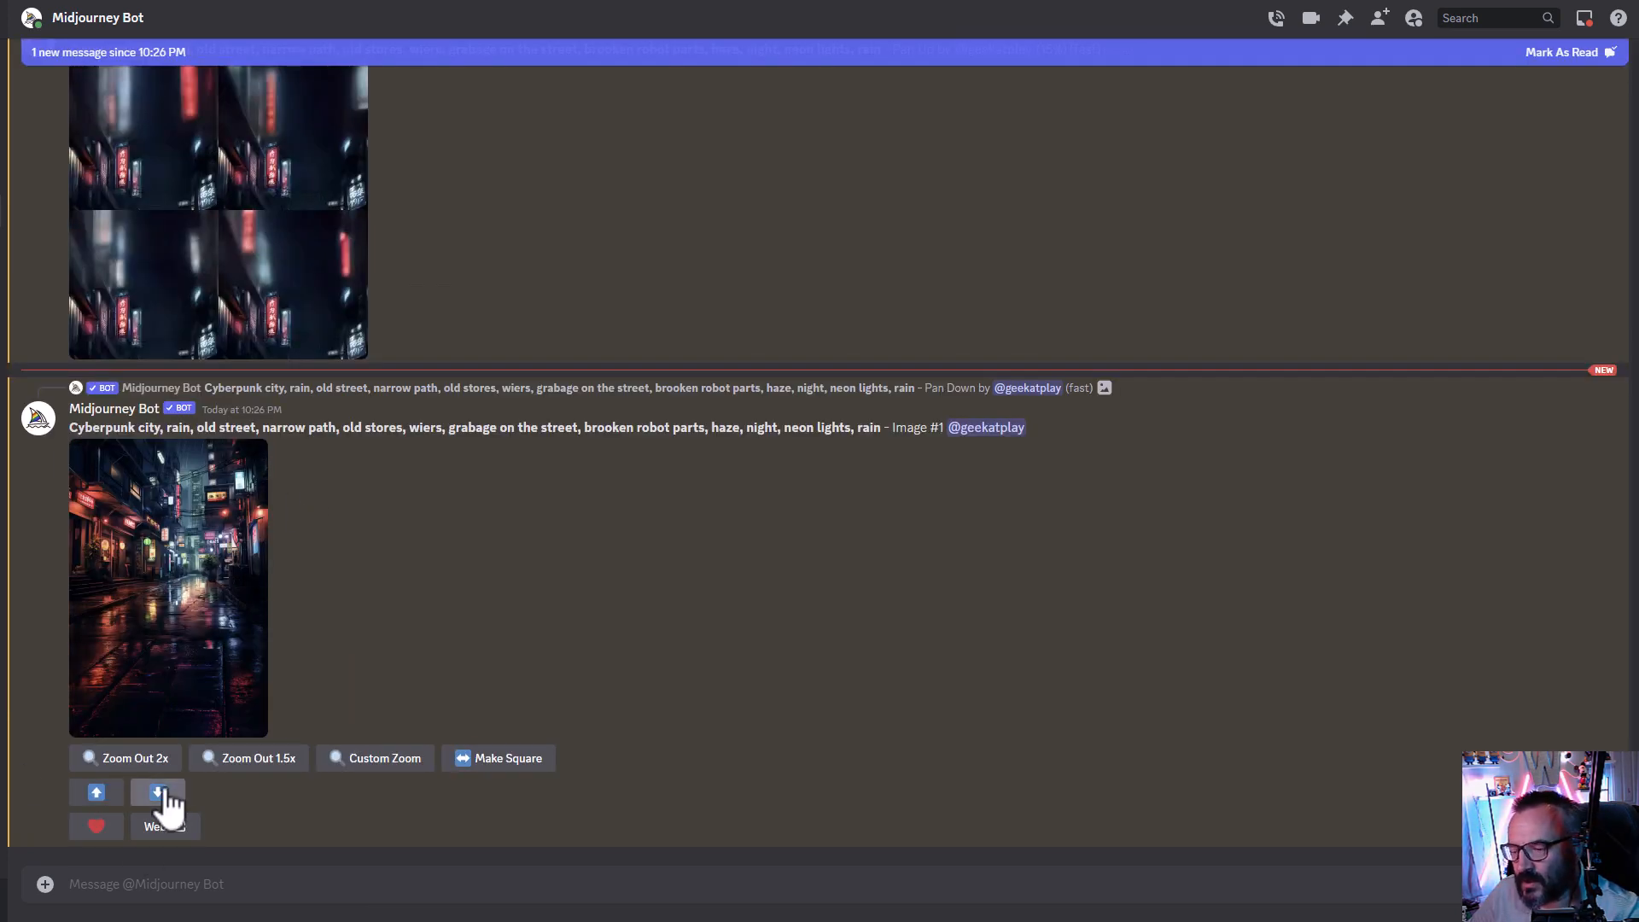
{"action": "left_click", "coordinate": [158, 792]}
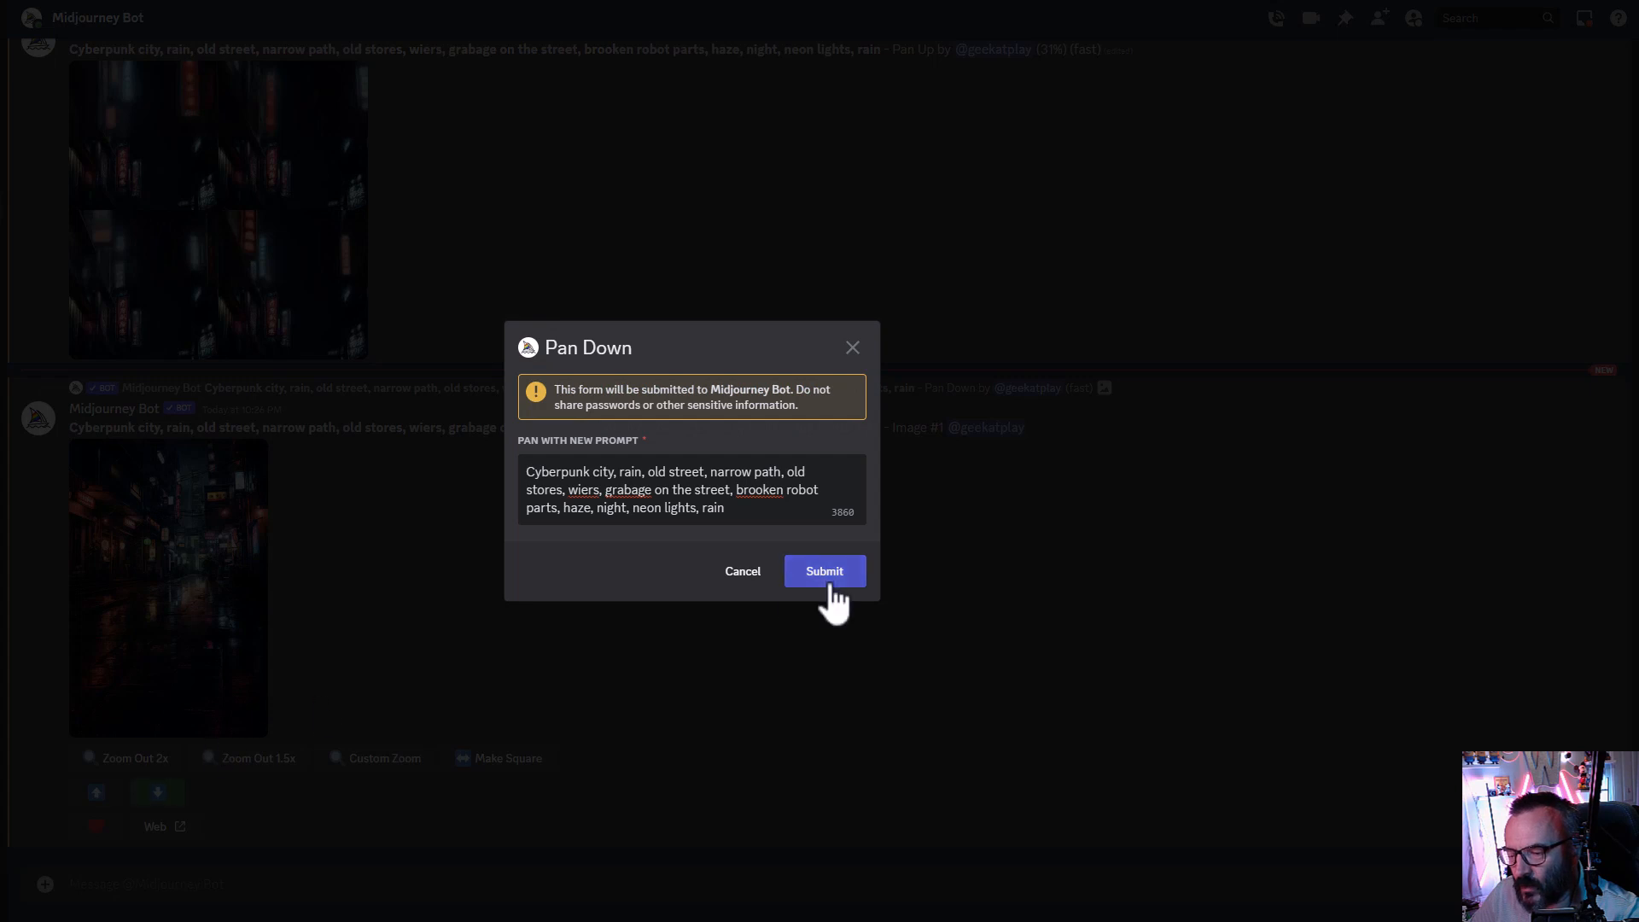
{"action": "left_click", "coordinate": [825, 574]}
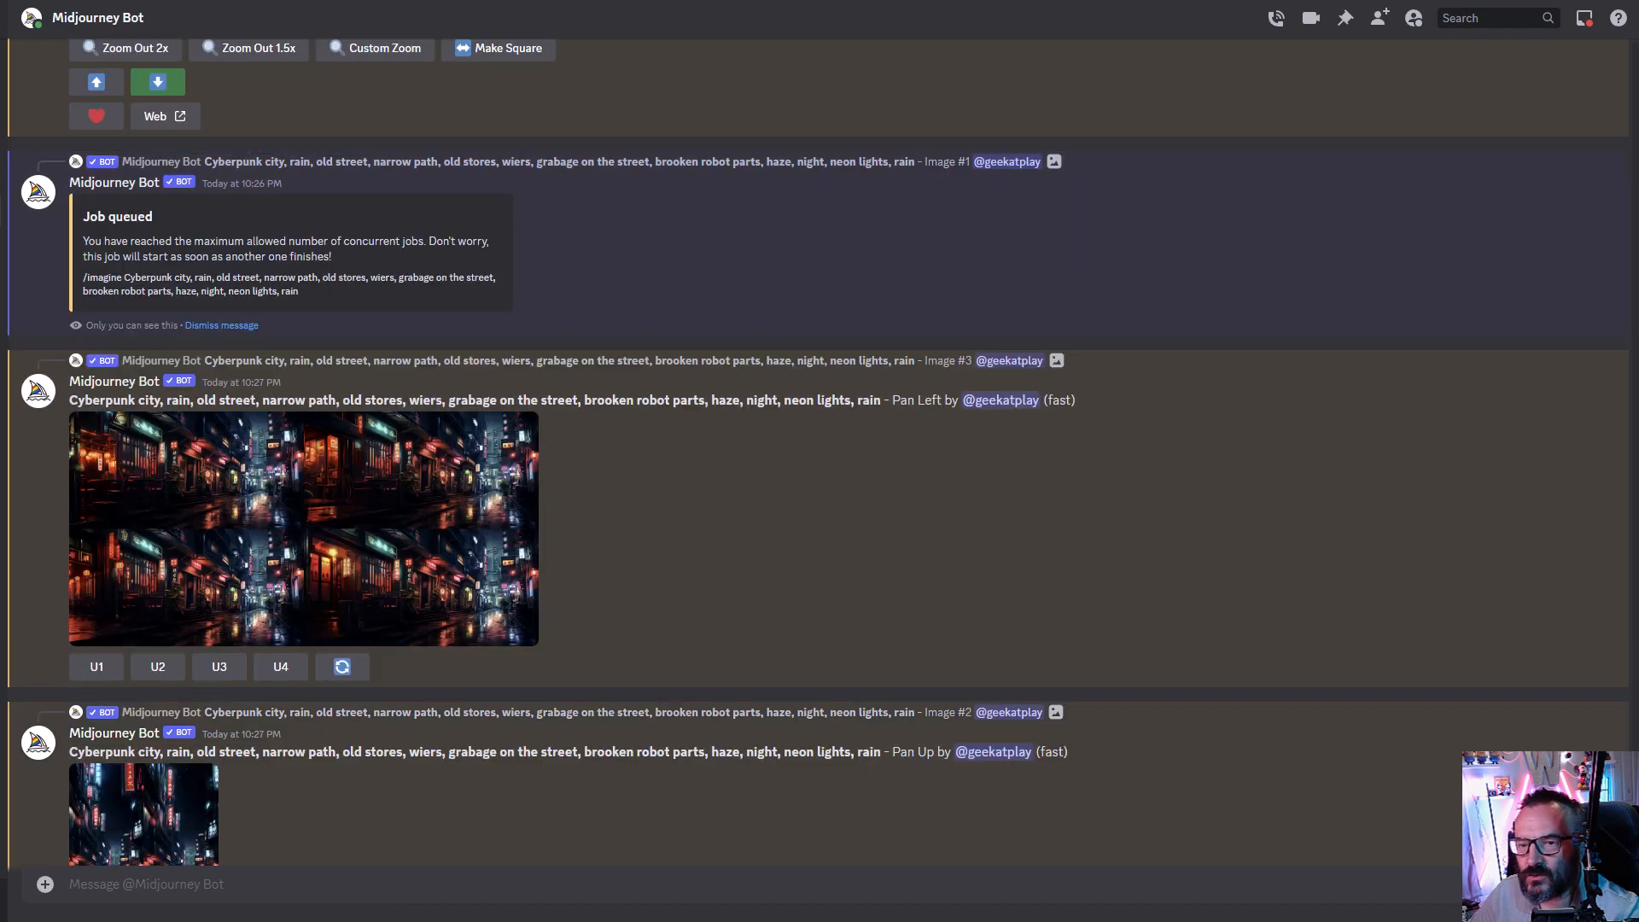
- Enlarge the wider second Pan Left grid to inspect it and scroll through the queued jobs
{"action": "left_click", "coordinate": [452, 551]}
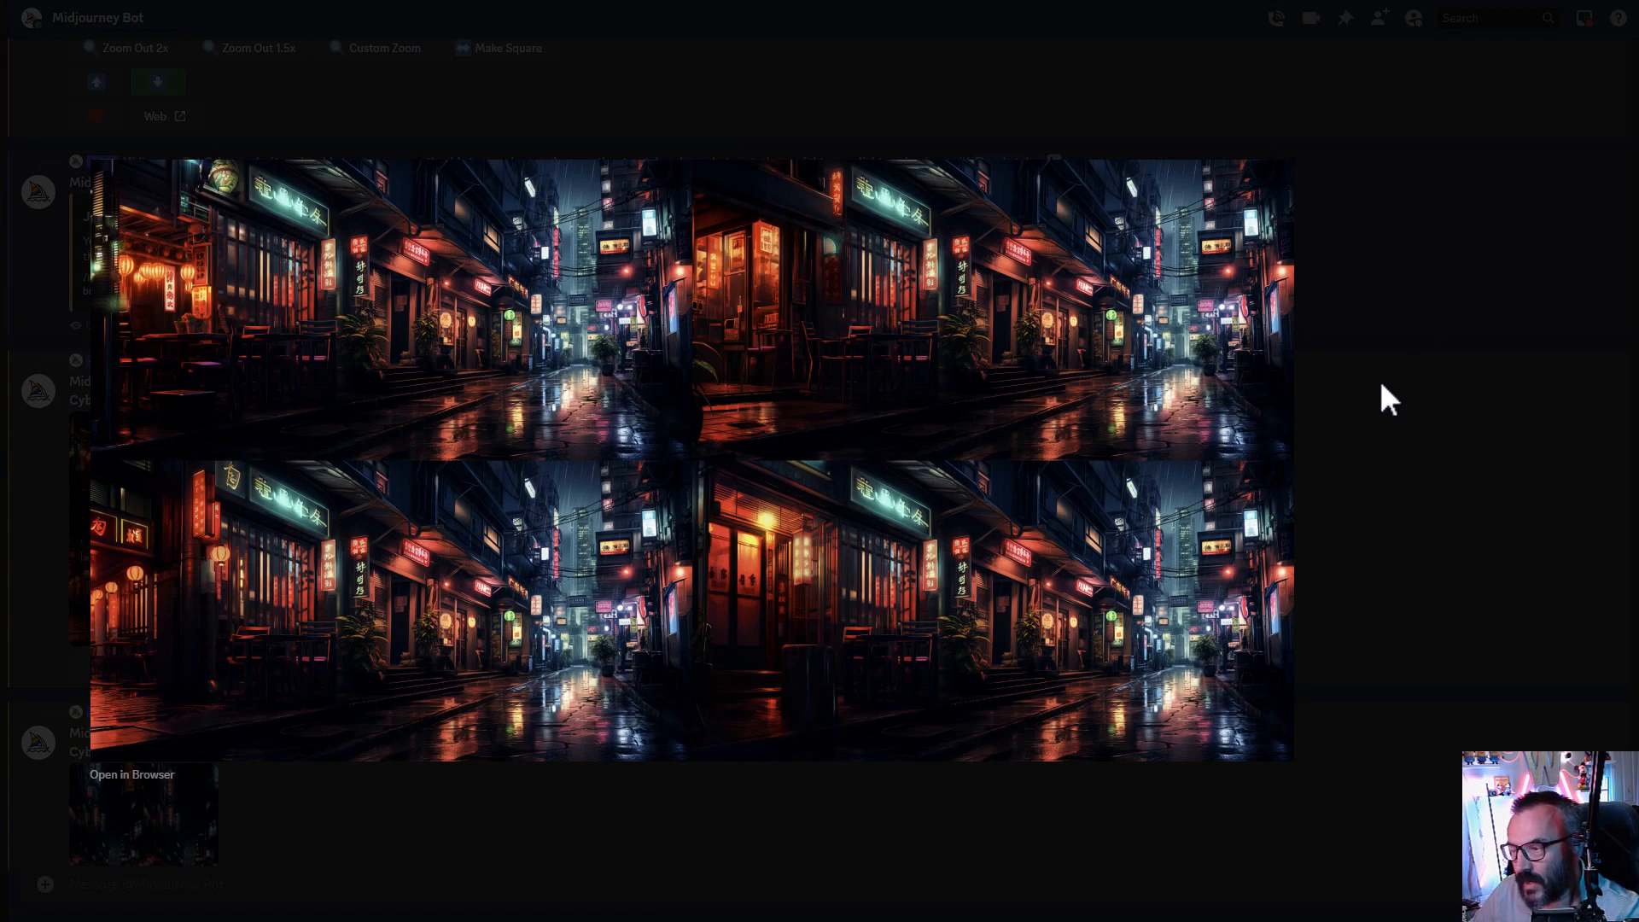
{"action": "left_click", "coordinate": [1390, 400]}
{"action": "scroll", "coordinate": [291, 446], "scroll_direction": "up", "scroll_amount": 5}
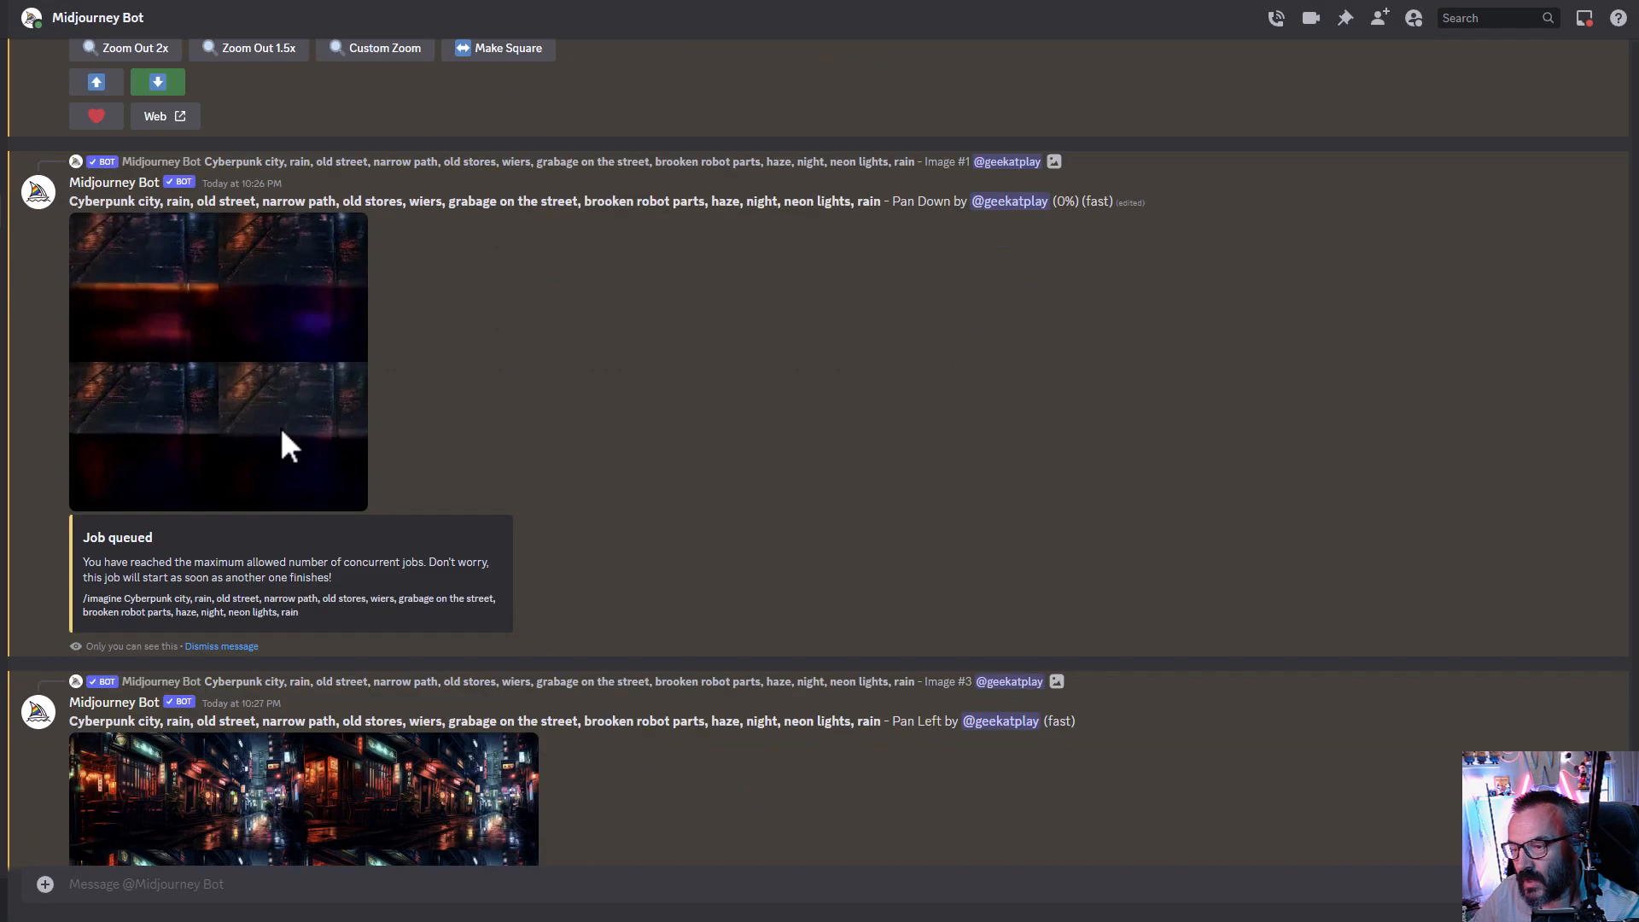
{"action": "scroll", "coordinate": [281, 444], "scroll_direction": "up", "scroll_amount": 1}
{"action": "scroll", "coordinate": [282, 444], "scroll_direction": "down", "scroll_amount": 4}
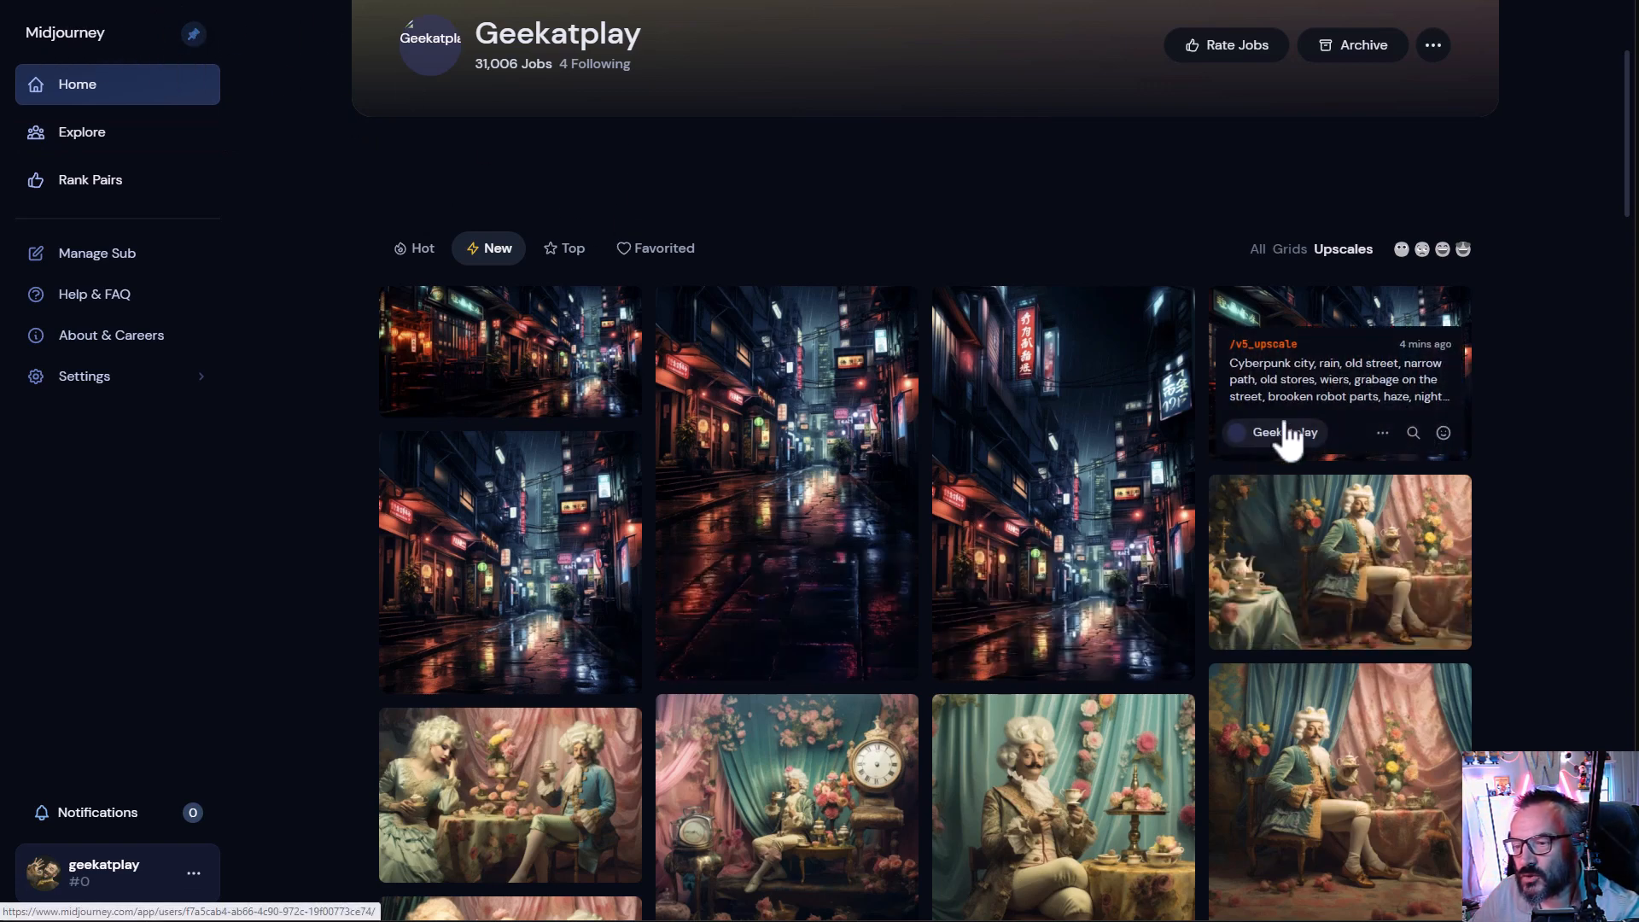
- Open the upscaled cyberpunk images in the Midjourney web gallery and compare their listed sizes
{"action": "left_click", "coordinate": [1276, 329]}
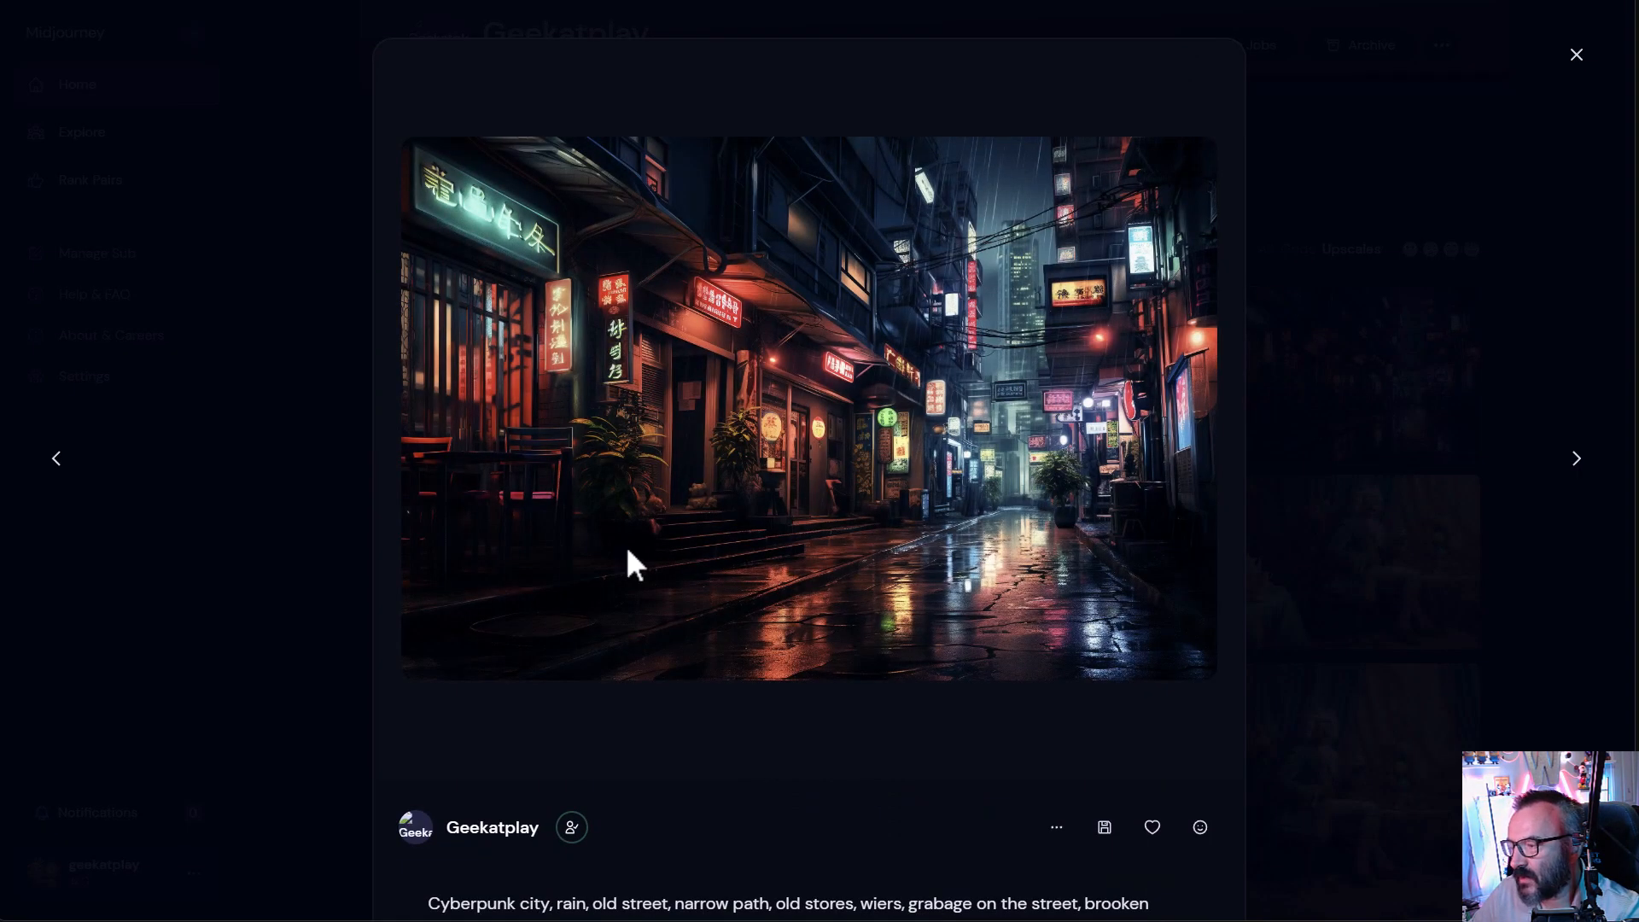
{"action": "scroll", "coordinate": [625, 543], "scroll_direction": "down", "scroll_amount": 5}
{"action": "left_click_drag", "start_coordinate": [593, 458], "coordinate": [516, 454]}
{"action": "left_click", "coordinate": [556, 459]}
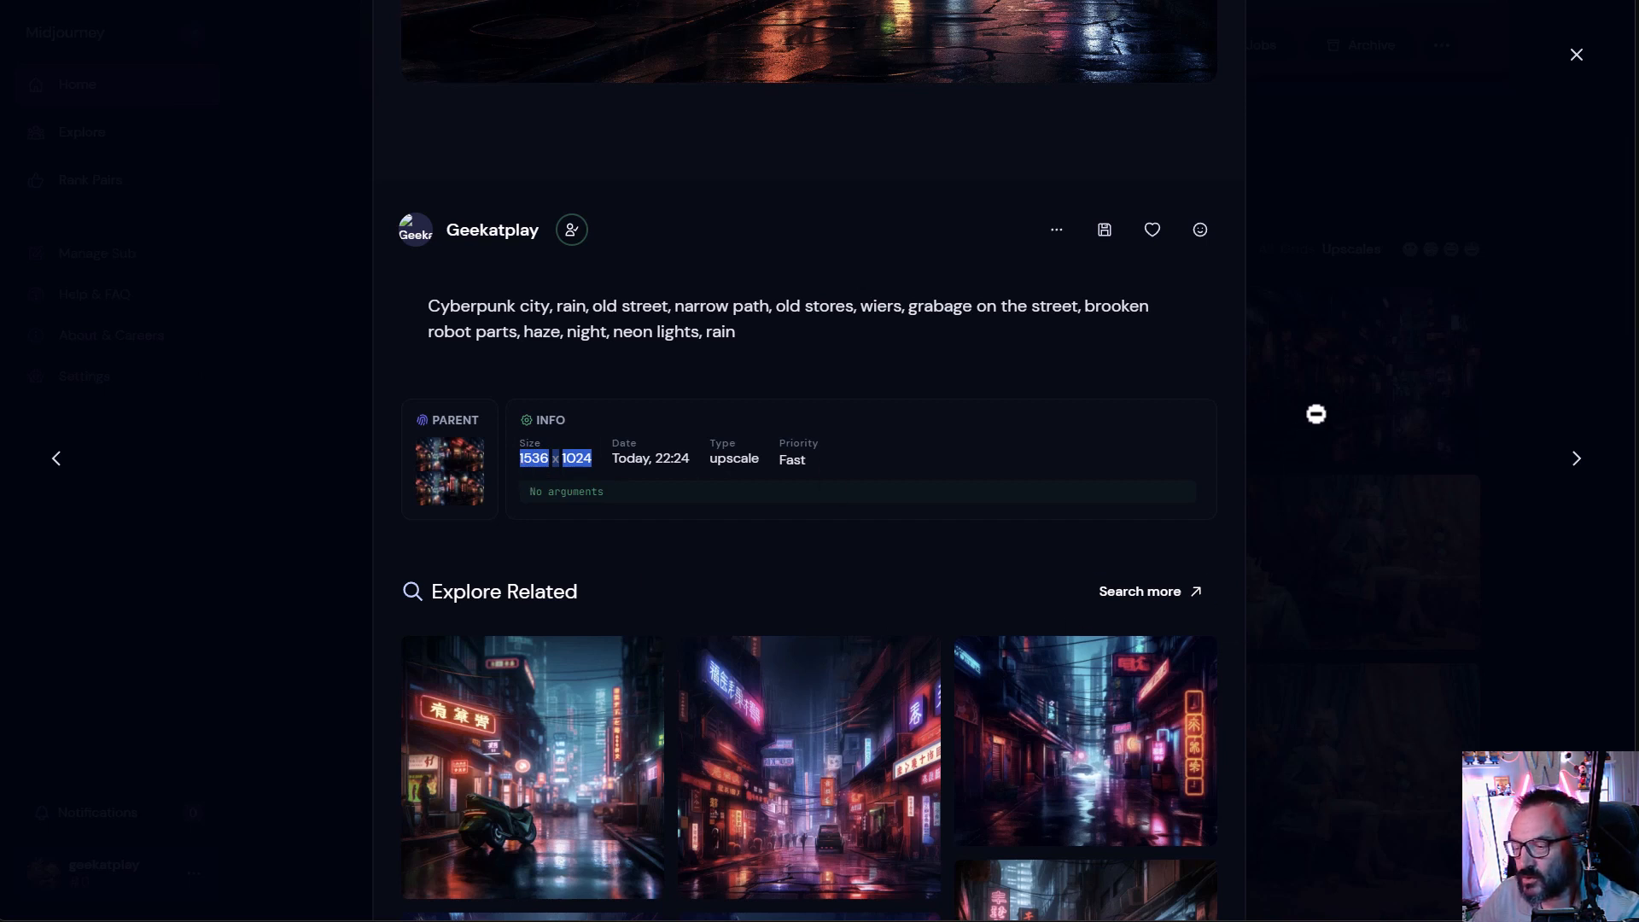
{"action": "left_click", "coordinate": [1374, 380]}
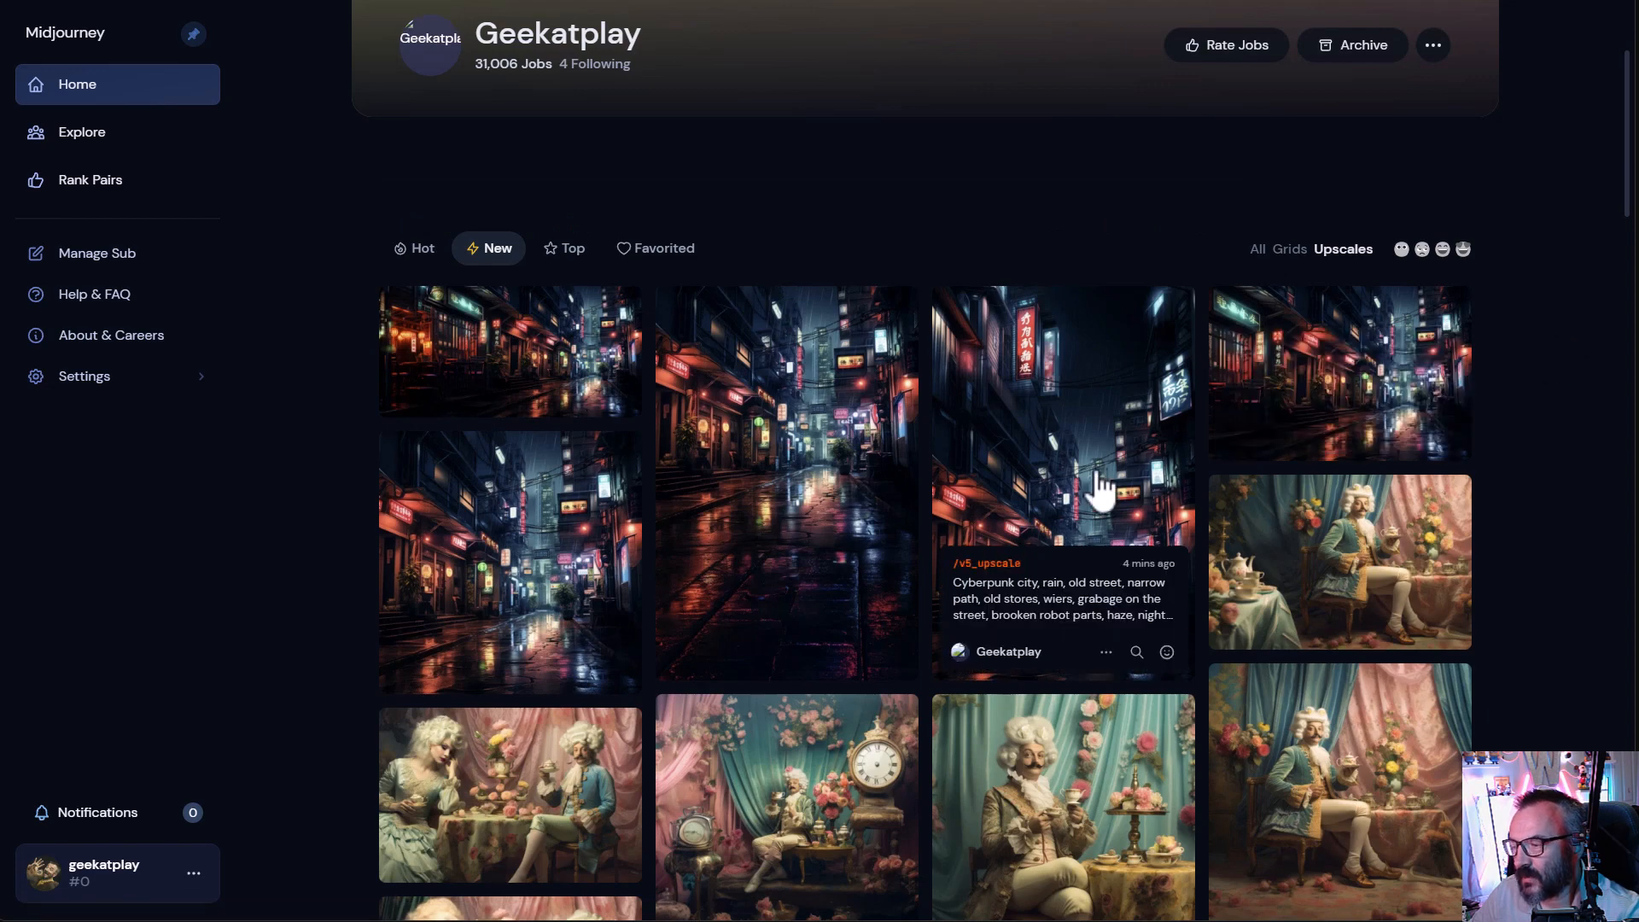
{"action": "left_click", "coordinate": [1347, 341]}
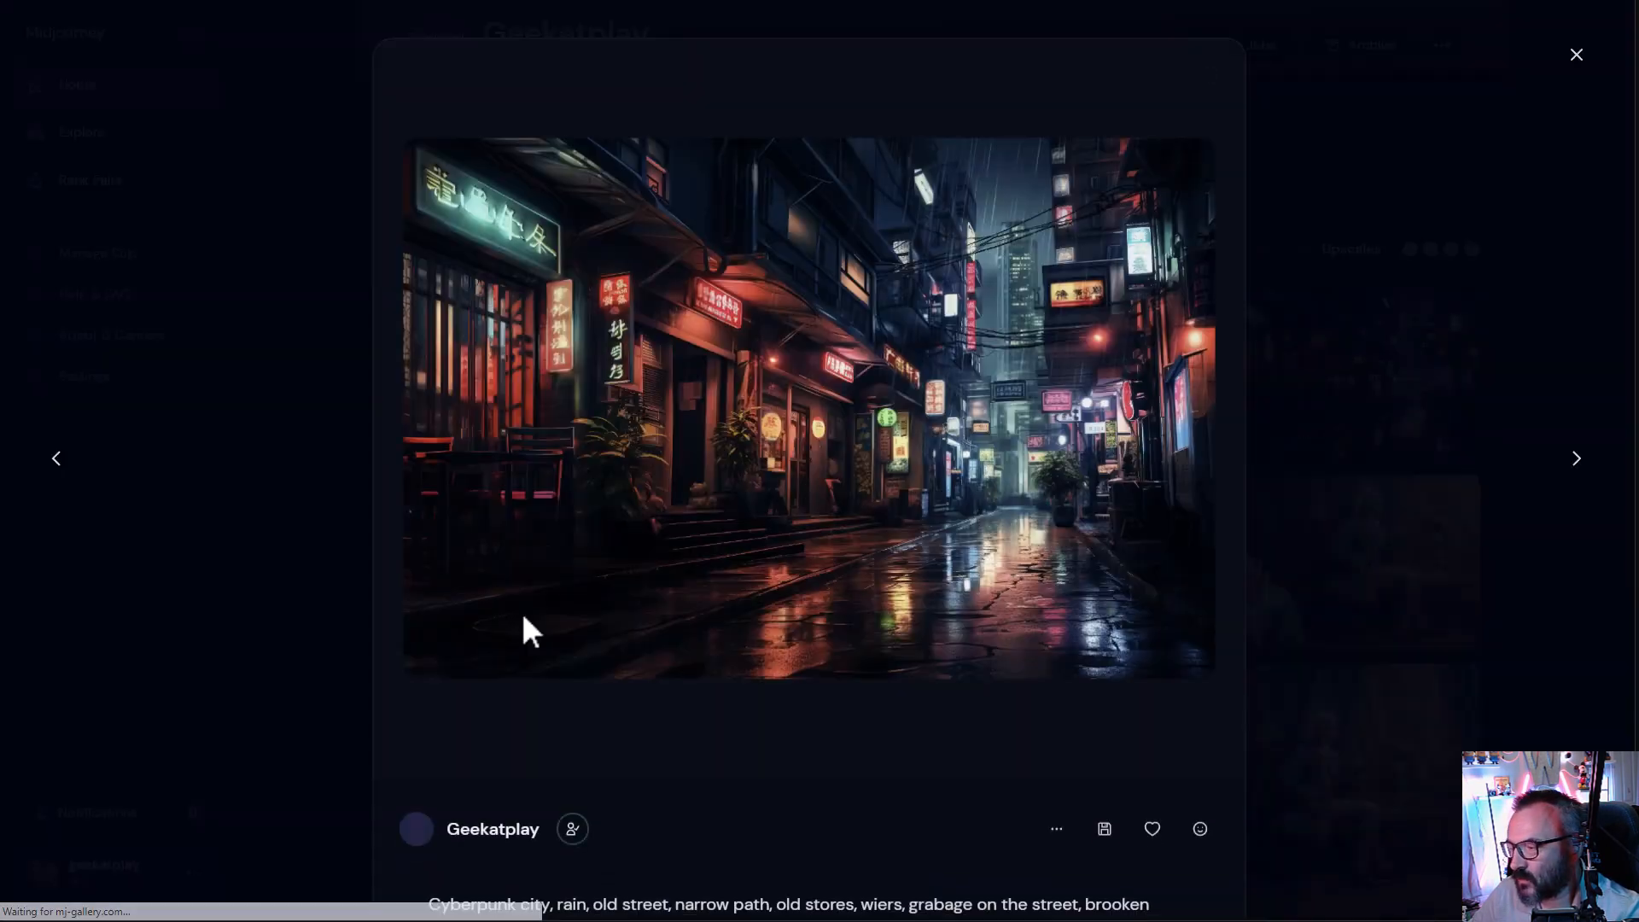
{"action": "scroll", "coordinate": [613, 622], "scroll_direction": "down", "scroll_amount": 5}
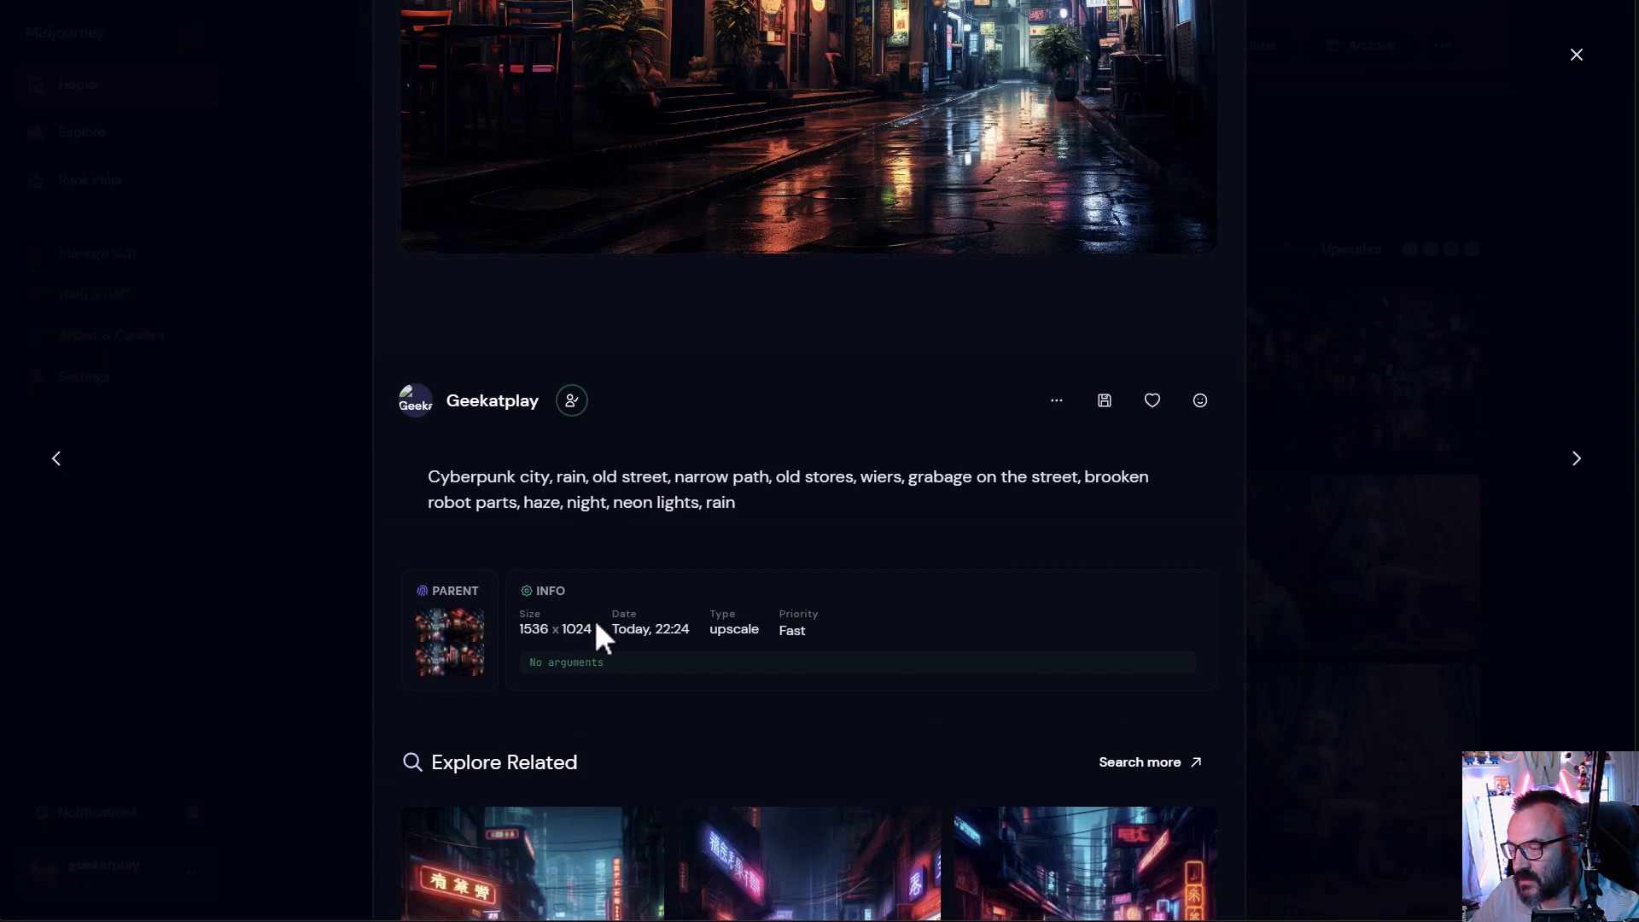
{"action": "left_click_drag", "start_coordinate": [560, 632], "coordinate": [513, 629]}
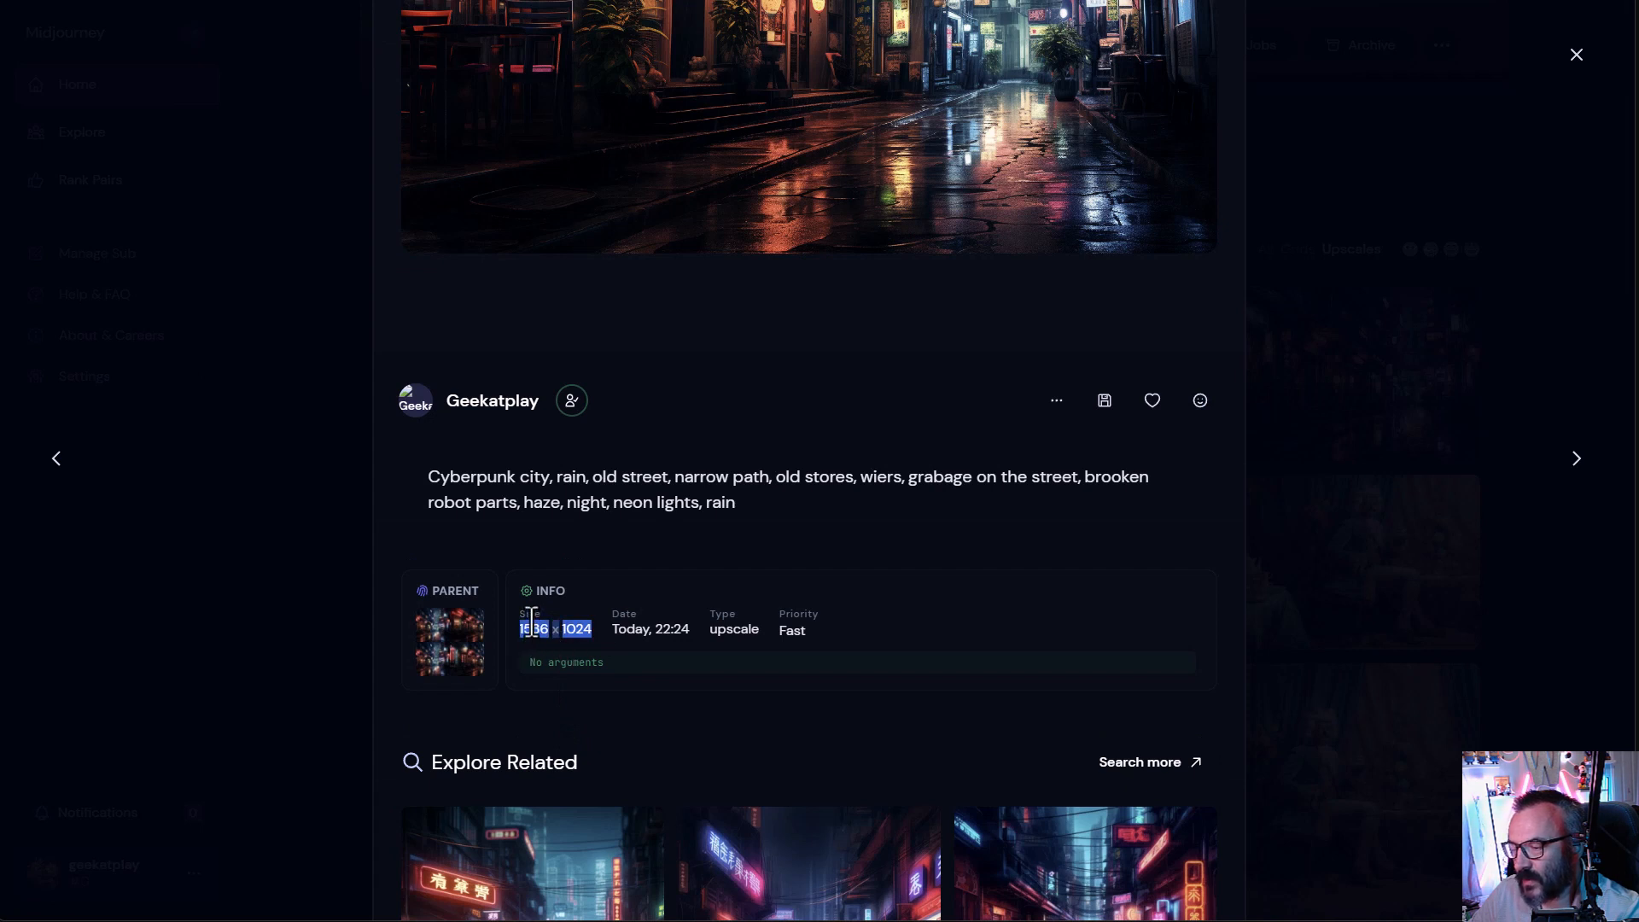
{"action": "left_click", "coordinate": [513, 630]}
{"action": "left_click", "coordinate": [1565, 335]}
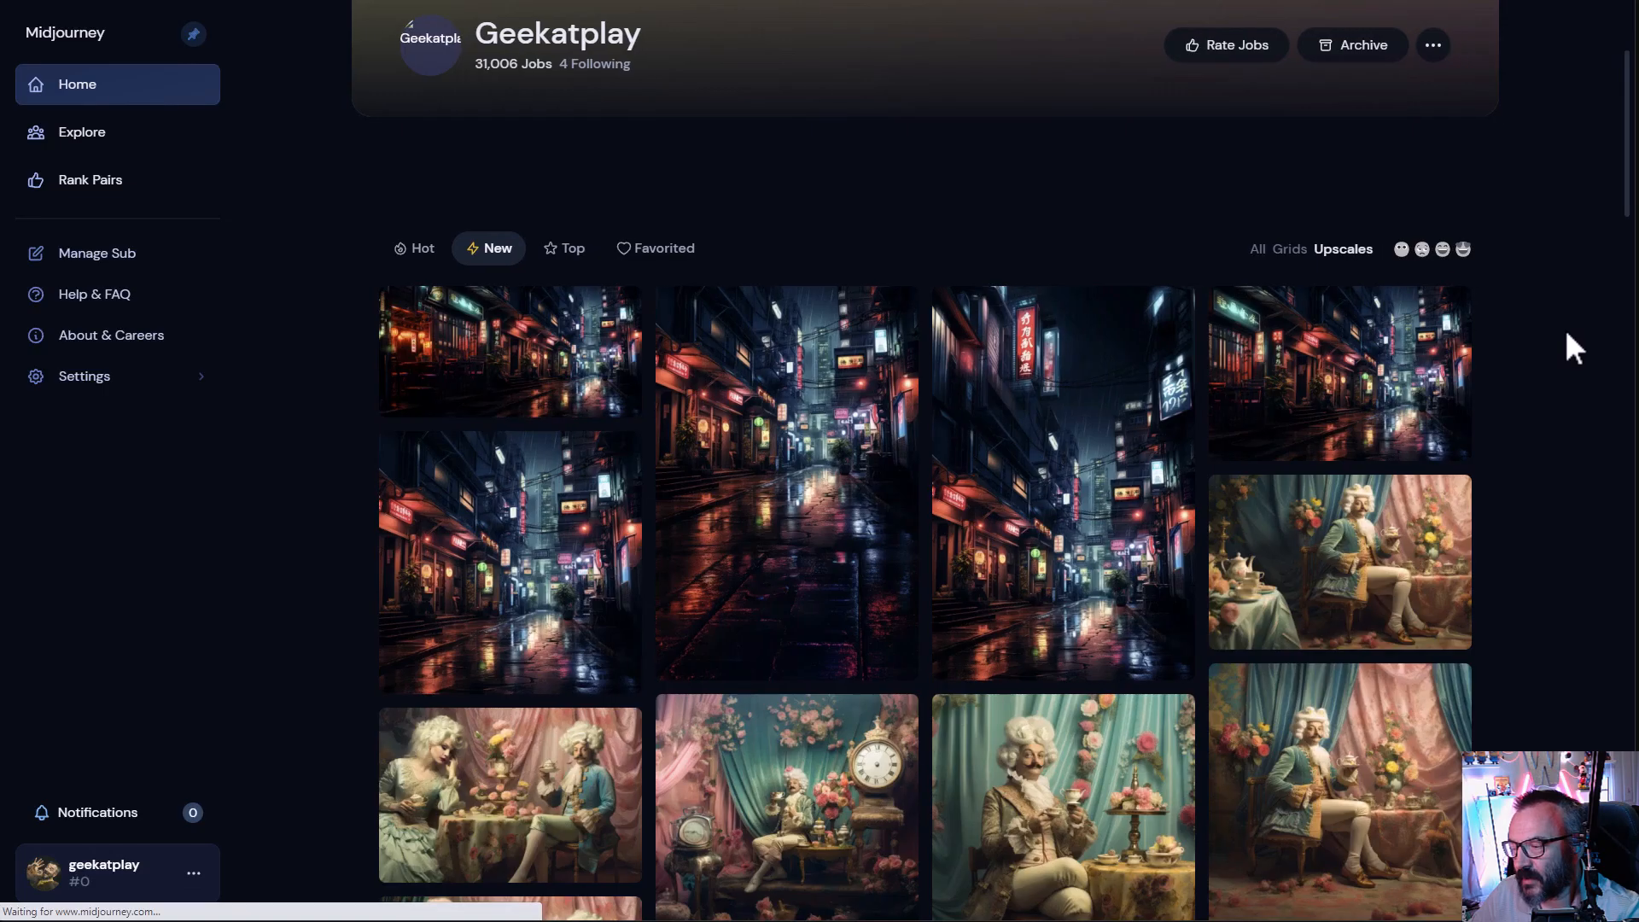
{"action": "left_click", "coordinate": [1010, 465]}
{"action": "scroll", "coordinate": [759, 510], "scroll_direction": "down", "scroll_amount": 4}
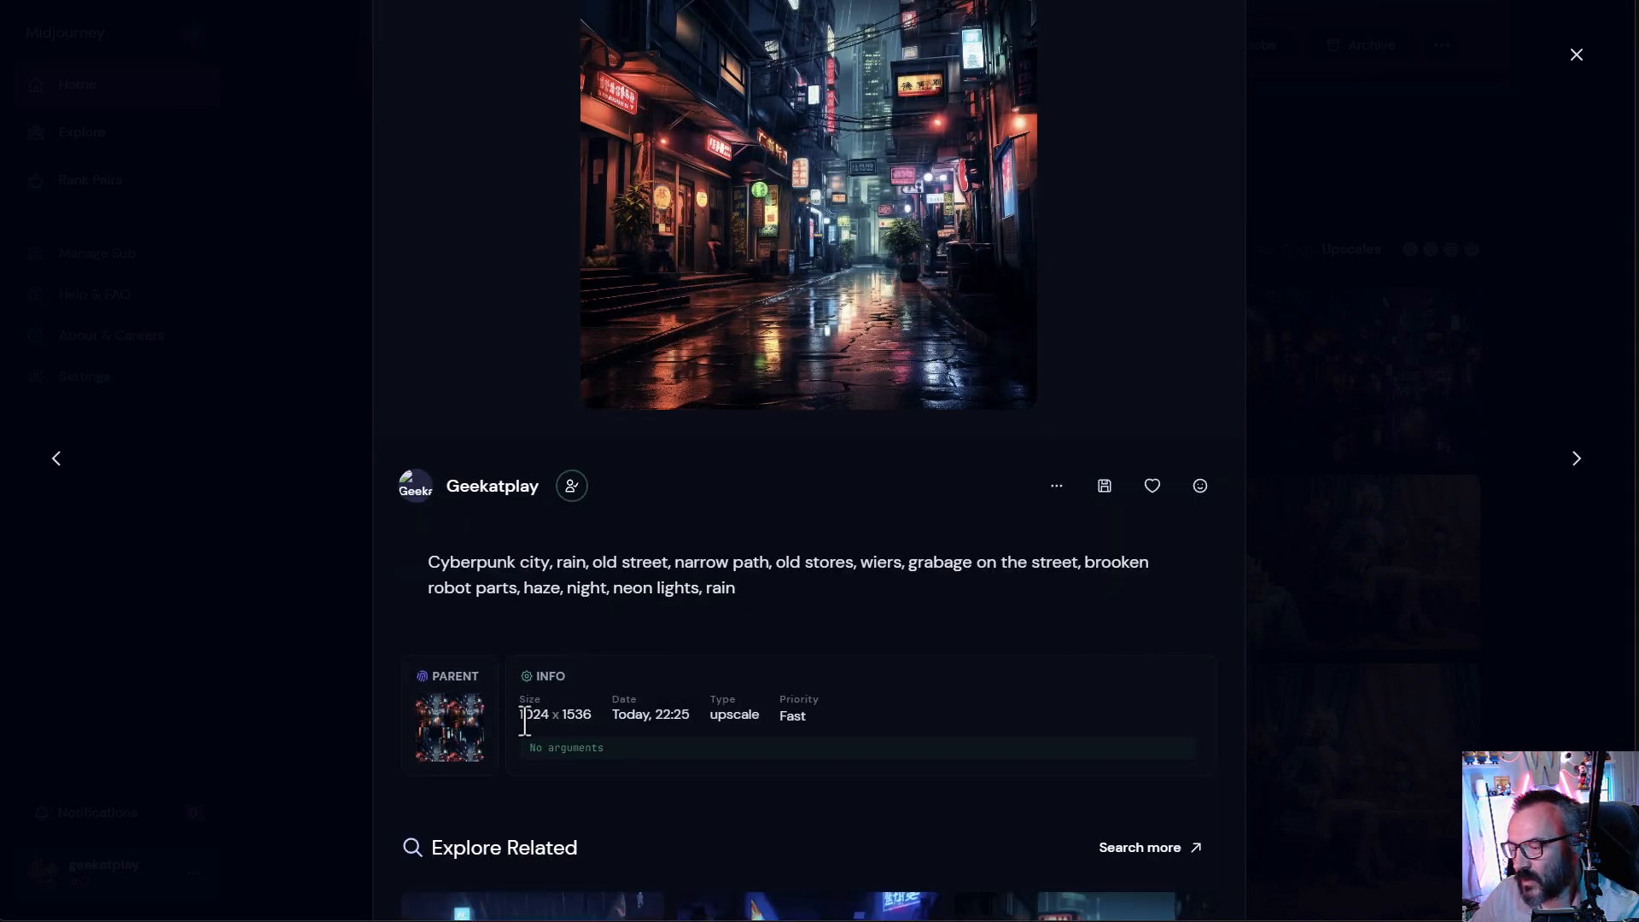
- Check the listed size of the open upscaled image in the web gallery, then close it
{"action": "left_click_drag", "start_coordinate": [521, 717], "coordinate": [575, 714]}
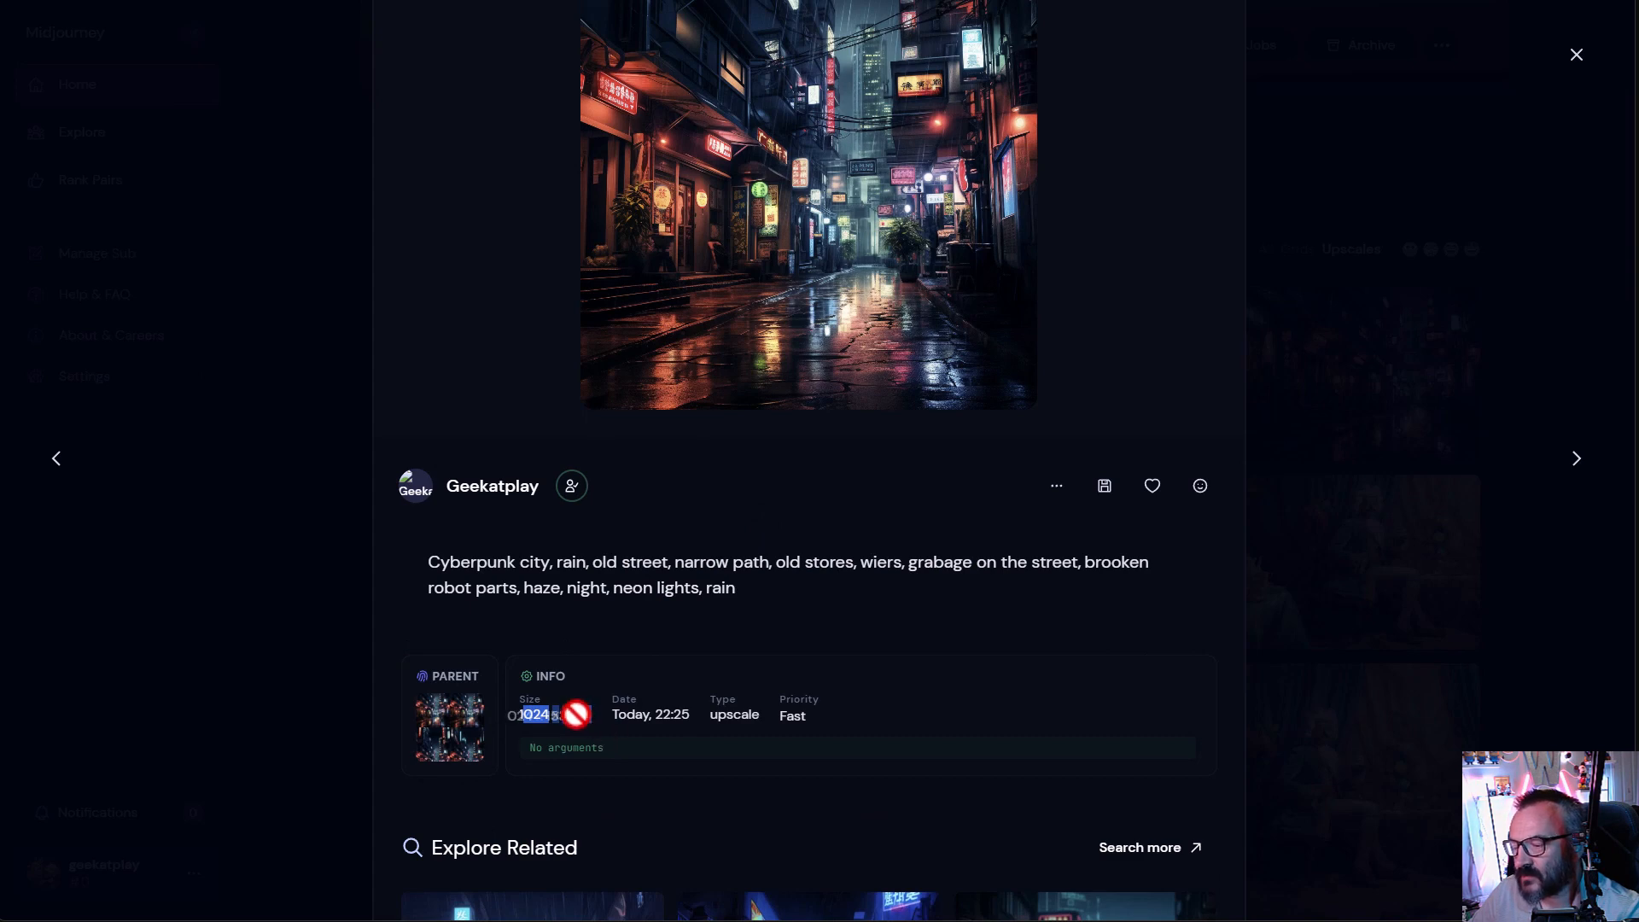
{"action": "left_click", "coordinate": [574, 719]}
{"action": "left_click", "coordinate": [1541, 383]}
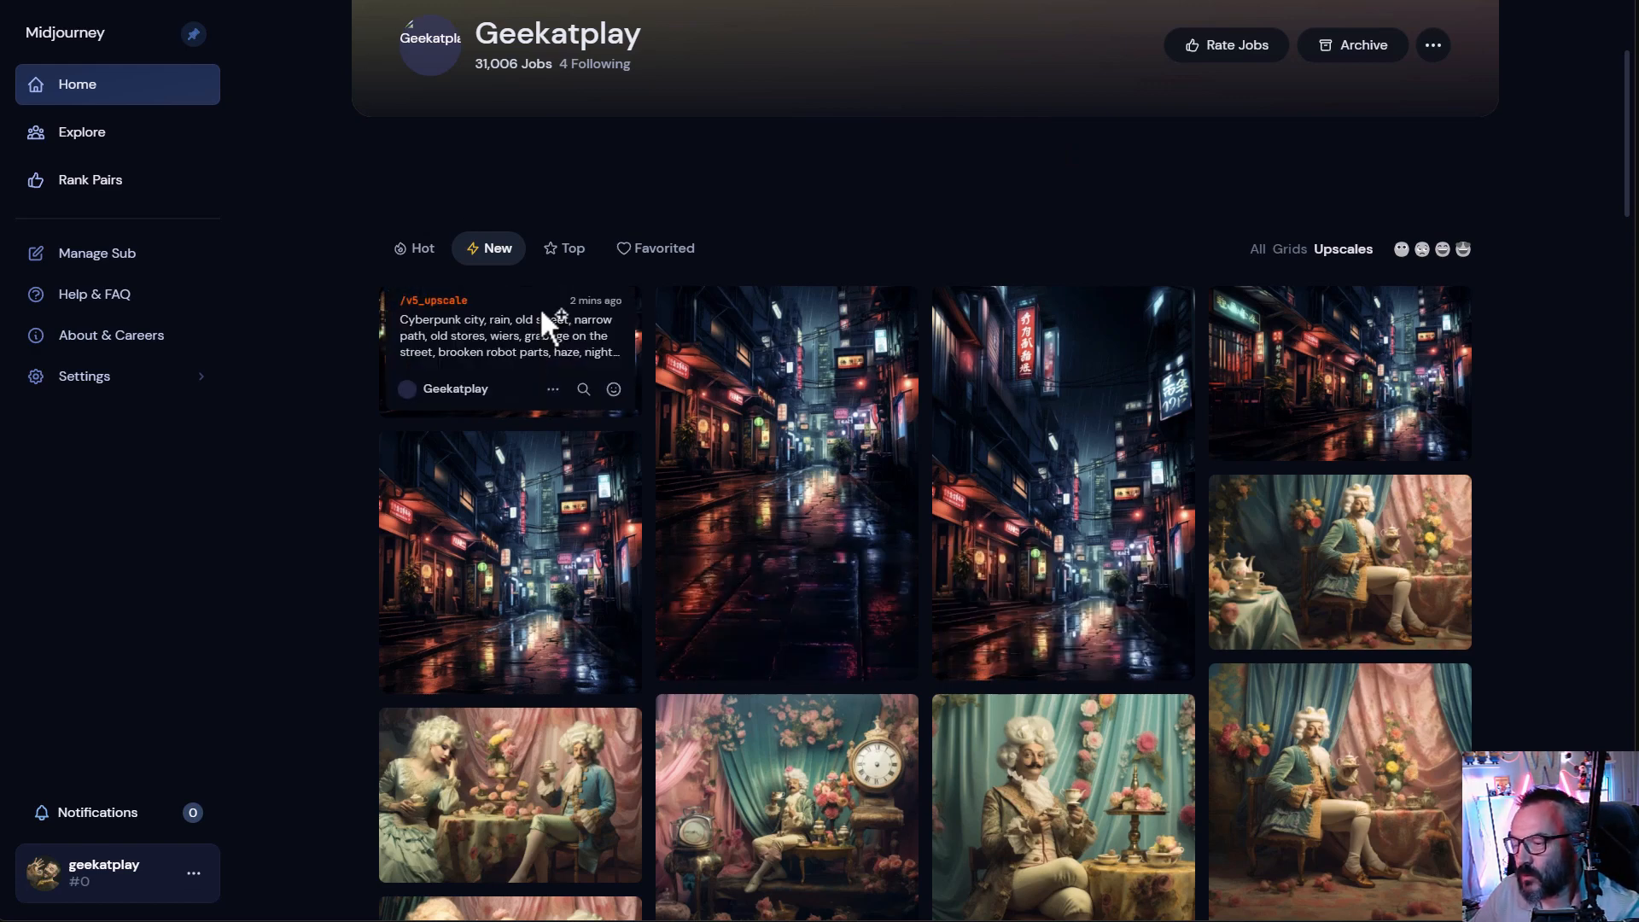
- Open the newest upscaled cyberpunk image in the gallery and examine its listed width and height
{"action": "left_click", "coordinate": [549, 424]}
{"action": "scroll", "coordinate": [956, 495], "scroll_direction": "down", "scroll_amount": 5}
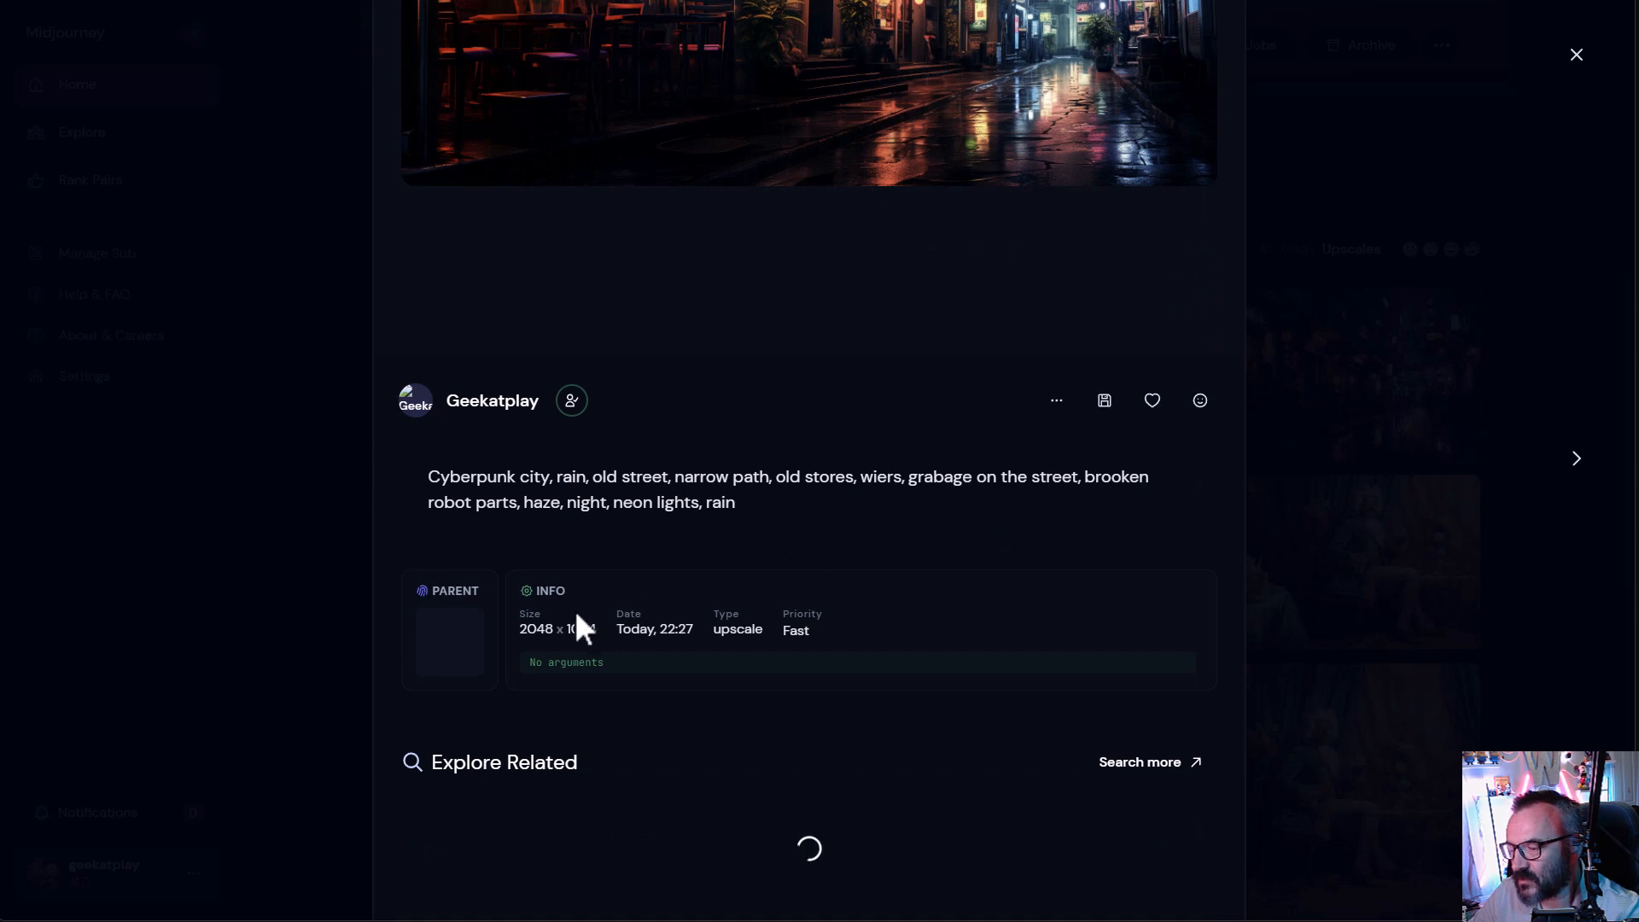
{"action": "left_click_drag", "start_coordinate": [520, 628], "coordinate": [550, 629]}
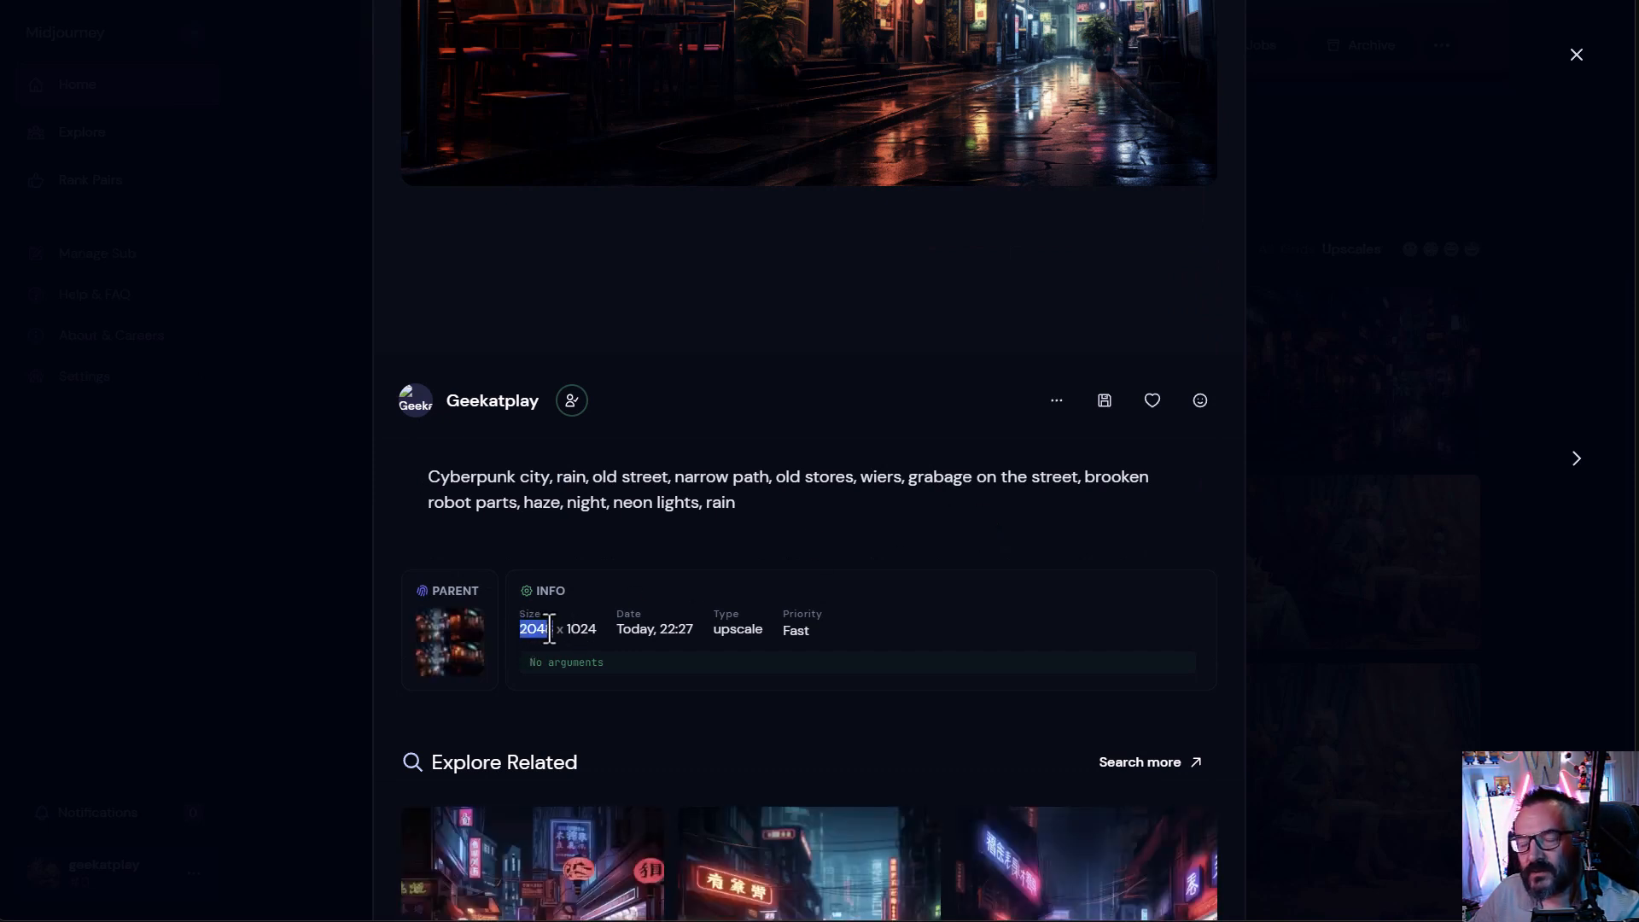
{"action": "mouse_move", "coordinate": [549, 629]}
{"action": "left_mouse_down"}
{"action": "mouse_move", "coordinate": [518, 630]}
{"action": "mouse_move", "coordinate": [569, 626]}
{"action": "mouse_move", "coordinate": [533, 632]}
{"action": "left_mouse_up"}
{"action": "left_click", "coordinate": [570, 626]}
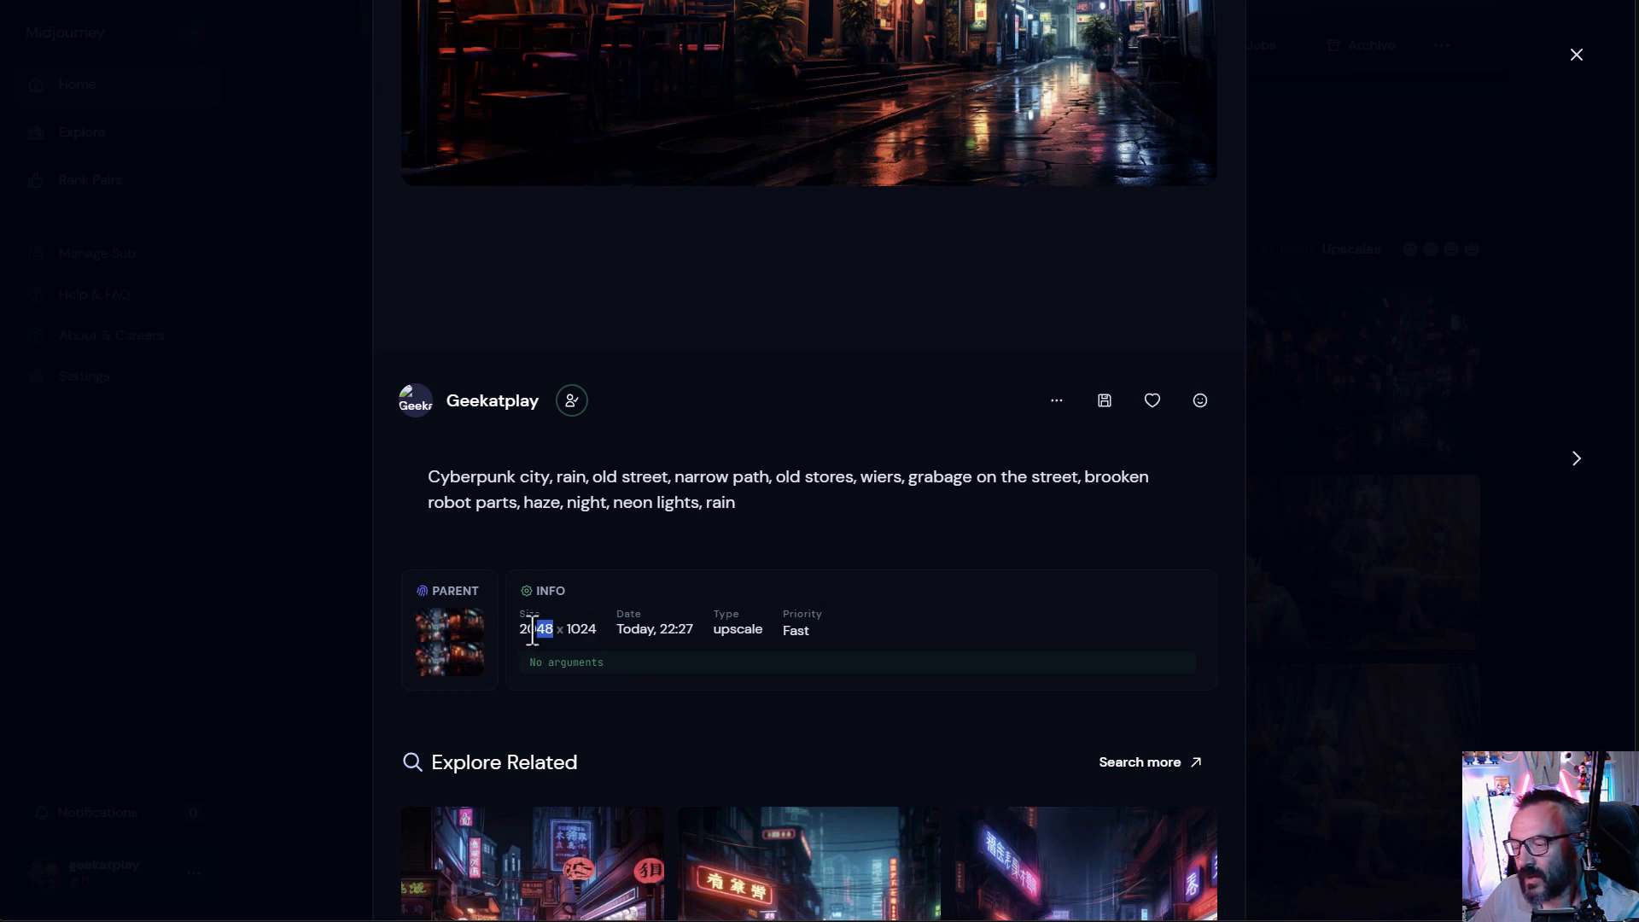
{"action": "left_click", "coordinate": [522, 629]}
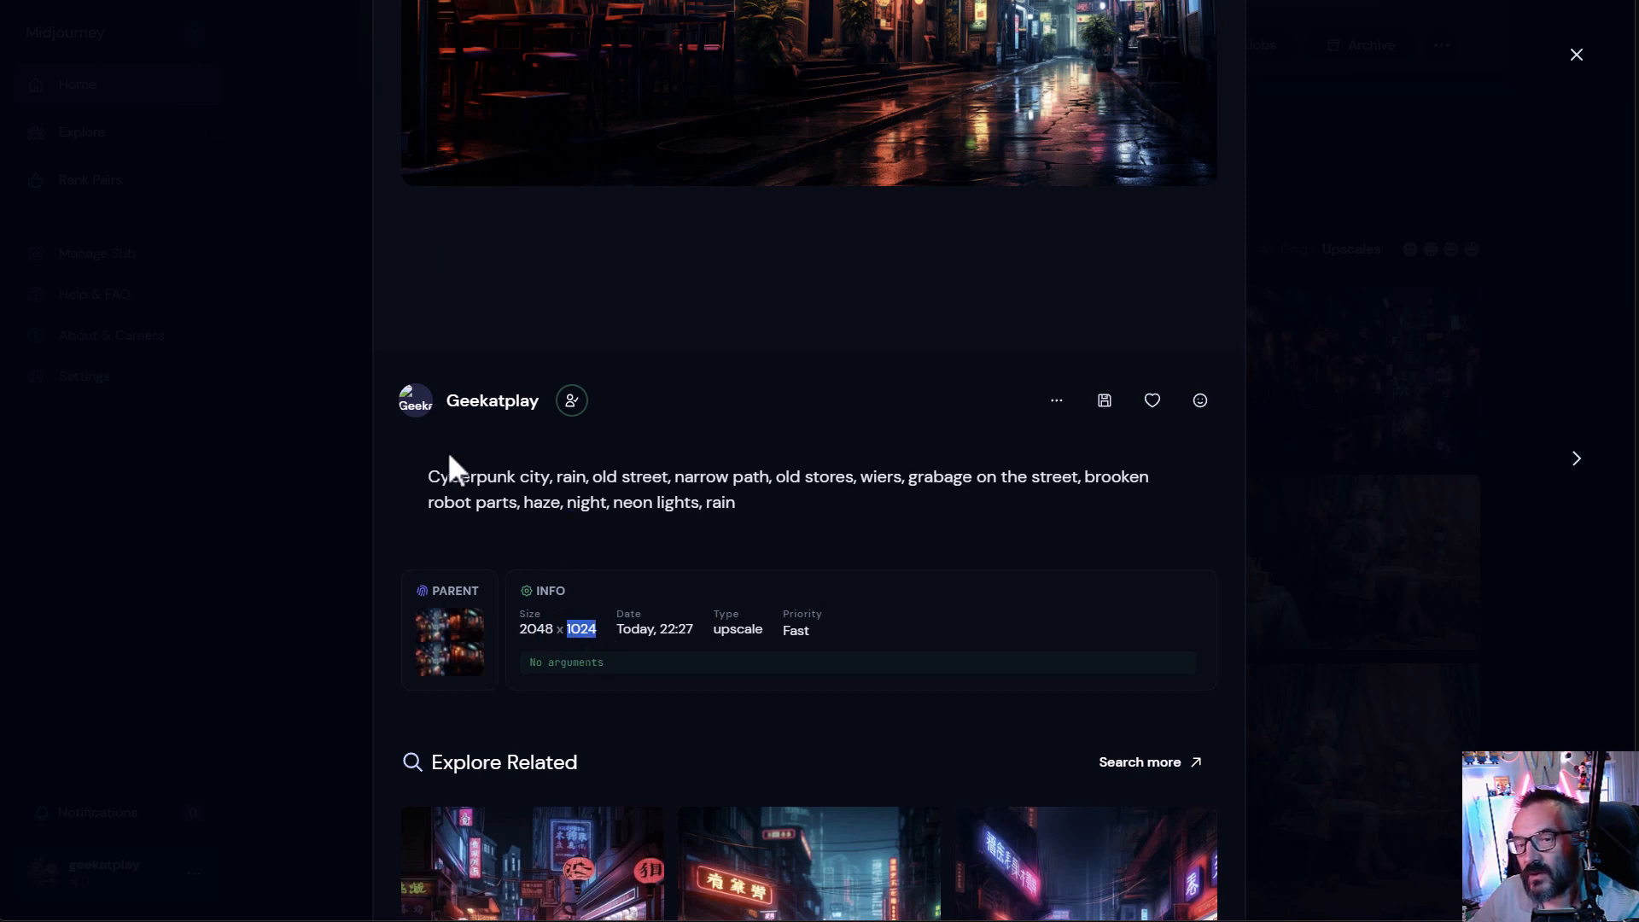
- Switch back to Discord, enlarge the Pan Up grid, and upscale its first image
{"action": "key", "text": "alt+Tab"}
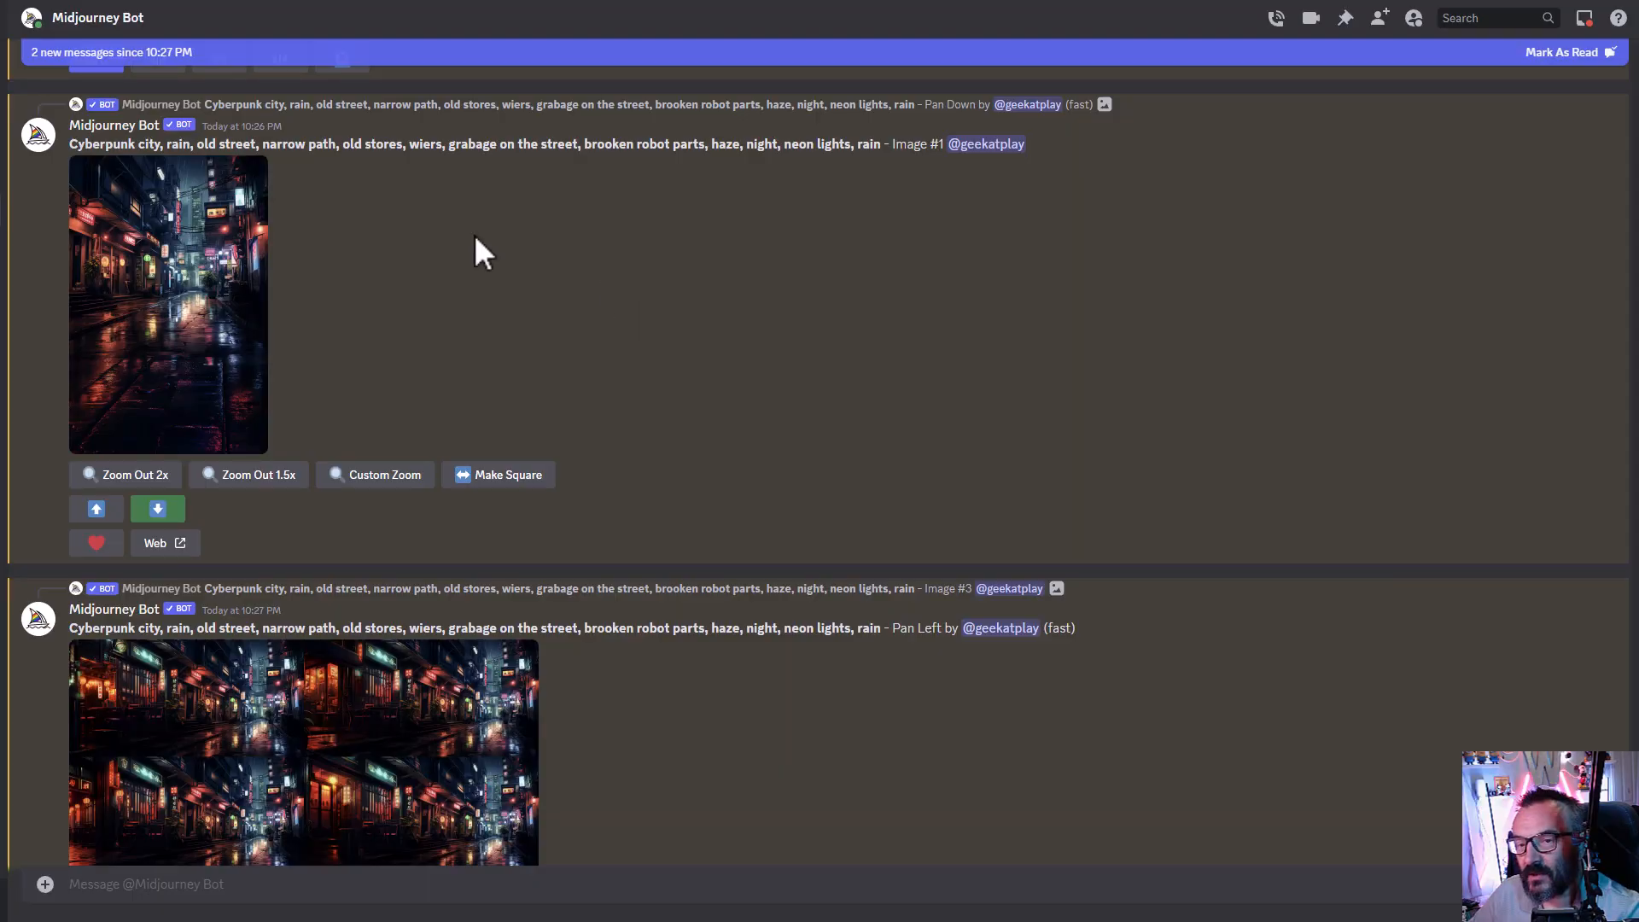
{"action": "scroll", "coordinate": [205, 512], "scroll_direction": "down", "scroll_amount": 3}
{"action": "scroll", "coordinate": [239, 489], "scroll_direction": "down", "scroll_amount": 4}
{"action": "scroll", "coordinate": [190, 414], "scroll_direction": "up", "scroll_amount": 2}
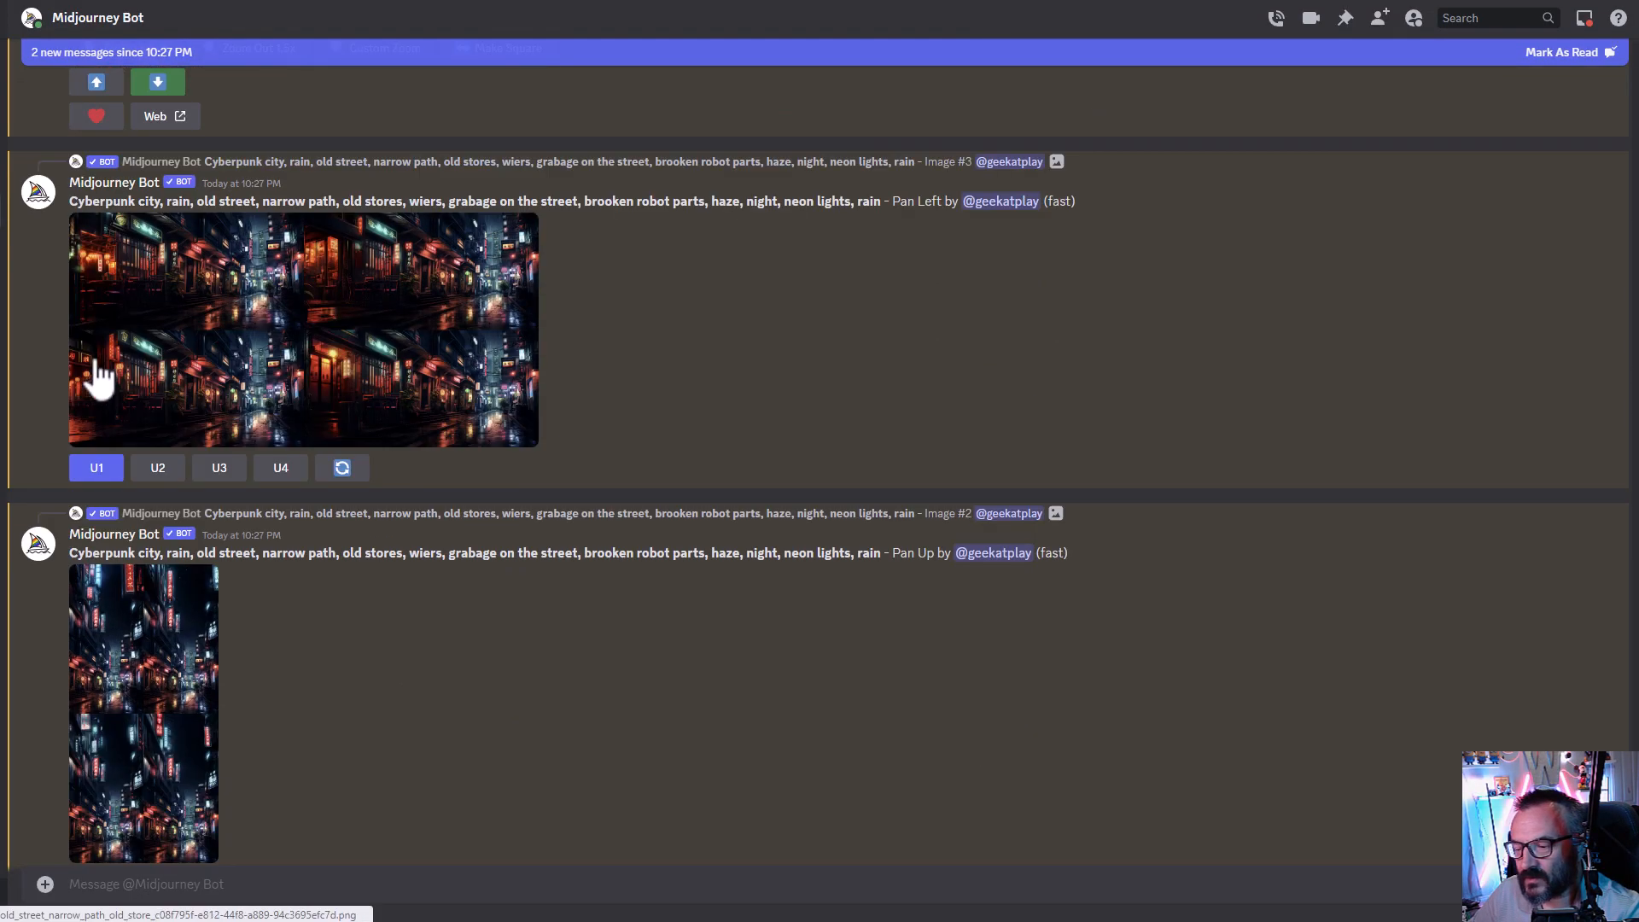
{"action": "scroll", "coordinate": [96, 378], "scroll_direction": "down", "scroll_amount": 5}
{"action": "left_click", "coordinate": [176, 373]}
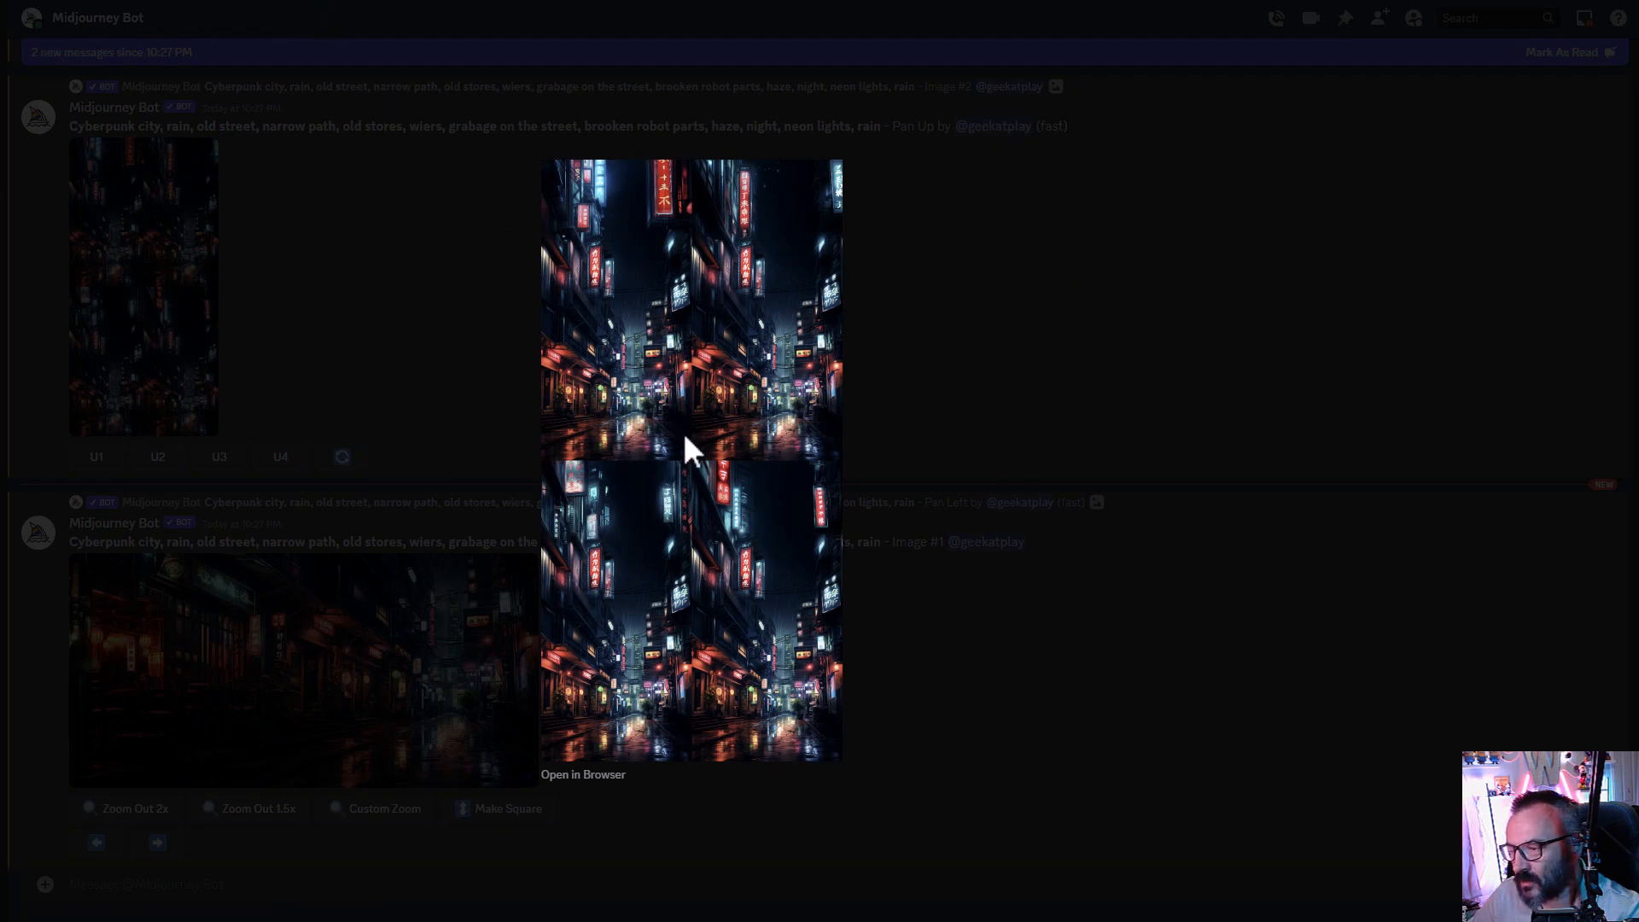
{"action": "left_click", "coordinate": [1022, 337]}
{"action": "left_click", "coordinate": [96, 457]}
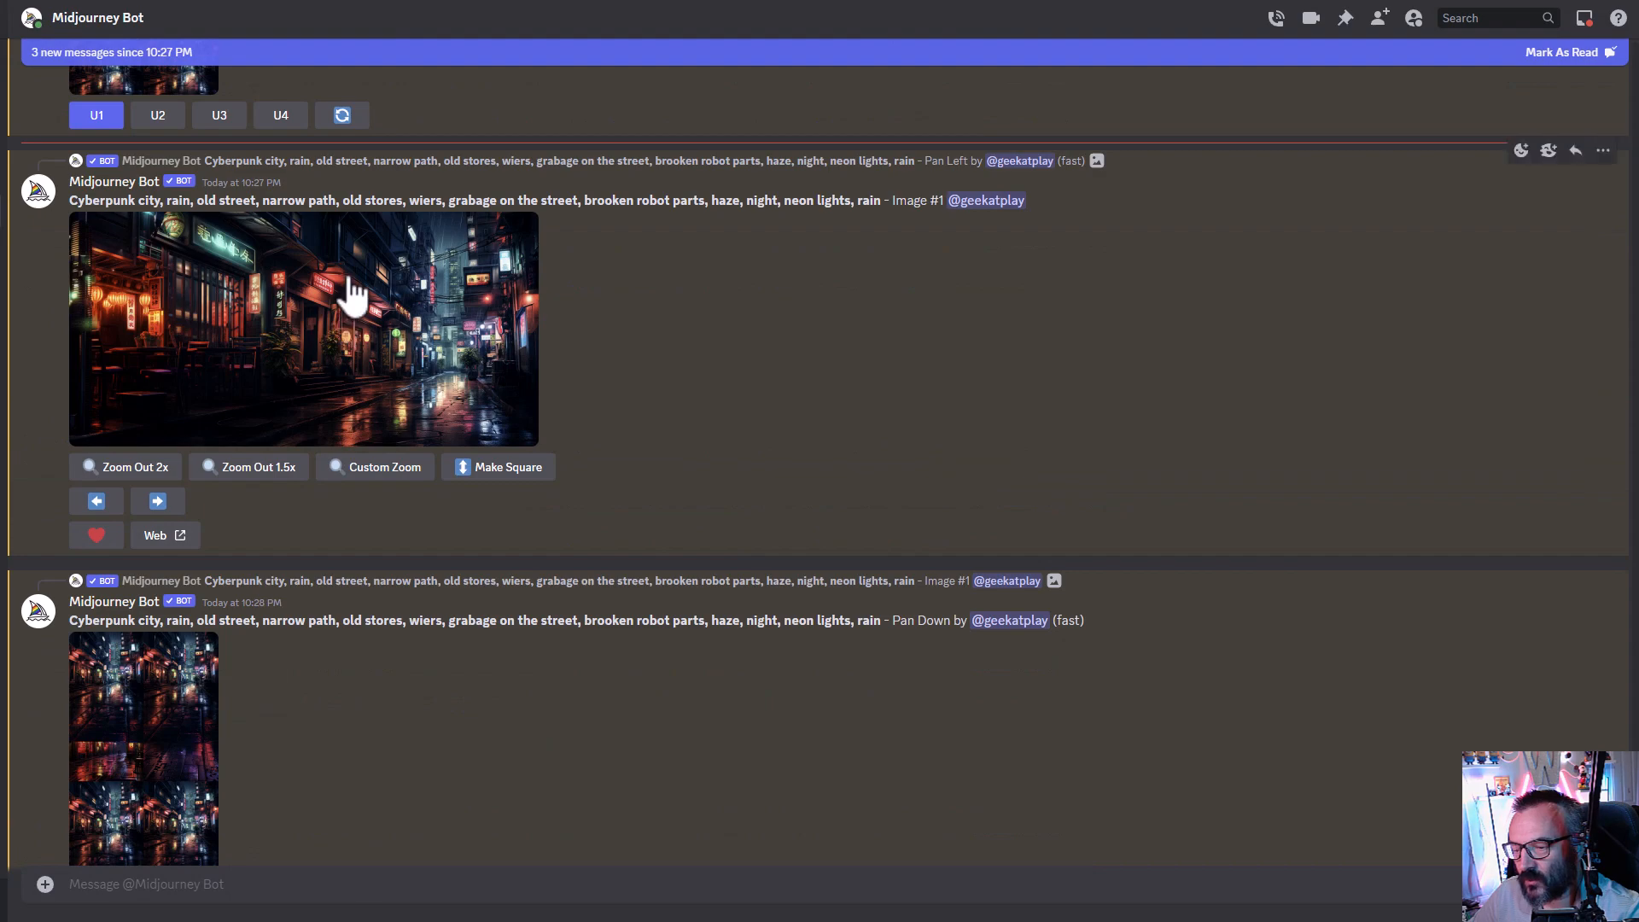
- Pan the upscaled left-extended image further left, submitting it with the unchanged prompt
{"action": "left_click", "coordinate": [205, 406]}
{"action": "left_click", "coordinate": [1400, 419]}
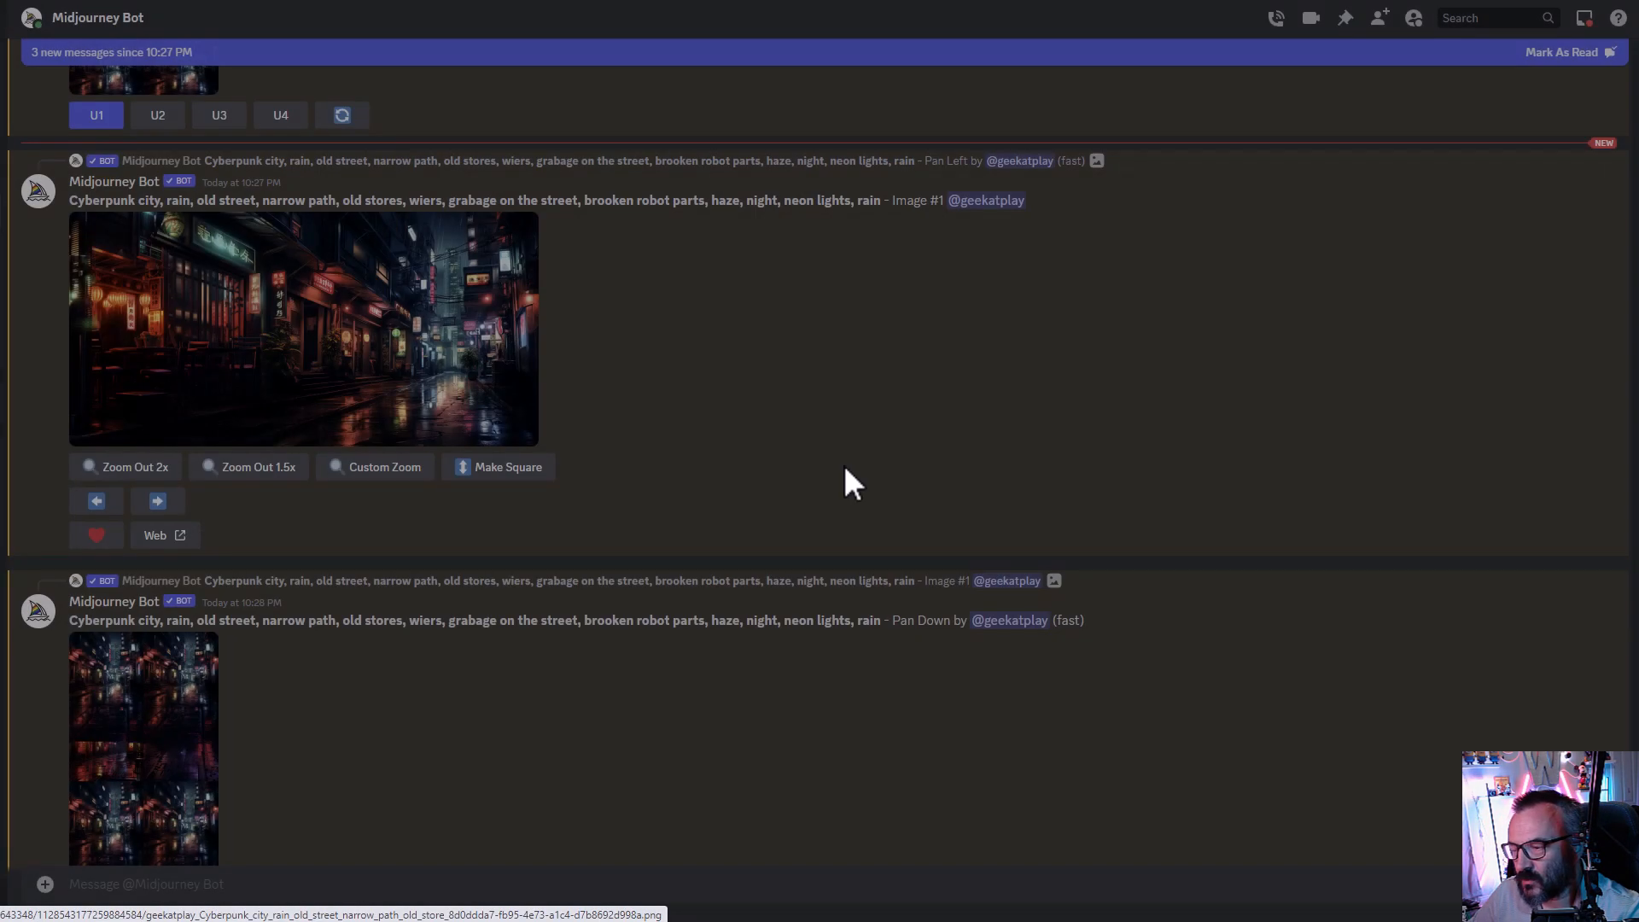
{"action": "scroll", "coordinate": [401, 449], "scroll_direction": "down", "scroll_amount": 1}
{"action": "left_click", "coordinate": [94, 416]}
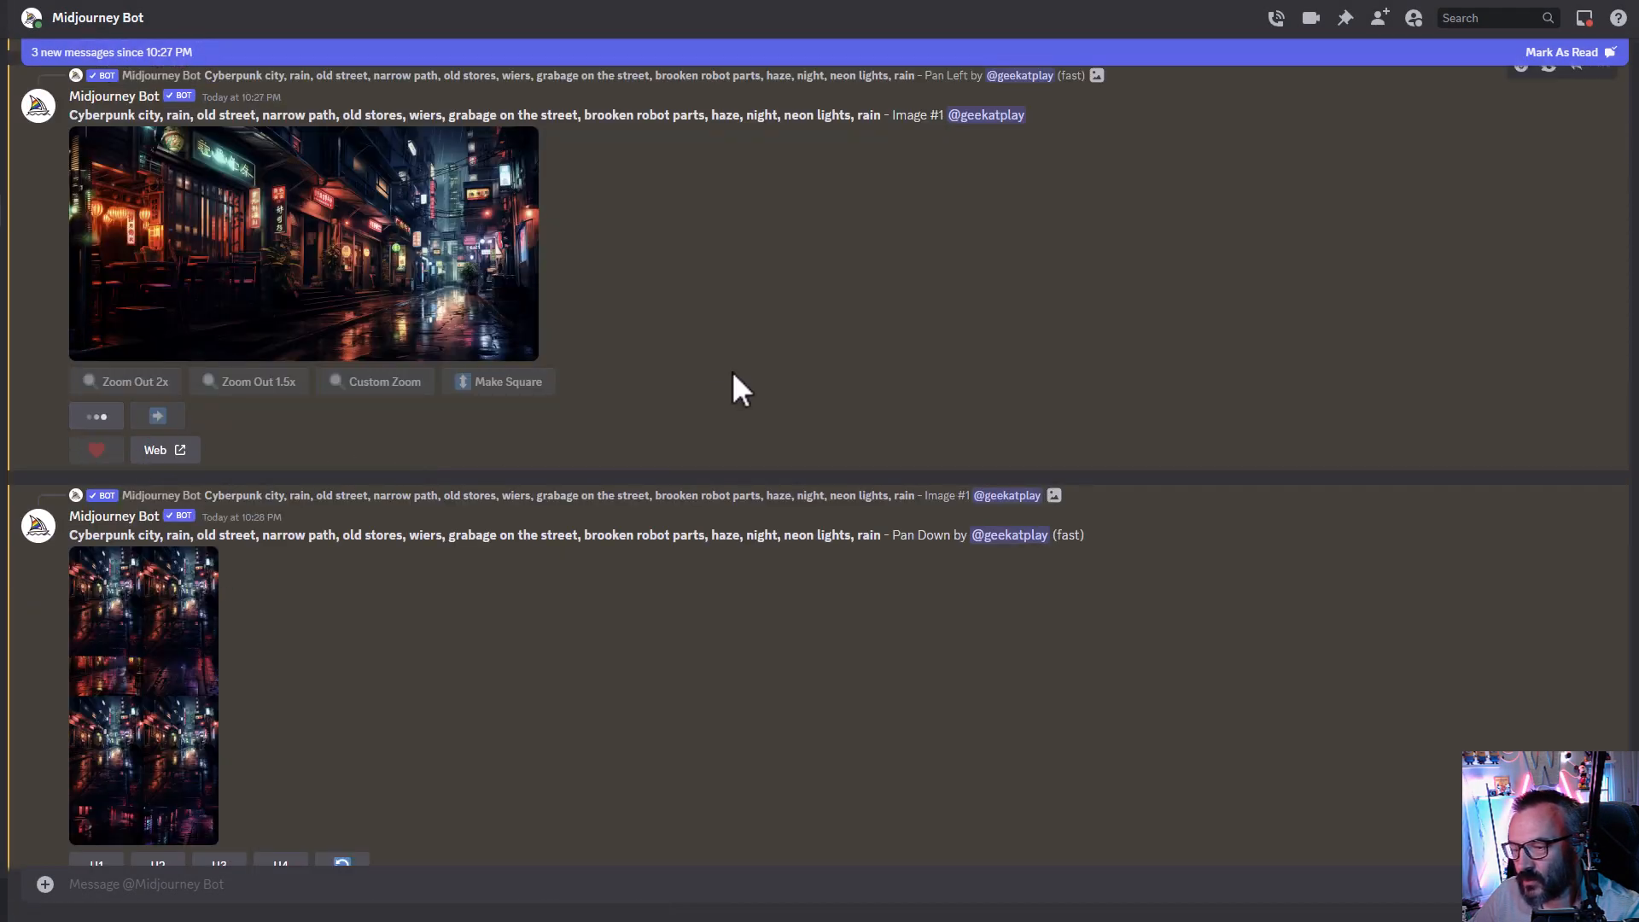
{"action": "left_click", "coordinate": [822, 577]}
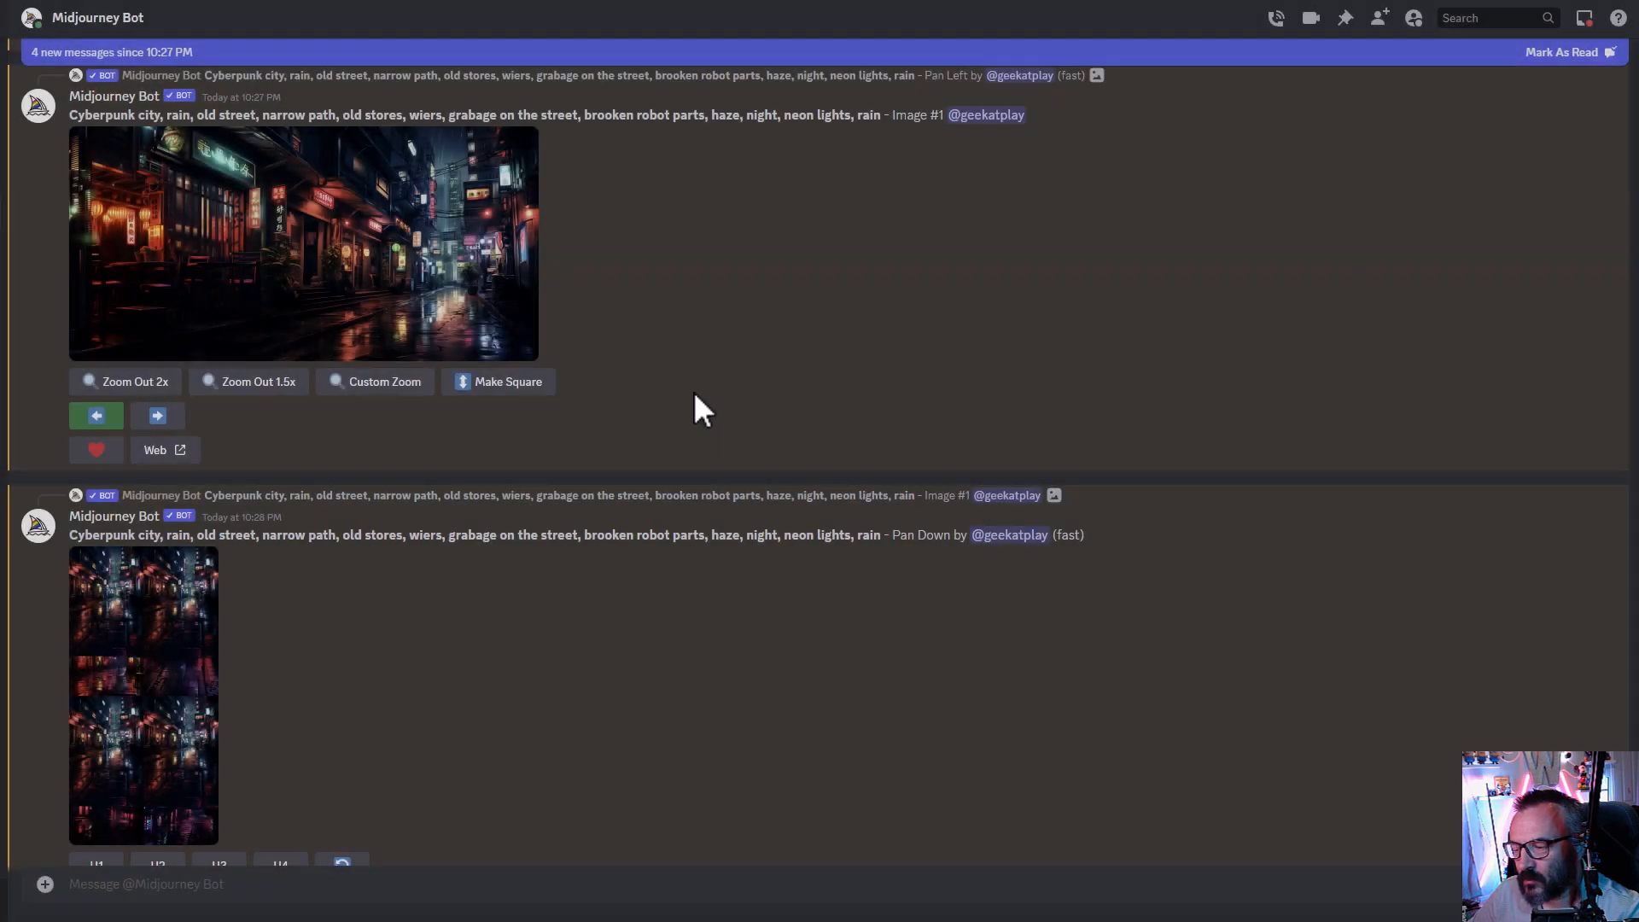
- Enlarge the newest Pan Down grid to inspect it and upscale its first image
{"action": "scroll", "coordinate": [490, 443], "scroll_direction": "down", "scroll_amount": 3}
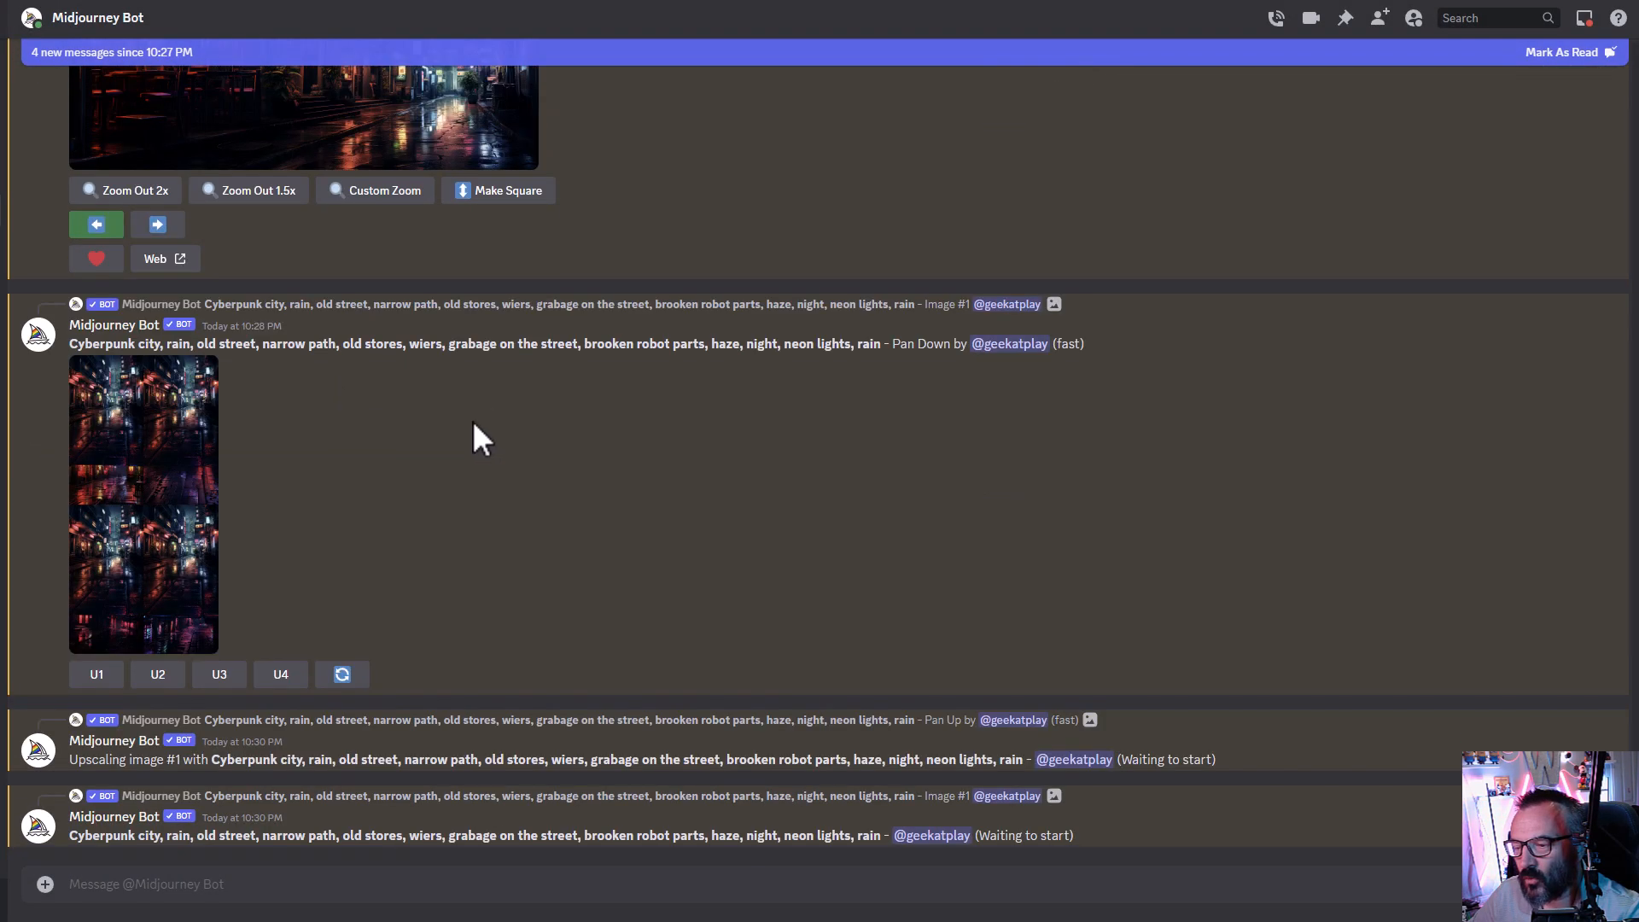
{"action": "left_click", "coordinate": [146, 465]}
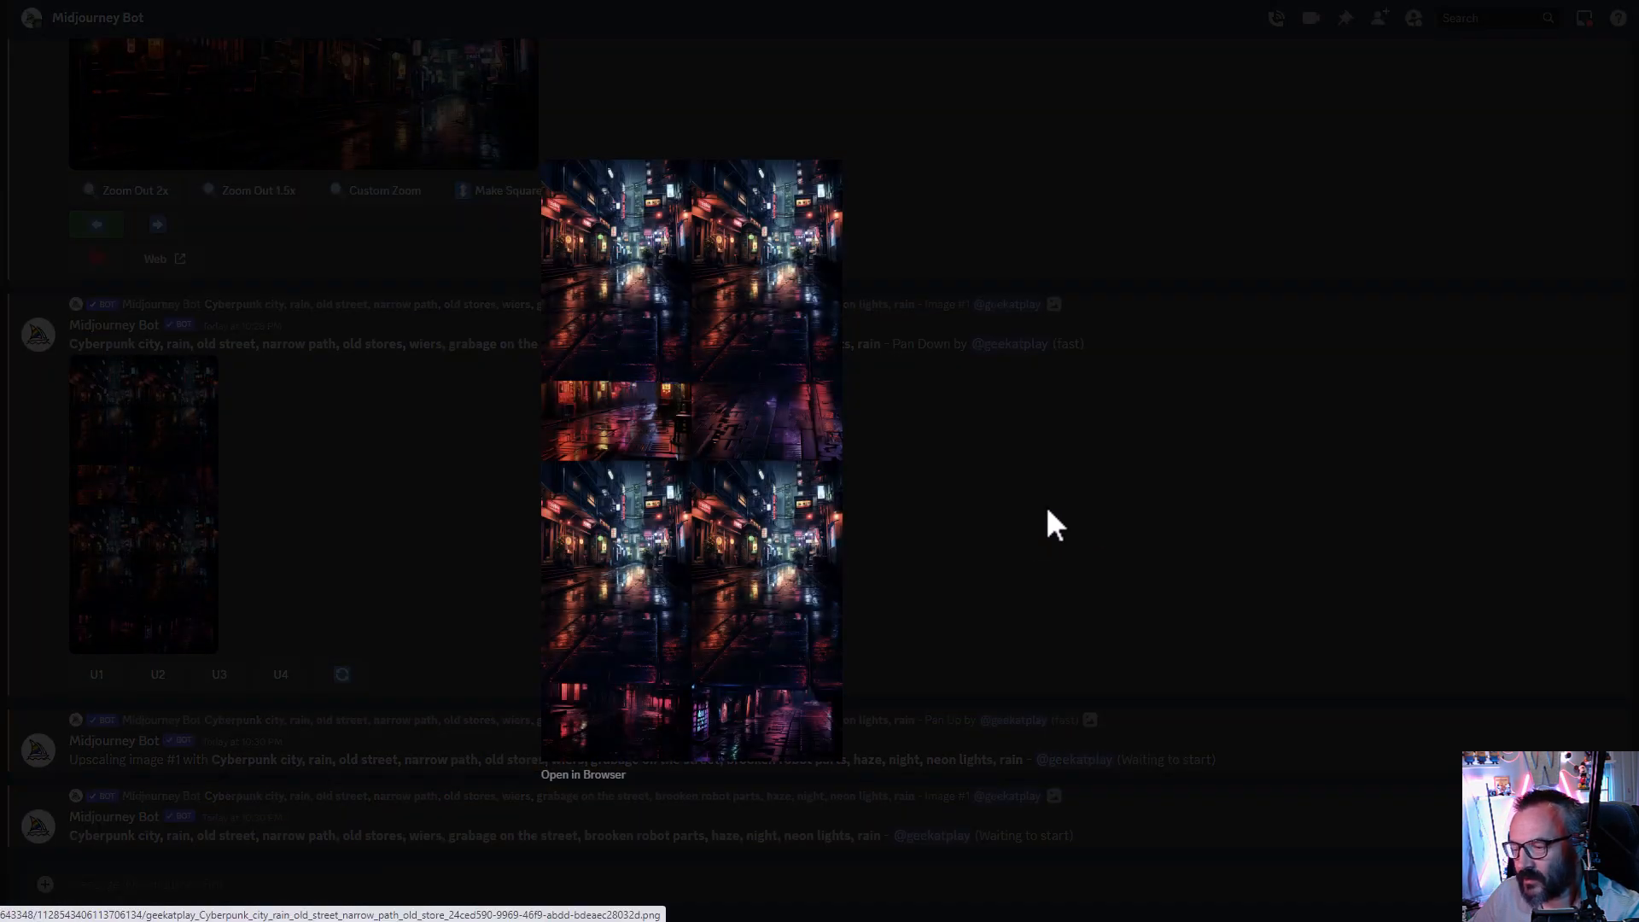
{"action": "left_click", "coordinate": [1049, 511]}
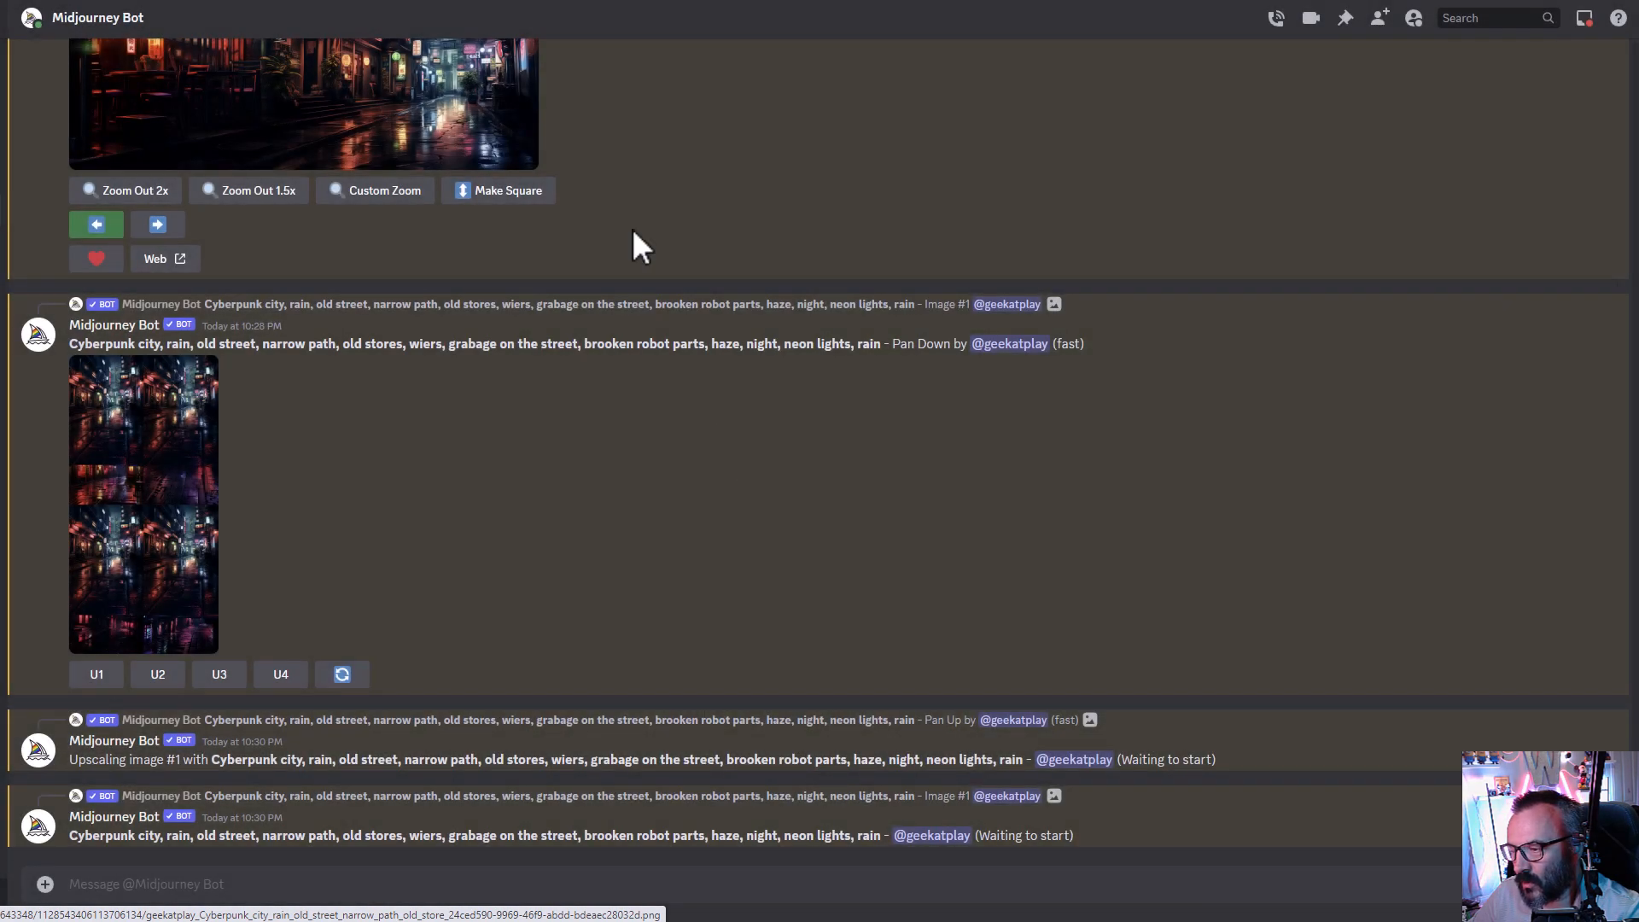
{"action": "left_click", "coordinate": [97, 675]}
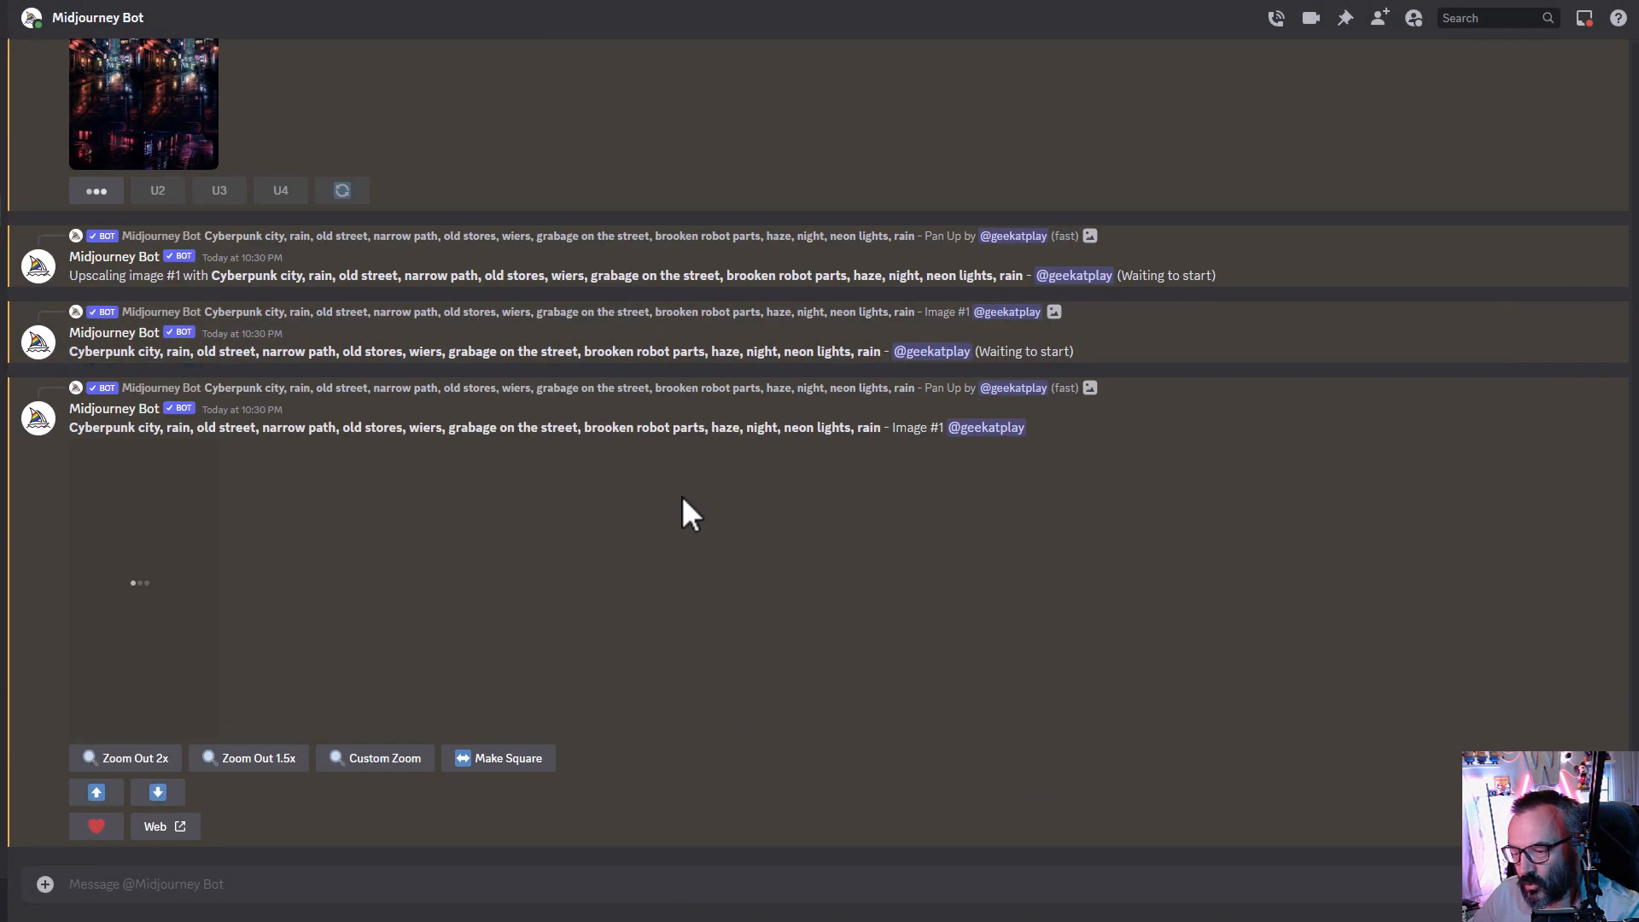
- Enlarge the upscaled down-extended image to inspect it
{"action": "scroll", "coordinate": [363, 419], "scroll_direction": "up", "scroll_amount": 3}
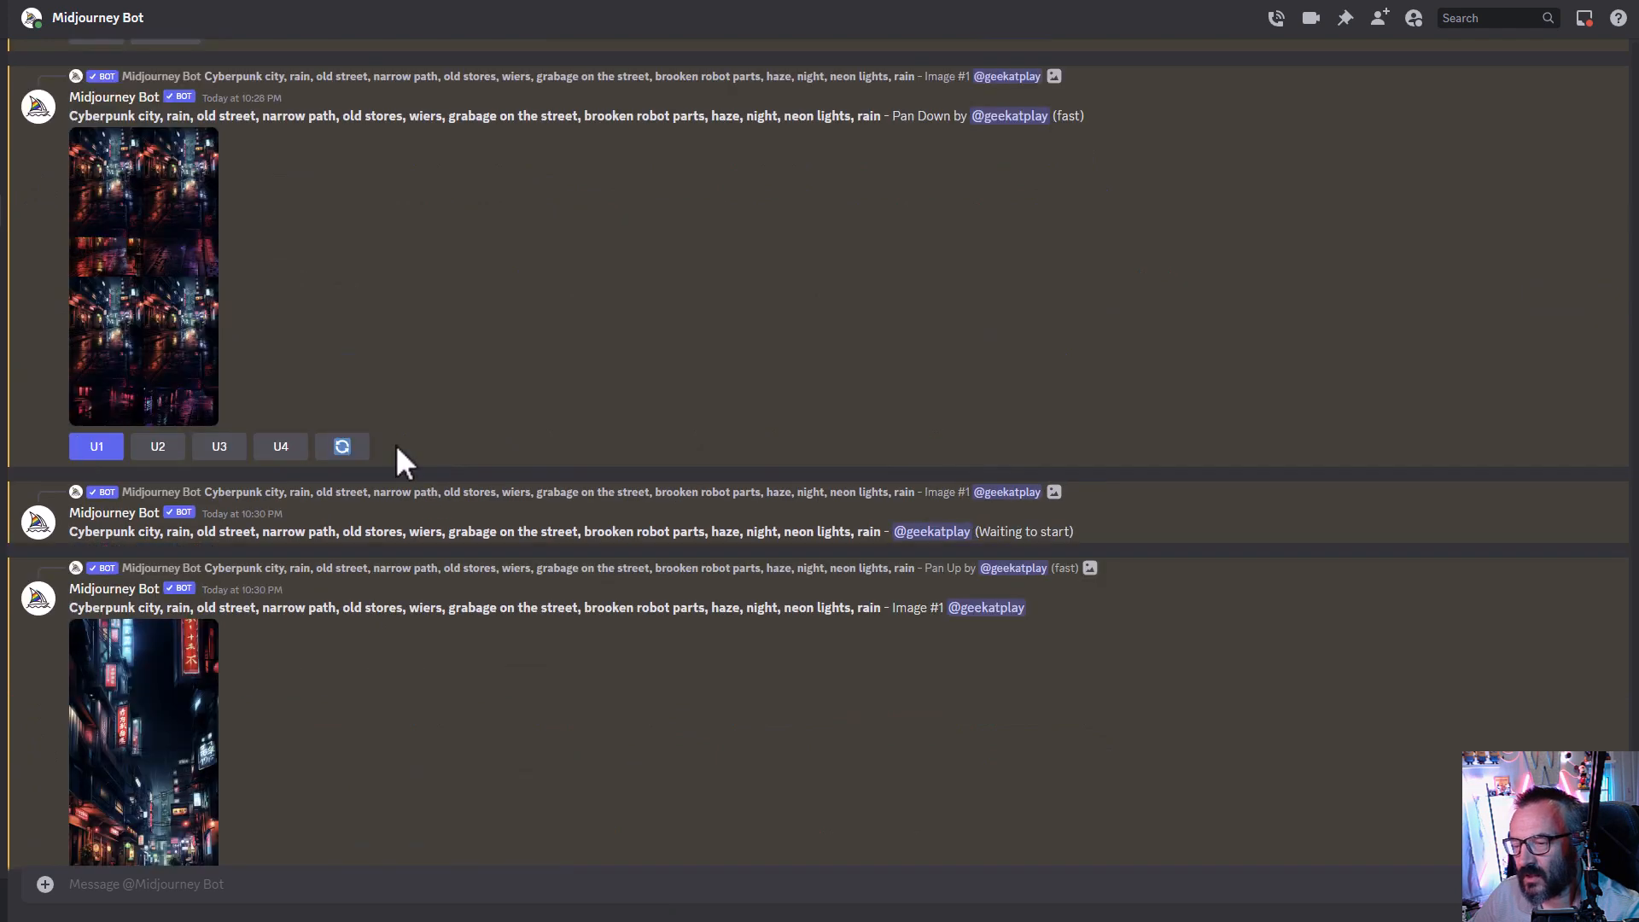
{"action": "scroll", "coordinate": [445, 542], "scroll_direction": "down", "scroll_amount": 3}
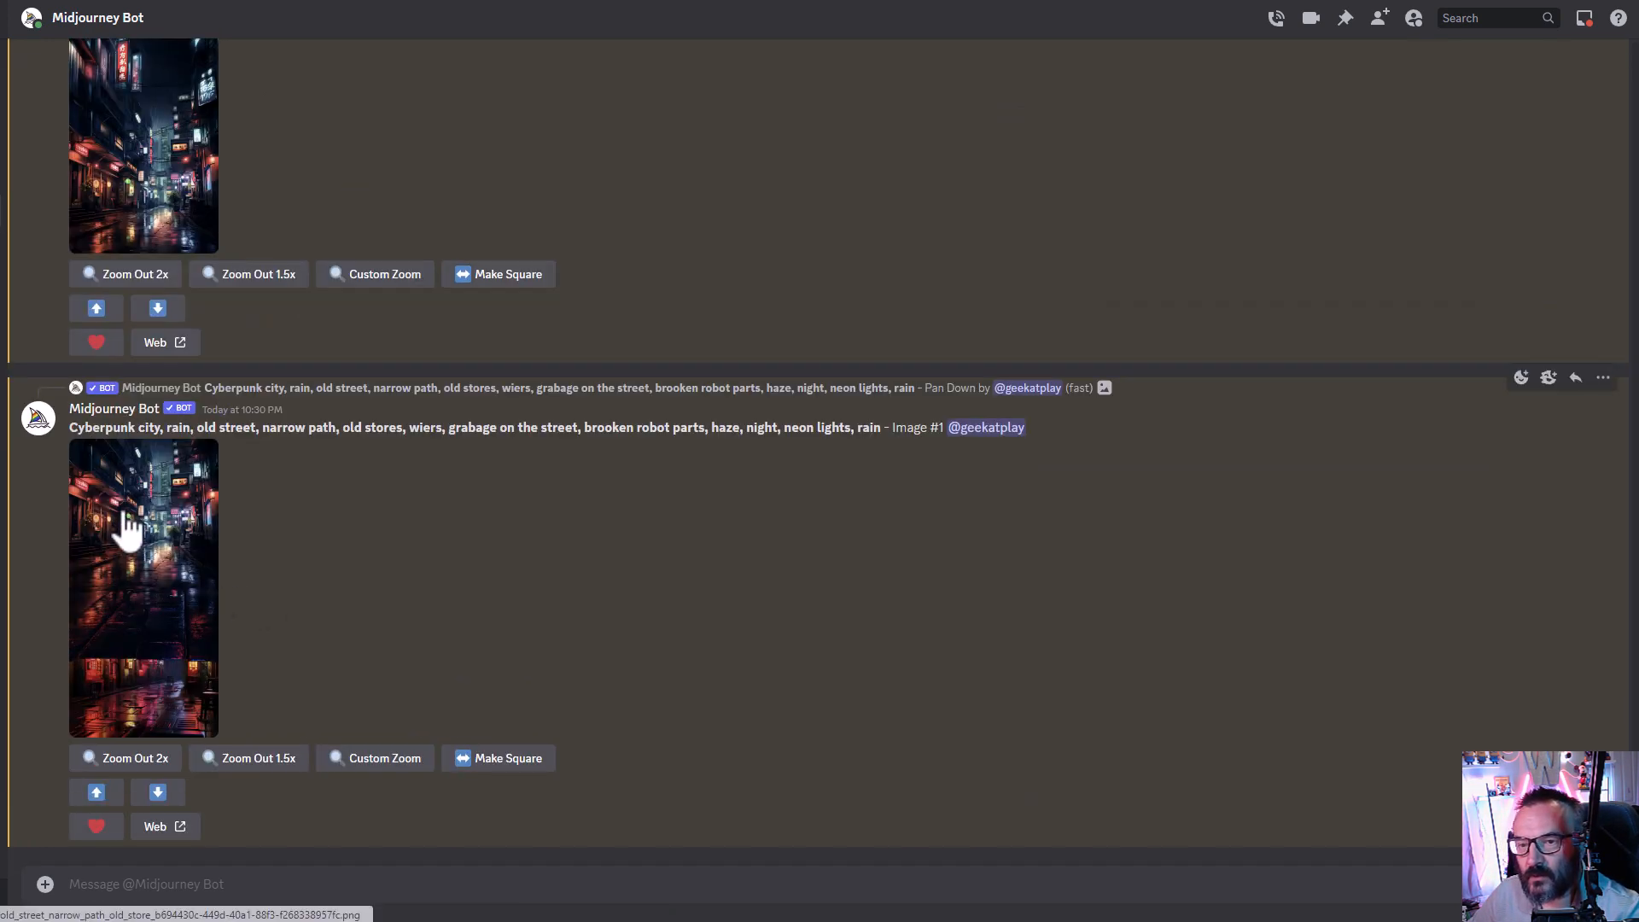
{"action": "left_click", "coordinate": [120, 523]}
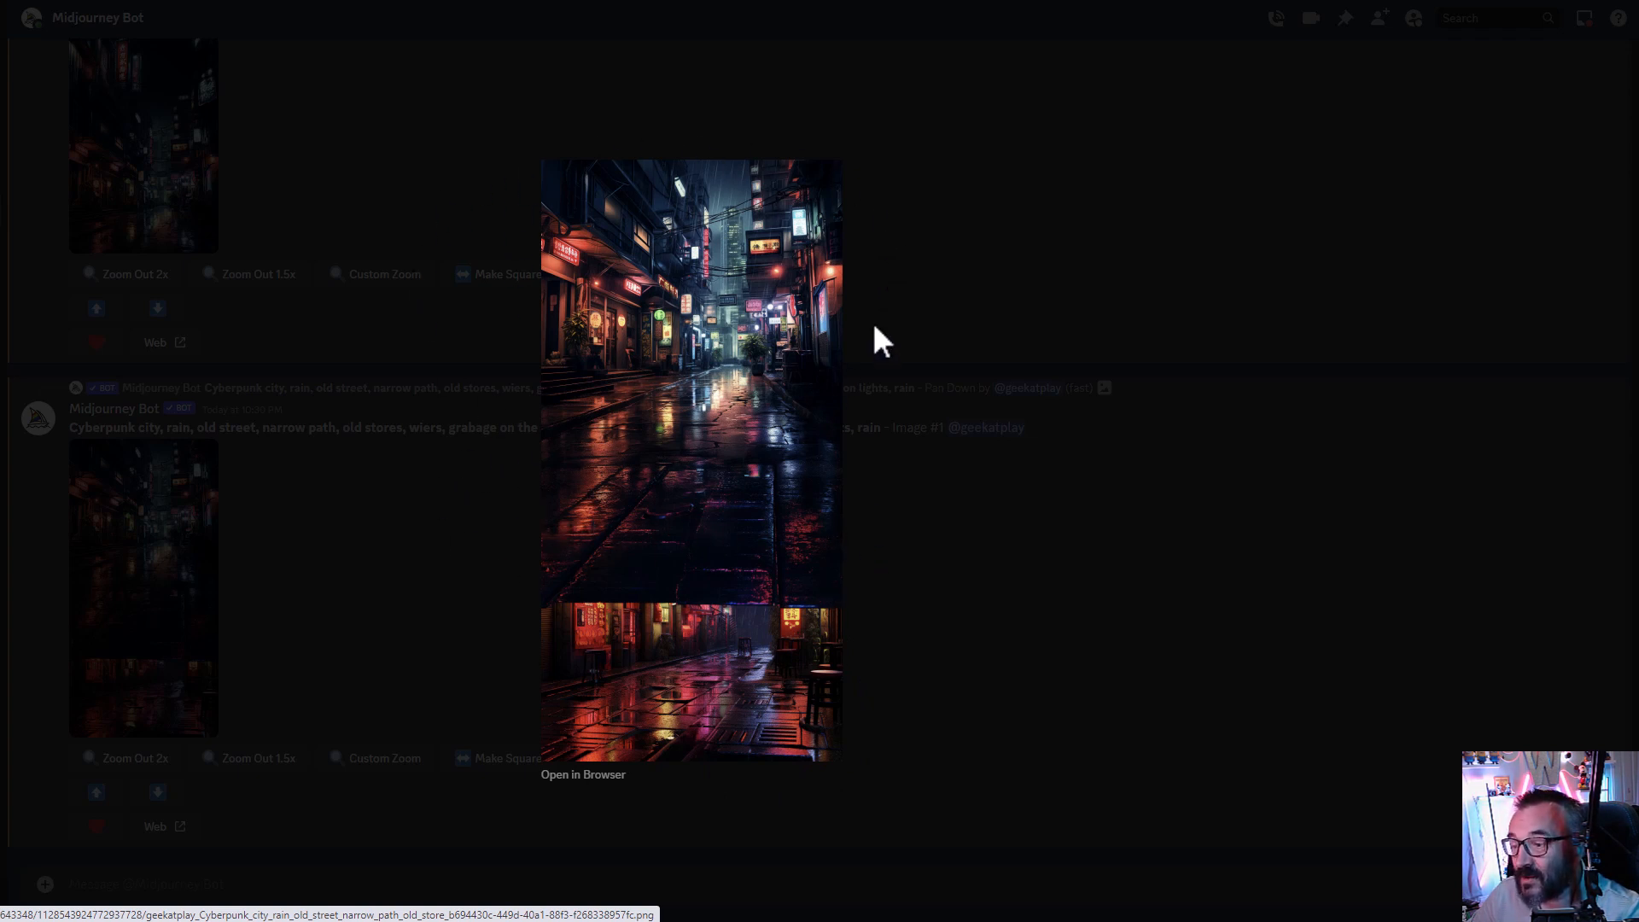
{"action": "left_click", "coordinate": [1016, 612]}
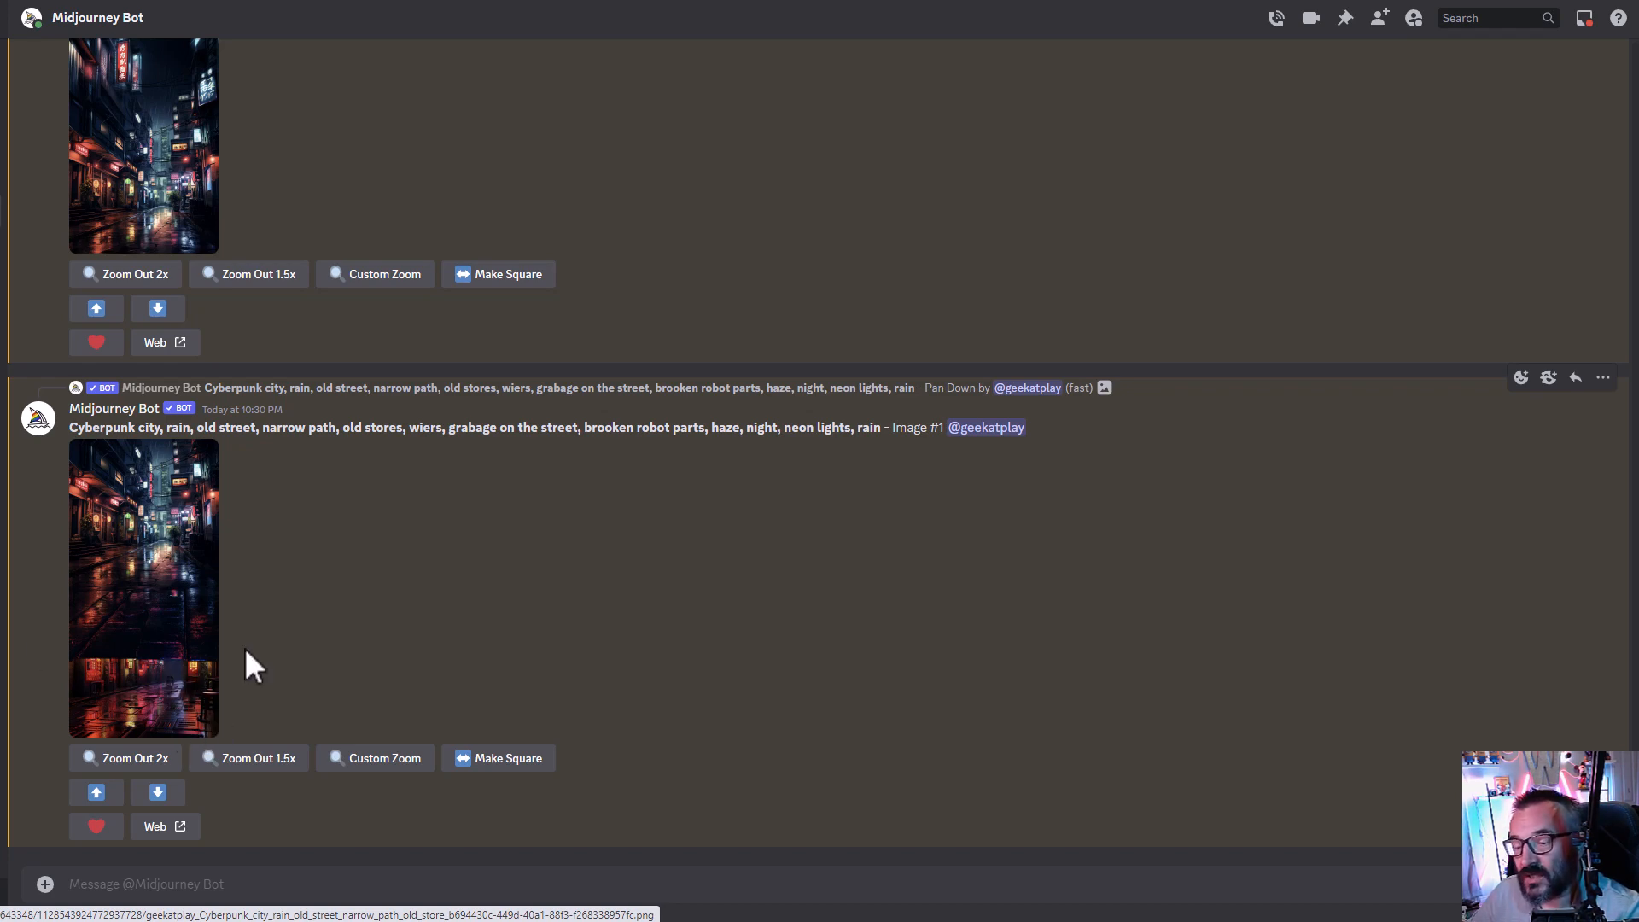
- Pan the first upscaled Pan Down image down with the new prompt "wet street payment, neon light reflections, wet rat sitting in the puddle, empty soda can, broken robot parts"
{"action": "scroll", "coordinate": [452, 618], "scroll_direction": "up", "scroll_amount": 5}
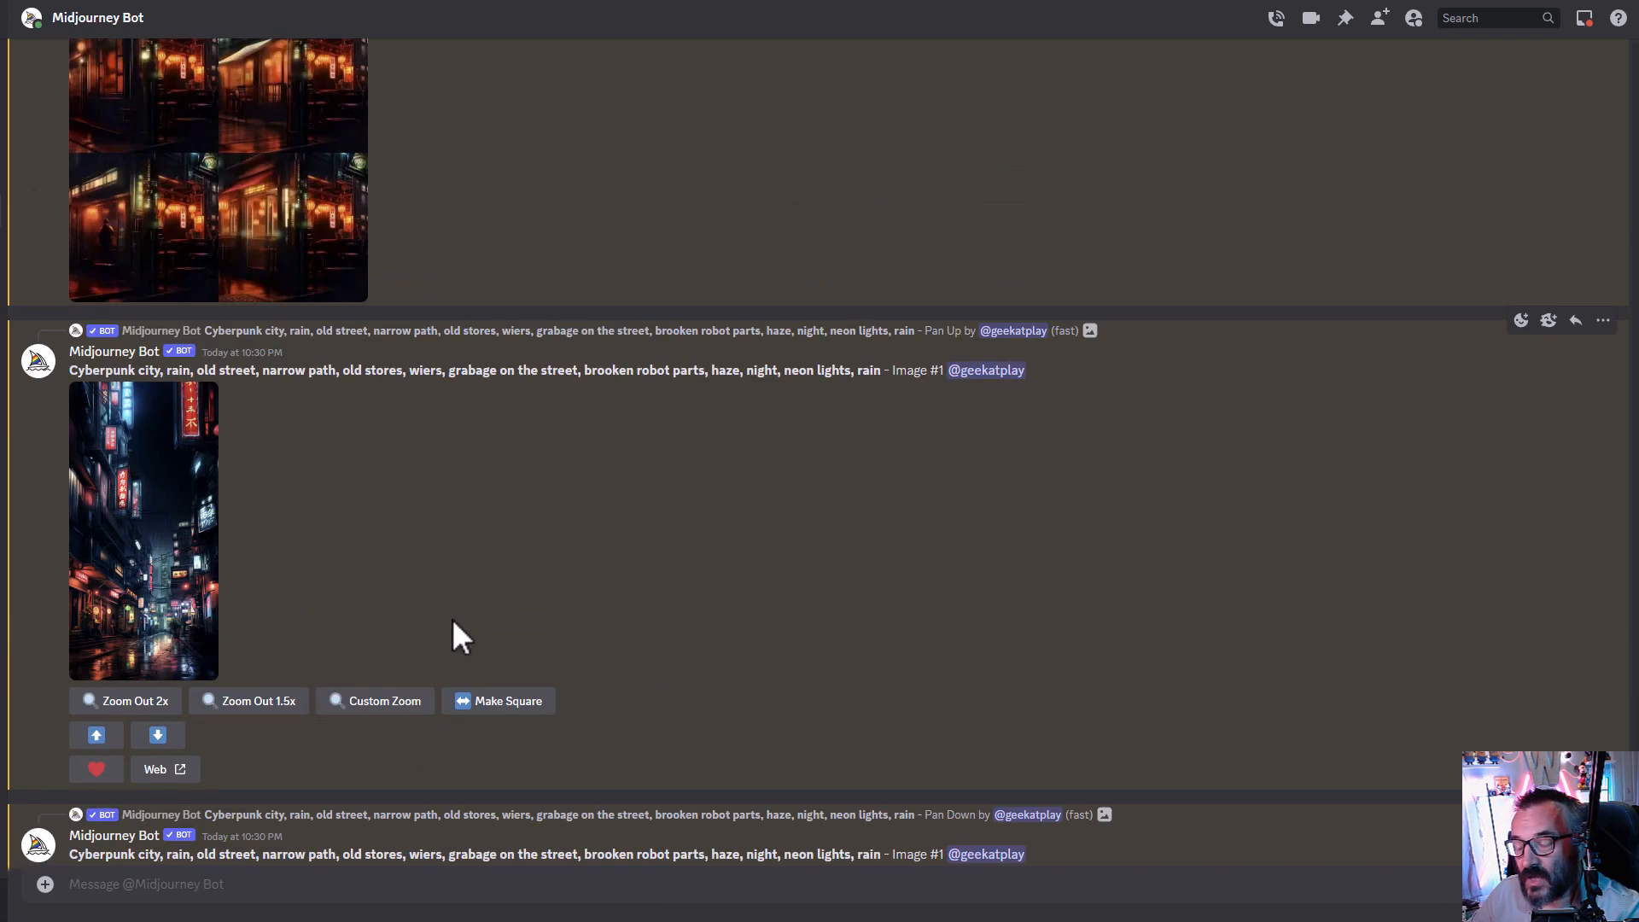
{"action": "scroll", "coordinate": [453, 618], "scroll_direction": "up", "scroll_amount": 10}
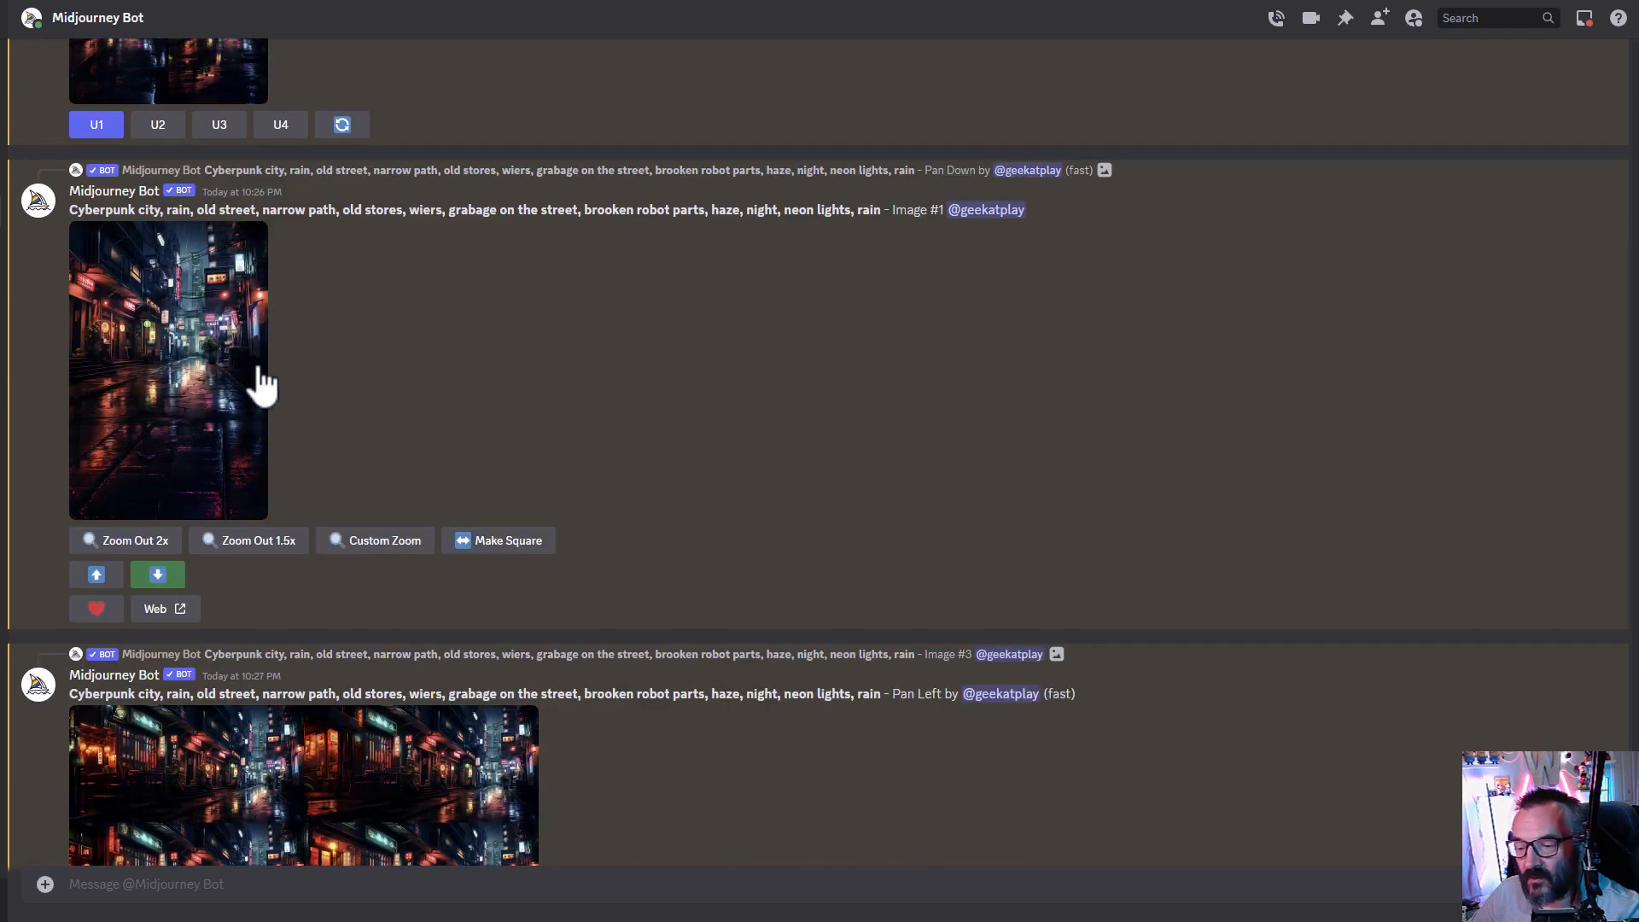
{"action": "left_click", "coordinate": [156, 574]}
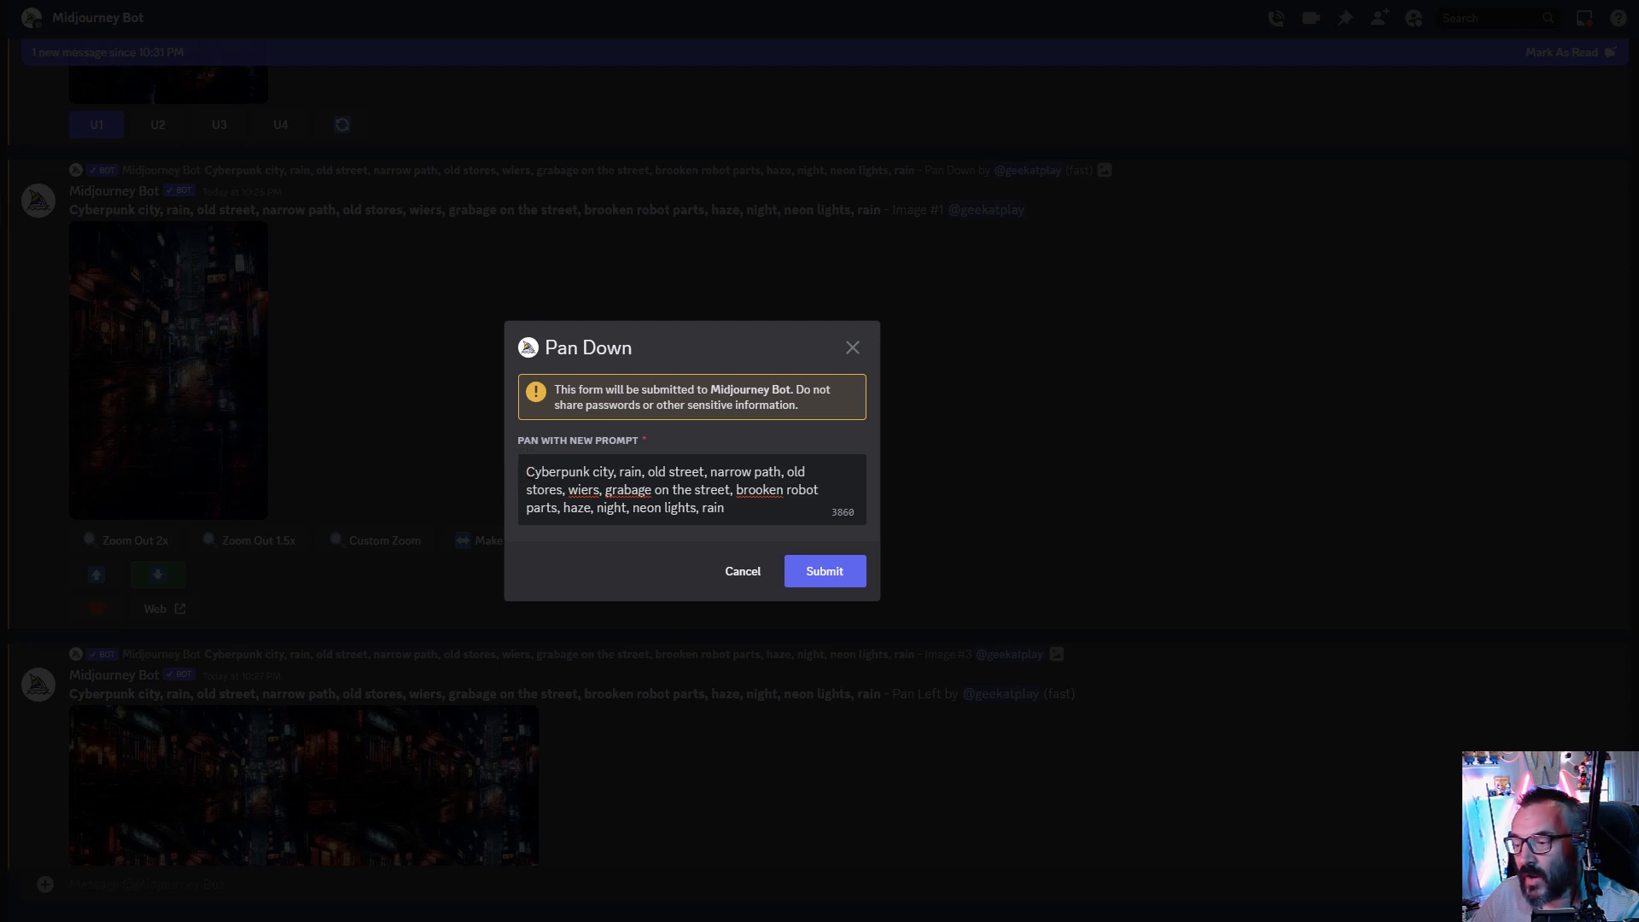
{"action": "key", "text": "ctrl+a"}
{"action": "type", "text": "wet street payment, neon light reflections, wet rat sitting in the puddle, empty soda can, broken robot parts"}
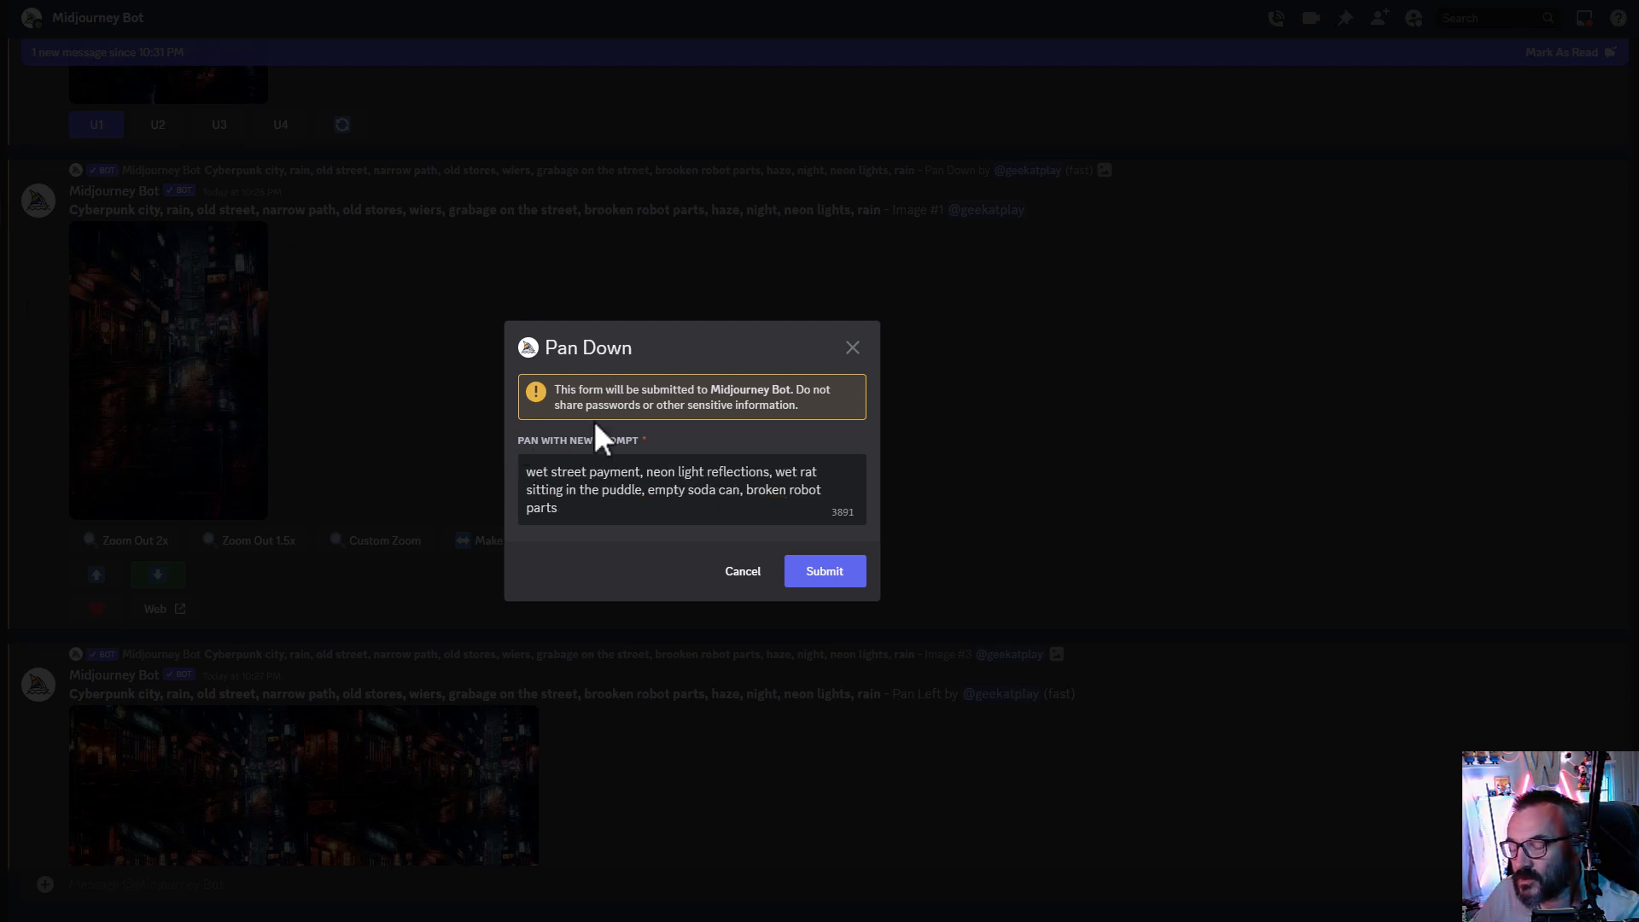
{"action": "left_click_drag", "start_coordinate": [527, 472], "coordinate": [560, 511]}
{"action": "left_click", "coordinate": [845, 584]}
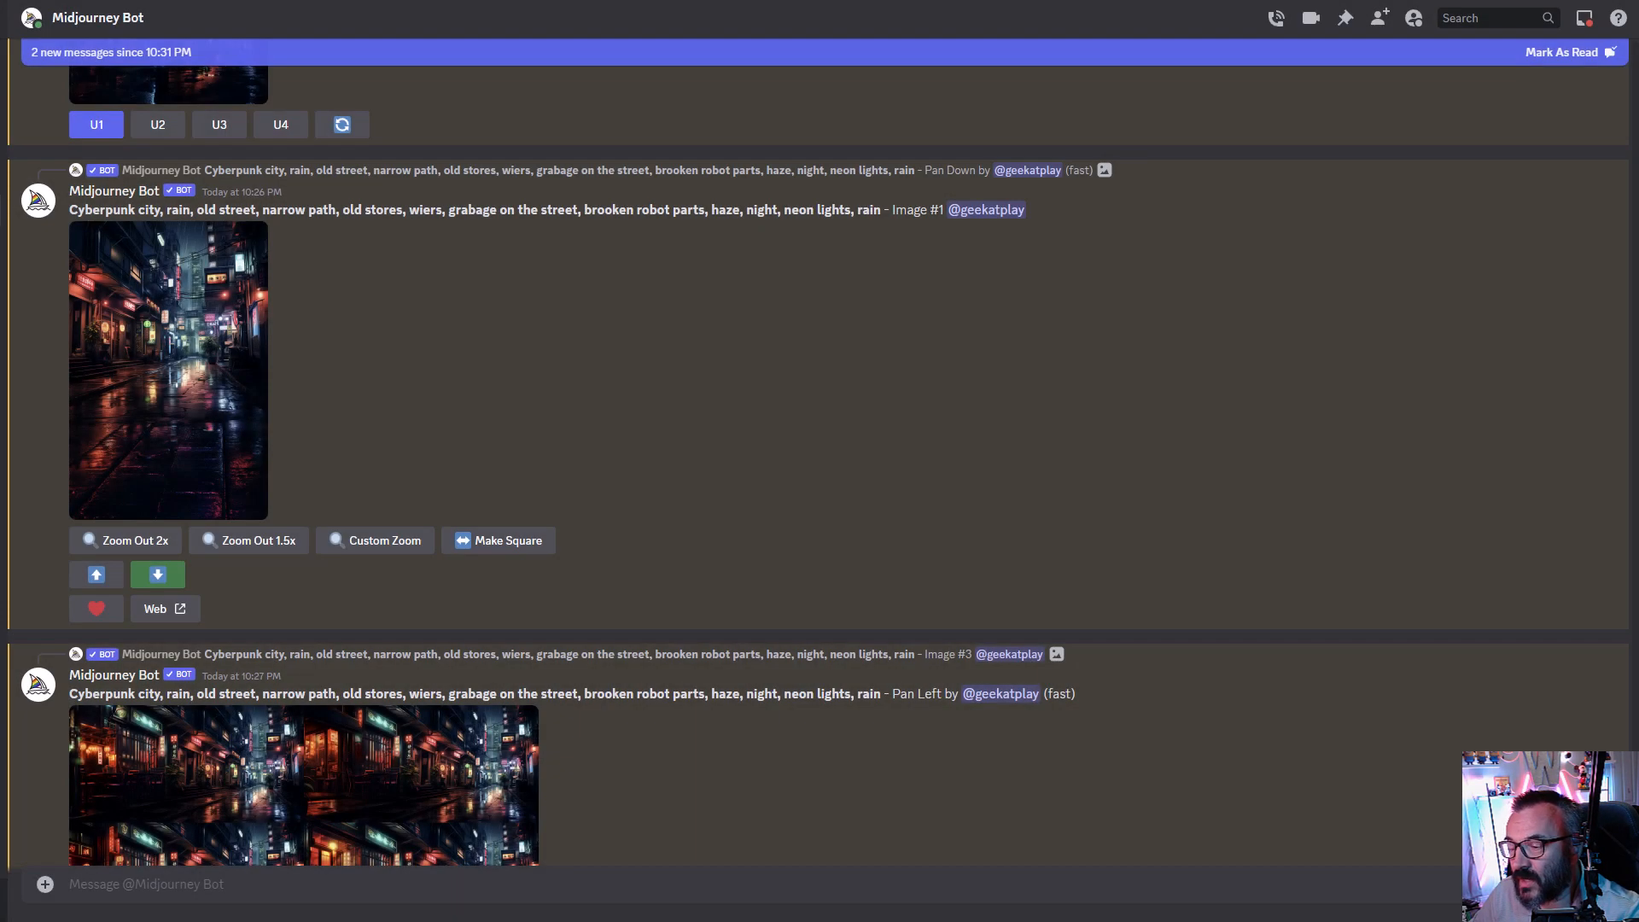
- Upscale the first image of the newest Pan Left grid
{"action": "scroll", "coordinate": [189, 418], "scroll_direction": "down", "scroll_amount": 15}
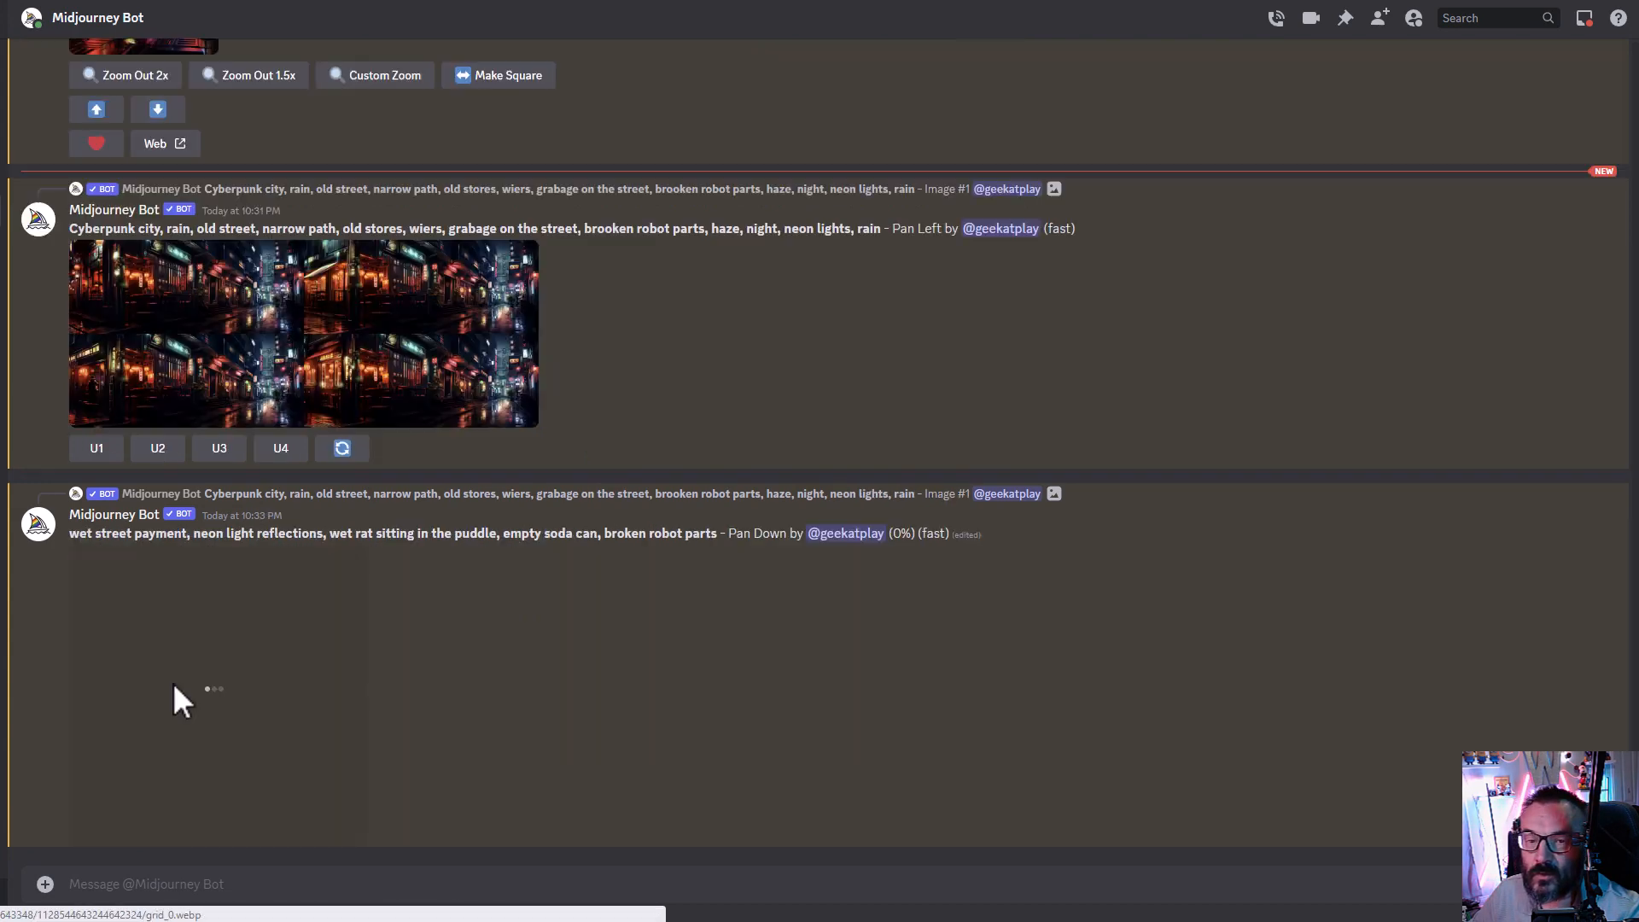
{"action": "scroll", "coordinate": [494, 621], "scroll_direction": "up", "scroll_amount": 2}
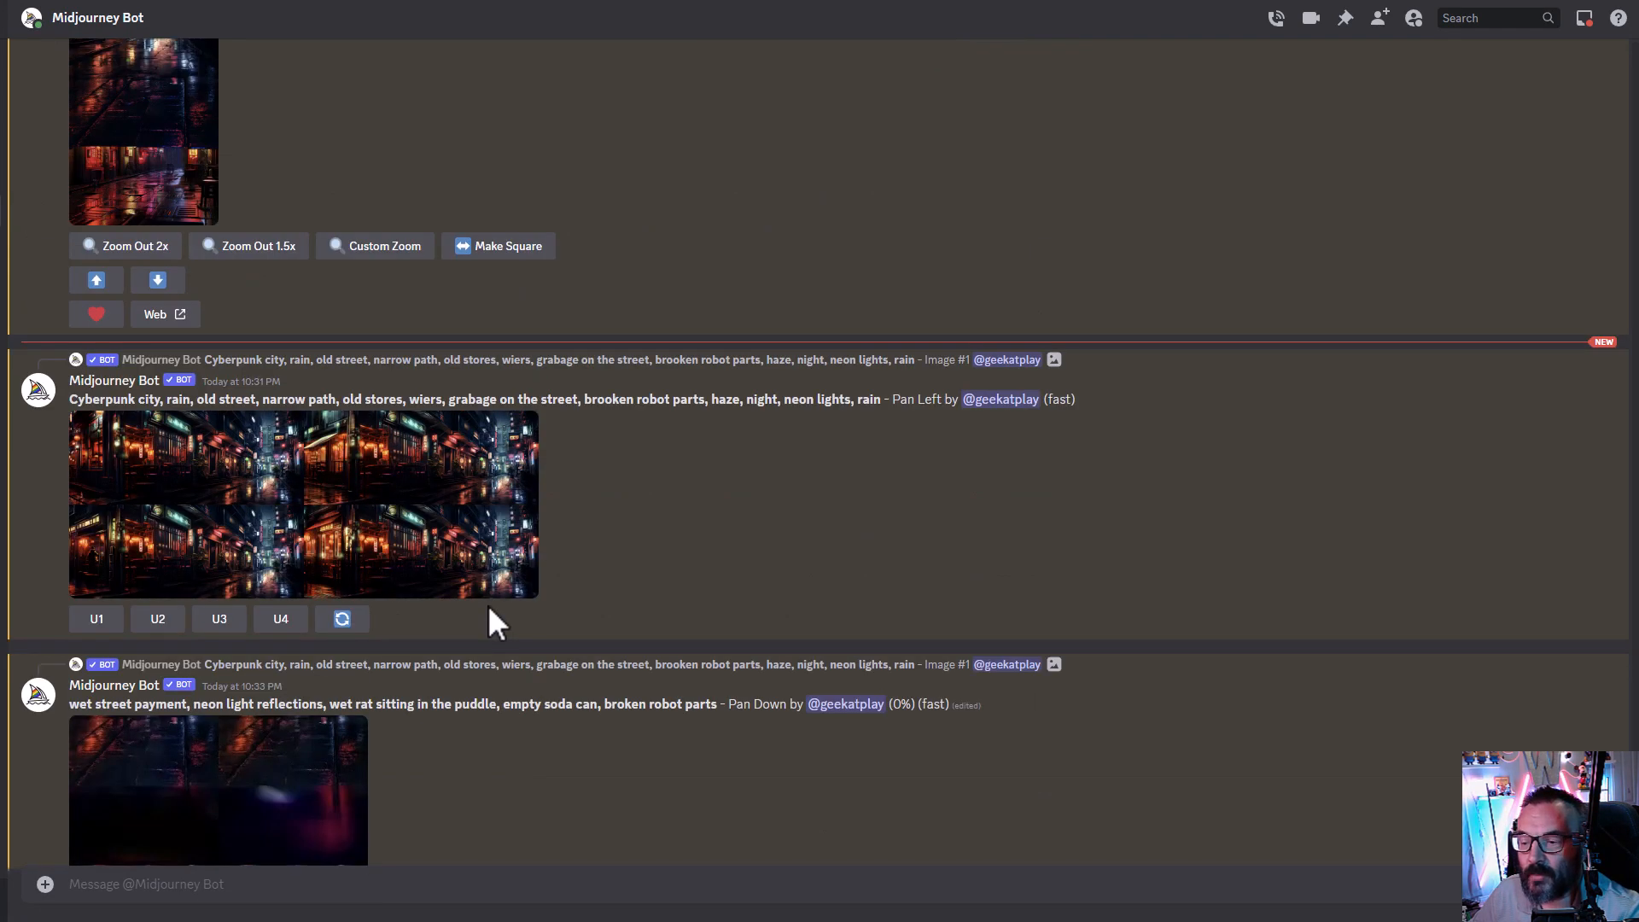
{"action": "scroll", "coordinate": [493, 622], "scroll_direction": "up", "scroll_amount": 1}
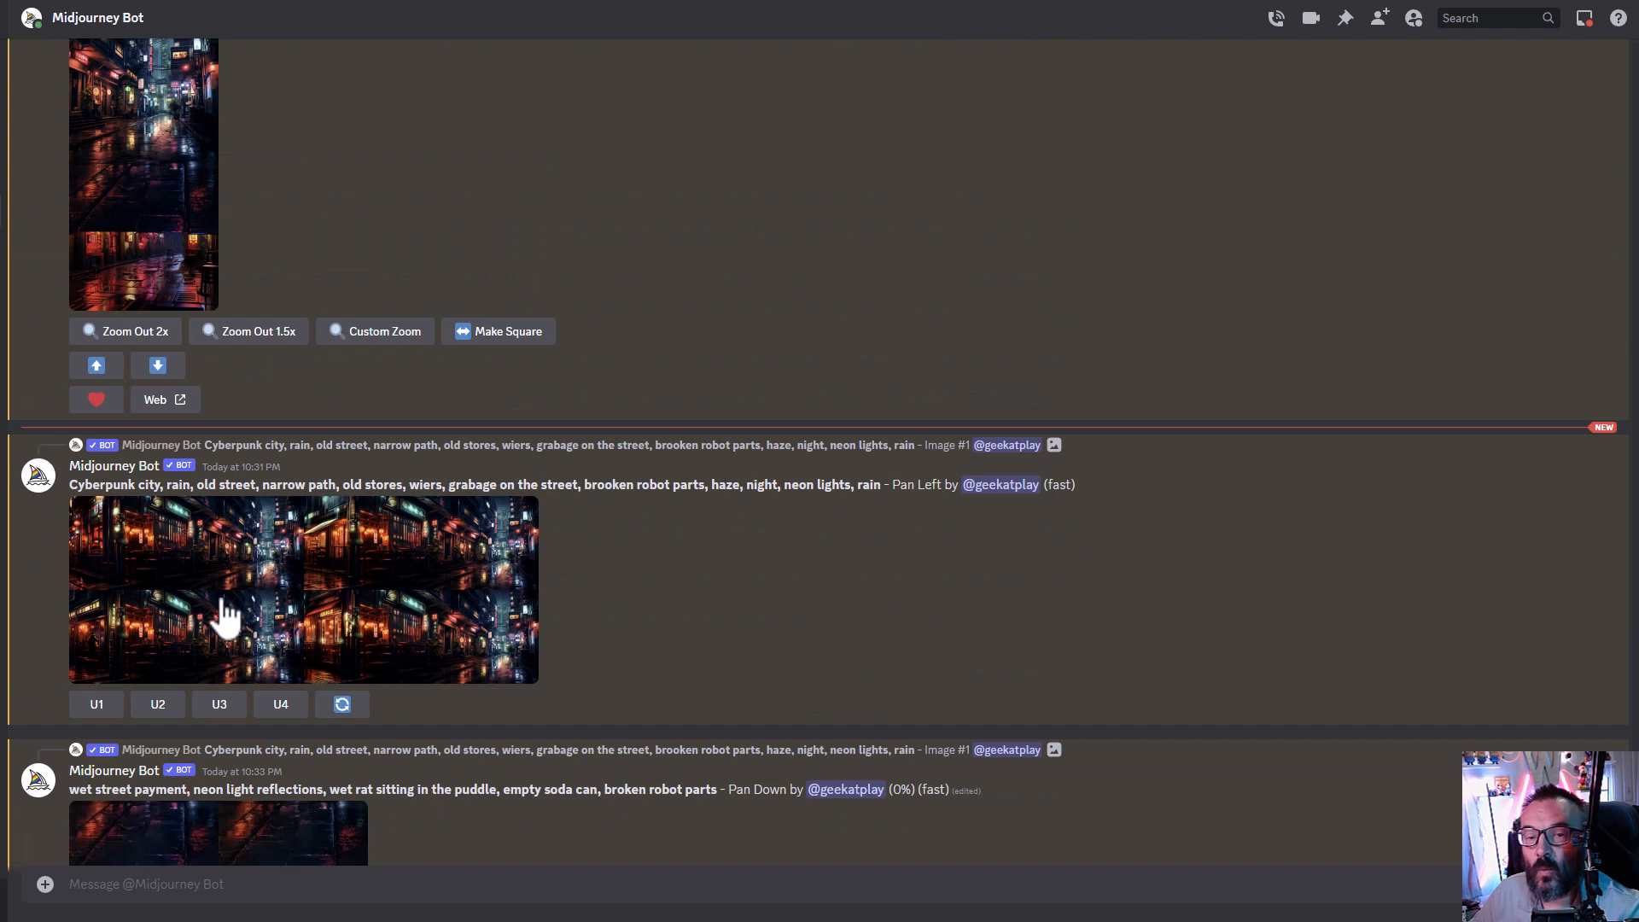
{"action": "left_click", "coordinate": [91, 705]}
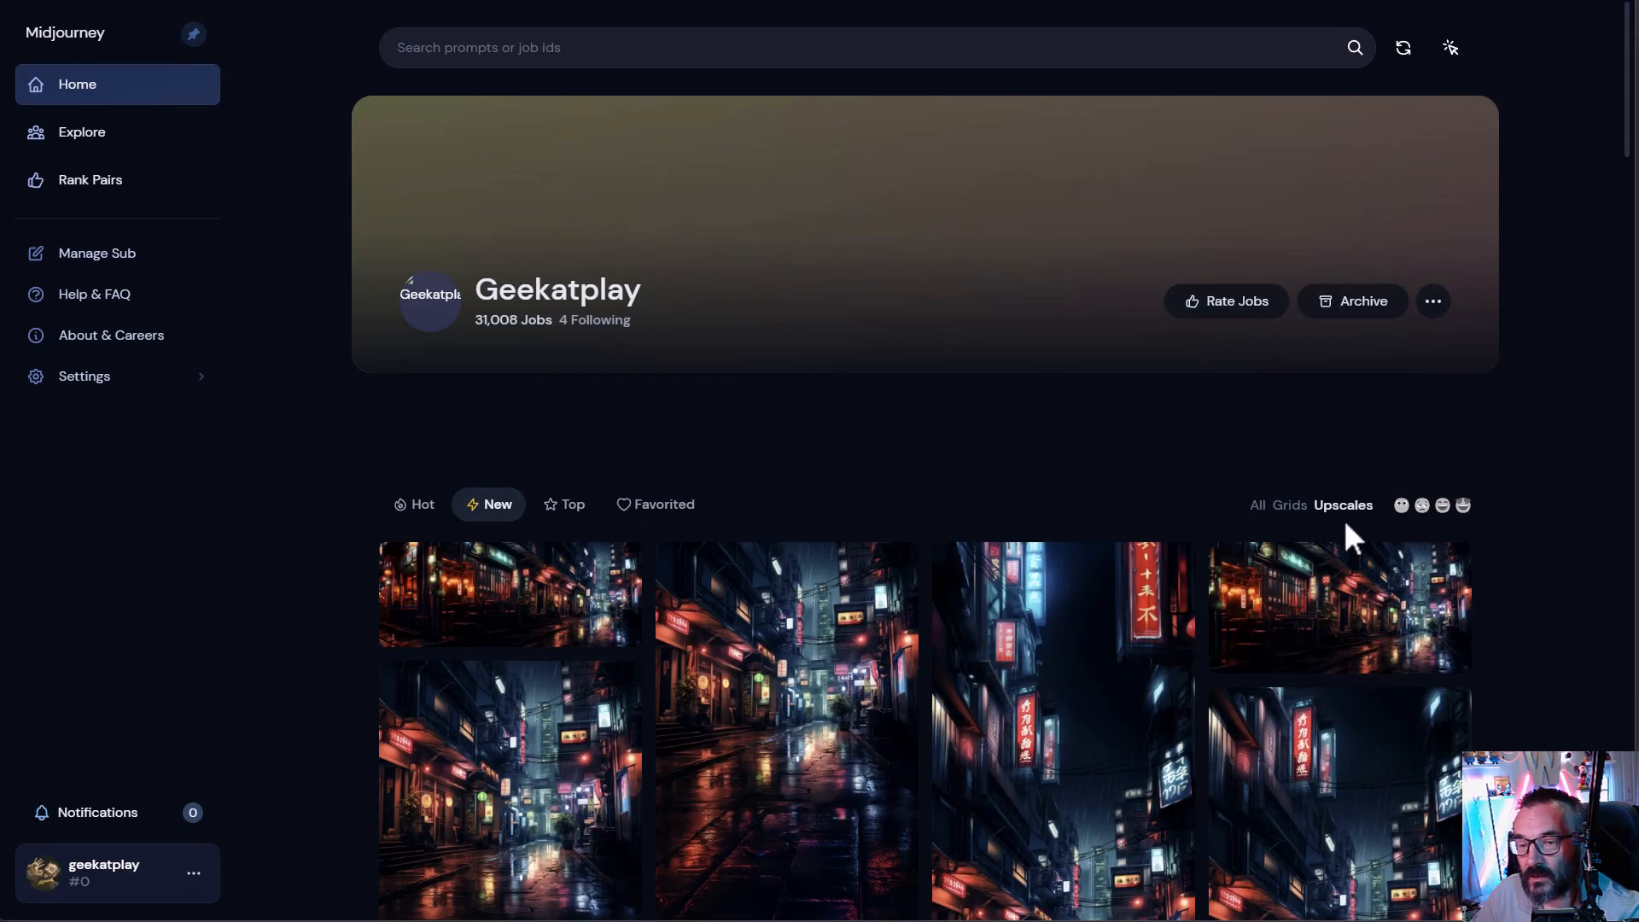
- Open the newest wide upscale in the web gallery and check its listed size
{"action": "scroll", "coordinate": [1347, 534], "scroll_direction": "down", "scroll_amount": 3}
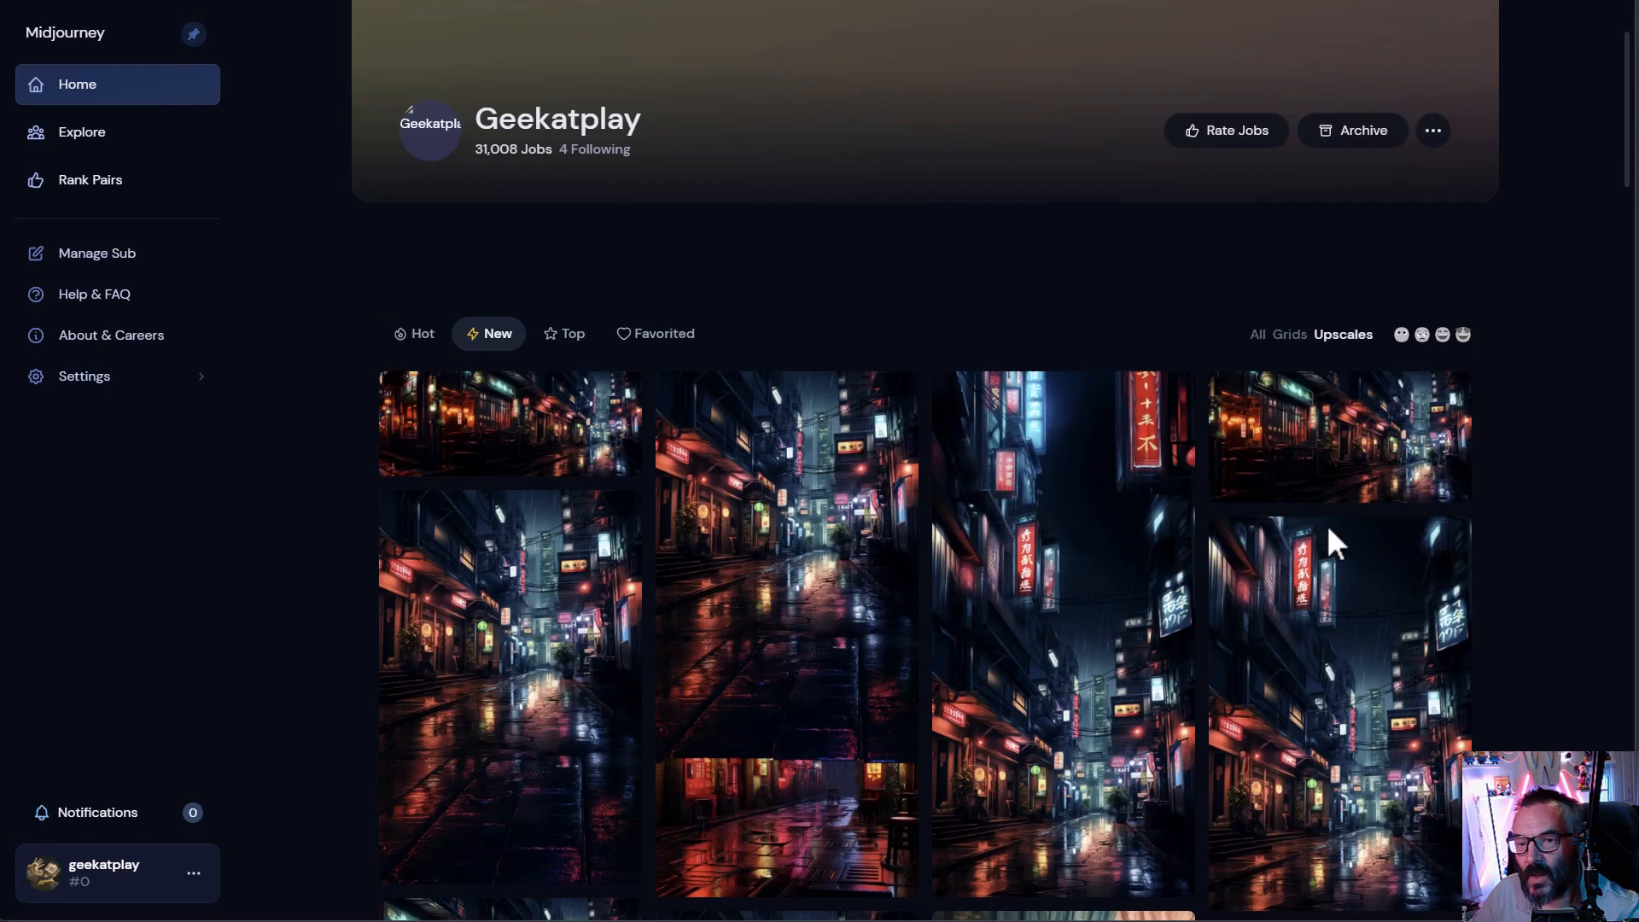
{"action": "scroll", "coordinate": [1474, 531], "scroll_direction": "down", "scroll_amount": 1}
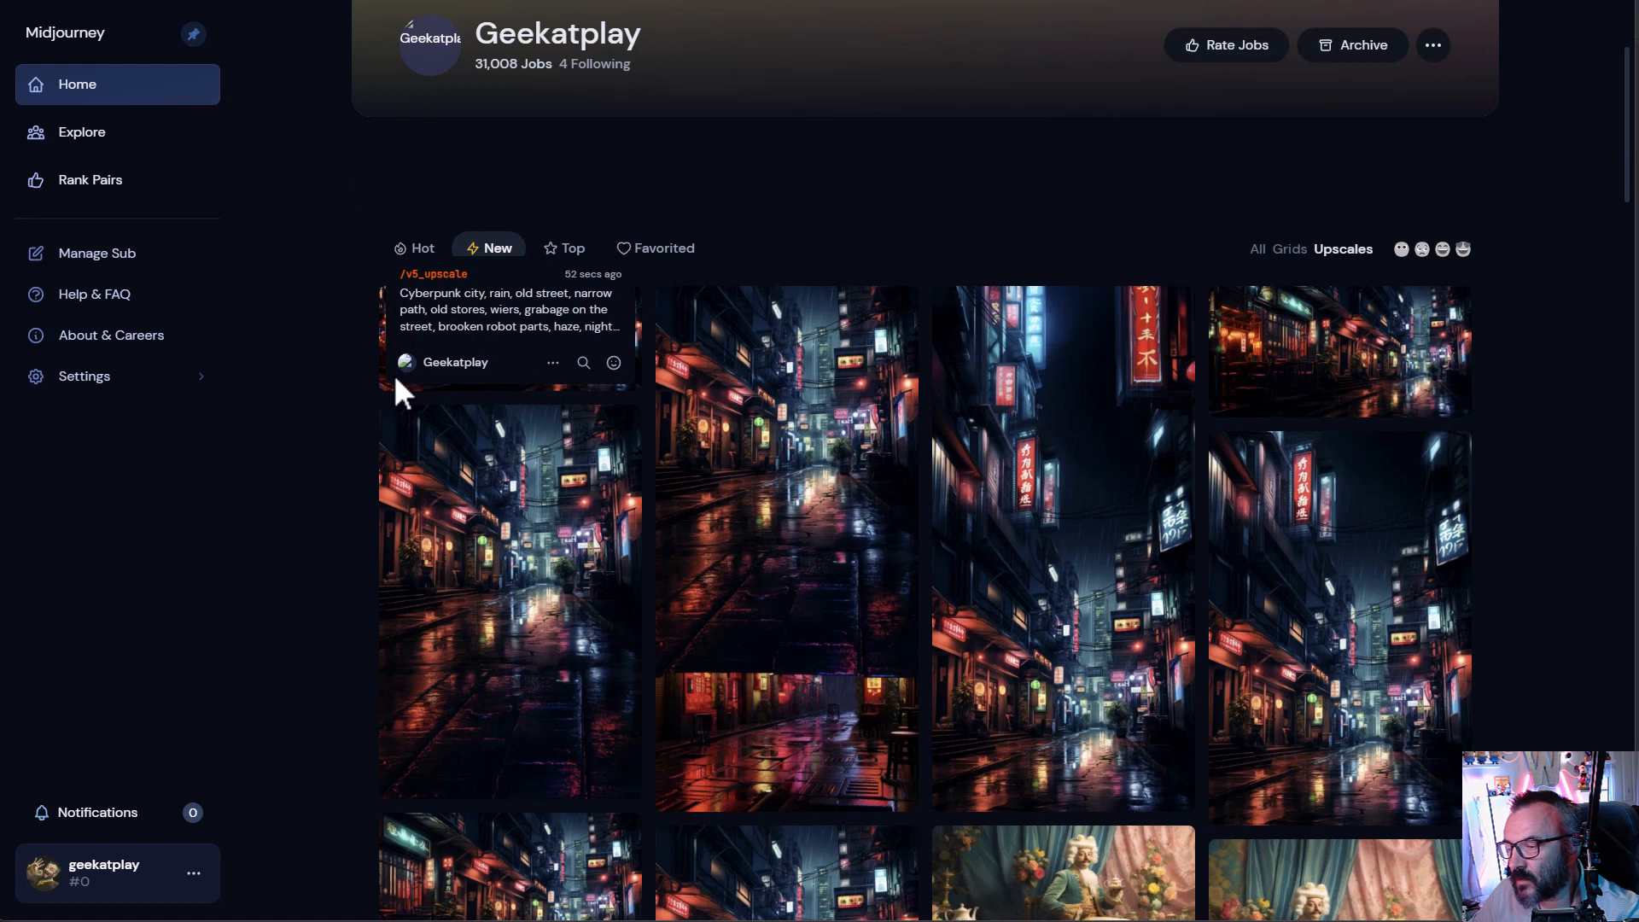
{"action": "left_click", "coordinate": [607, 384]}
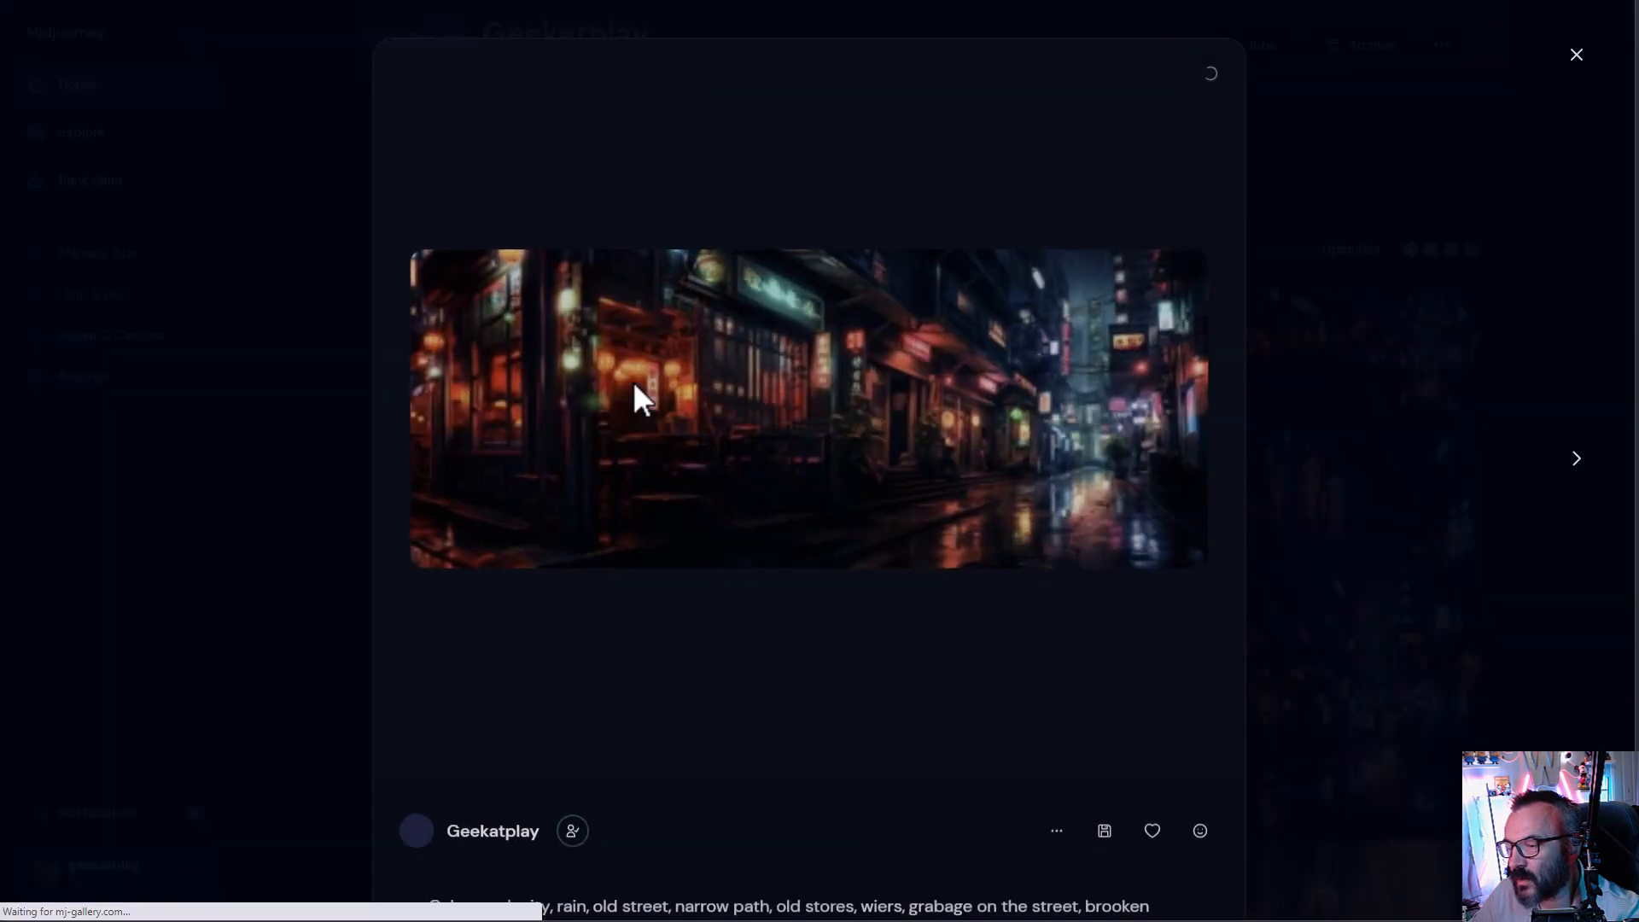
{"action": "scroll", "coordinate": [1025, 430], "scroll_direction": "down", "scroll_amount": 4}
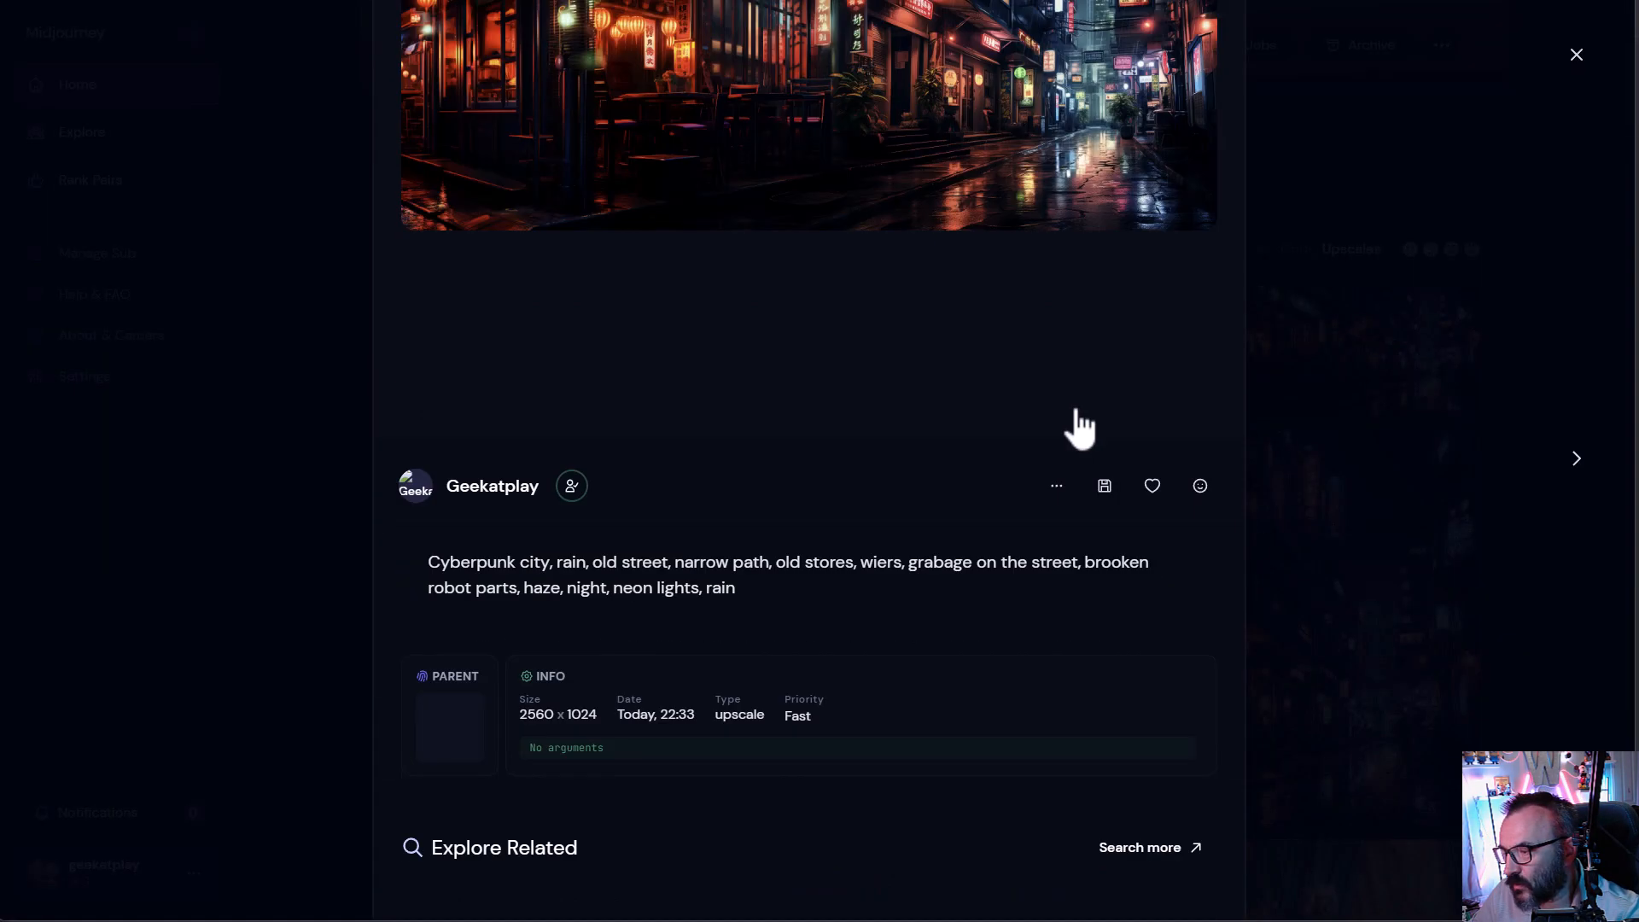
{"action": "left_click_drag", "start_coordinate": [517, 713], "coordinate": [555, 715]}
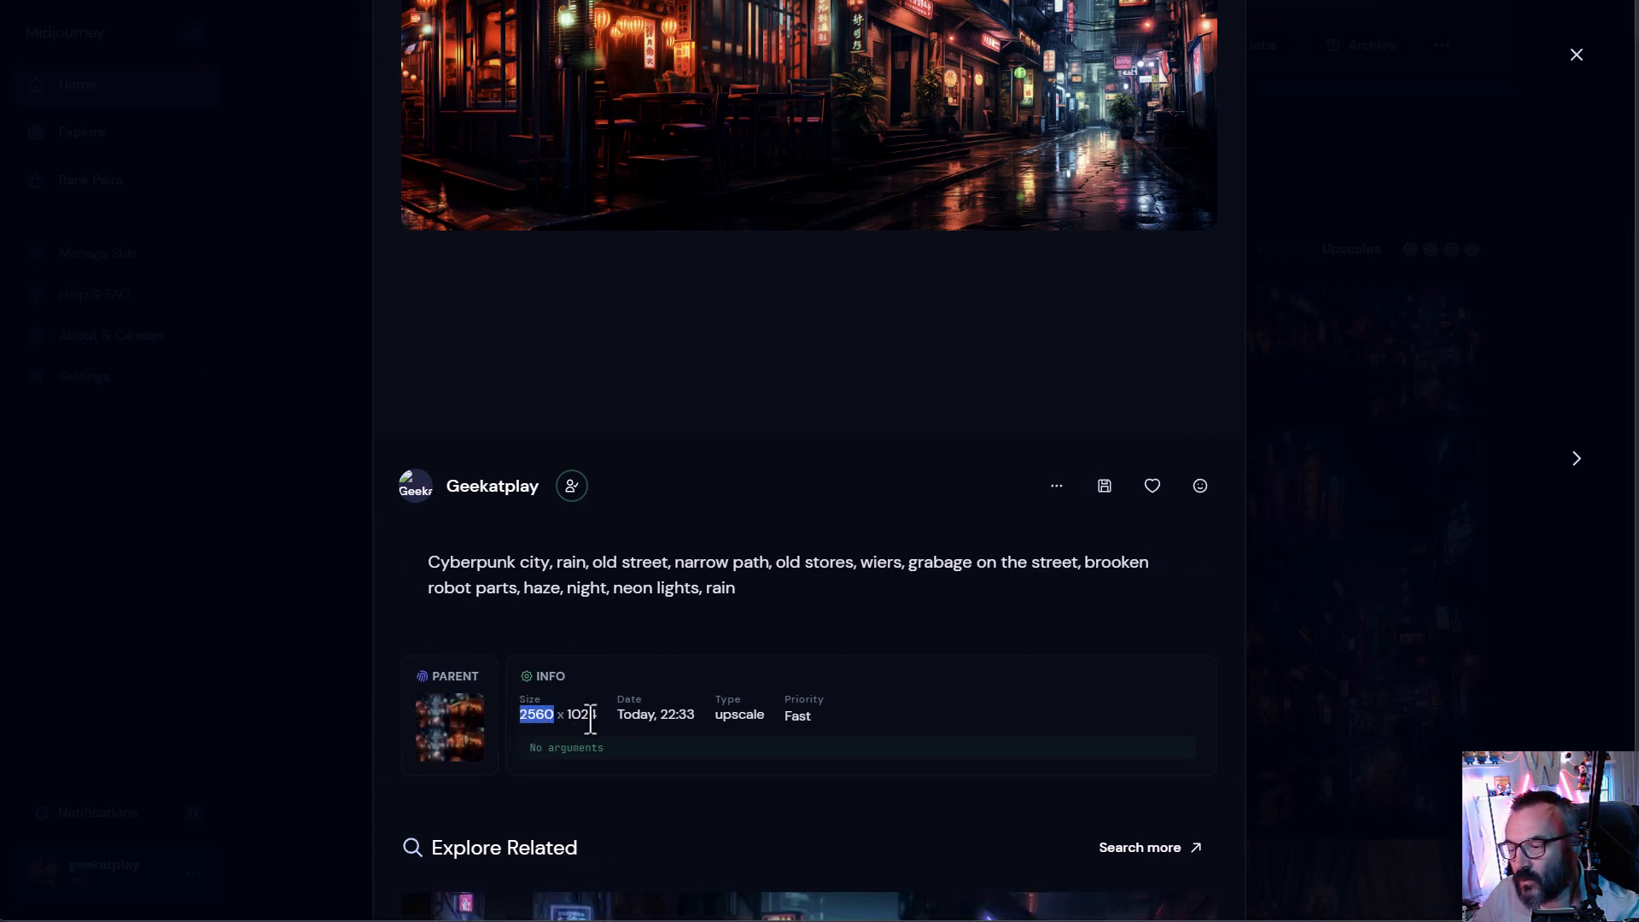
- Highlight the width and height in the wide upscale's info details, then return to the chat
{"action": "left_click_drag", "start_coordinate": [567, 714], "coordinate": [601, 718]}
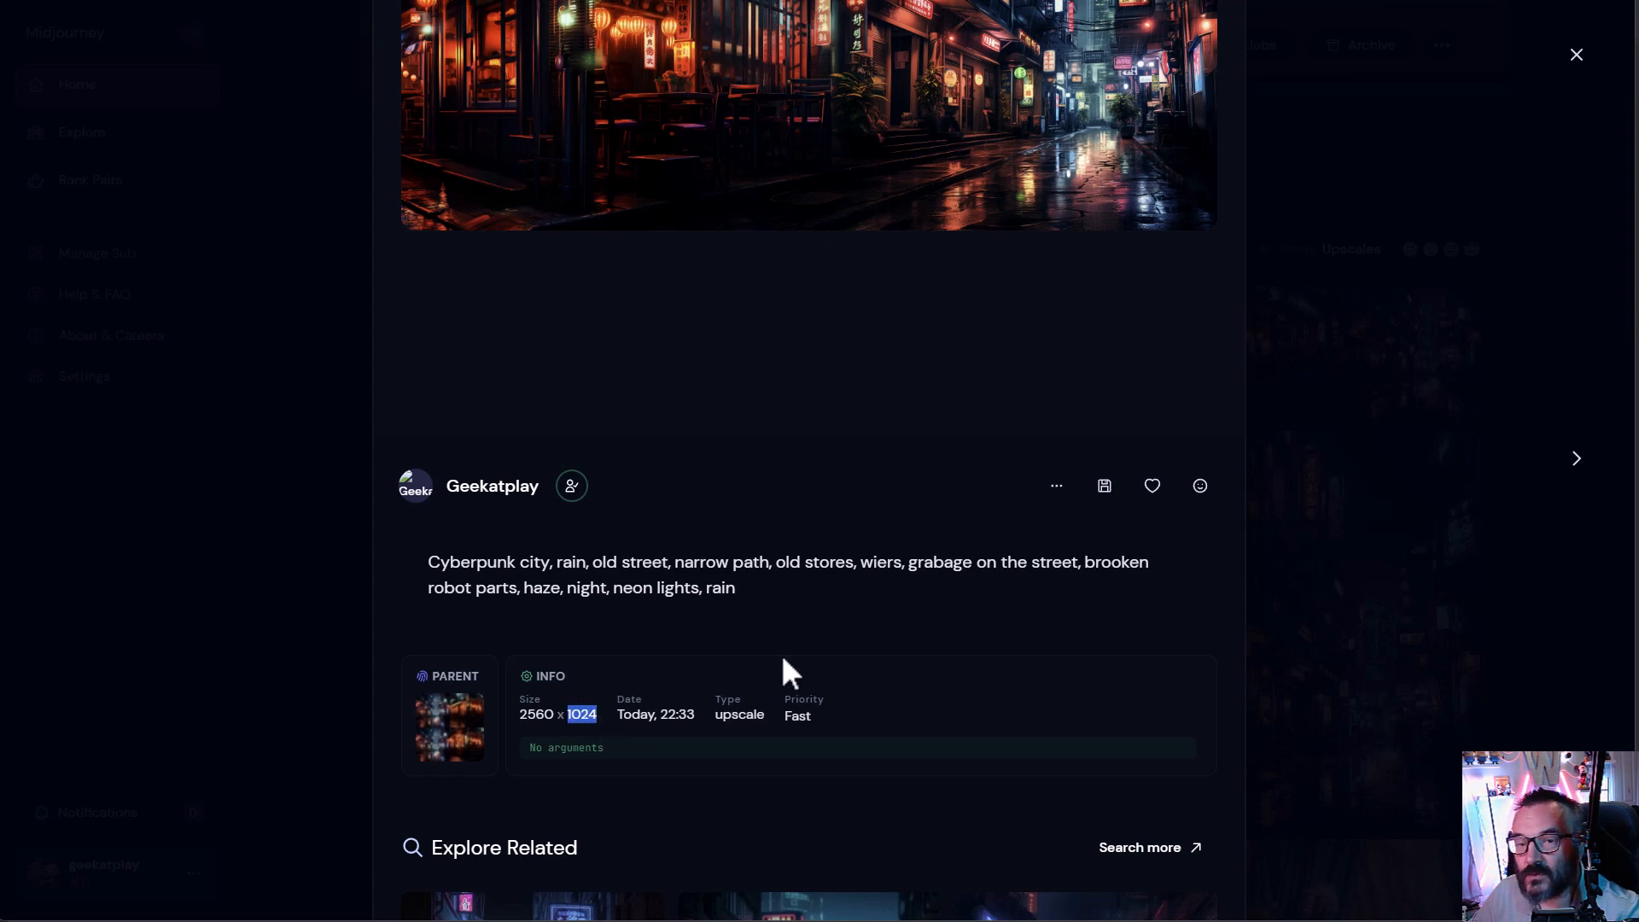
{"action": "scroll", "coordinate": [996, 282], "scroll_direction": "up", "scroll_amount": 2}
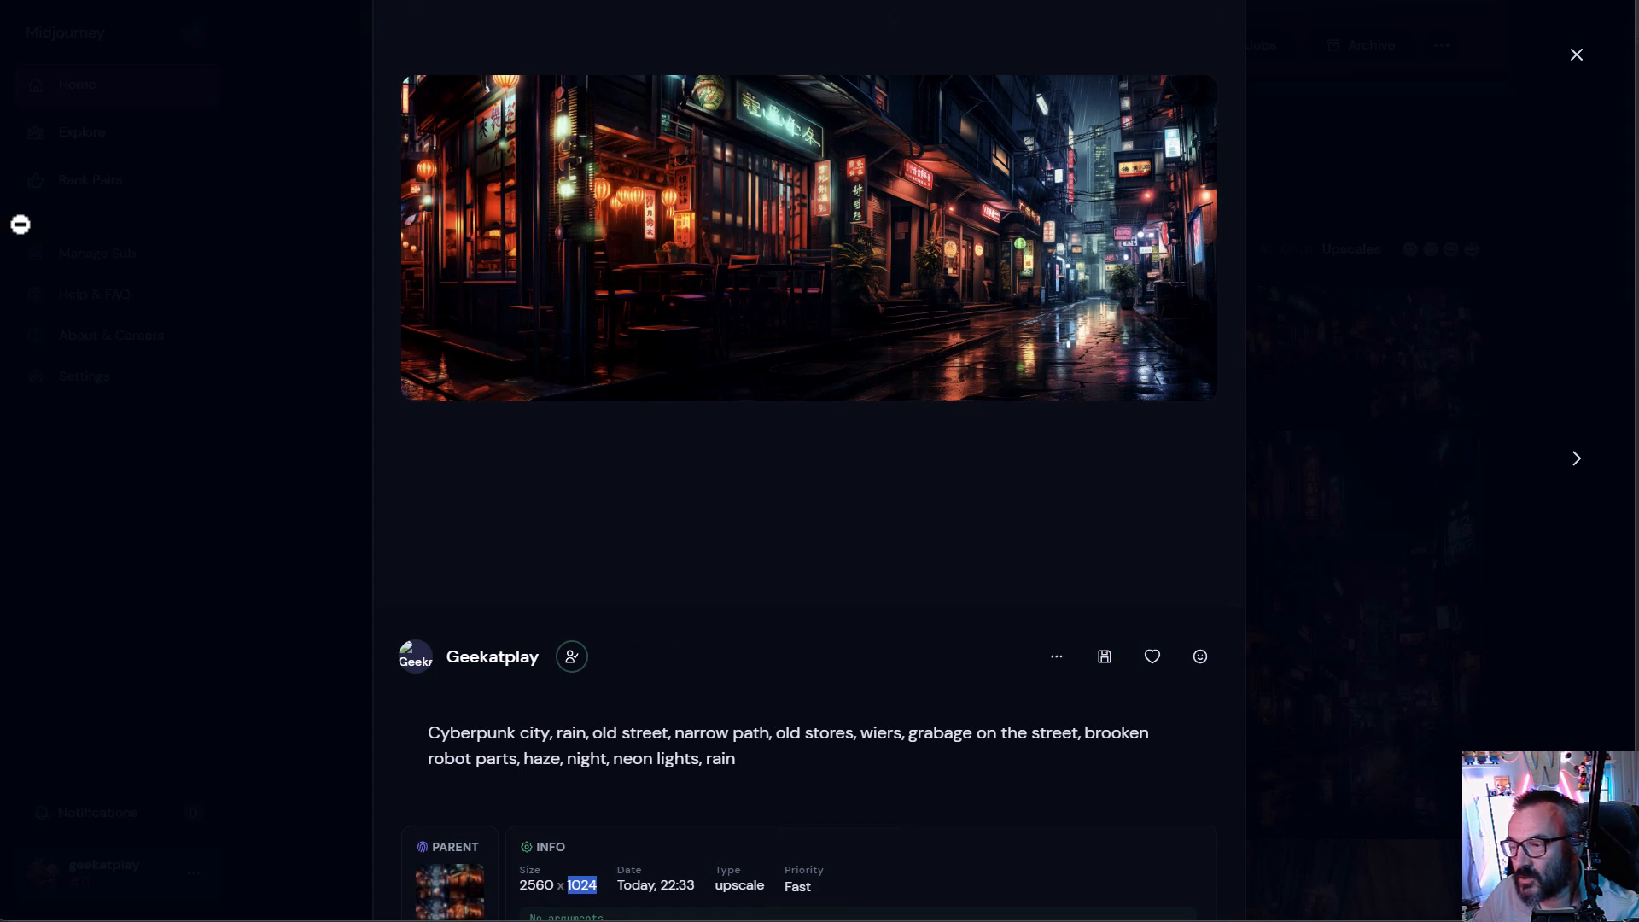
{"action": "scroll", "coordinate": [776, 392], "scroll_direction": "down", "scroll_amount": 1}
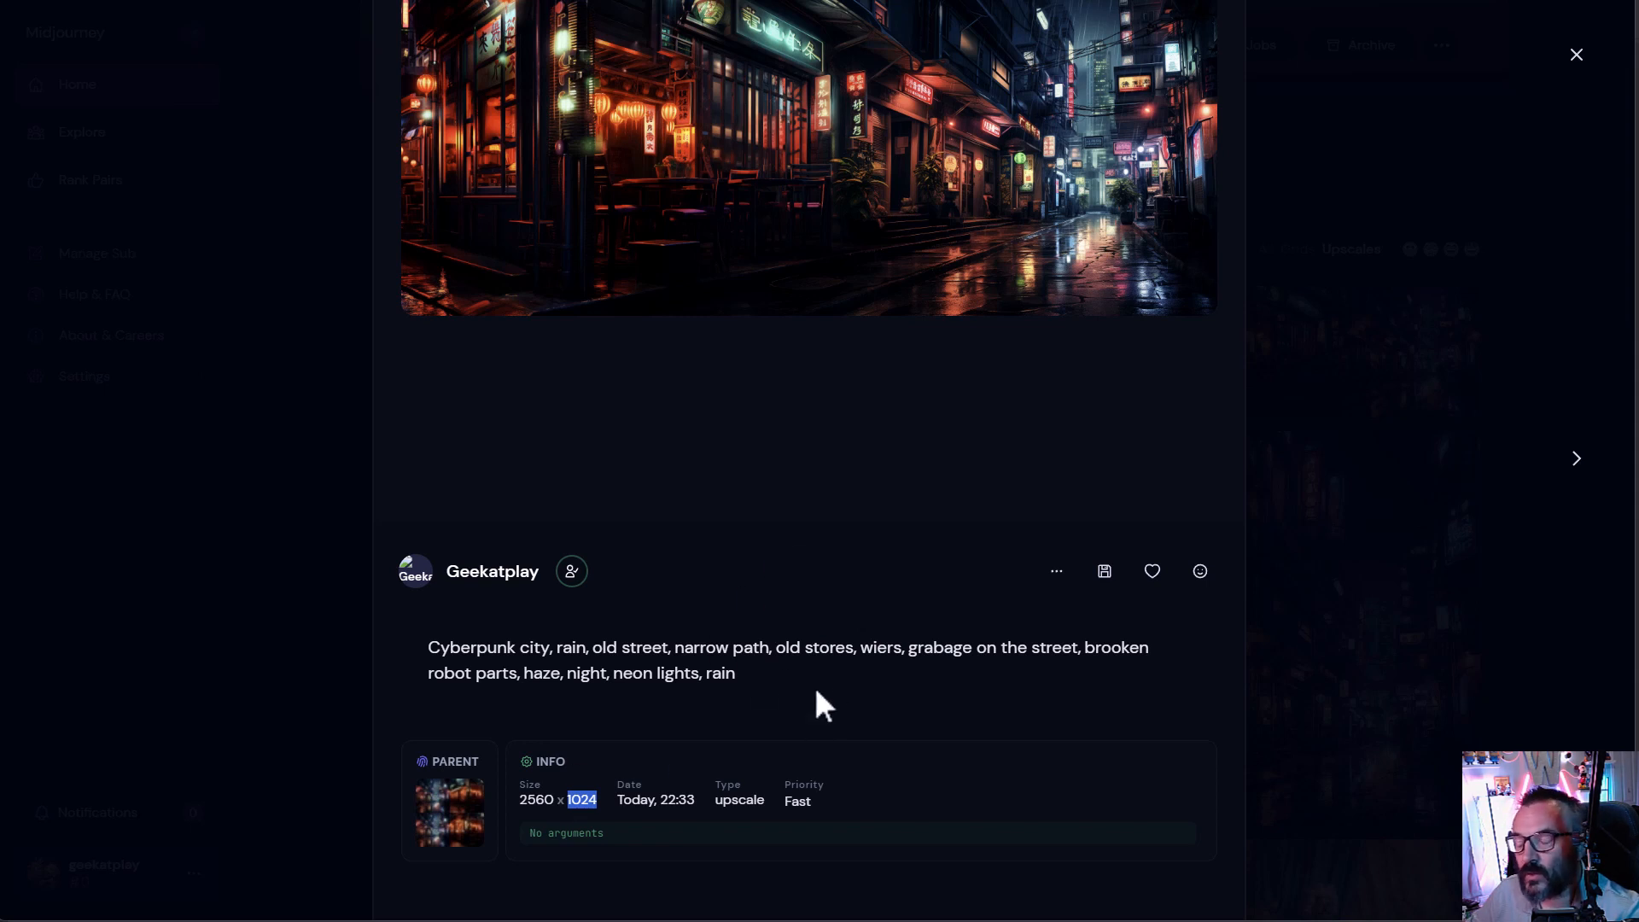
{"action": "left_click", "coordinate": [426, 712]}
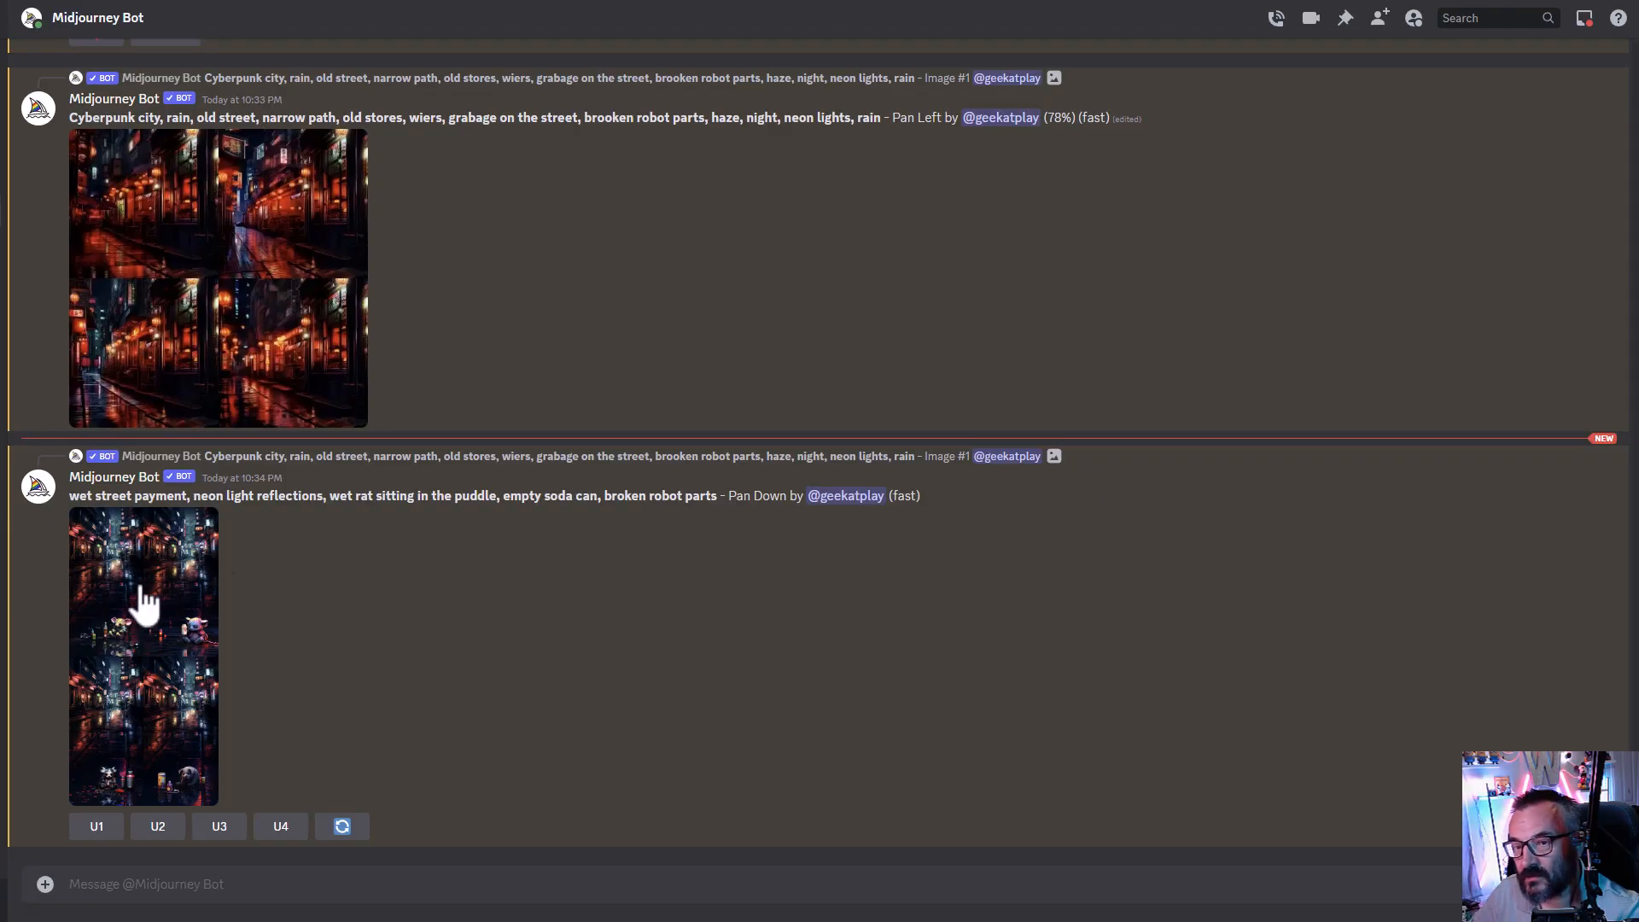
- Enlarge the rat Pan Down grid to compare its images, then upscale its second image
{"action": "left_click", "coordinate": [139, 604]}
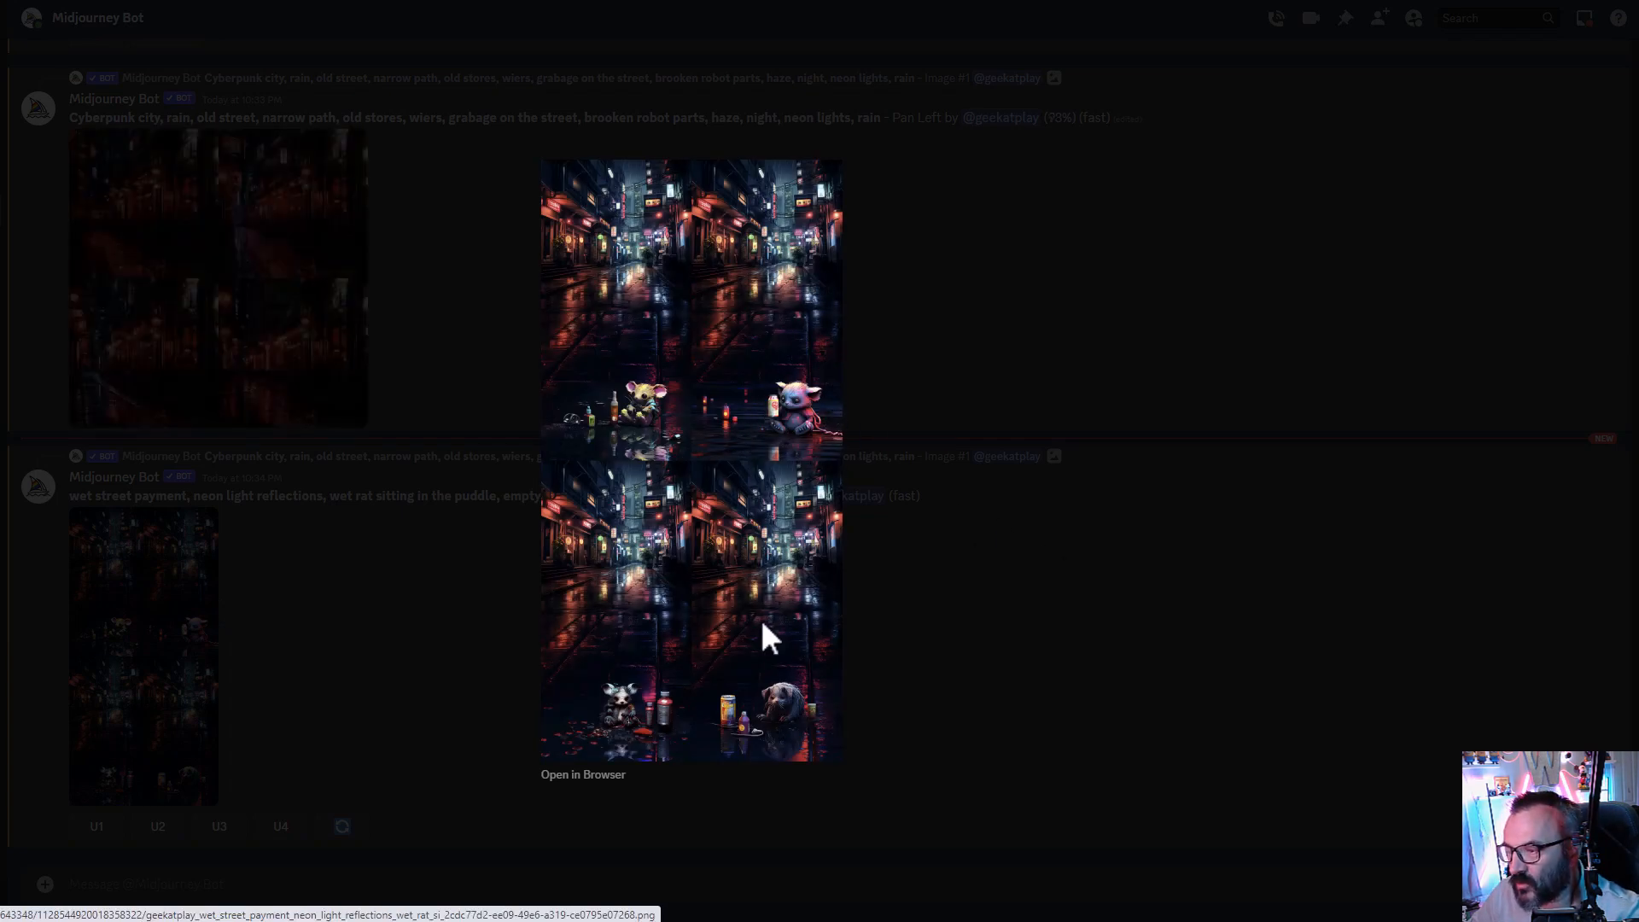
{"action": "left_click", "coordinate": [406, 666]}
{"action": "left_click", "coordinate": [157, 826]}
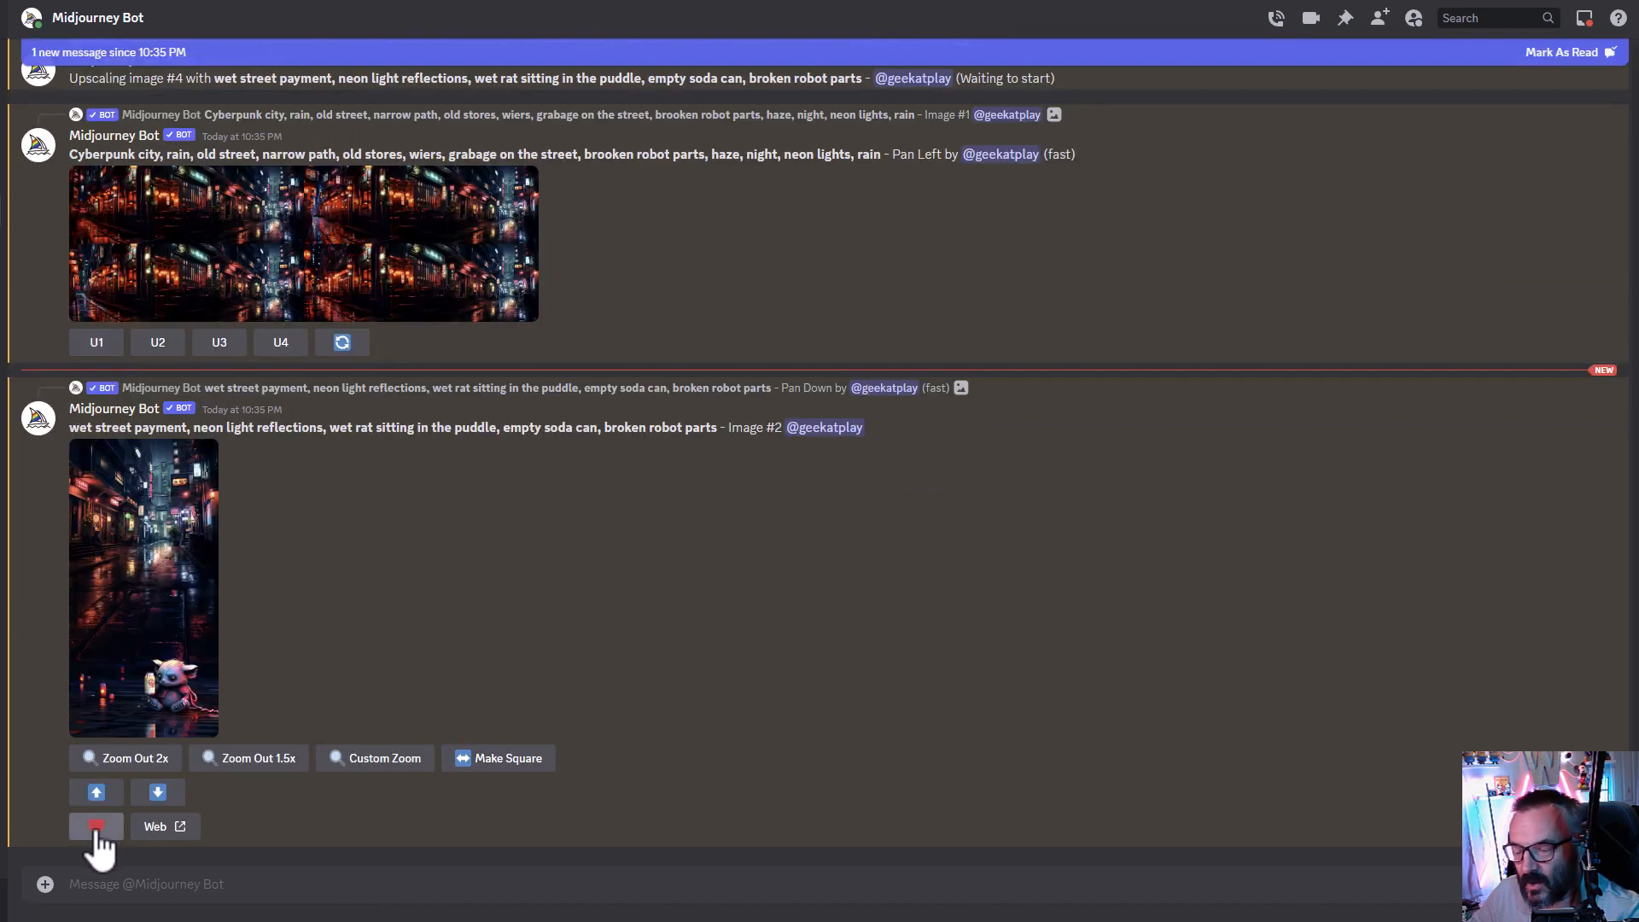
- Upscale the second image of the newest wide Pan Left grid
{"action": "scroll", "coordinate": [183, 476], "scroll_direction": "up", "scroll_amount": 2}
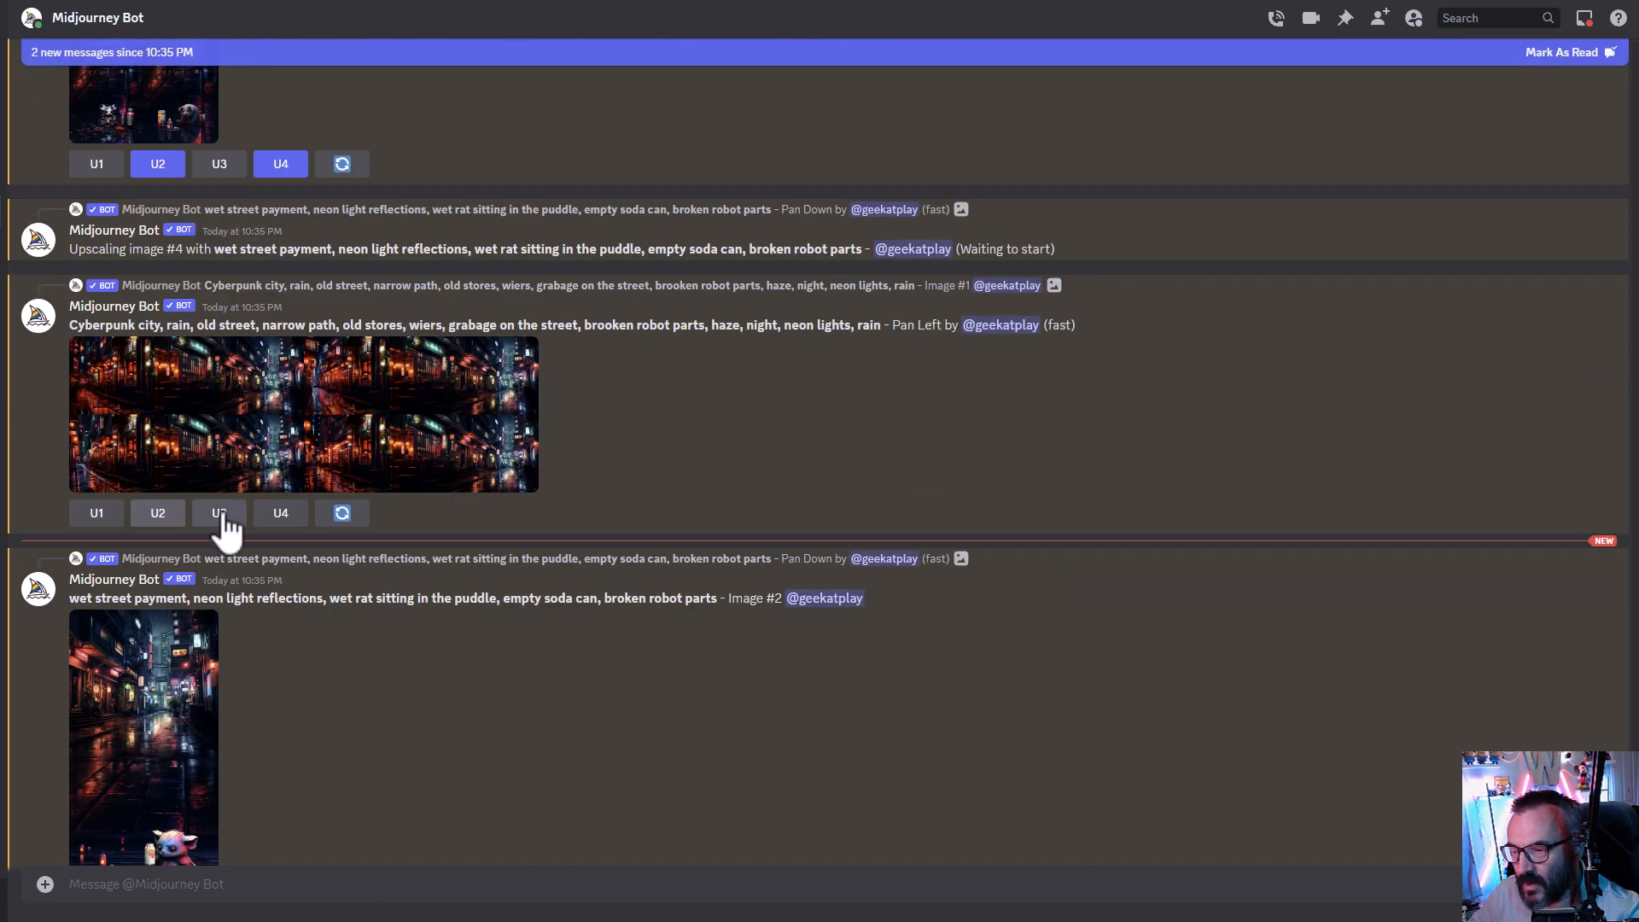
{"action": "left_click", "coordinate": [157, 437]}
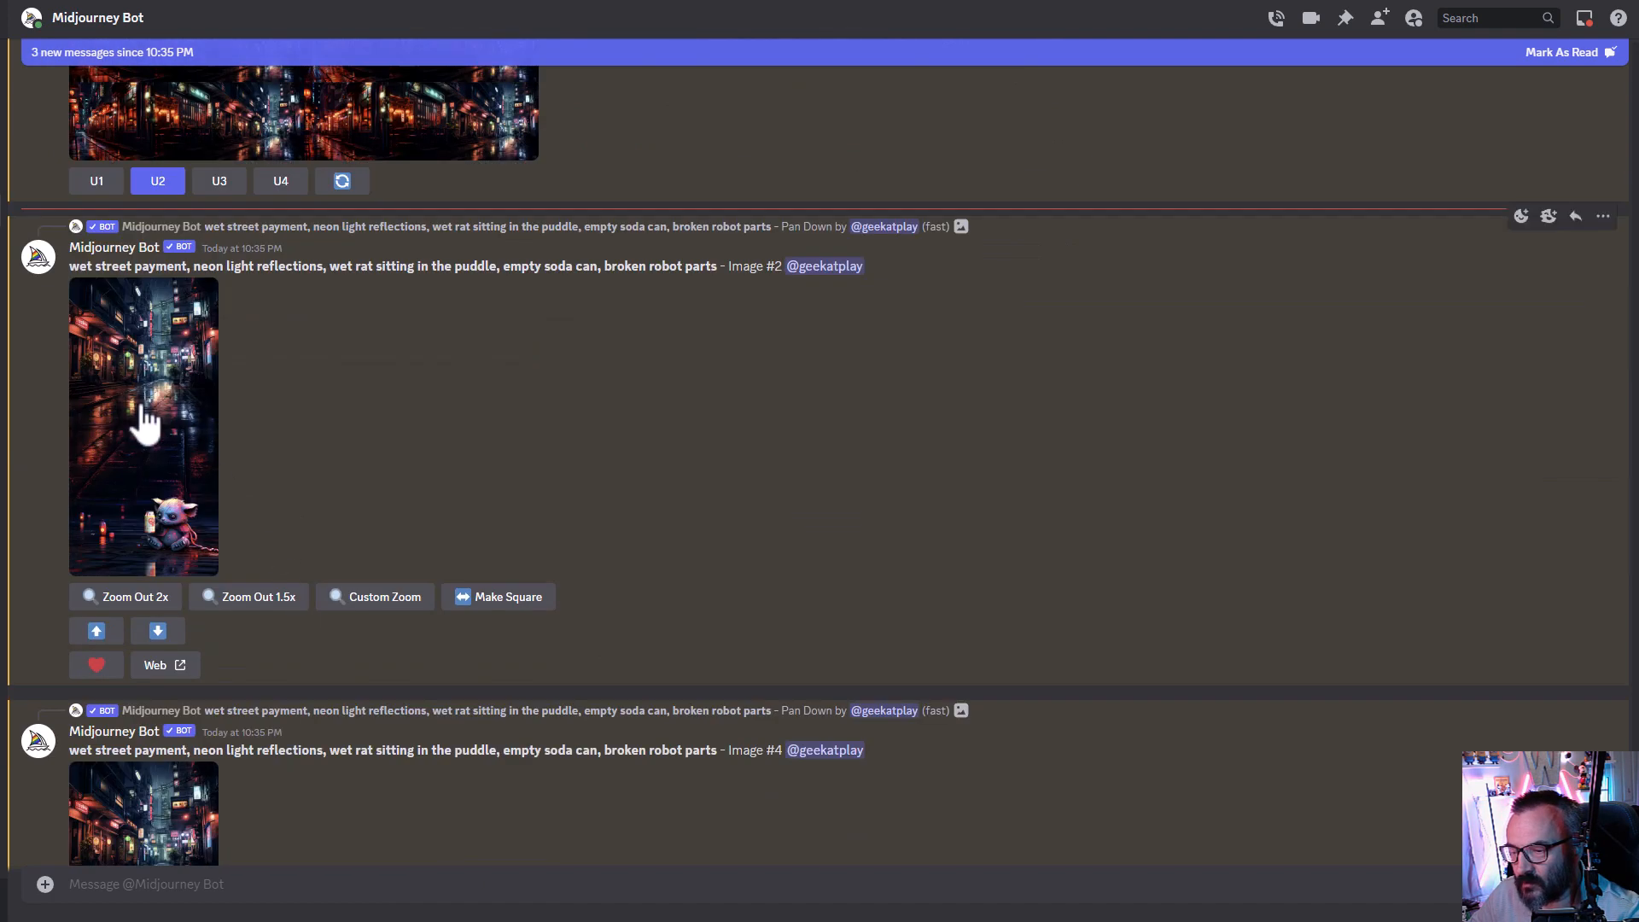
- Enlarge the two new upscaled rat street images one after another to inspect them
{"action": "left_click", "coordinate": [139, 421]}
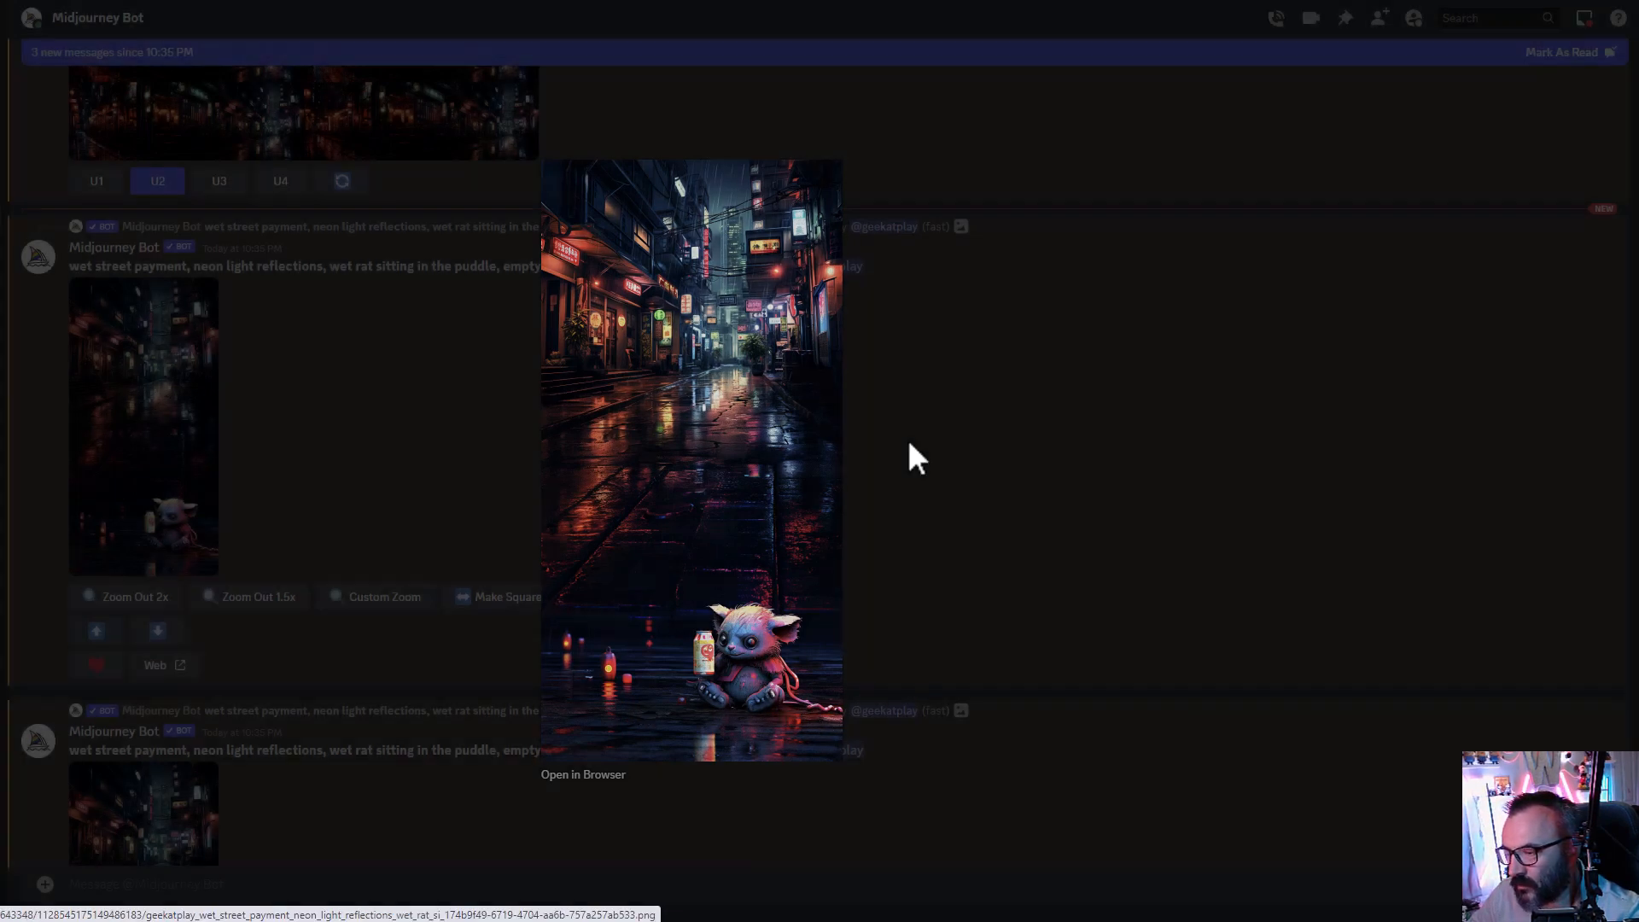
{"action": "left_click", "coordinate": [908, 444]}
{"action": "scroll", "coordinate": [239, 613], "scroll_direction": "down", "scroll_amount": 5}
{"action": "left_click", "coordinate": [220, 630]}
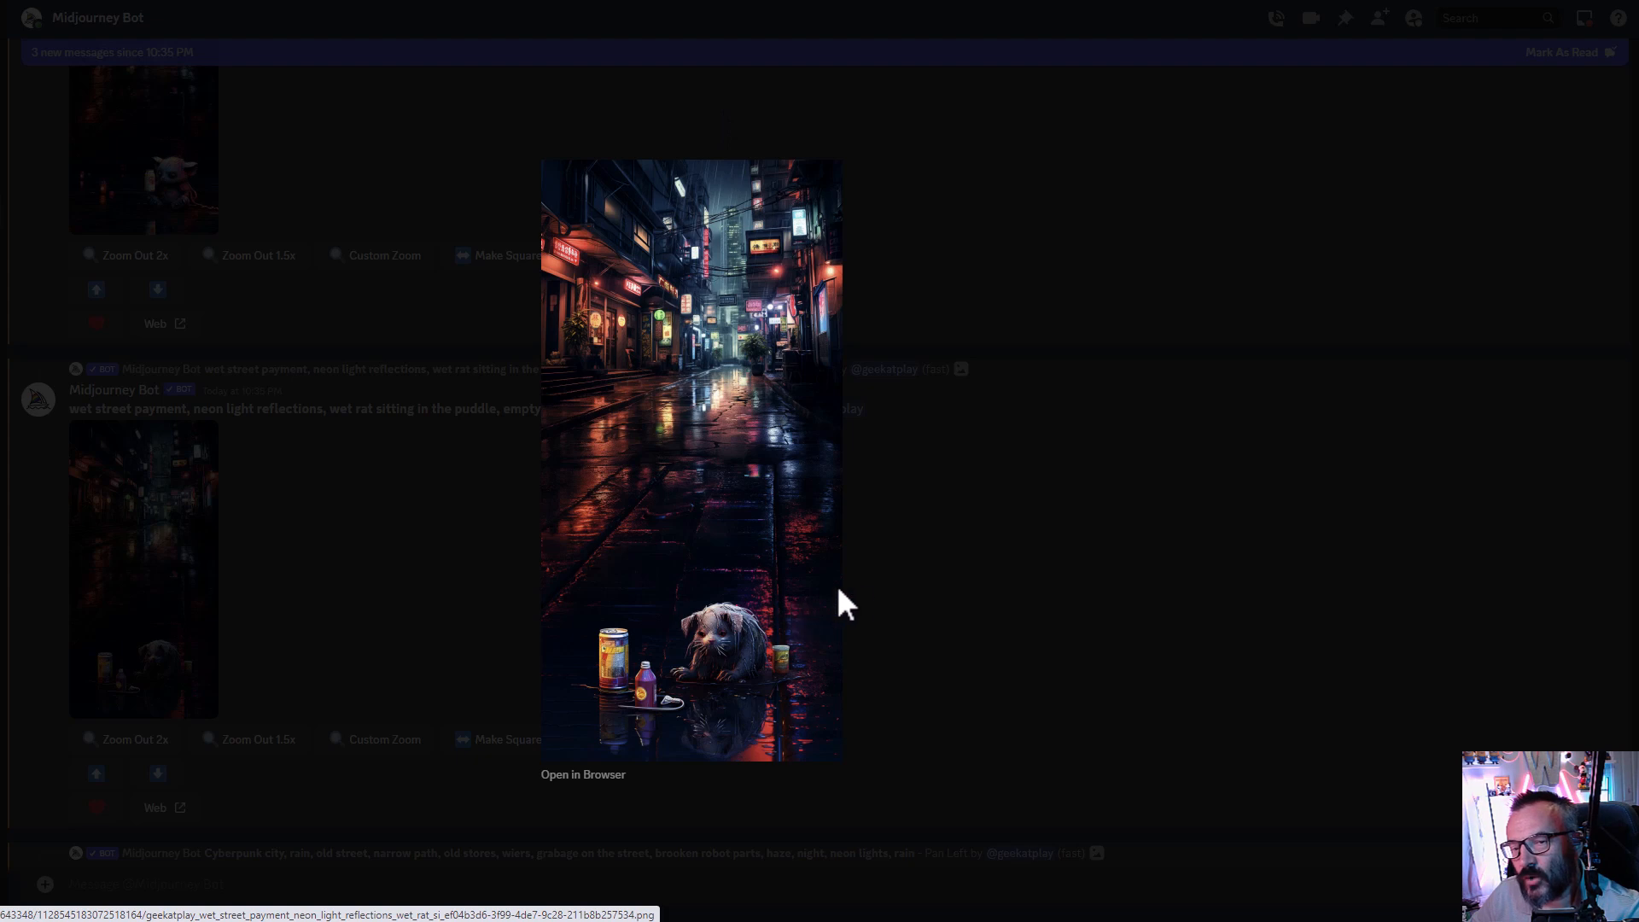
{"action": "left_click", "coordinate": [910, 511]}
- Enlarge the new wide Pan Left upscale to inspect it
{"action": "scroll", "coordinate": [910, 511], "scroll_direction": "down", "scroll_amount": 4}
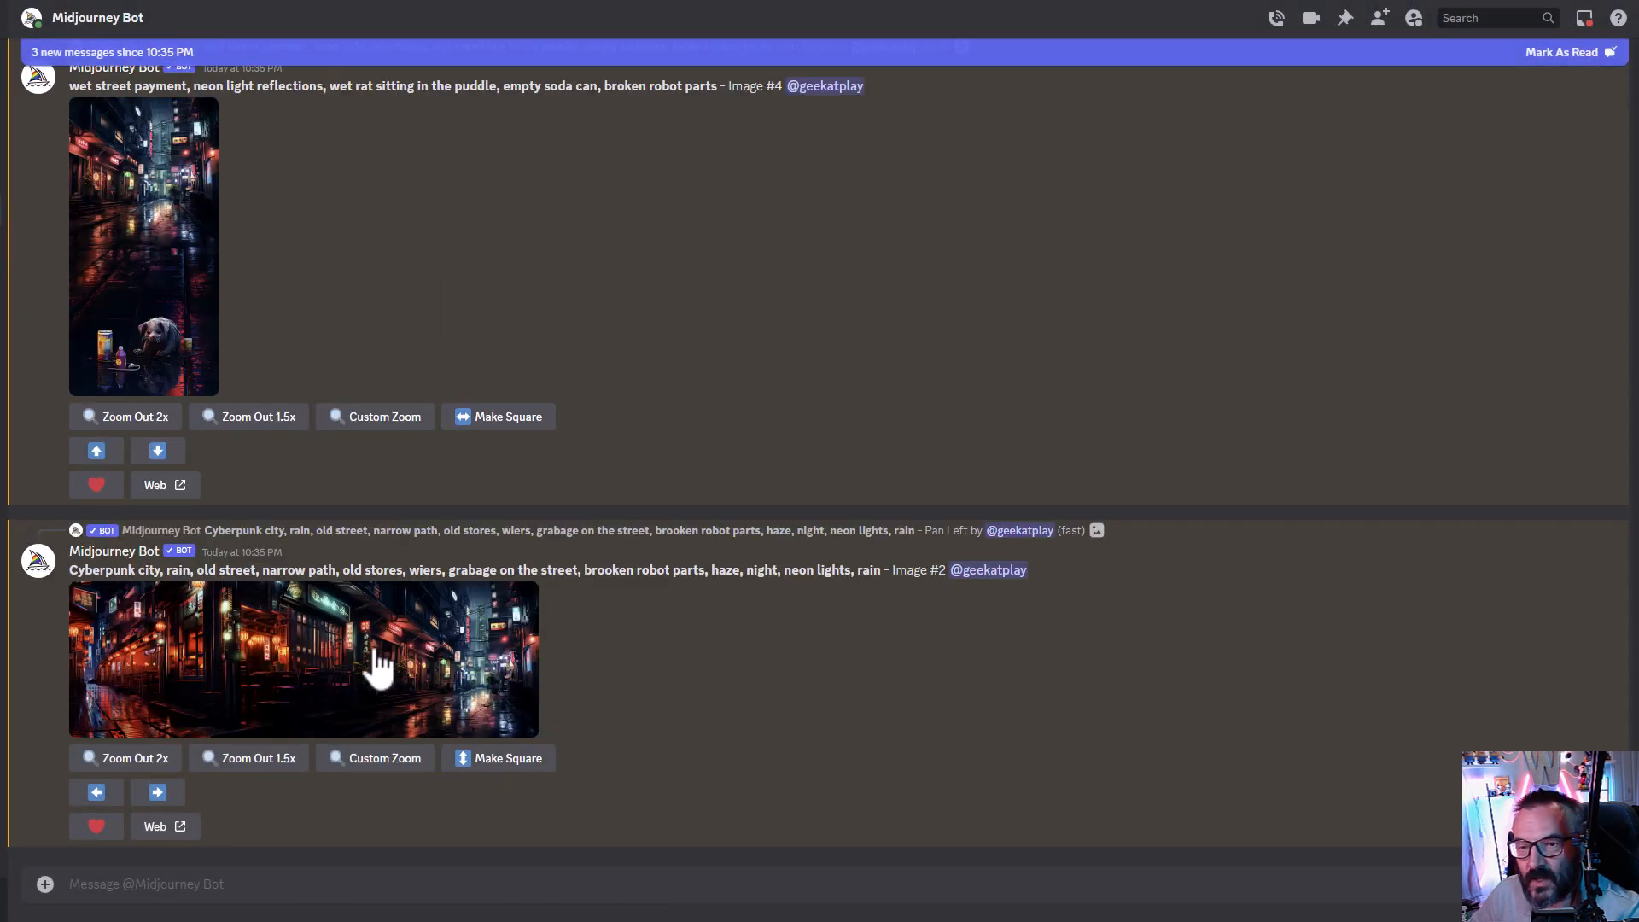
{"action": "left_click", "coordinate": [437, 659]}
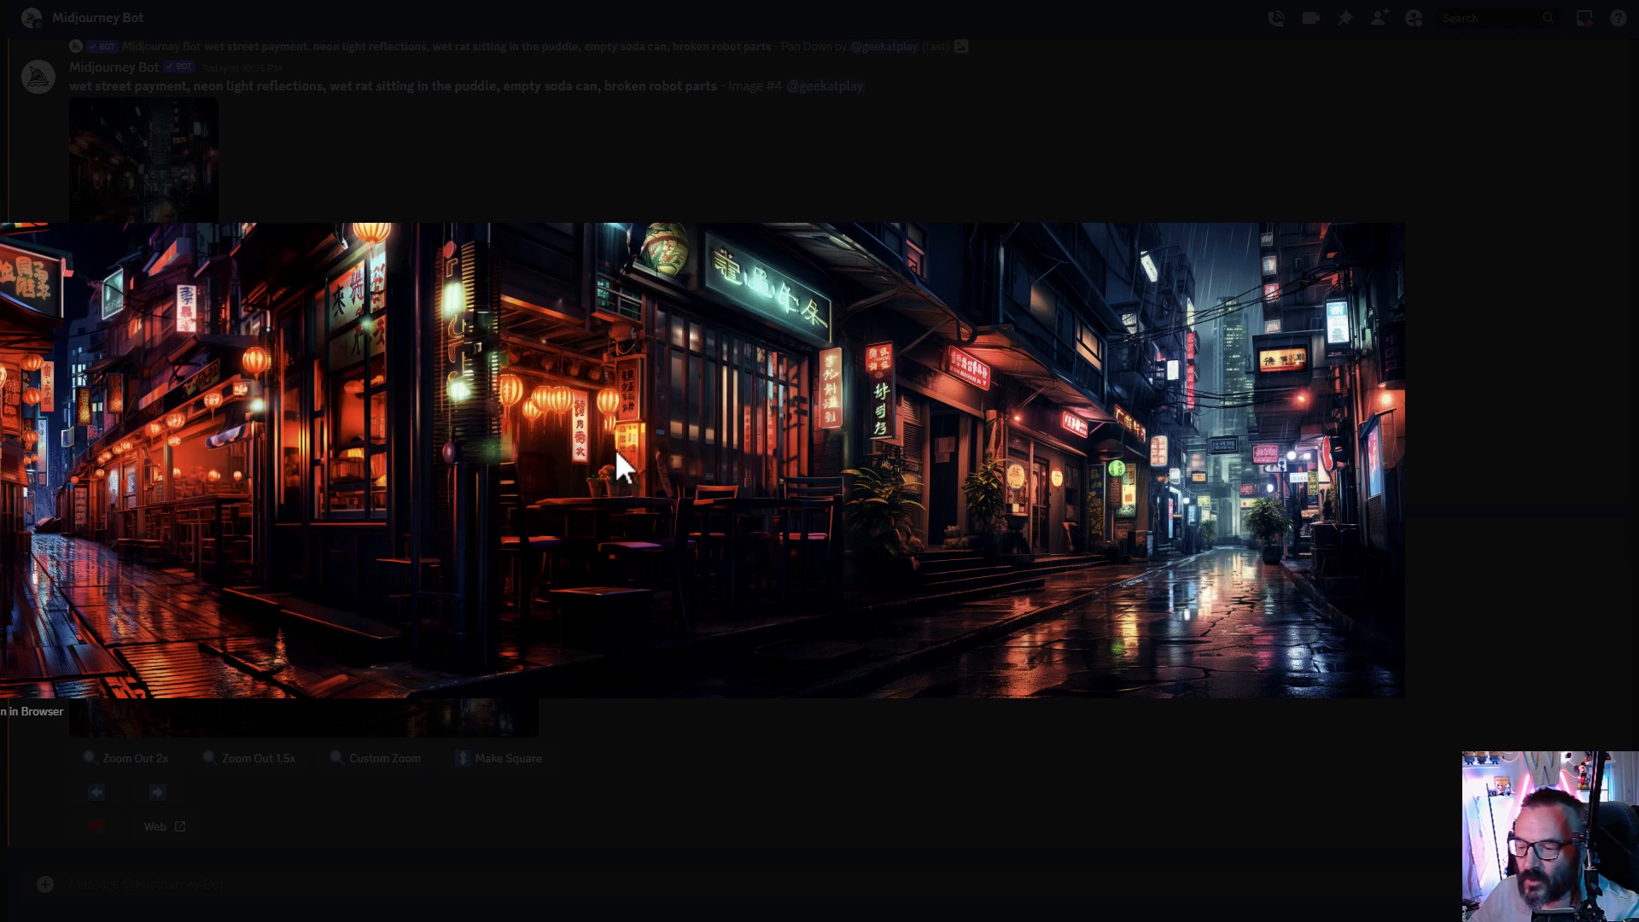
{"action": "left_click", "coordinate": [1501, 341]}
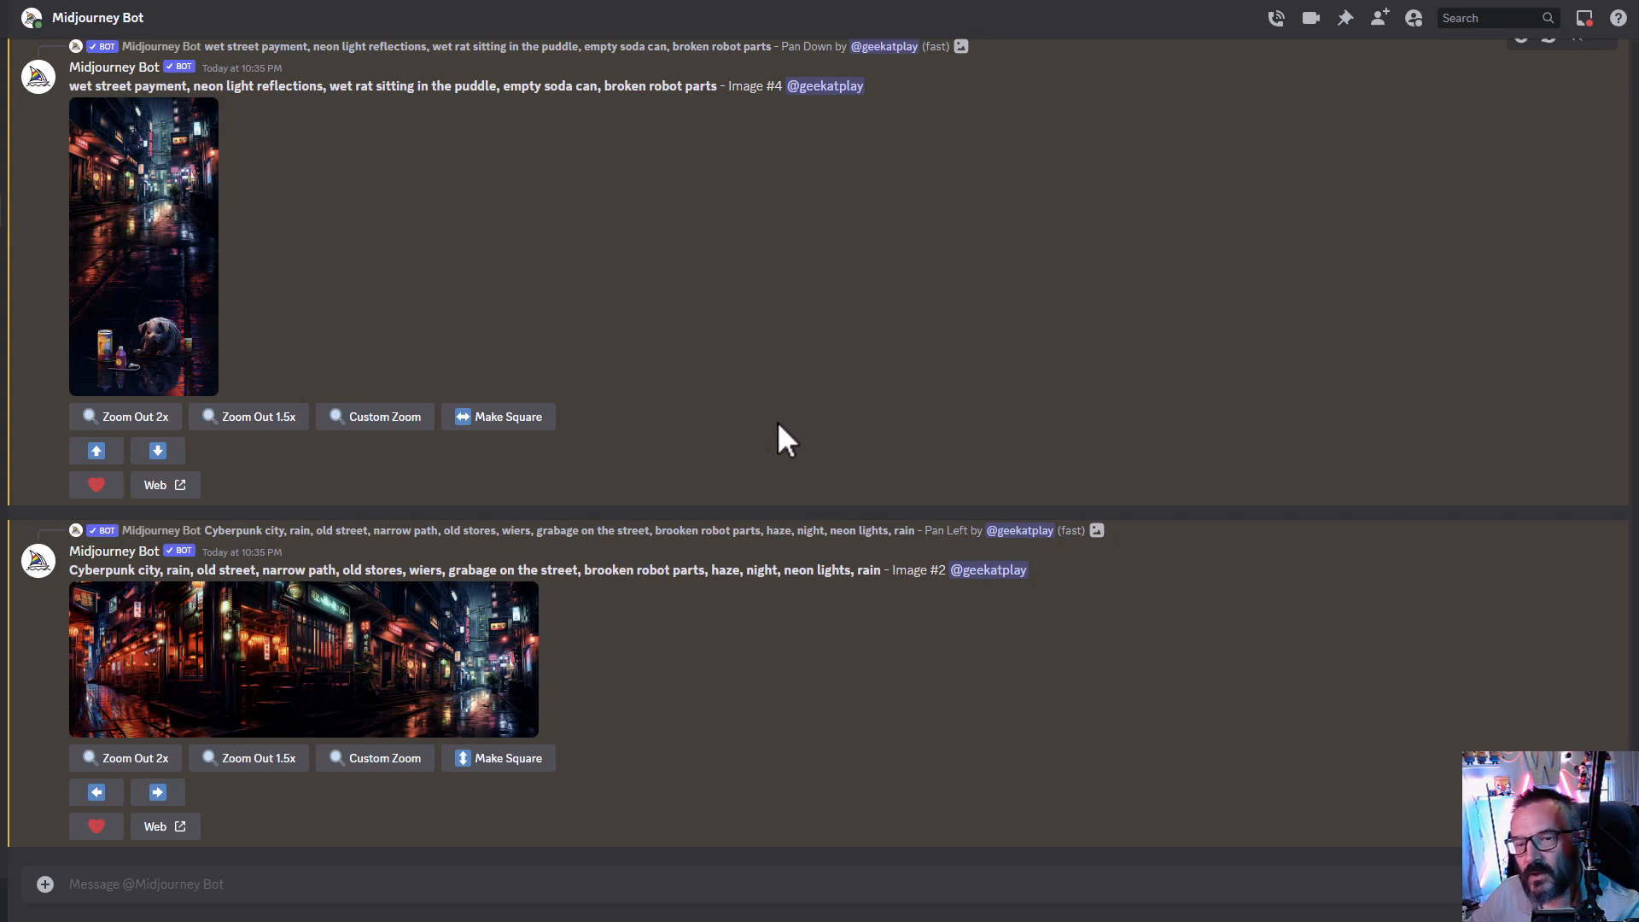
{"action": "scroll", "coordinate": [710, 392], "scroll_direction": "up", "scroll_amount": 3}
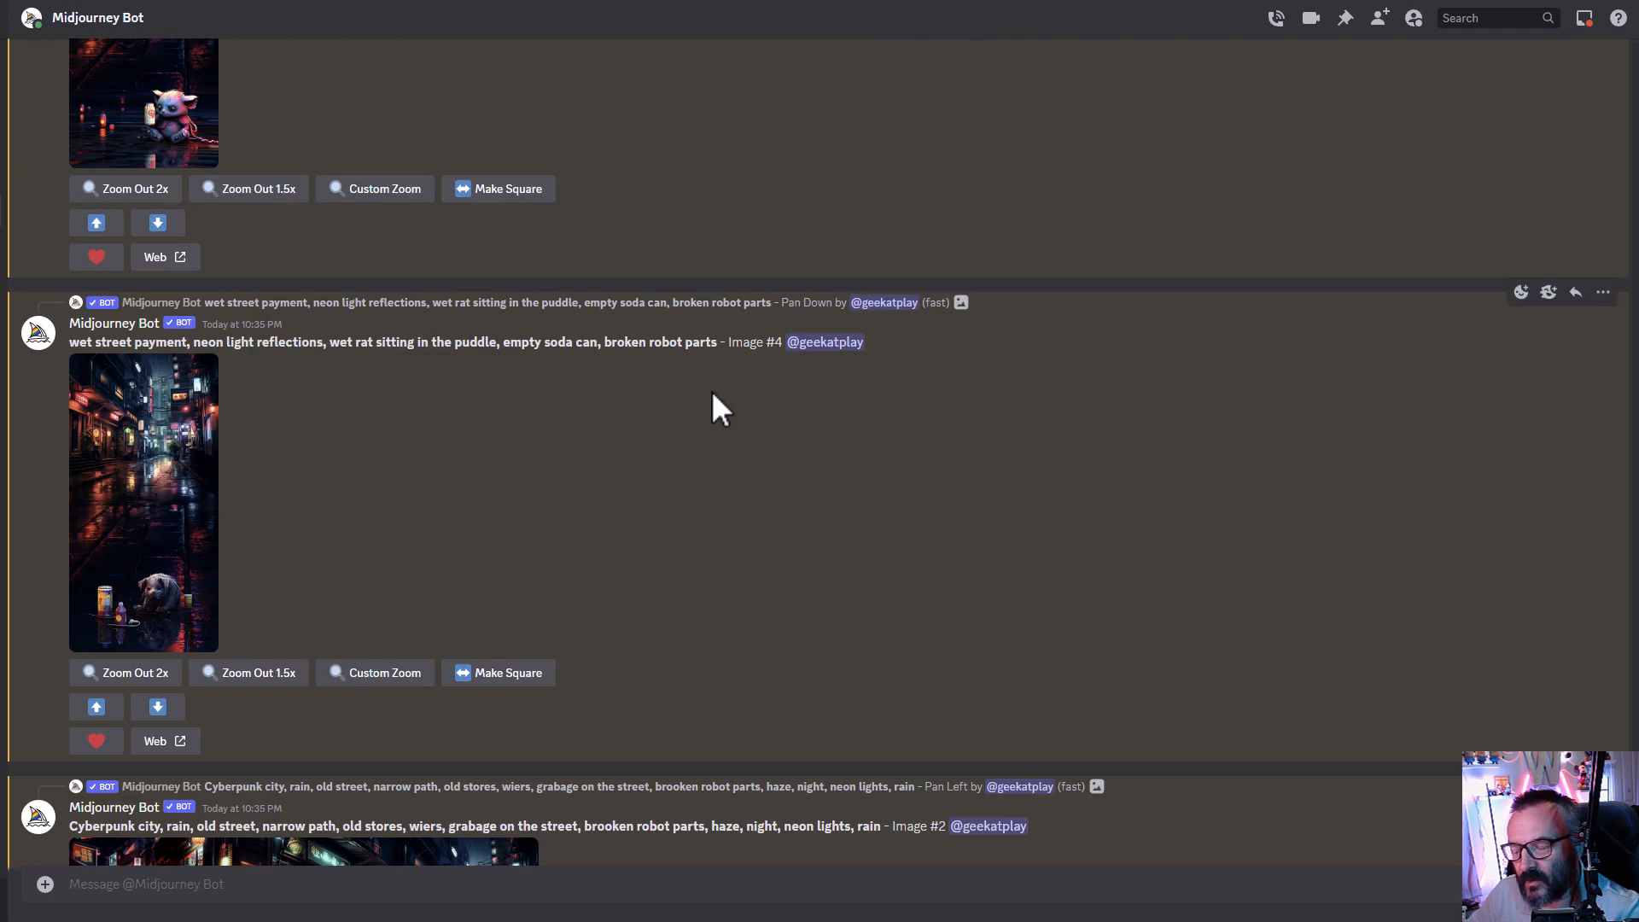
{"action": "scroll", "coordinate": [710, 391], "scroll_direction": "down", "scroll_amount": 2}
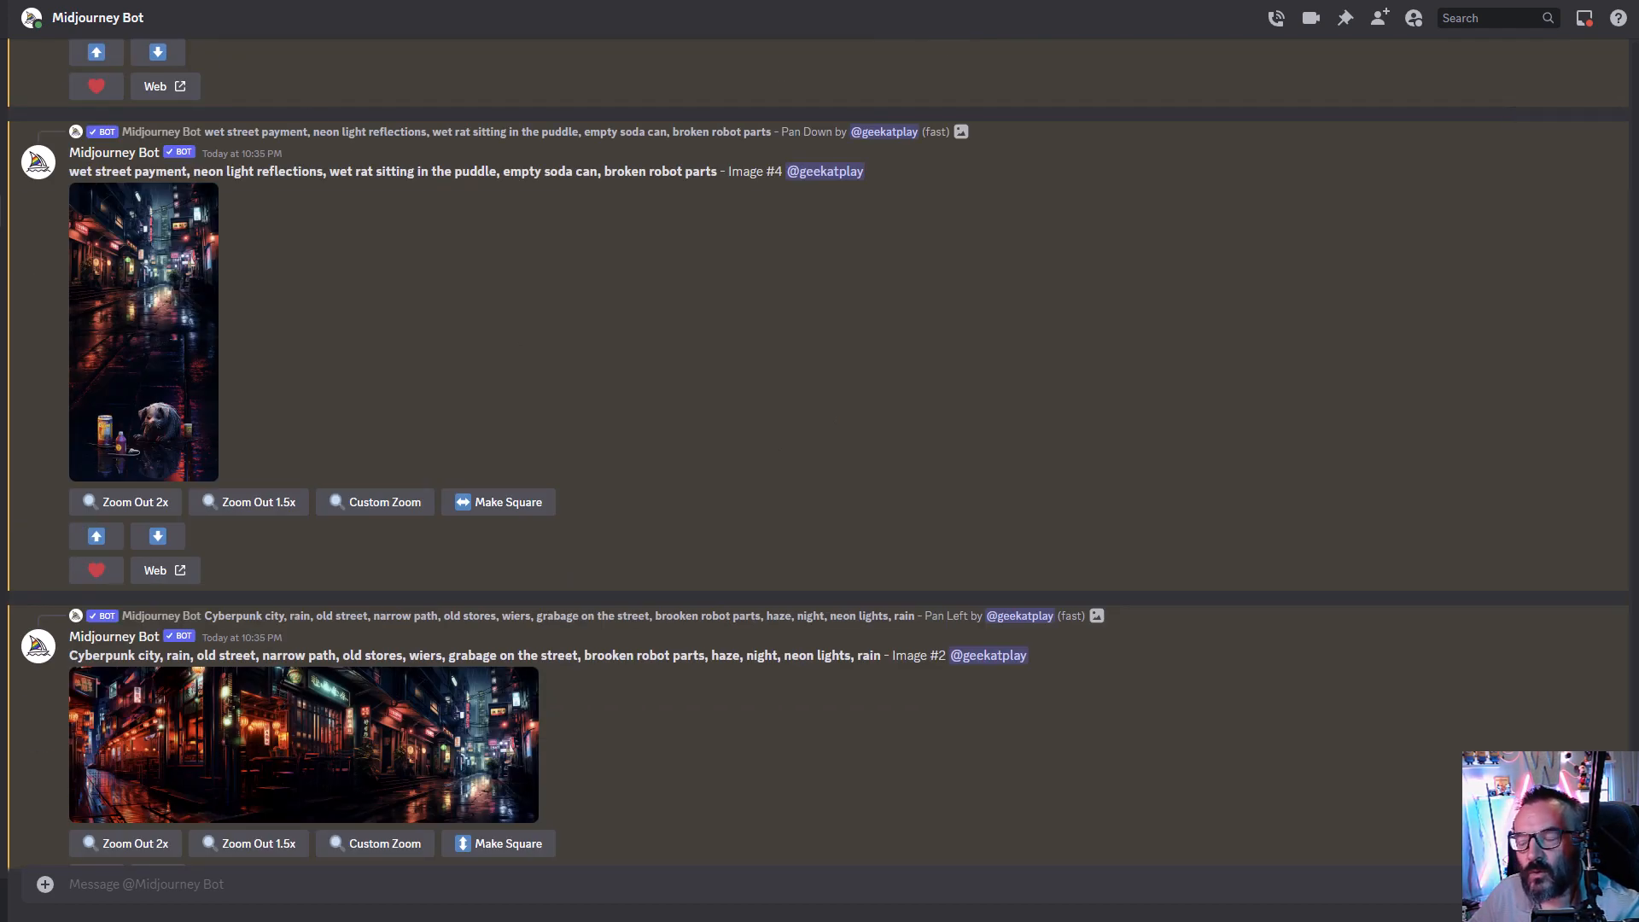
- Switch to the web gallery, open the newest wide upscale, check its size details, and return to the chat
{"action": "key", "text": "alt+Tab"}
{"action": "scroll", "coordinate": [1068, 559], "scroll_direction": "down", "scroll_amount": 2}
{"action": "scroll", "coordinate": [1069, 559], "scroll_direction": "up", "scroll_amount": 1}
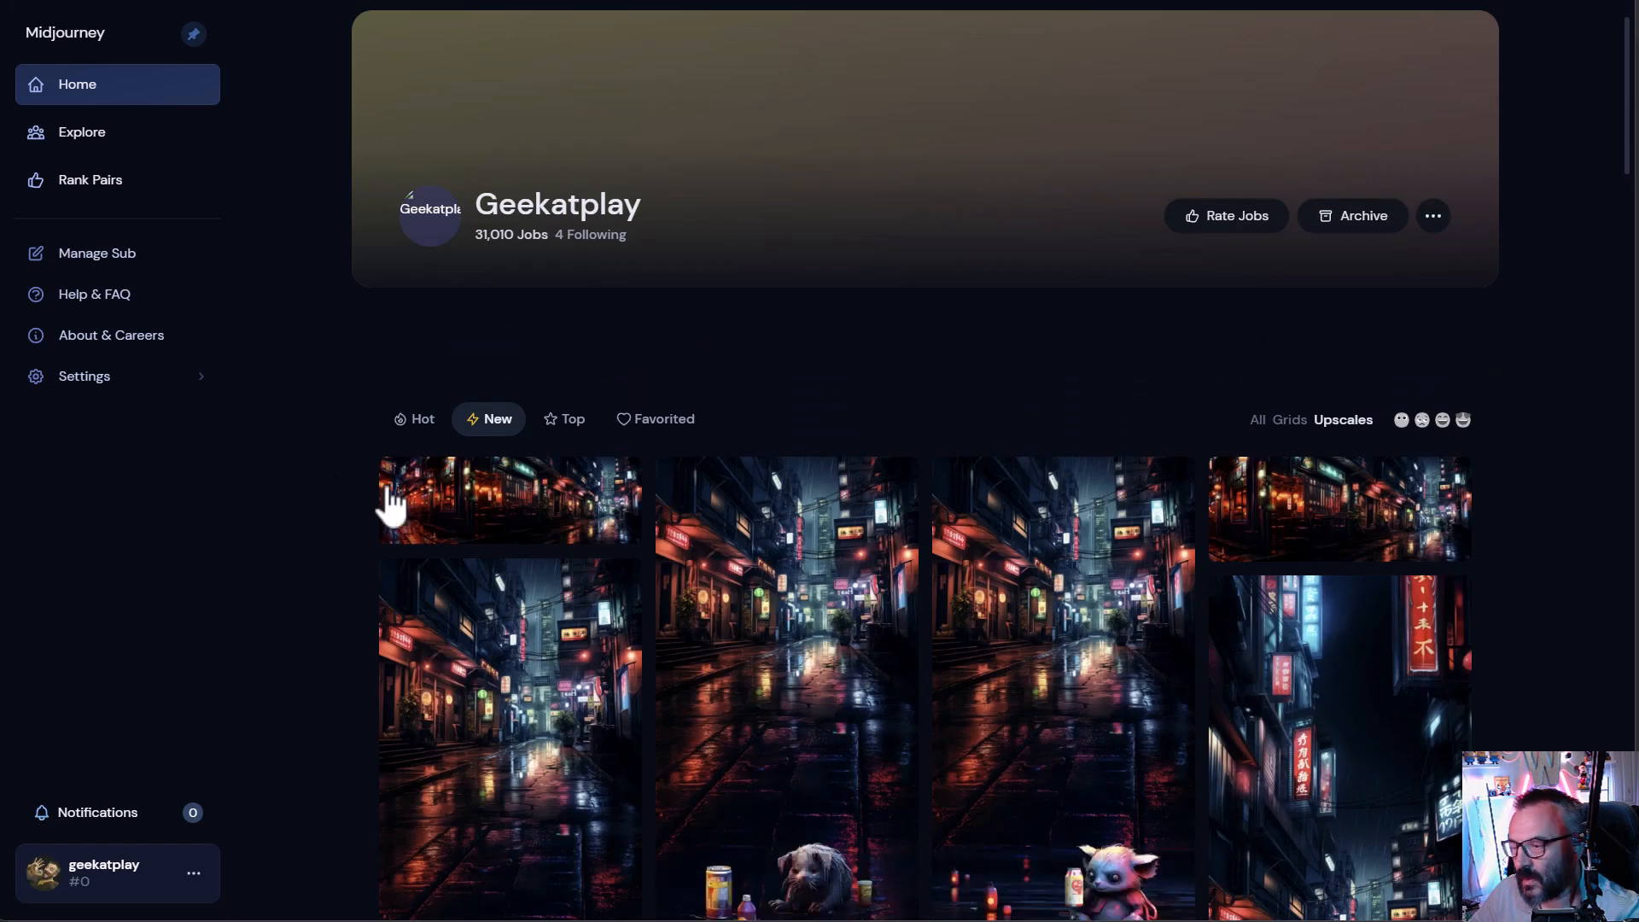
{"action": "left_click", "coordinate": [427, 549]}
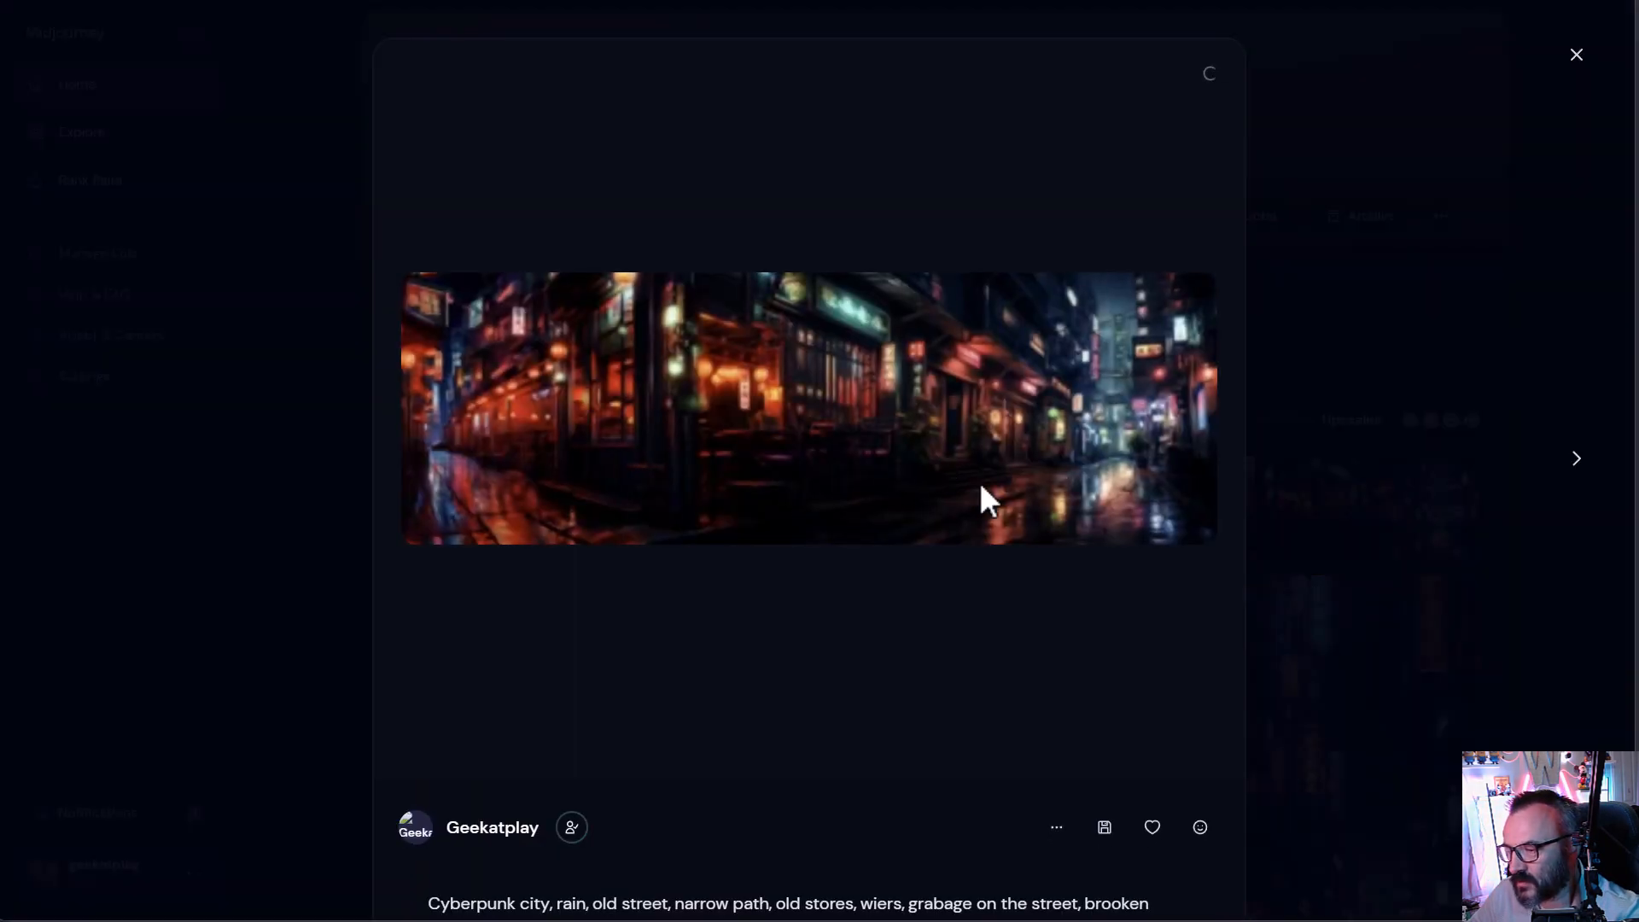
{"action": "scroll", "coordinate": [1183, 457], "scroll_direction": "down", "scroll_amount": 5}
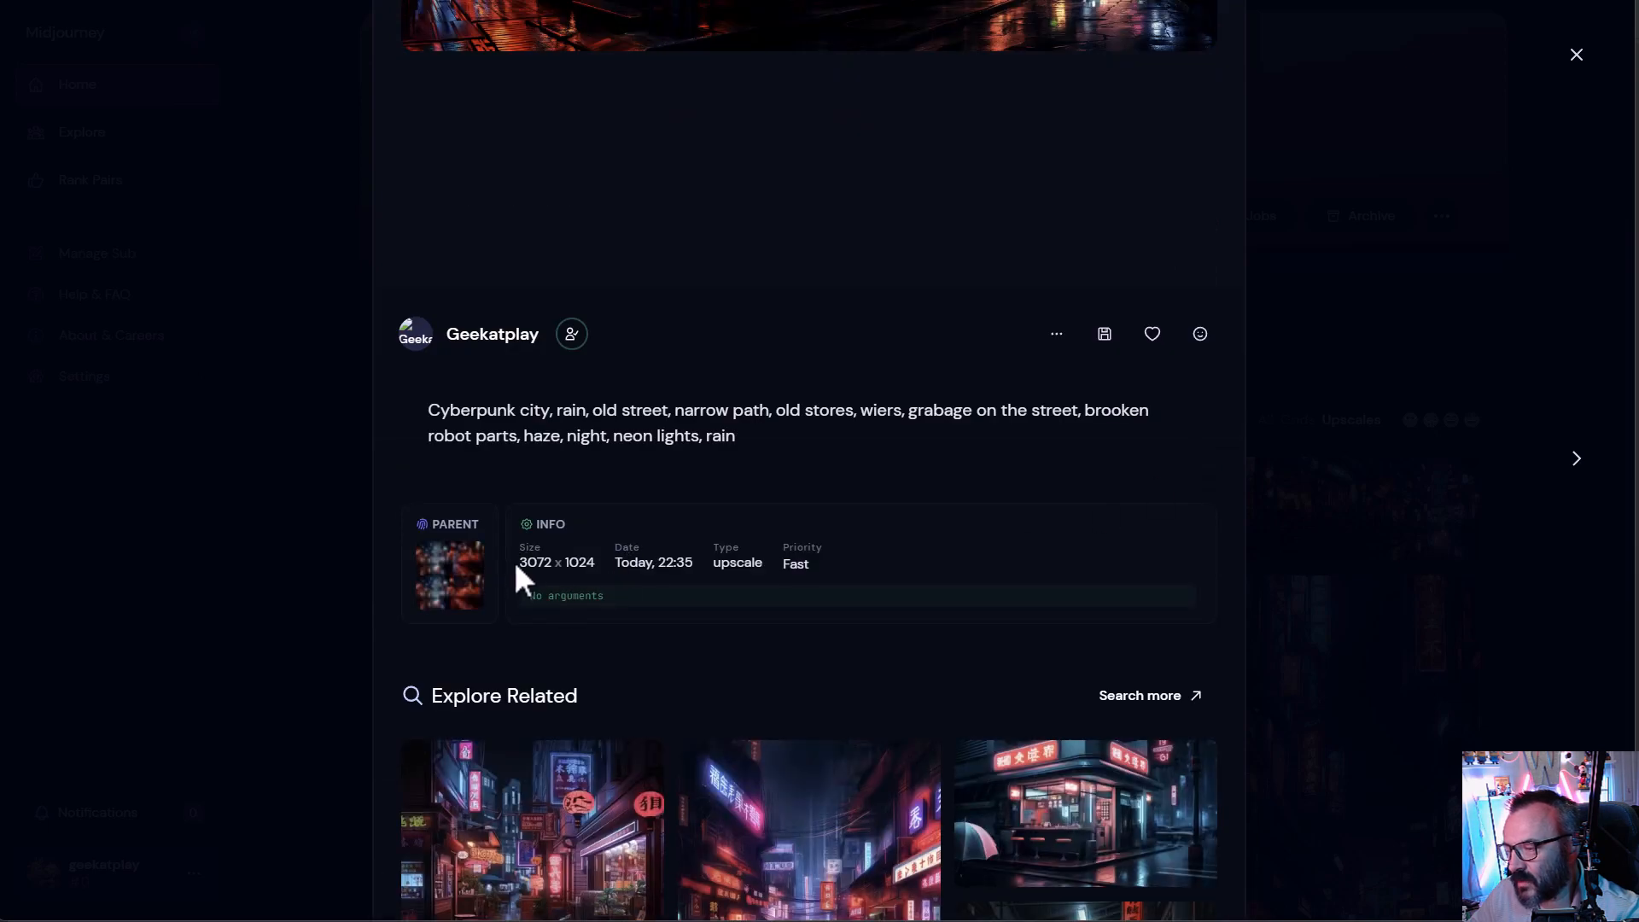
{"action": "left_click_drag", "start_coordinate": [521, 562], "coordinate": [595, 563]}
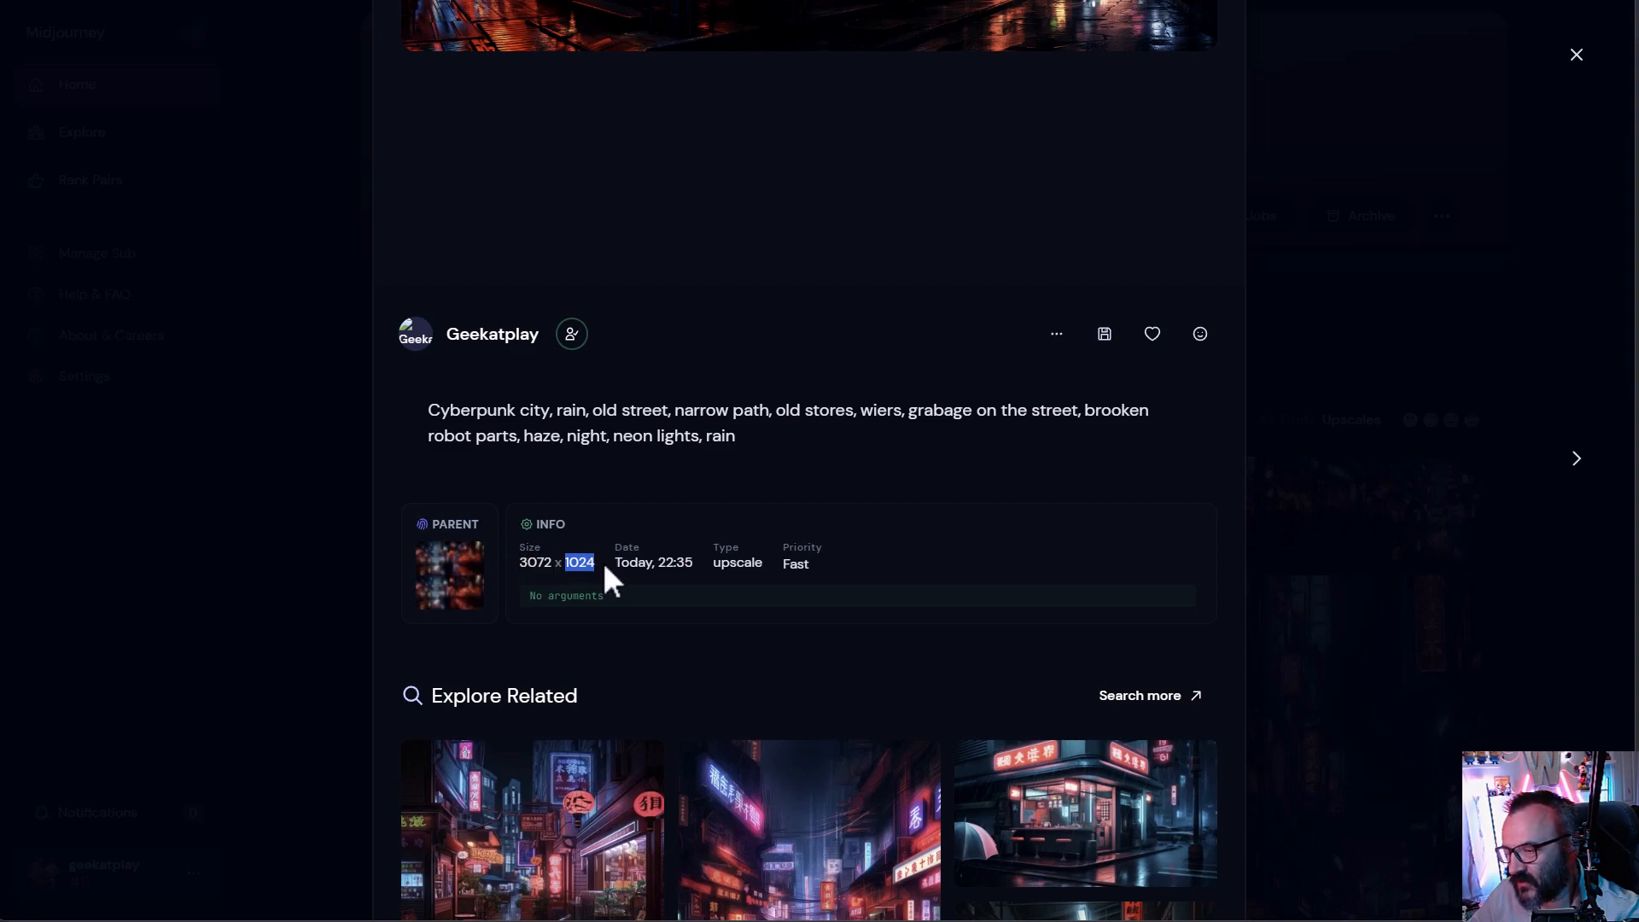
{"action": "scroll", "coordinate": [607, 560], "scroll_direction": "up", "scroll_amount": 2}
{"action": "key", "text": "alt+Tab"}
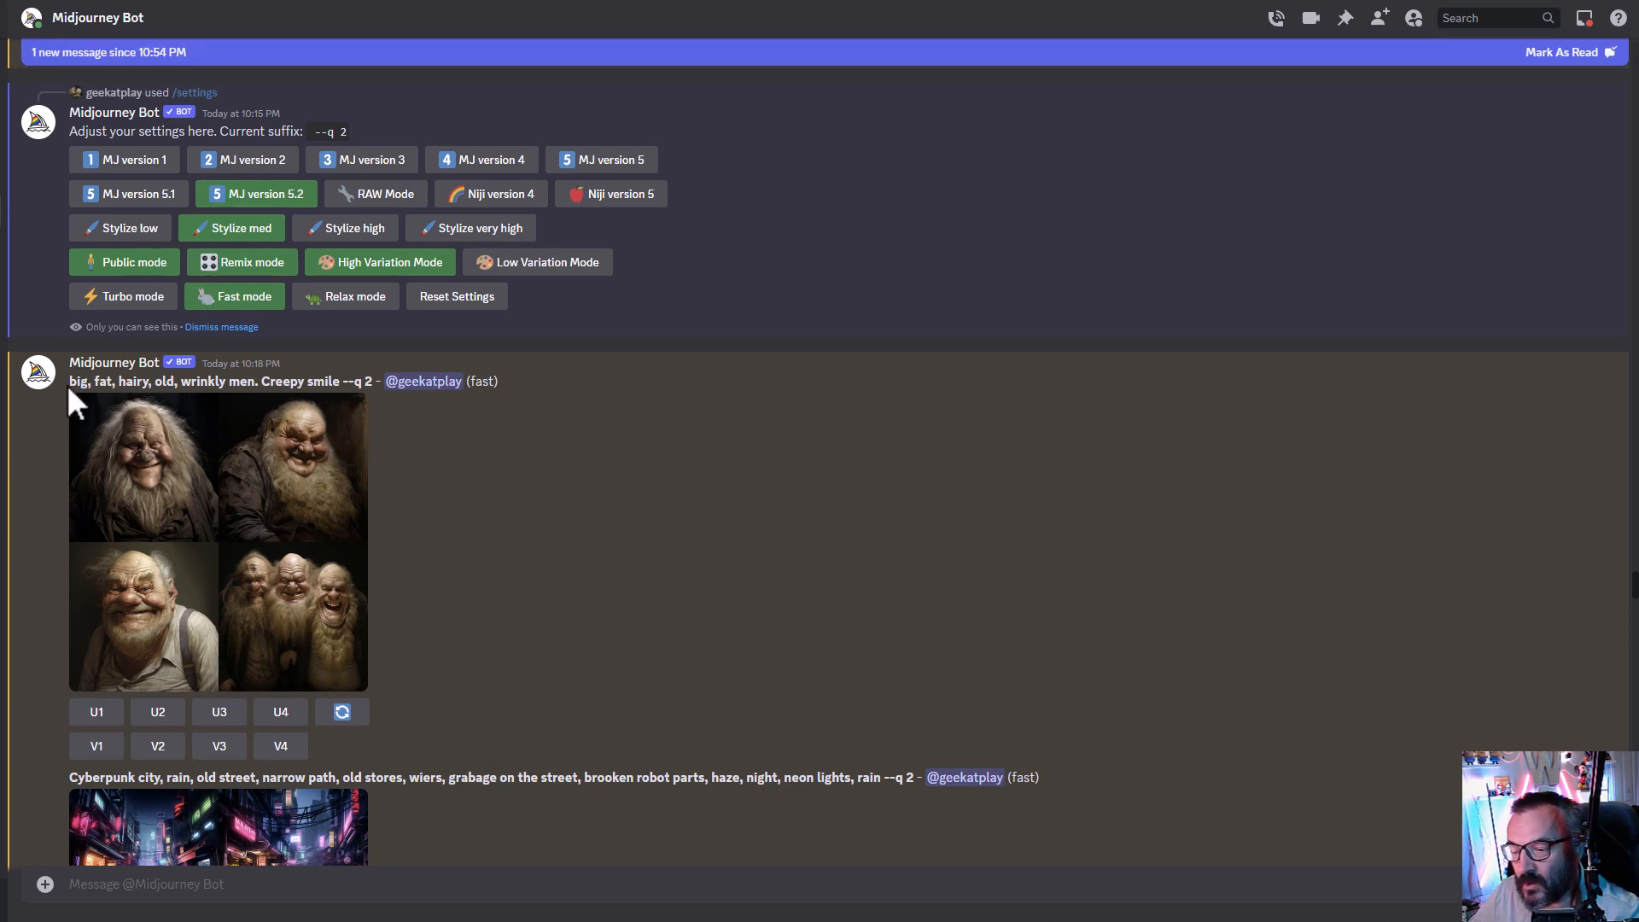
- Upscale the third image of the old men grid and pan the upscale left with its existing prompt
{"action": "left_click_drag", "start_coordinate": [80, 381], "coordinate": [267, 384]}
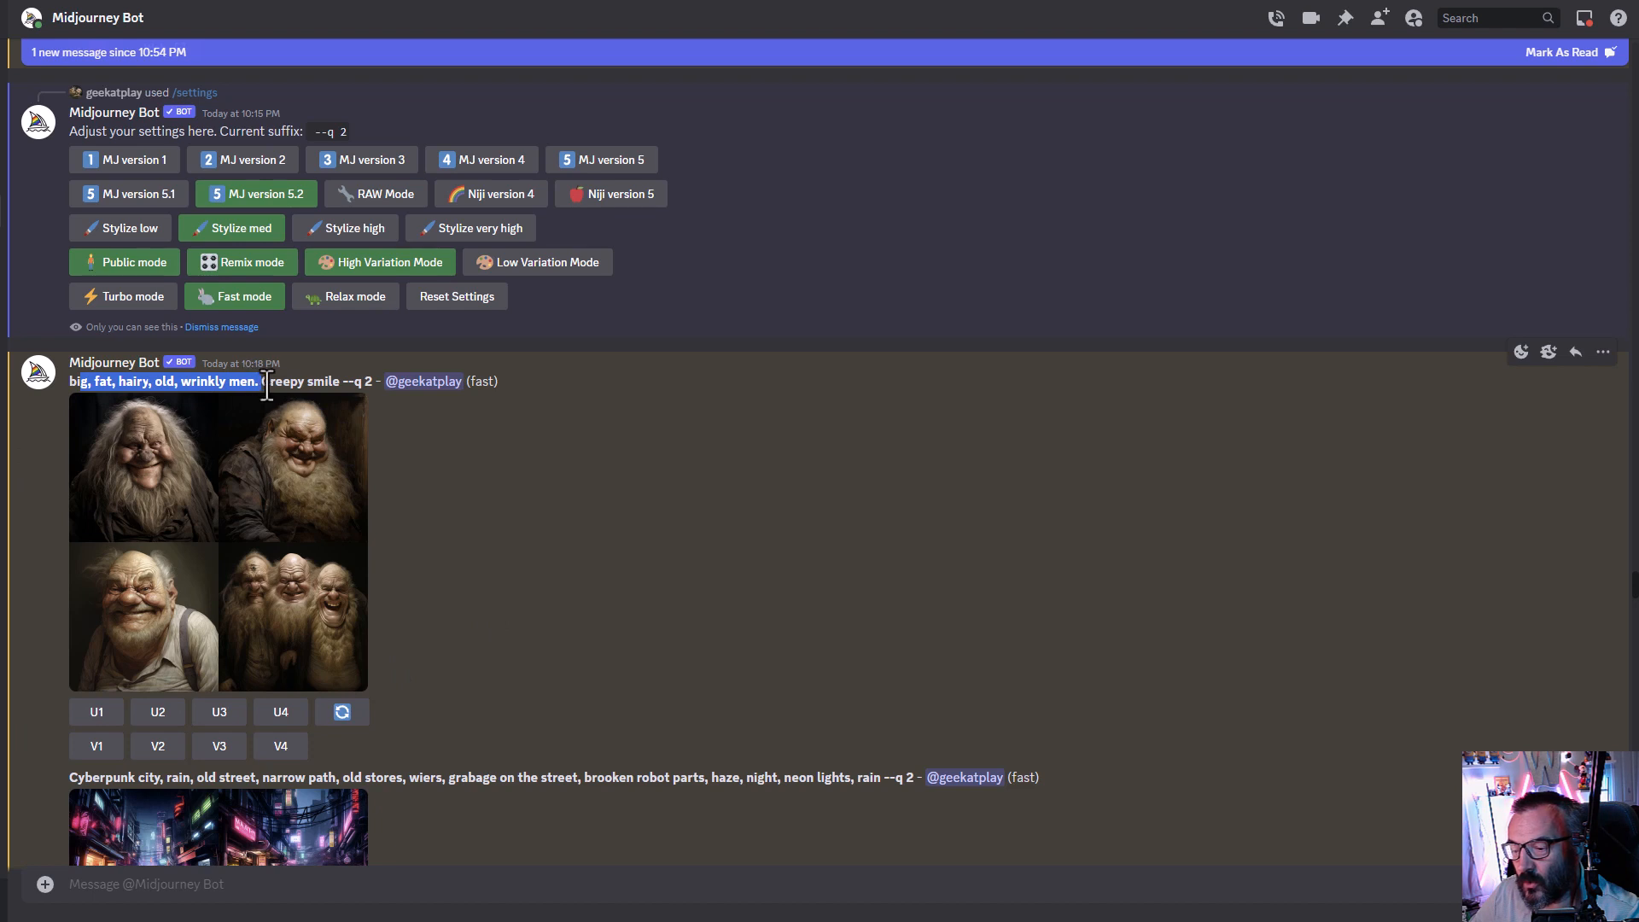
{"action": "left_click", "coordinate": [316, 382]}
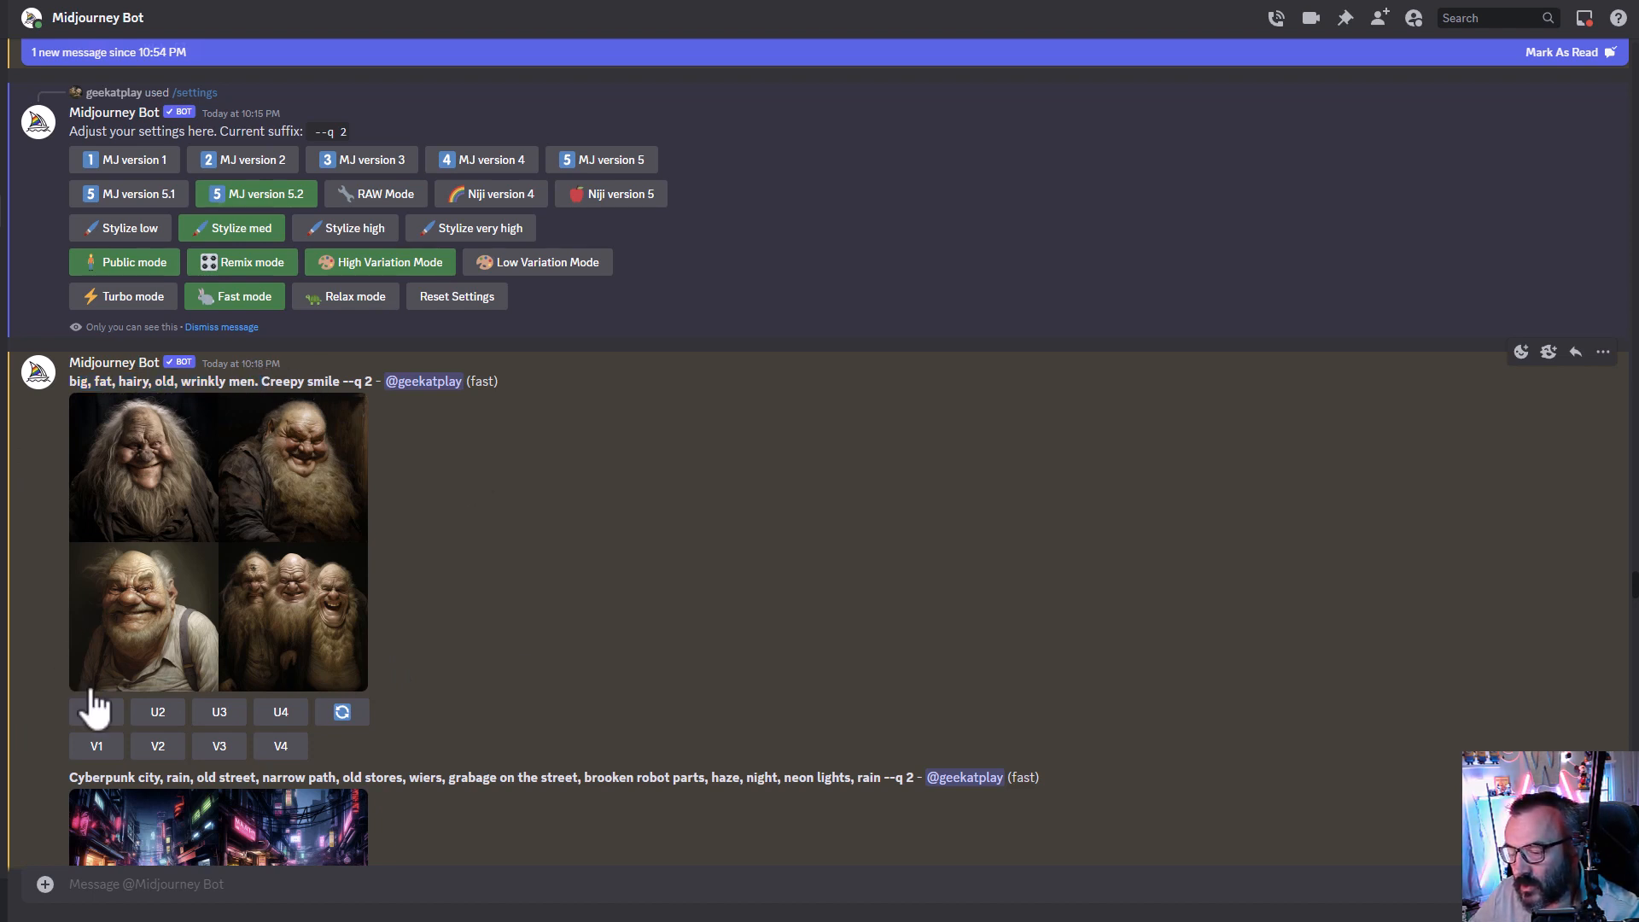
{"action": "left_click", "coordinate": [214, 716]}
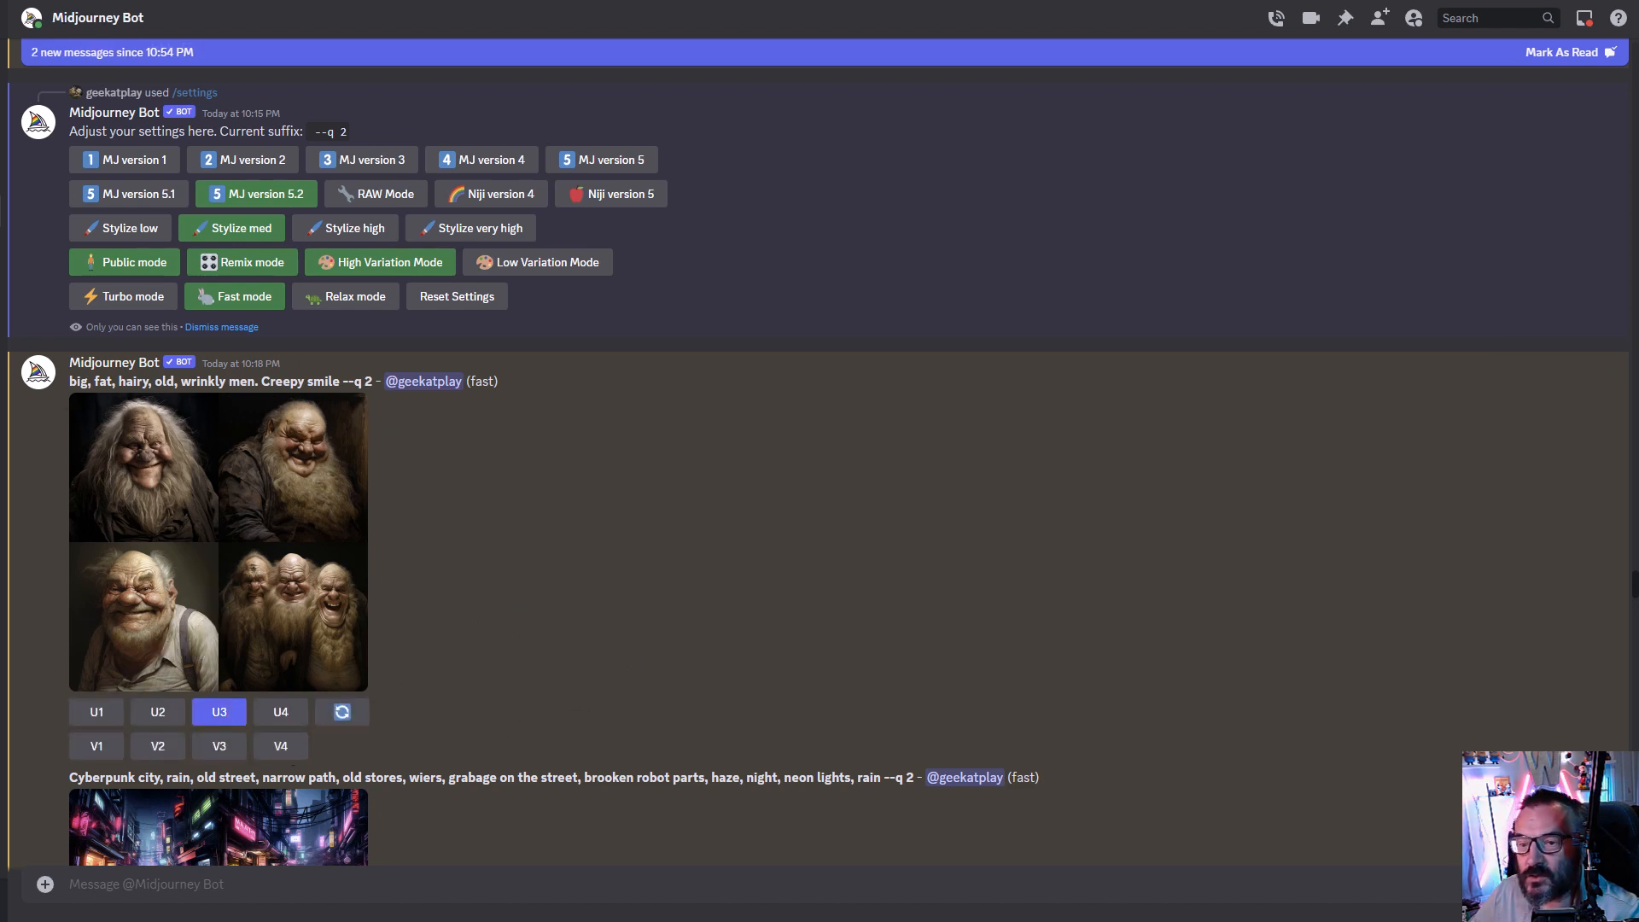
{"action": "scroll", "coordinate": [81, 453], "scroll_direction": "down", "scroll_amount": 10}
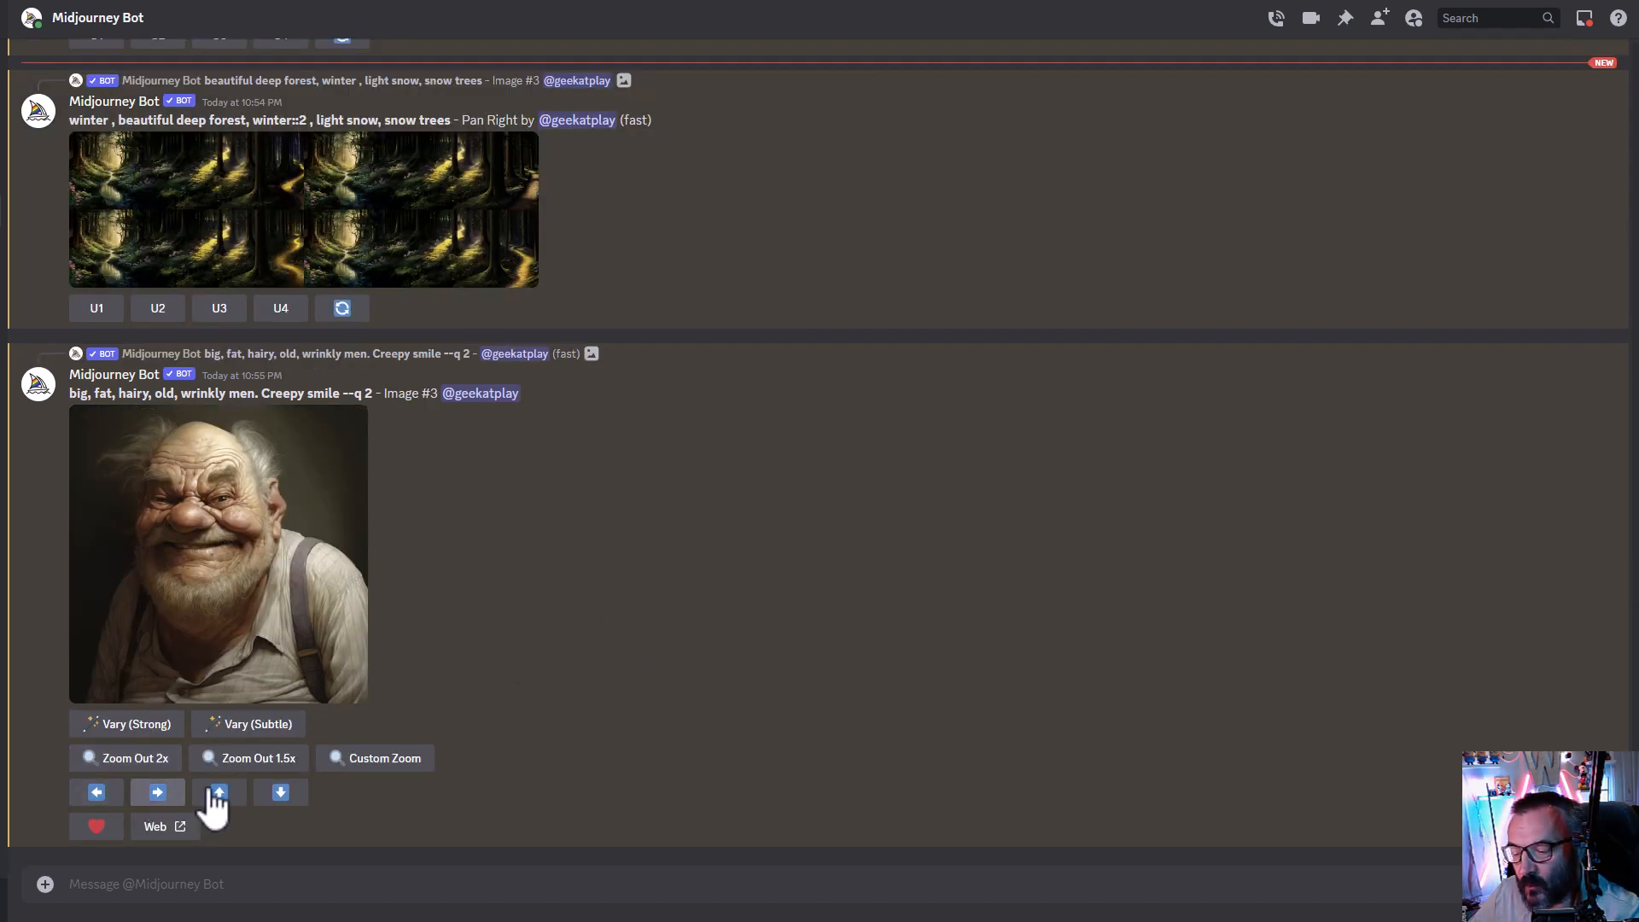
{"action": "left_click", "coordinate": [97, 794]}
{"action": "left_click", "coordinate": [824, 573]}
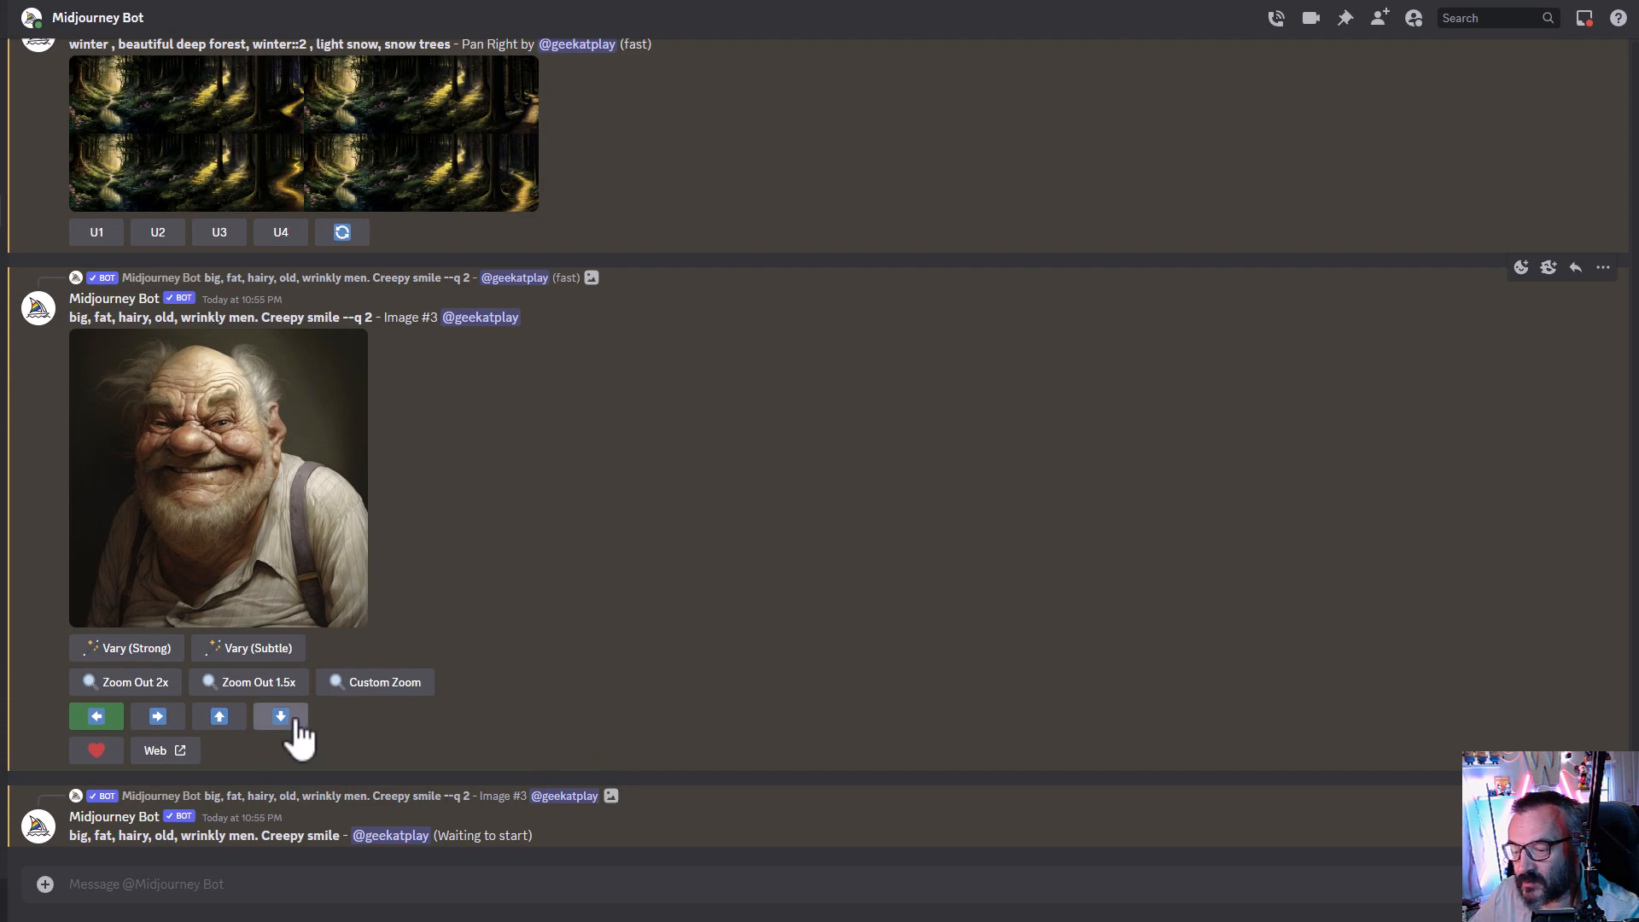
- Pan the upscaled old man down and right, keeping the original prompt each time
{"action": "left_click", "coordinate": [282, 720]}
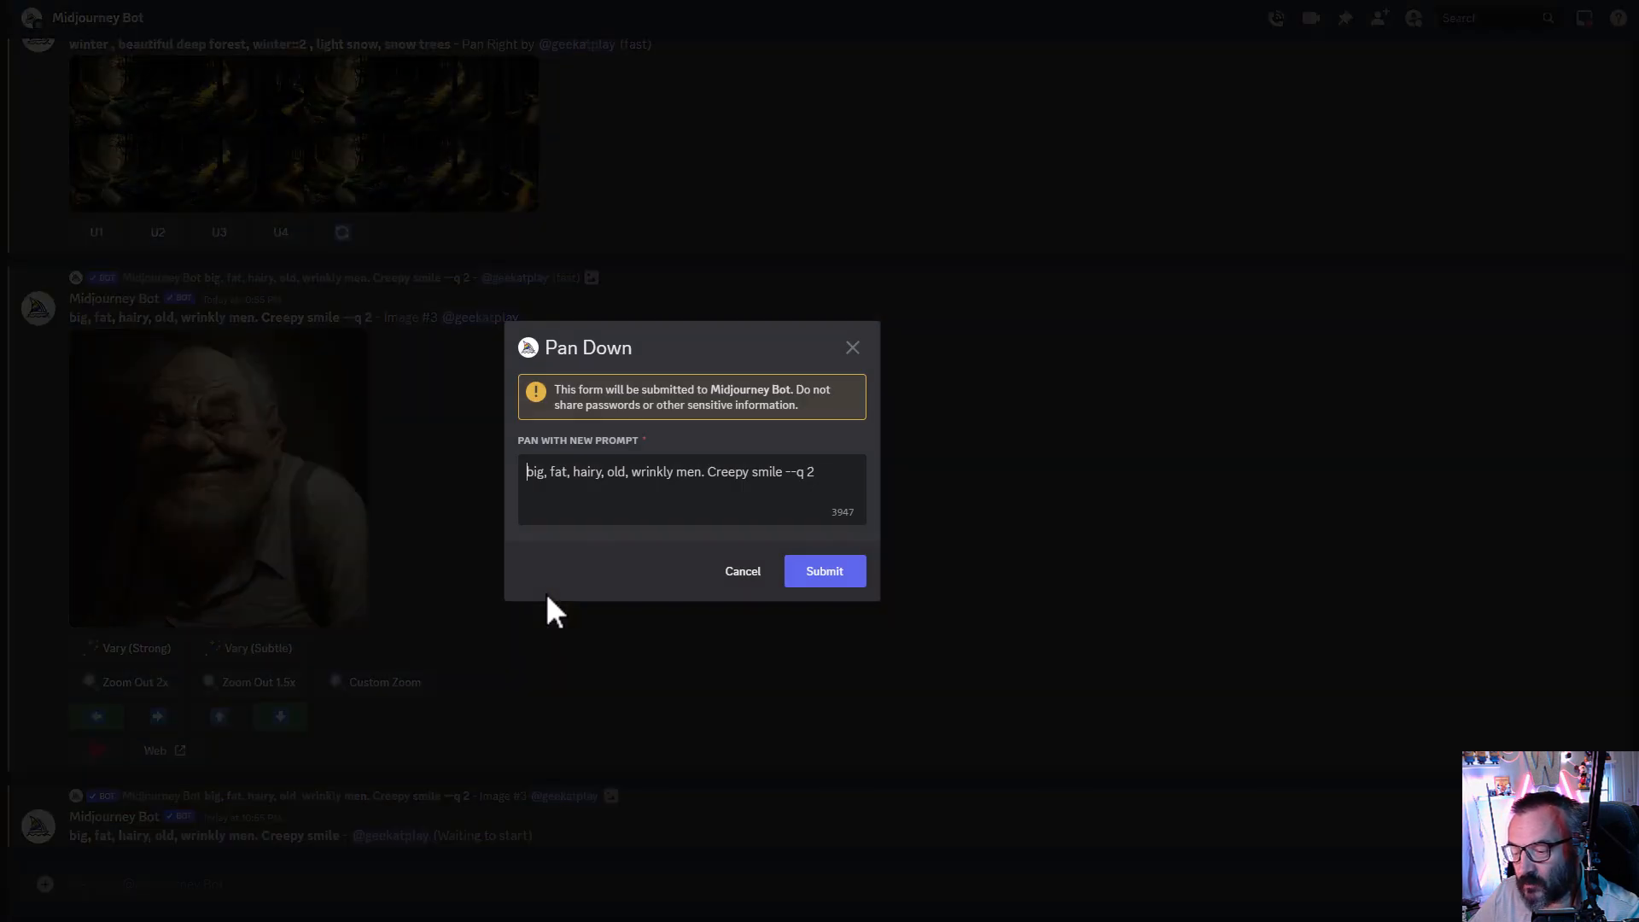
{"action": "left_click", "coordinate": [821, 573]}
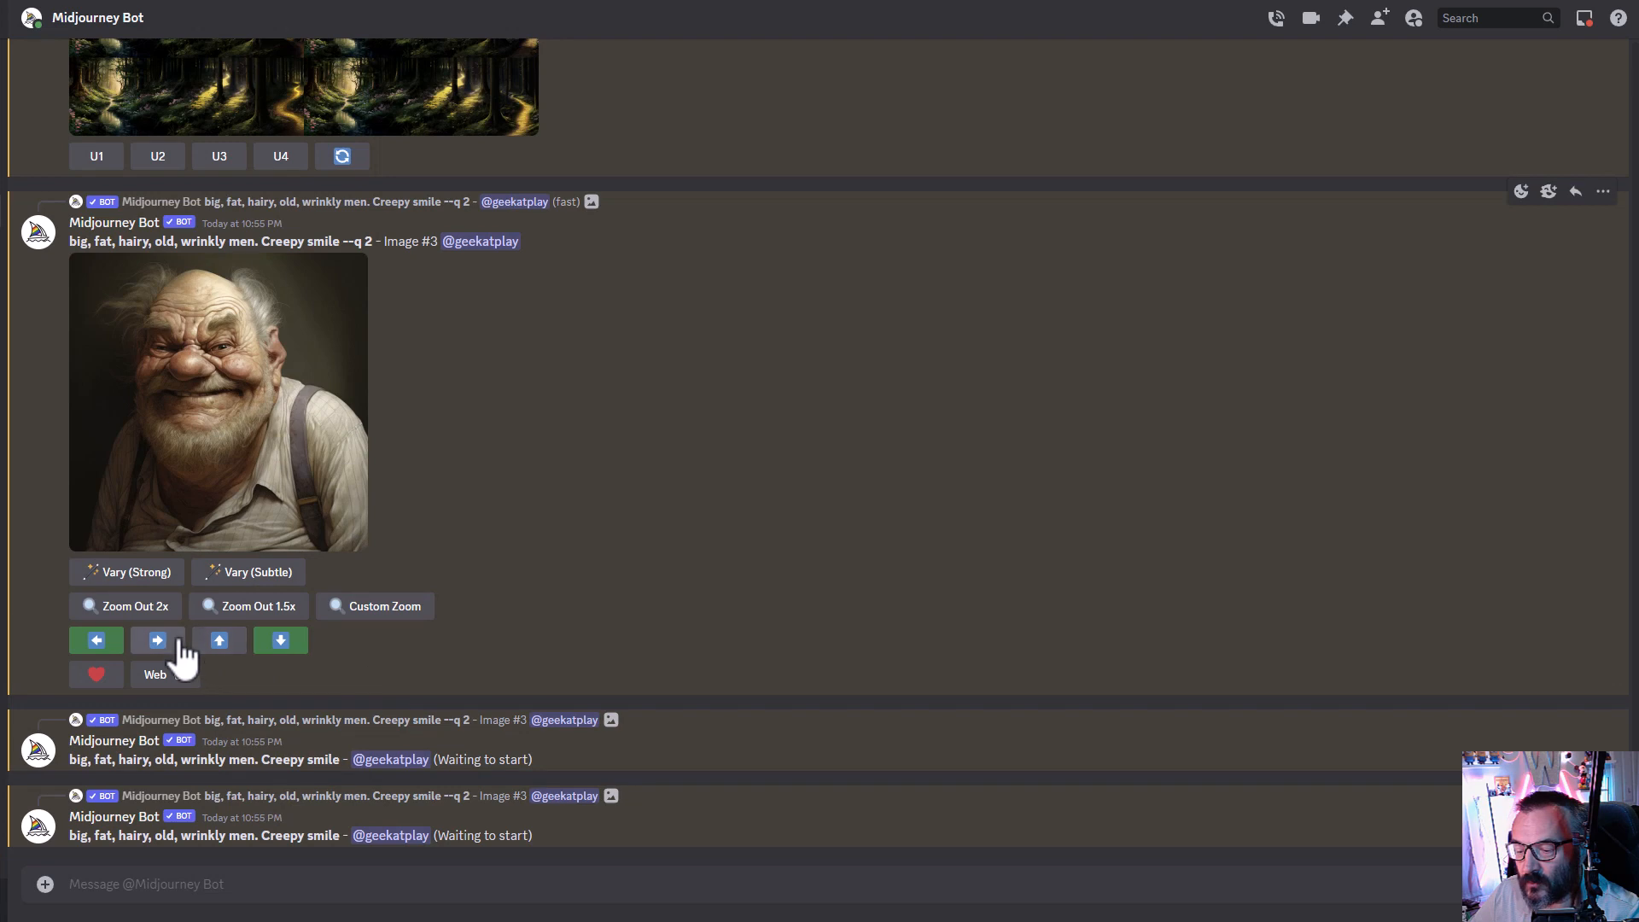
{"action": "left_click", "coordinate": [164, 644]}
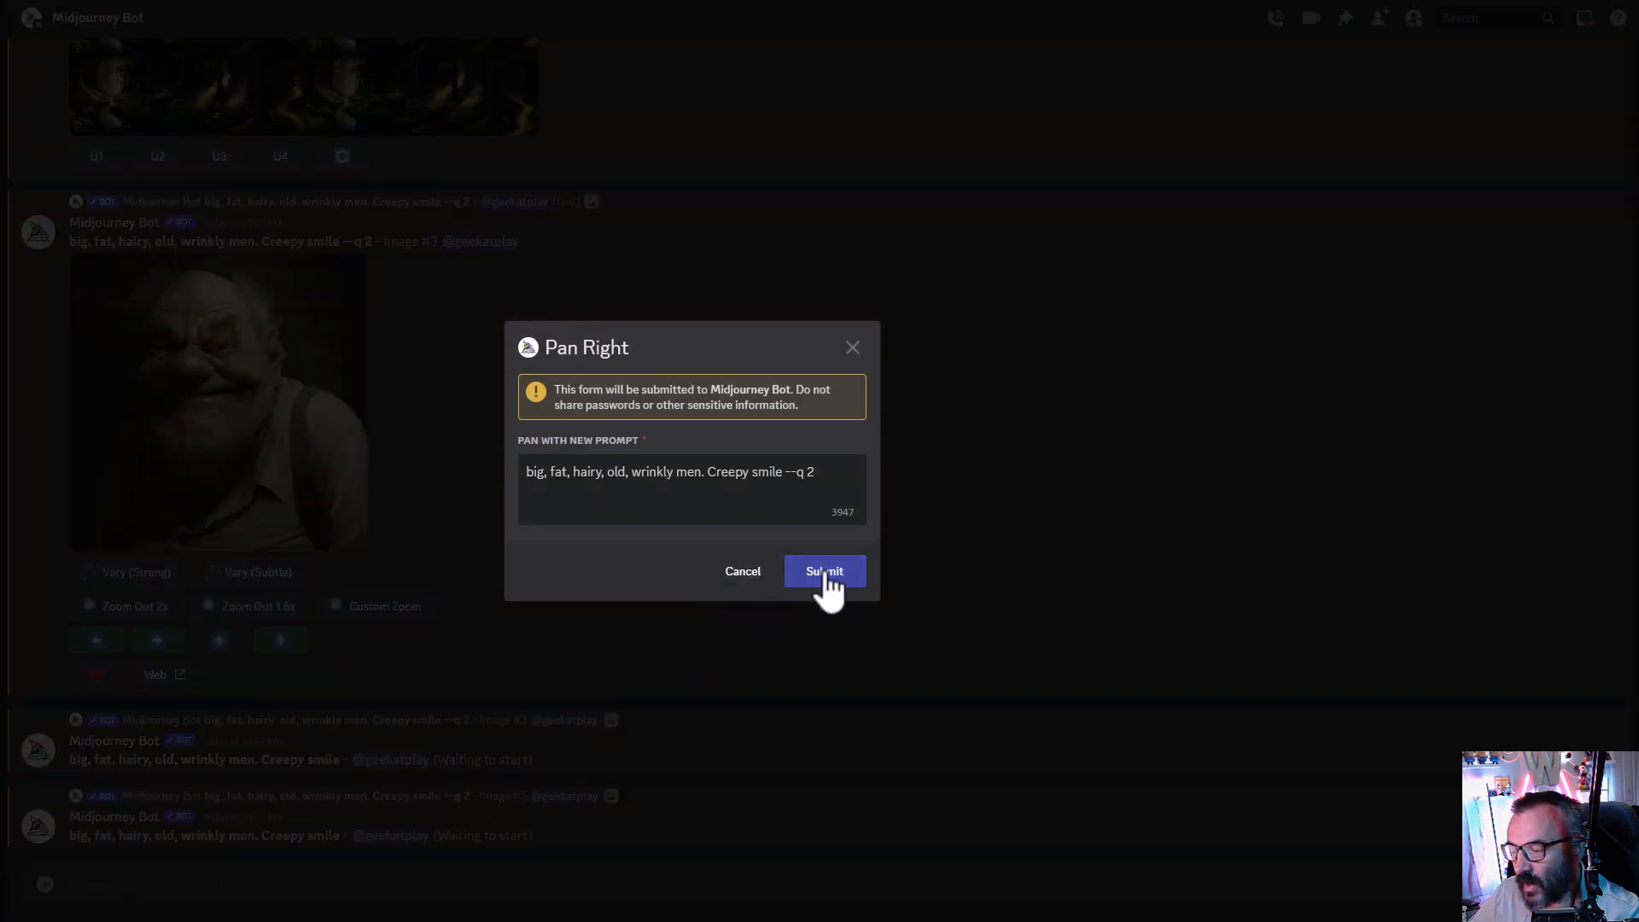
{"action": "left_click", "coordinate": [825, 574]}
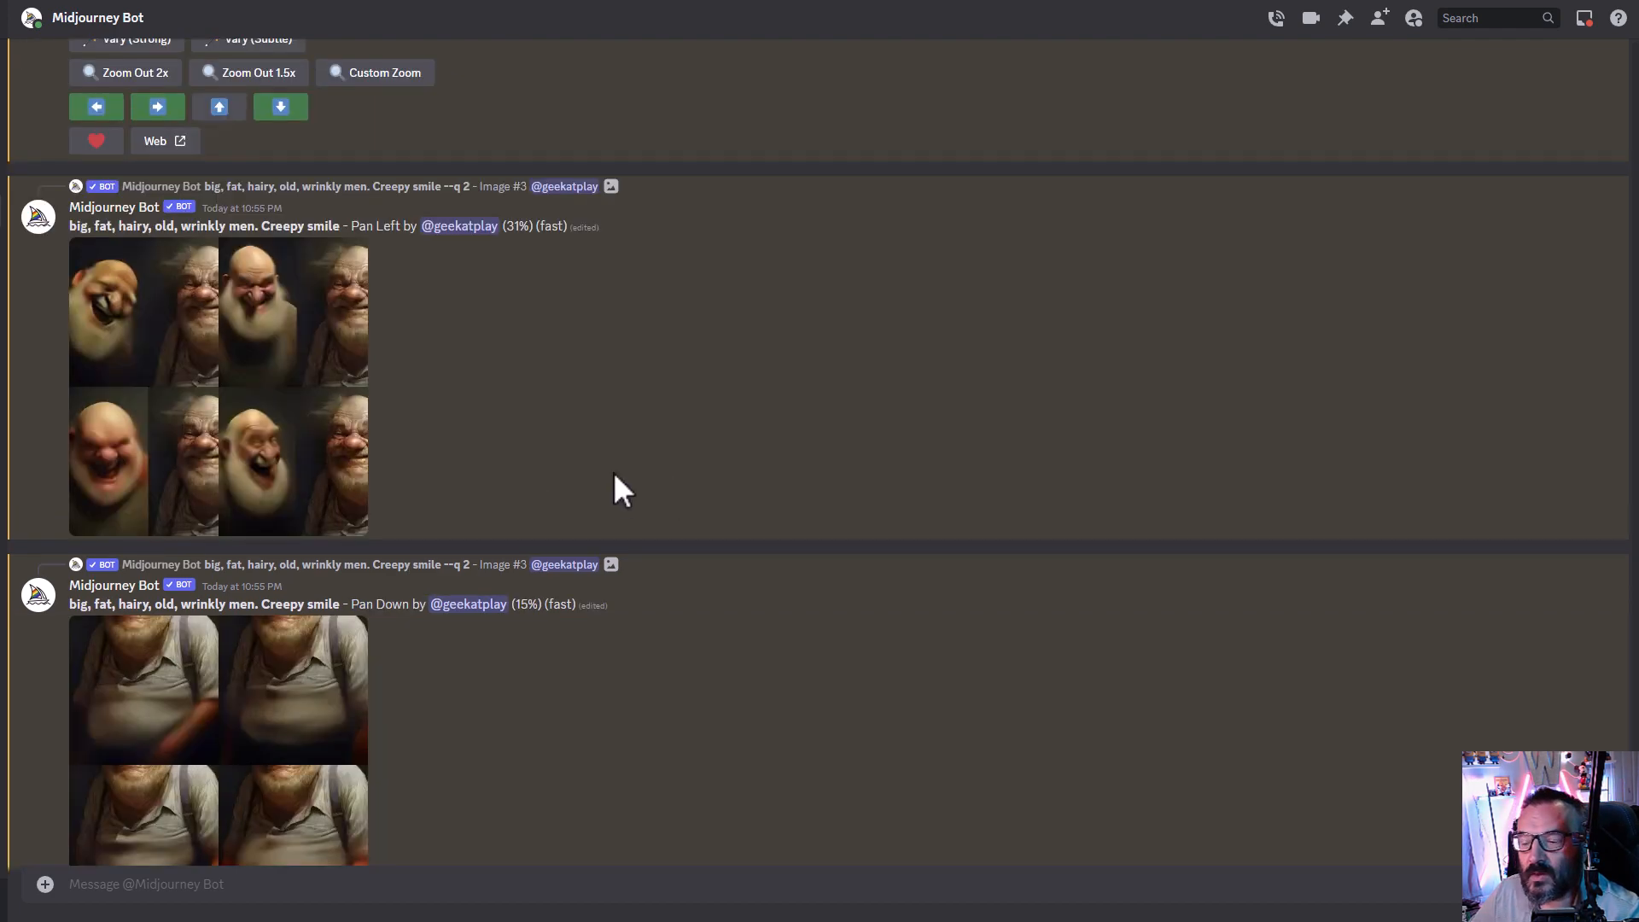
- Pan the upscaled old man portrait left with the new prompt "old room, rembrandt lighting --q 2"
{"action": "scroll", "coordinate": [604, 483], "scroll_direction": "up", "scroll_amount": 3}
{"action": "scroll", "coordinate": [516, 545], "scroll_direction": "down", "scroll_amount": 1}
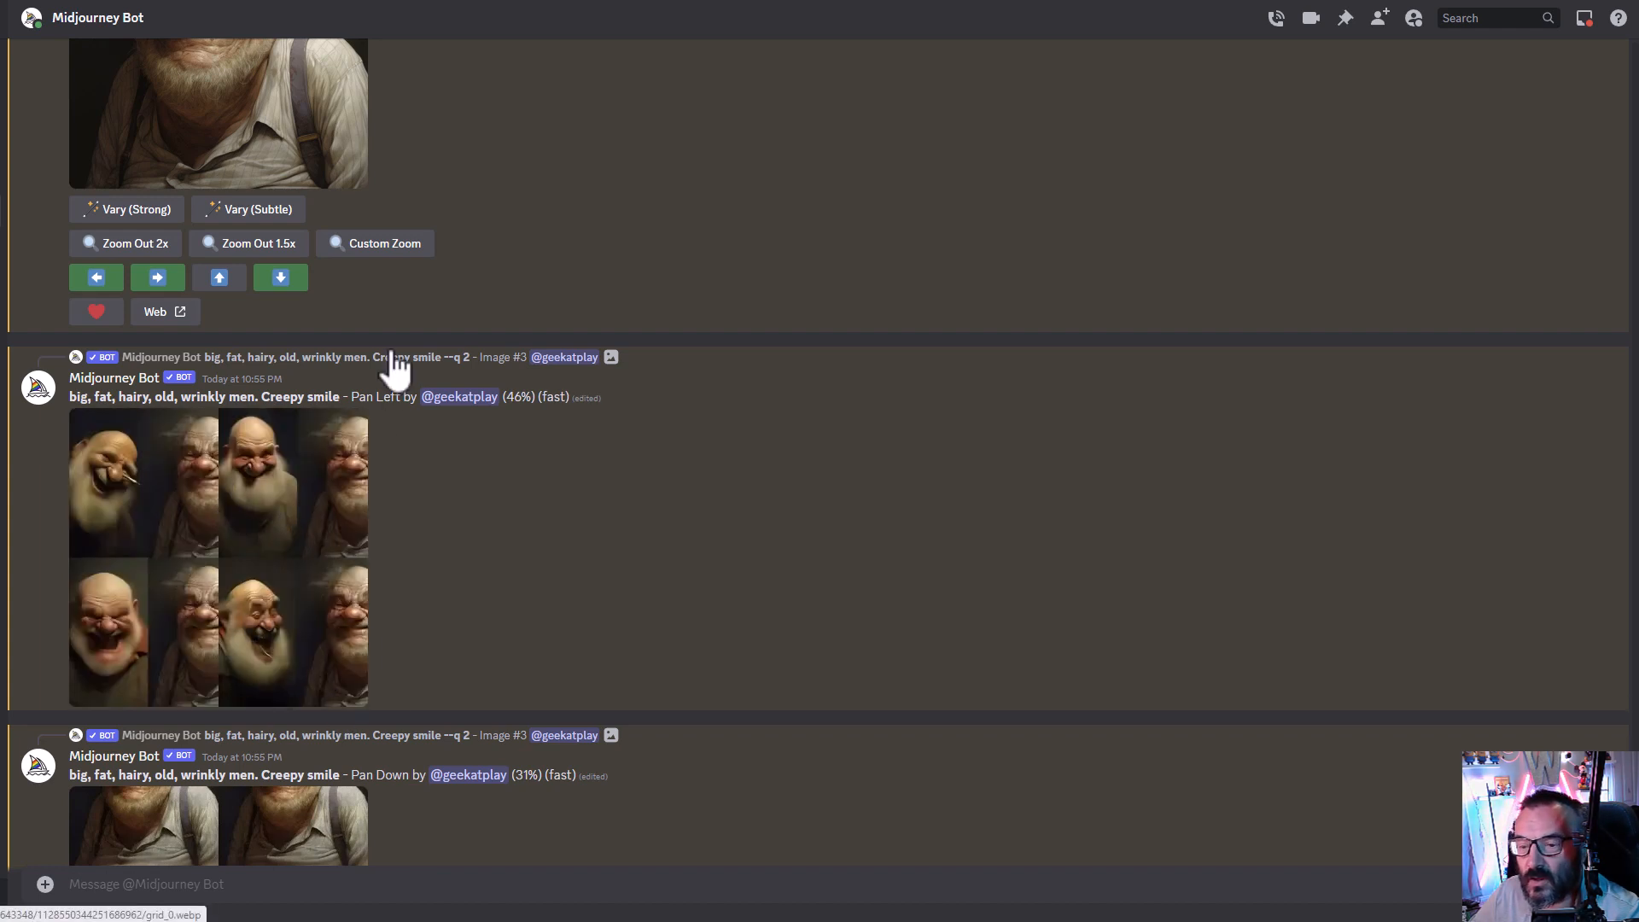
{"action": "left_click_drag", "start_coordinate": [71, 400], "coordinate": [342, 398]}
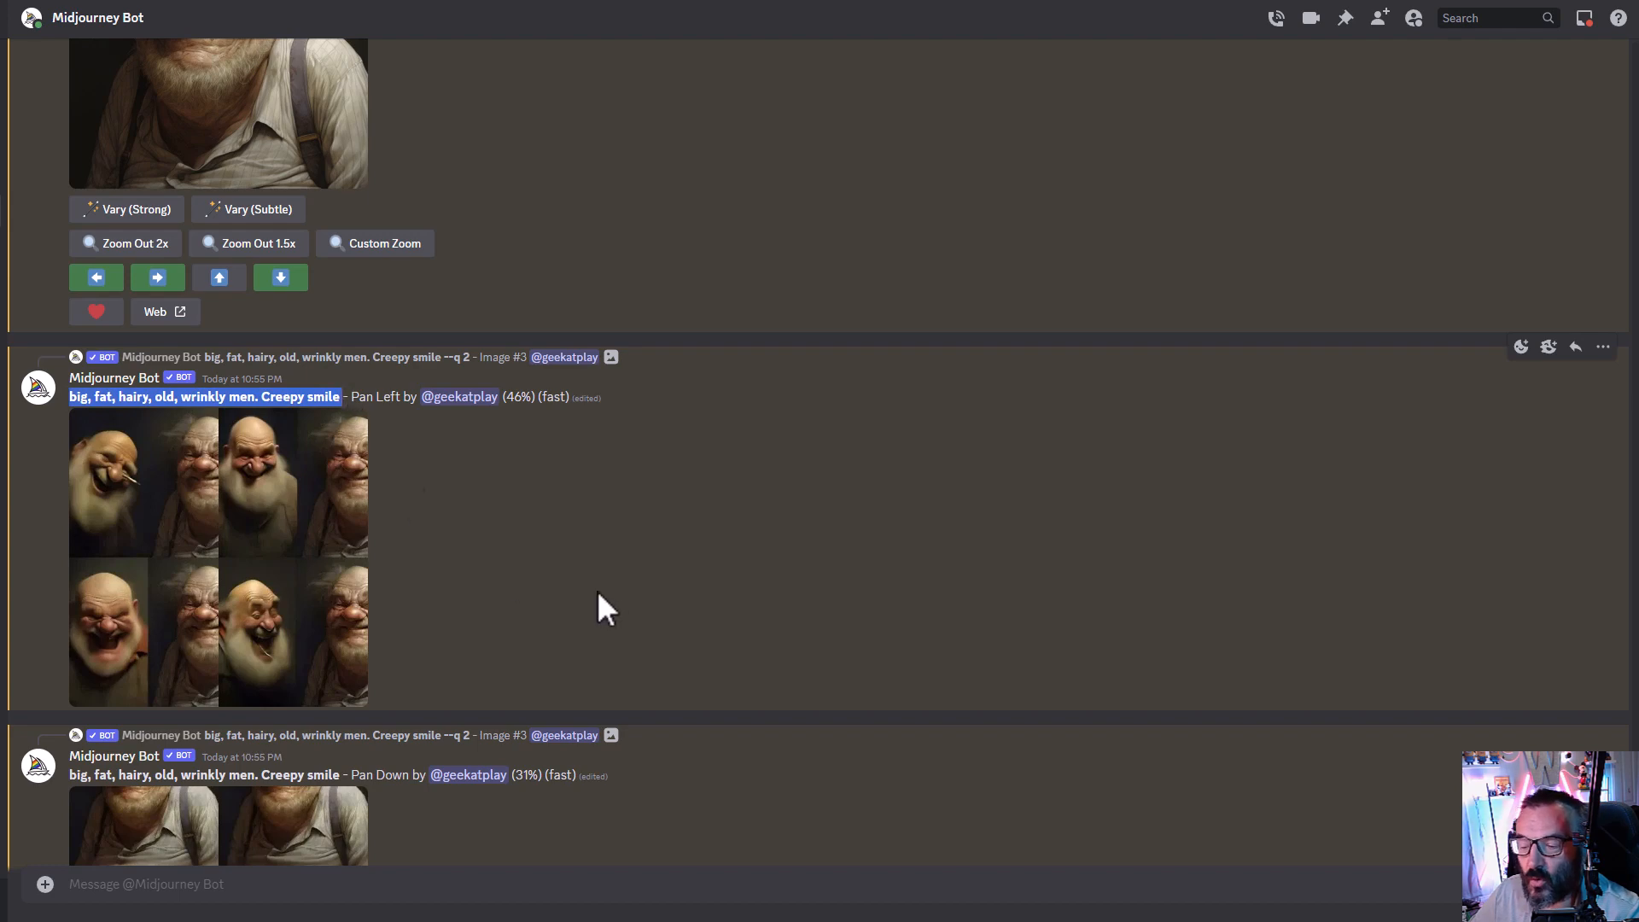
{"action": "scroll", "coordinate": [598, 595], "scroll_direction": "up", "scroll_amount": 2}
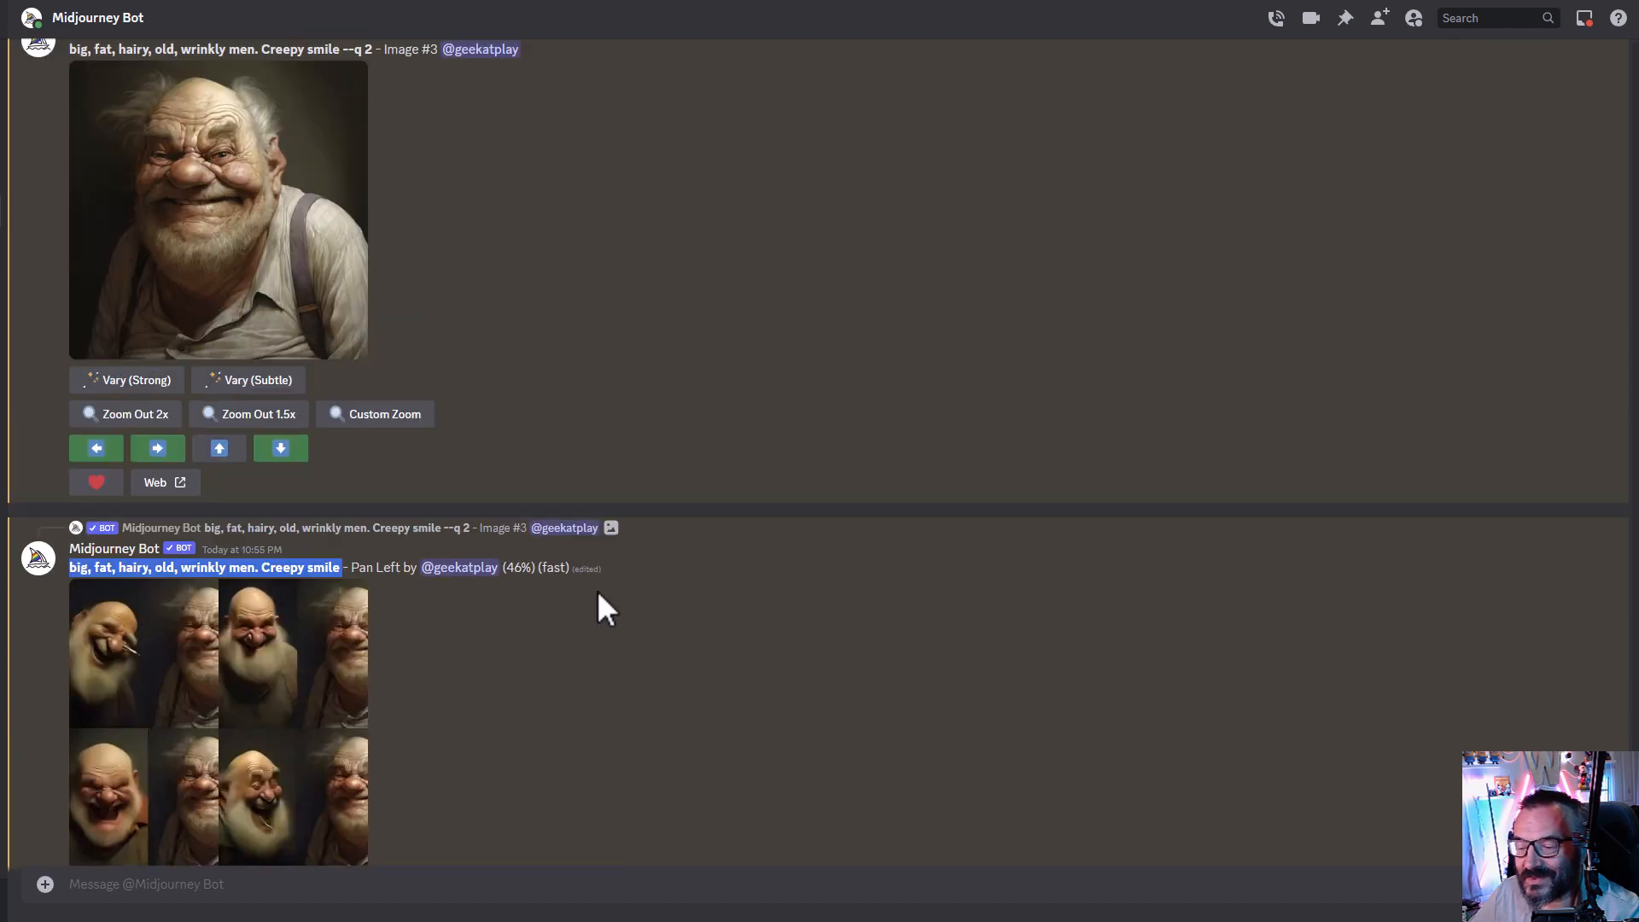
{"action": "left_click", "coordinate": [94, 450]}
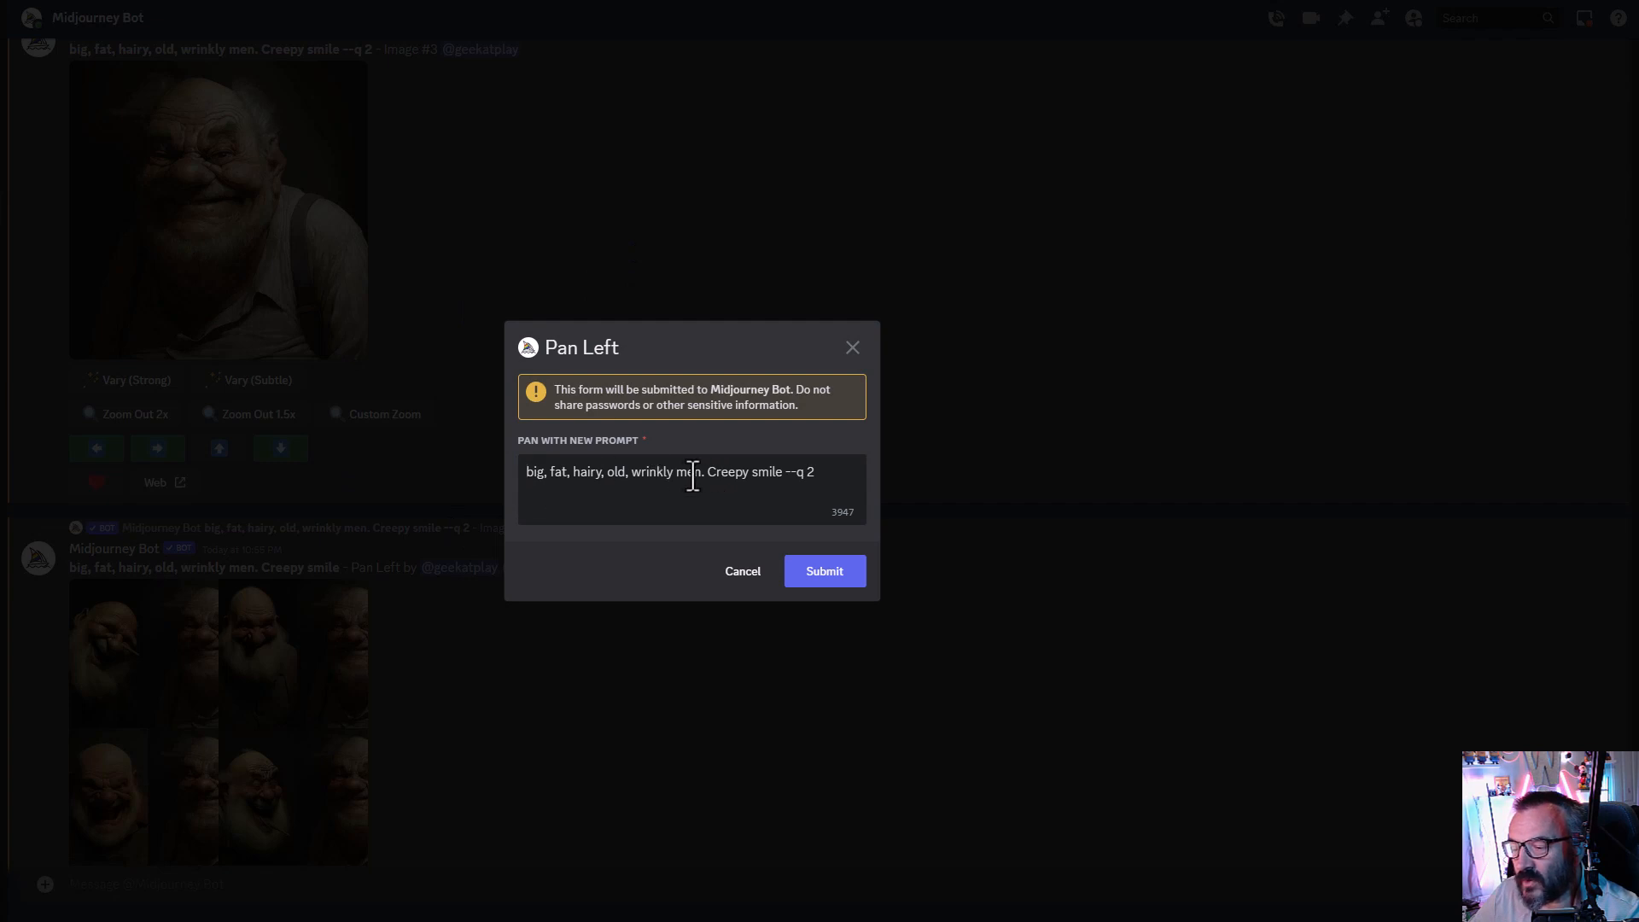
{"action": "left_click", "coordinate": [782, 473]}
{"action": "left_click_drag", "start_coordinate": [782, 473], "coordinate": [510, 474]}
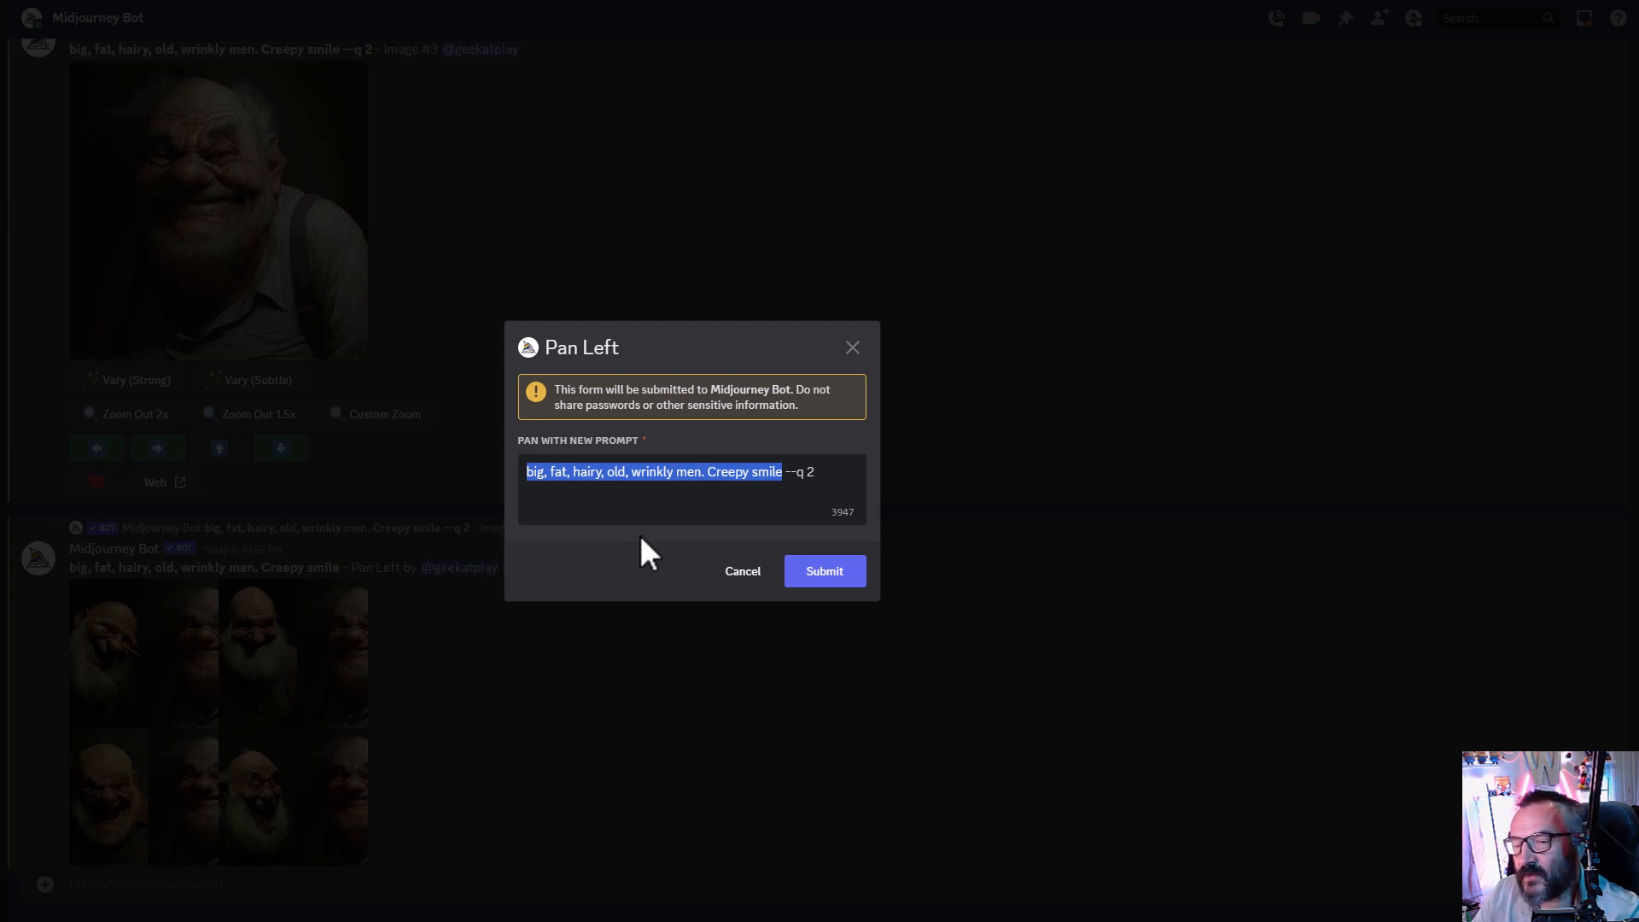
{"action": "type", "text": "old room, rembrandt lighting"}
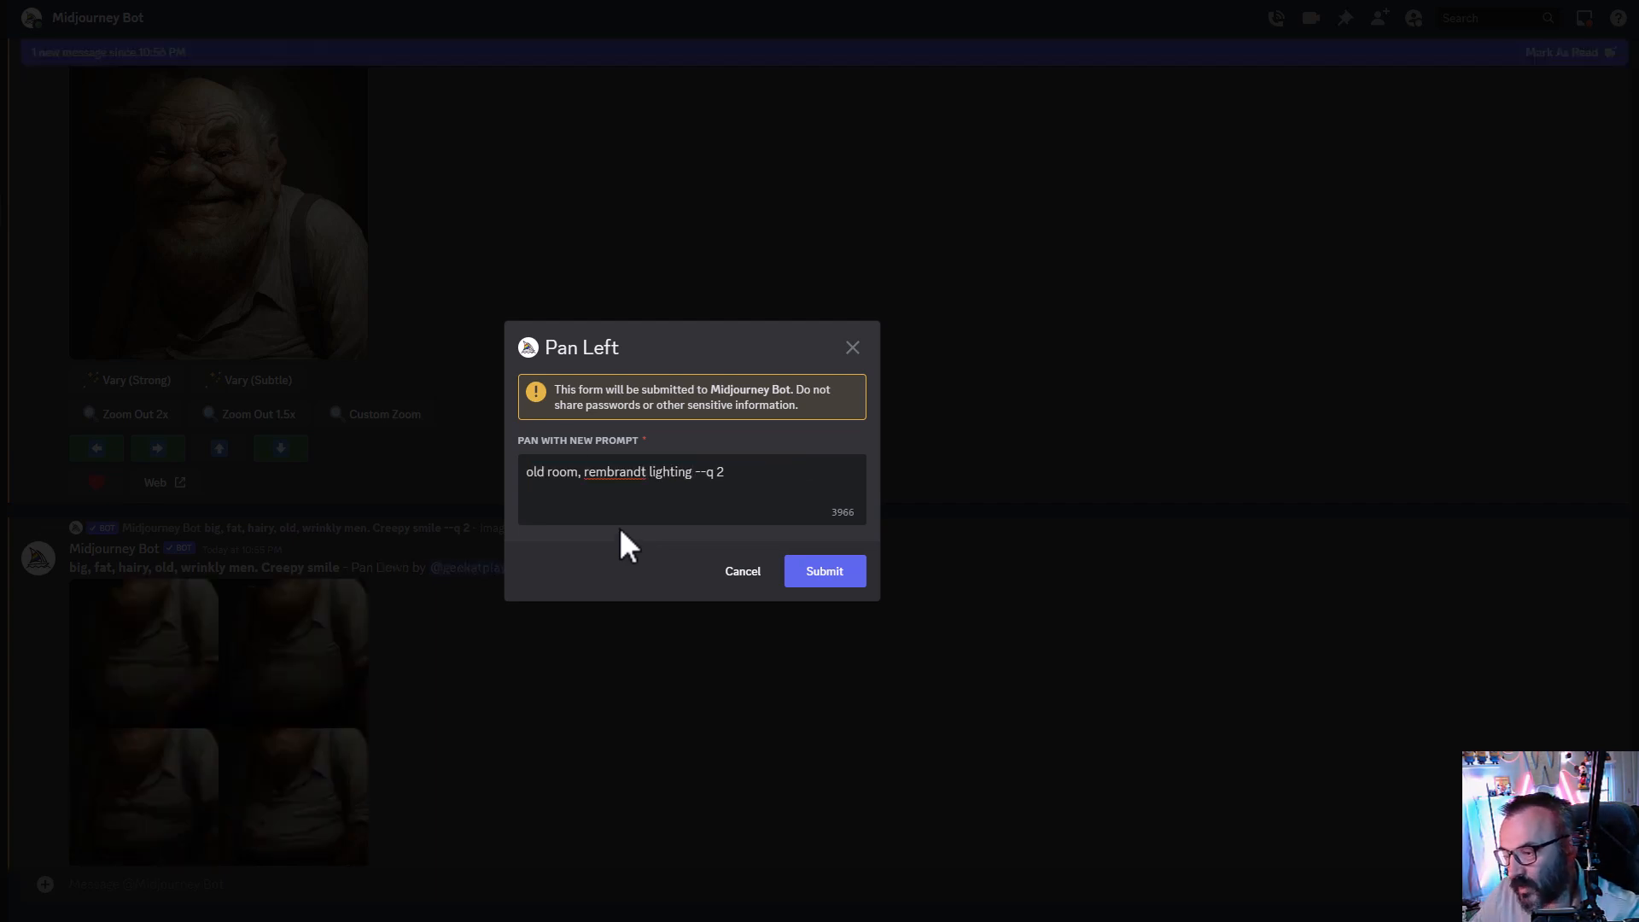
{"action": "left_click", "coordinate": [830, 578]}
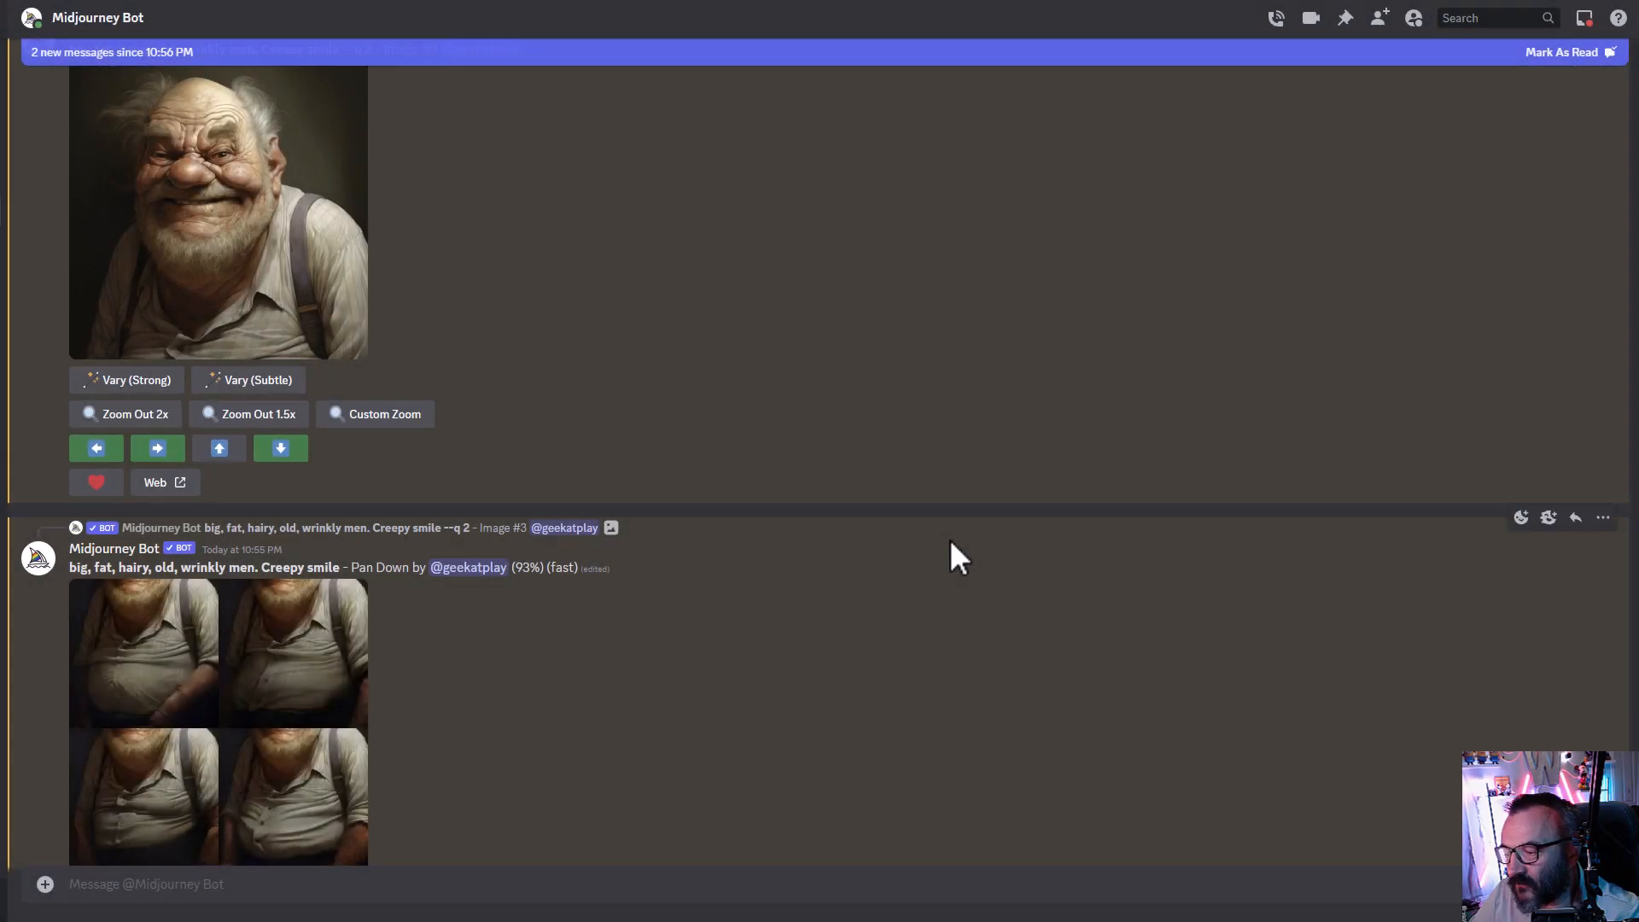
- Enlarge the finished Pan Left and Pan Down grids of the old man to inspect them
{"action": "scroll", "coordinate": [264, 317], "scroll_direction": "up", "scroll_amount": 1}
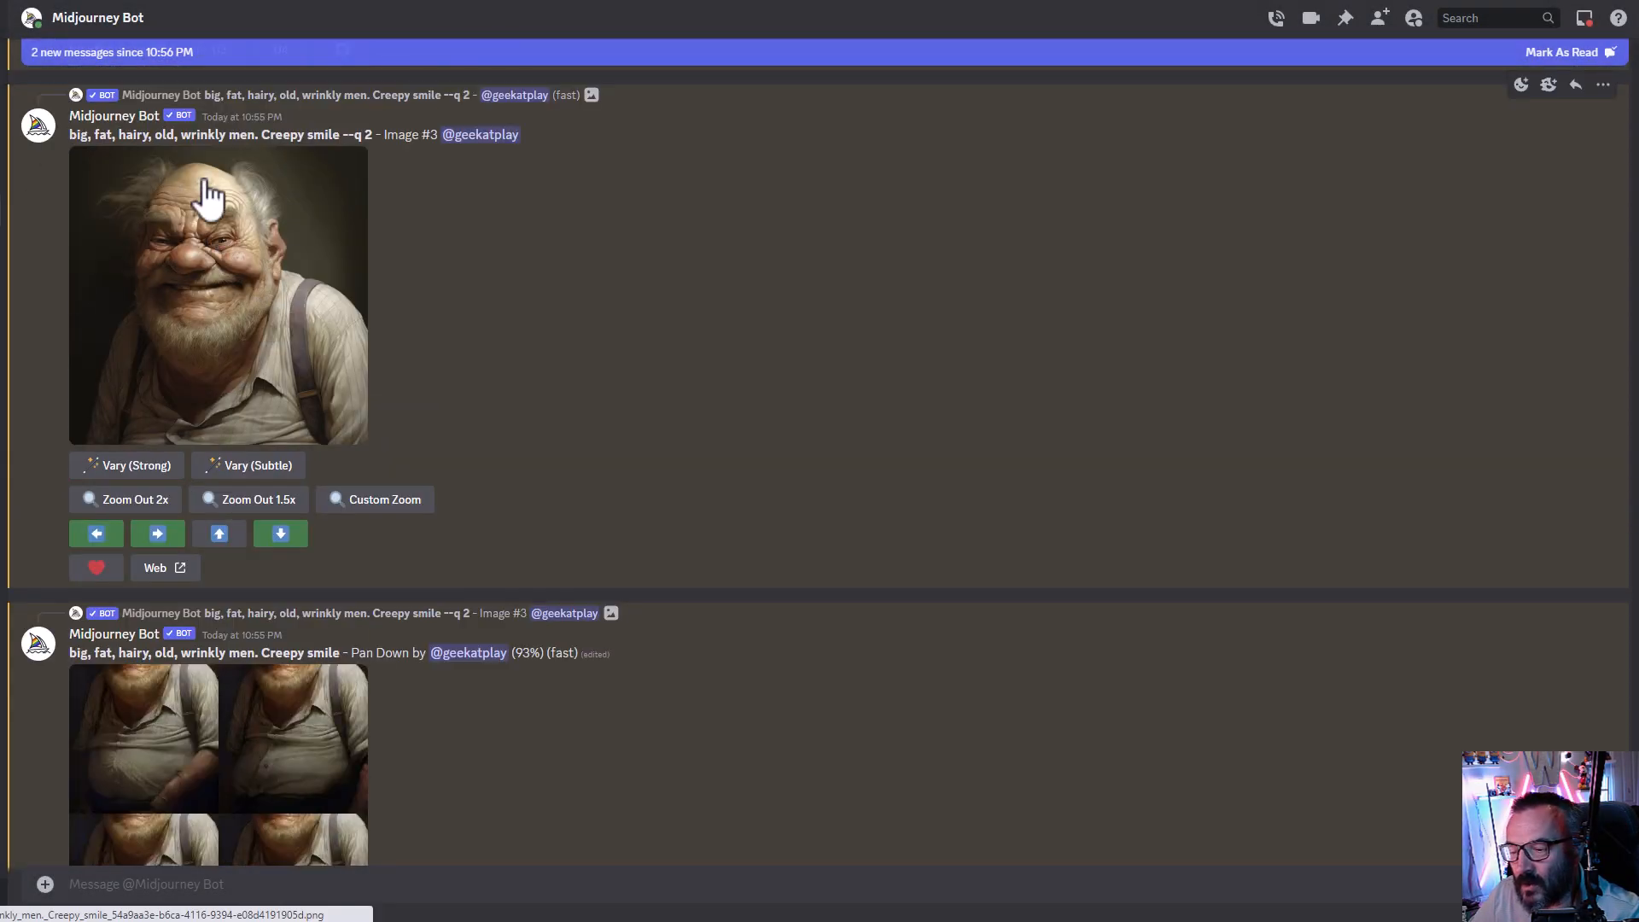
{"action": "scroll", "coordinate": [401, 386], "scroll_direction": "down", "scroll_amount": 3}
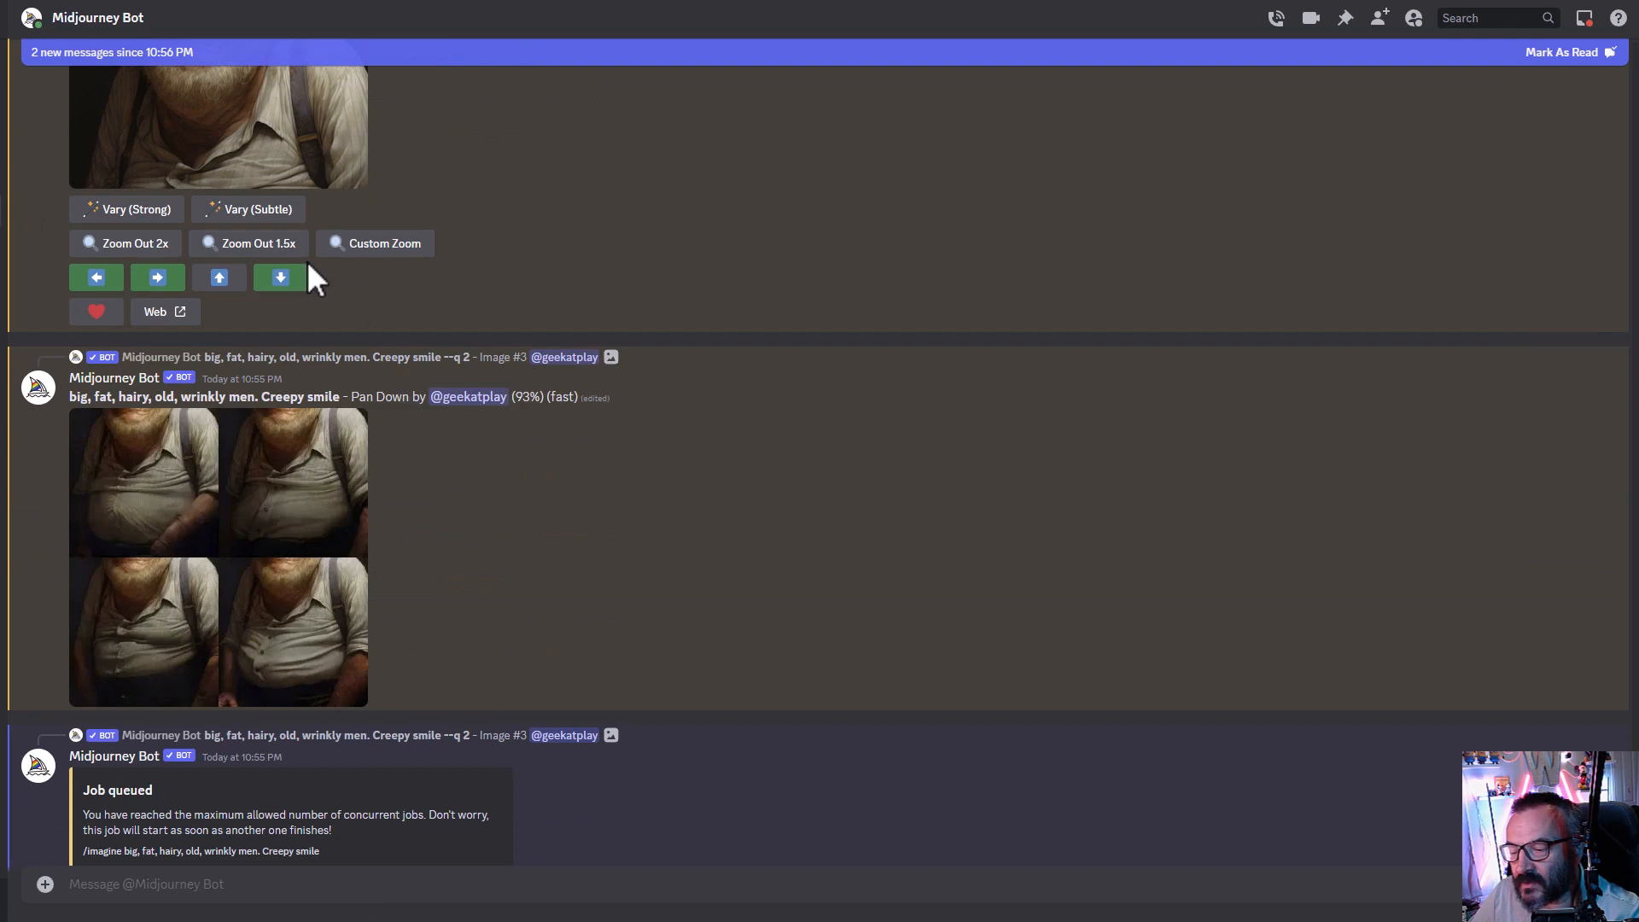
{"action": "scroll", "coordinate": [718, 403], "scroll_direction": "down", "scroll_amount": 3}
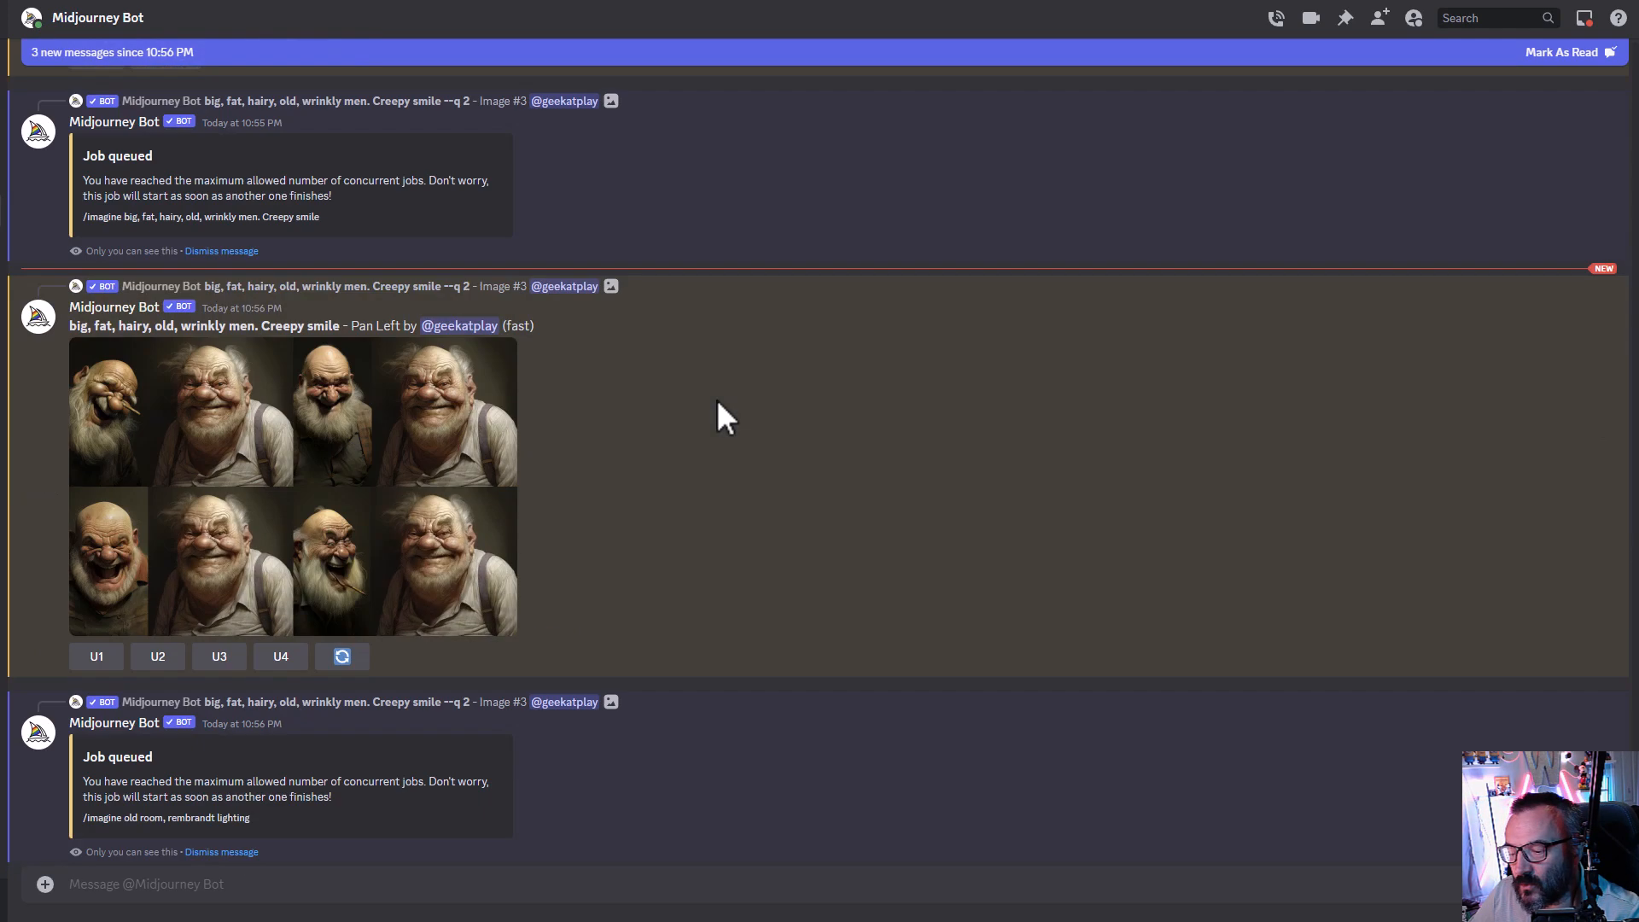
{"action": "left_click", "coordinate": [244, 416]}
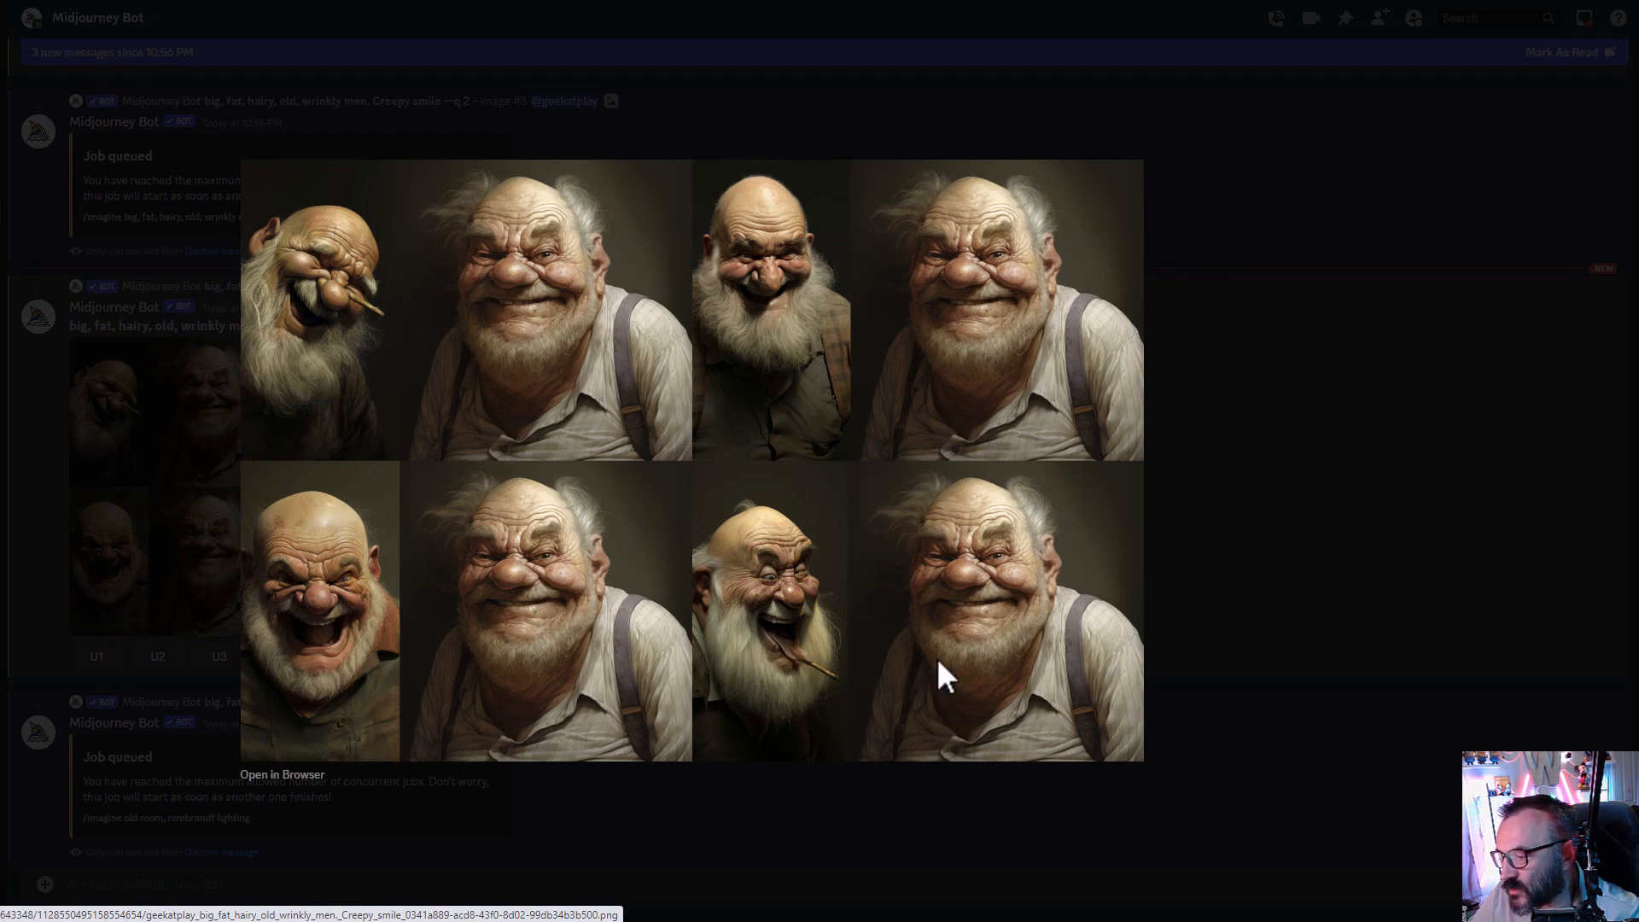
{"action": "left_click", "coordinate": [1295, 574]}
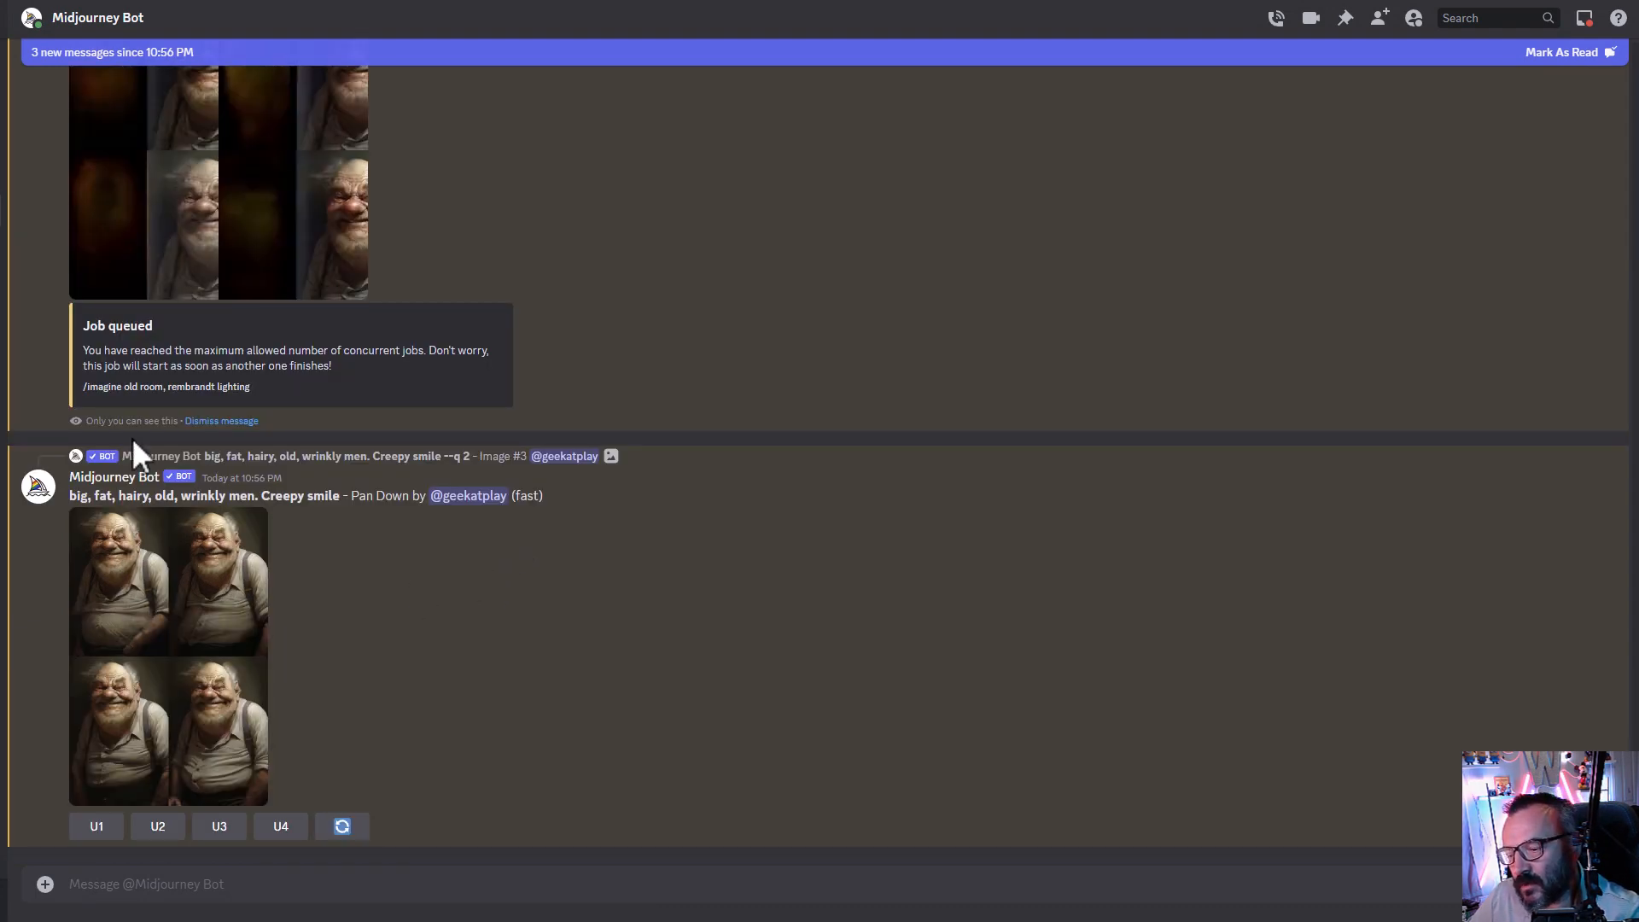
{"action": "left_click", "coordinate": [195, 667]}
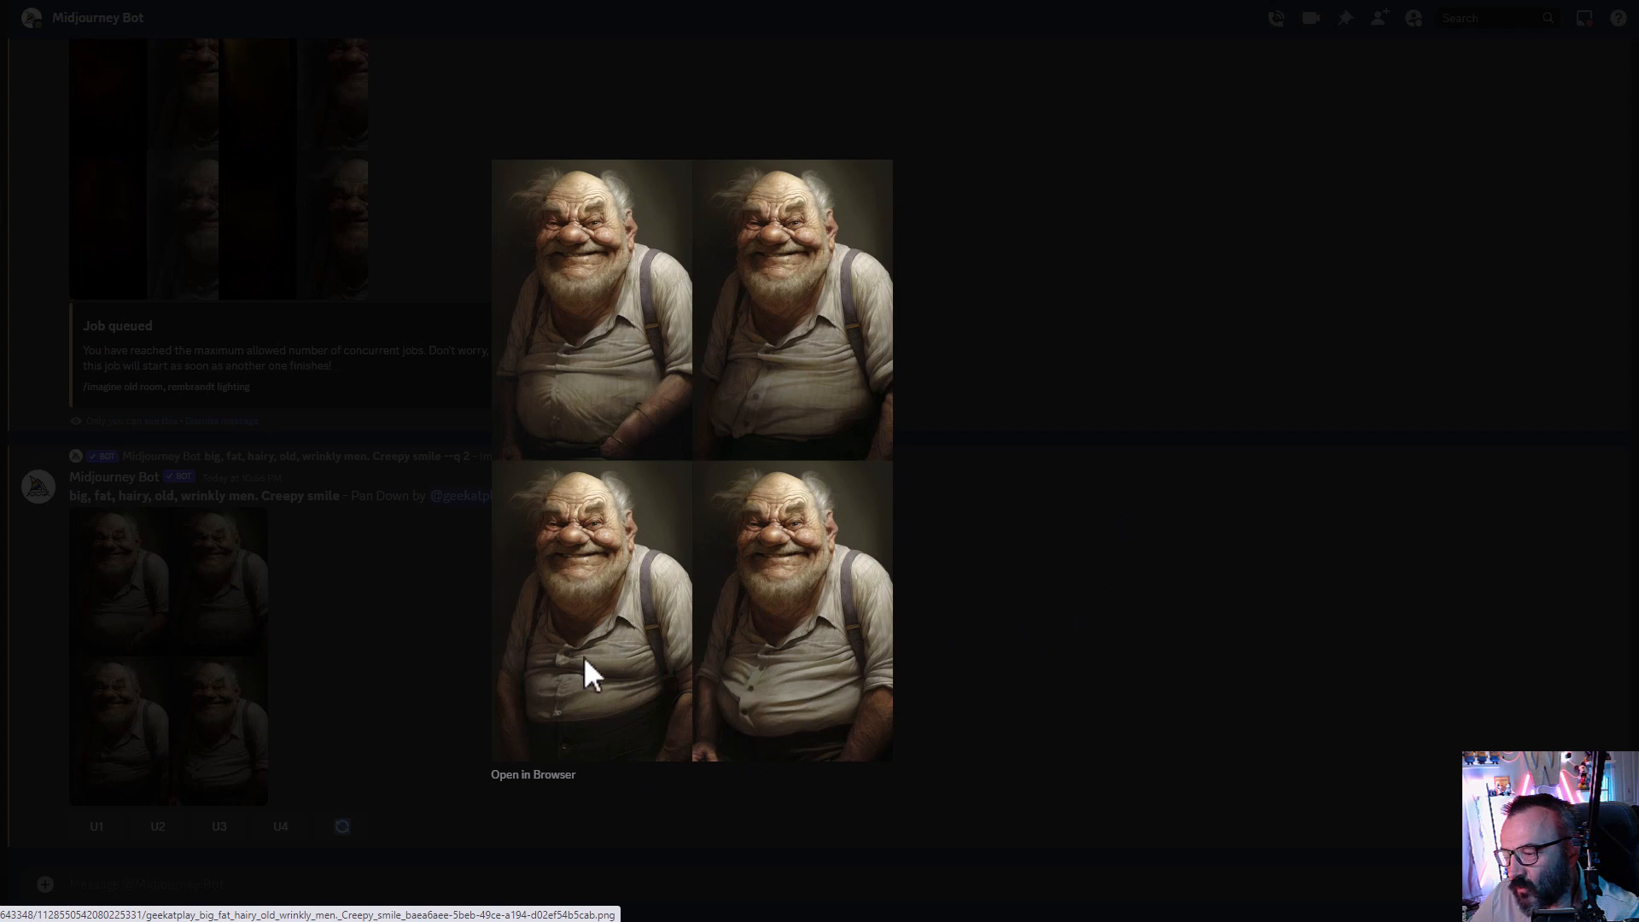
{"action": "left_click", "coordinate": [1073, 531]}
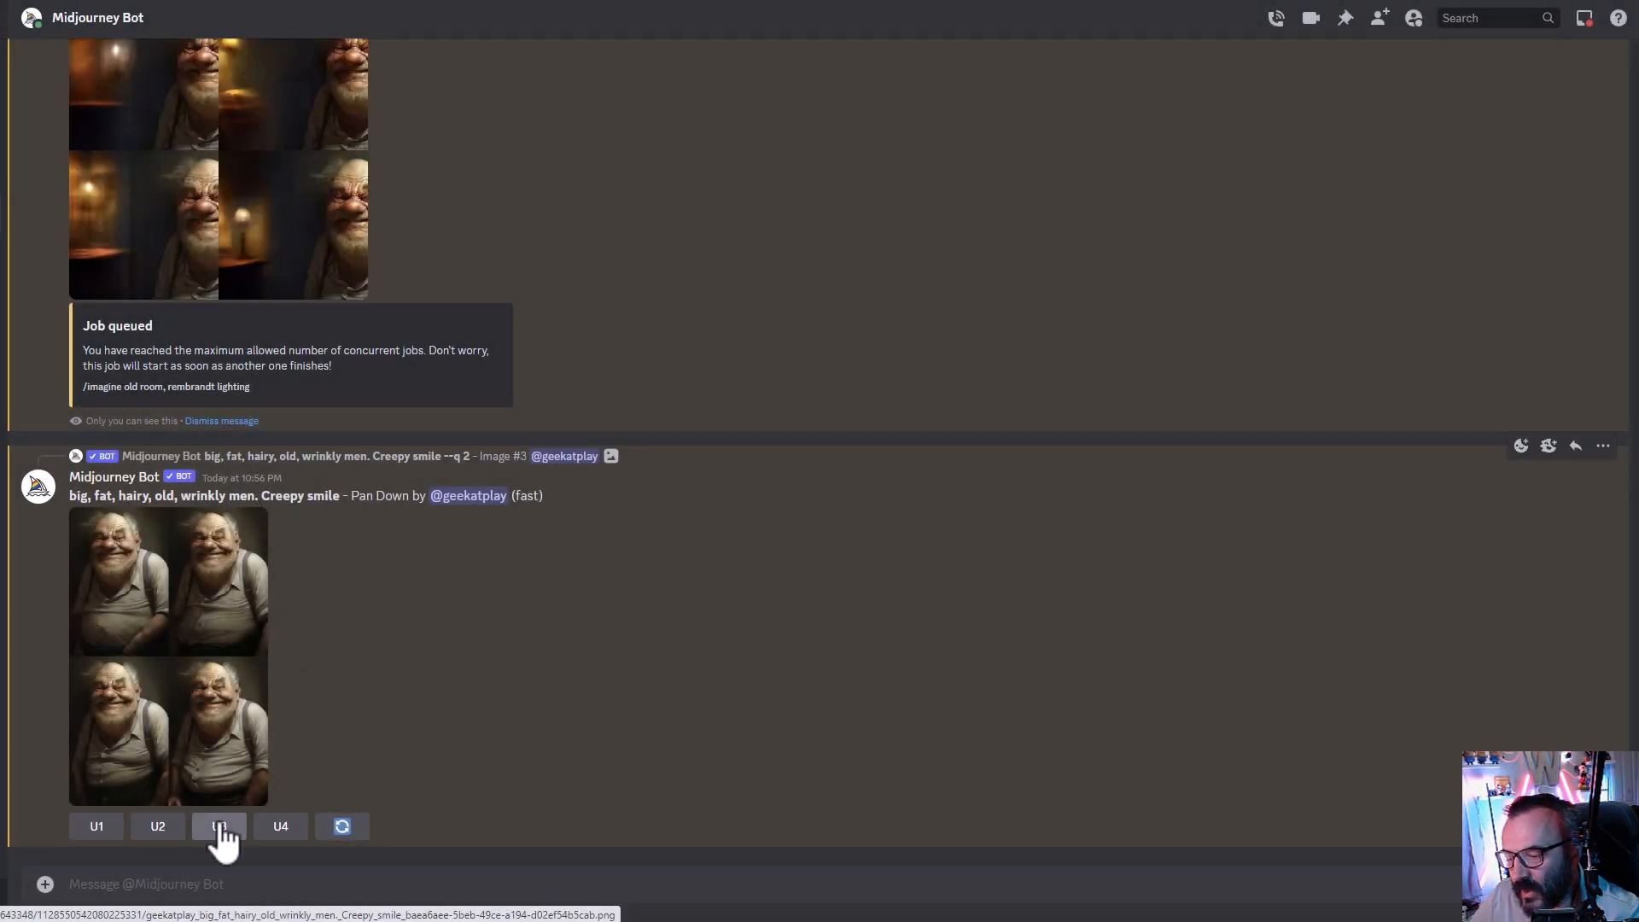
- Upscale the third image of the Pan Down grid and extend that upscale with Pan Down and Zoom Out 2x
{"action": "left_click", "coordinate": [220, 826]}
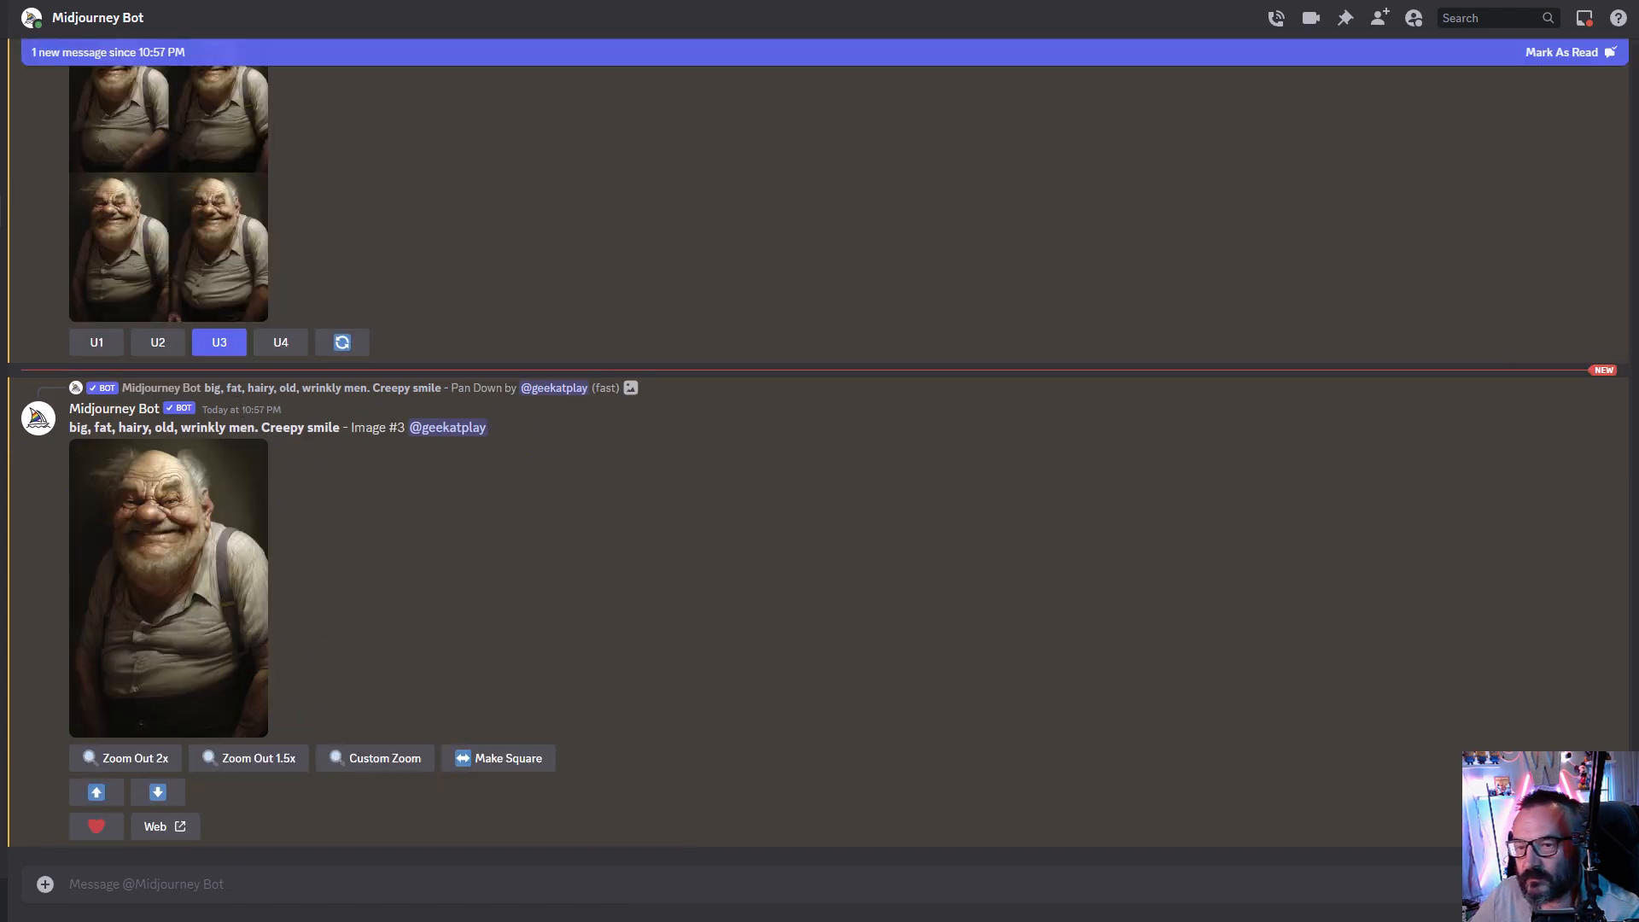
{"action": "left_click", "coordinate": [158, 793]}
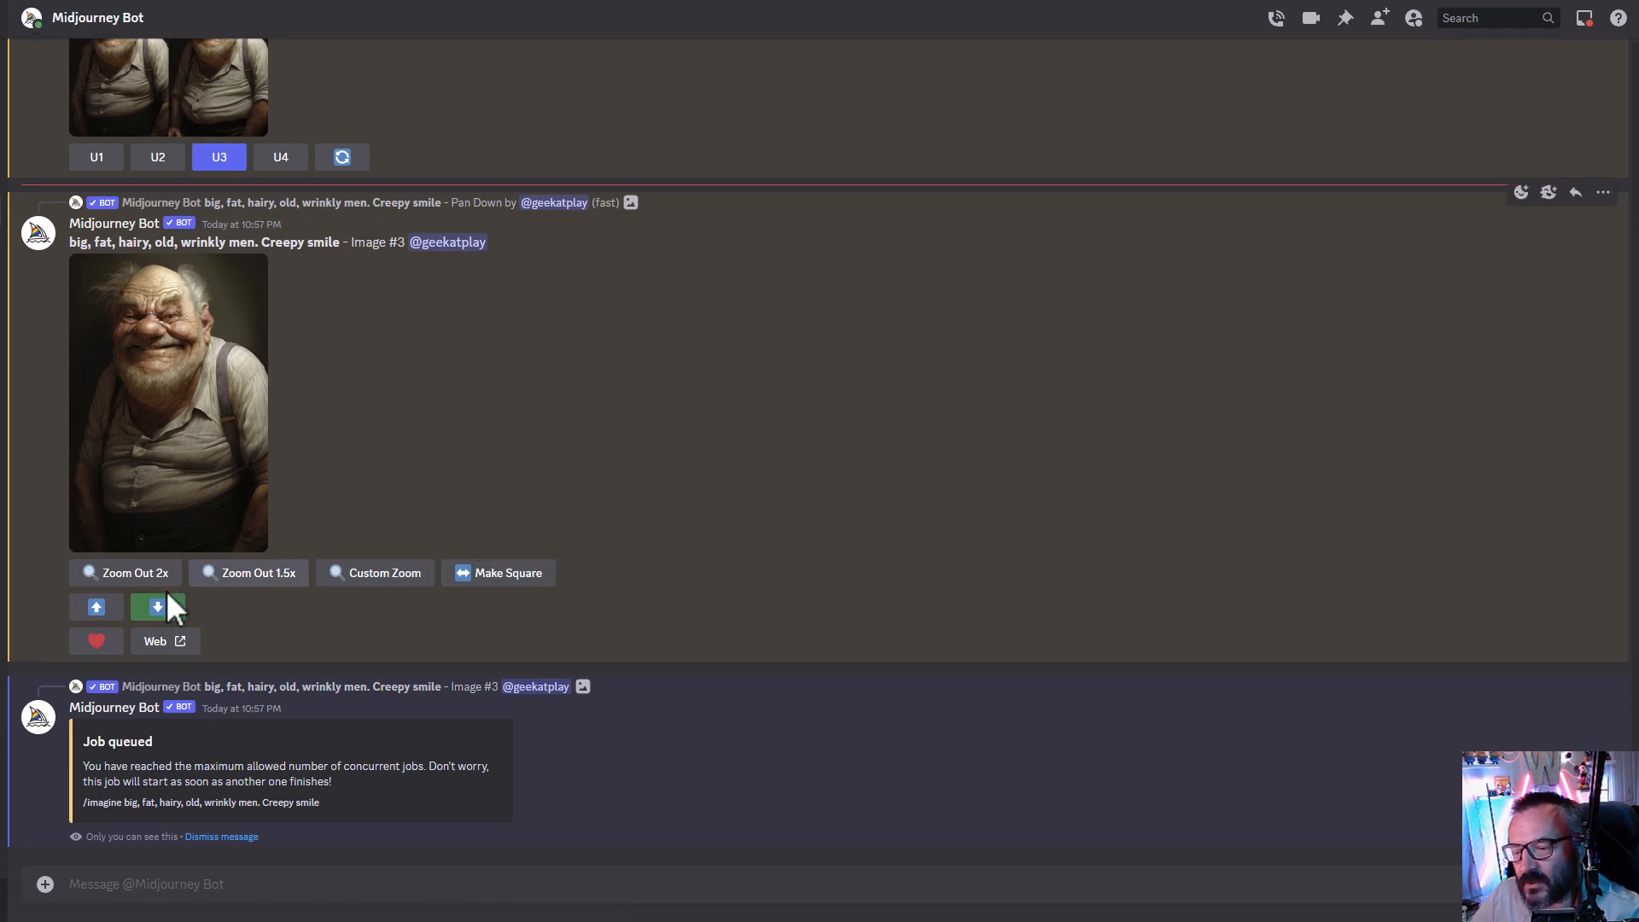
{"action": "left_click", "coordinate": [119, 574]}
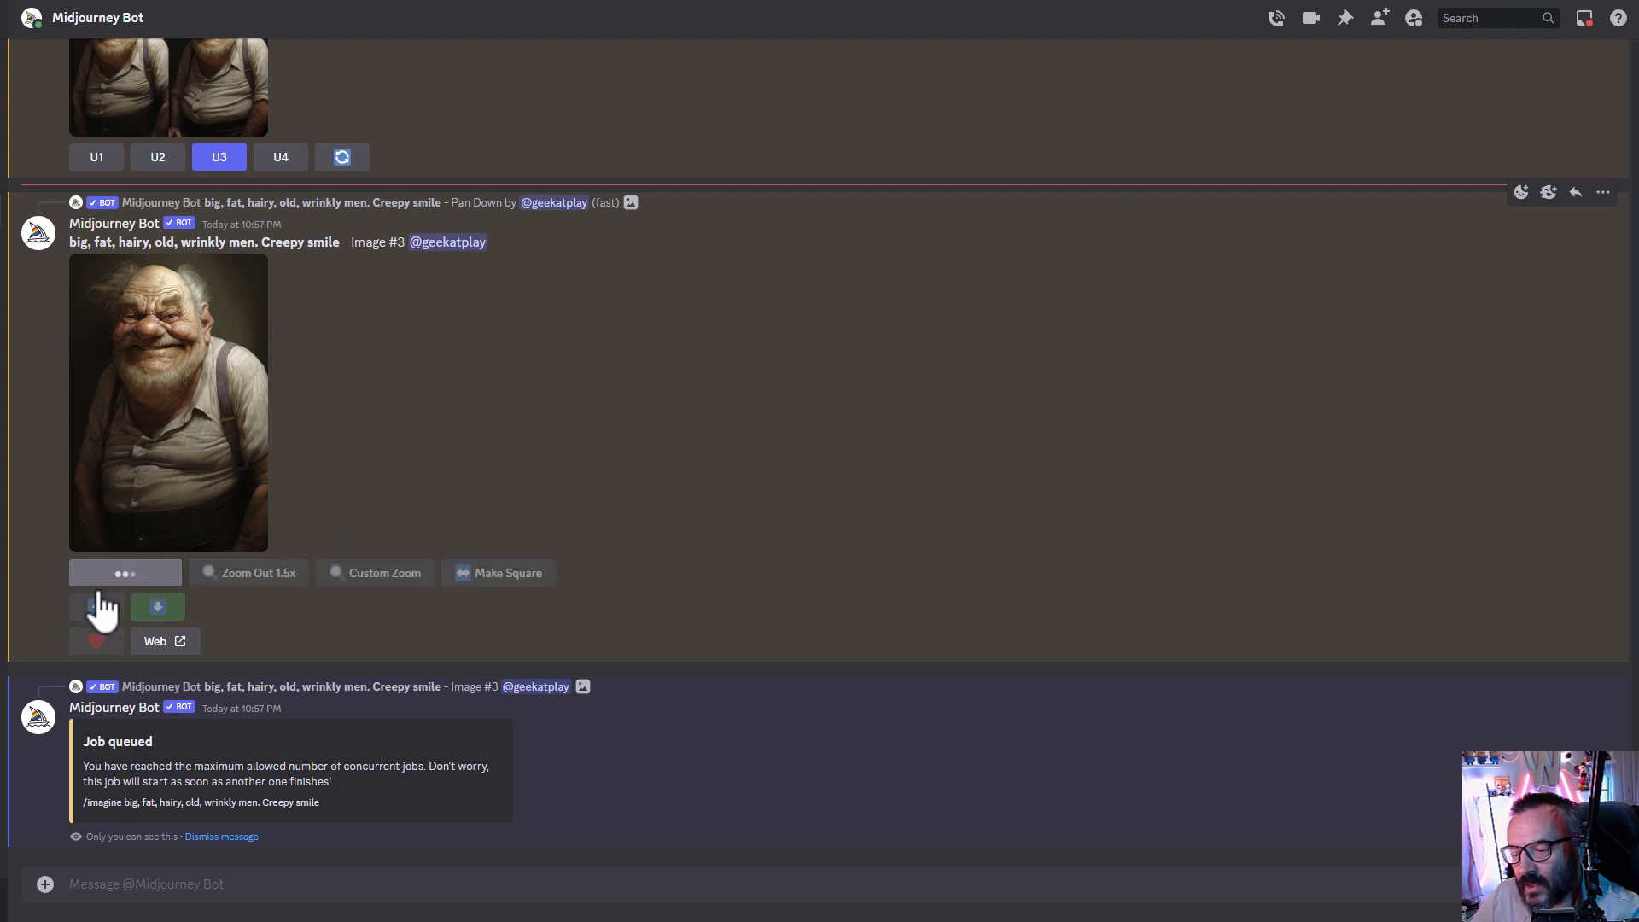
- Scroll through the new results and enlarge the Pan Right grid of the old man to inspect it
{"action": "scroll", "coordinate": [334, 494], "scroll_direction": "up", "scroll_amount": 2}
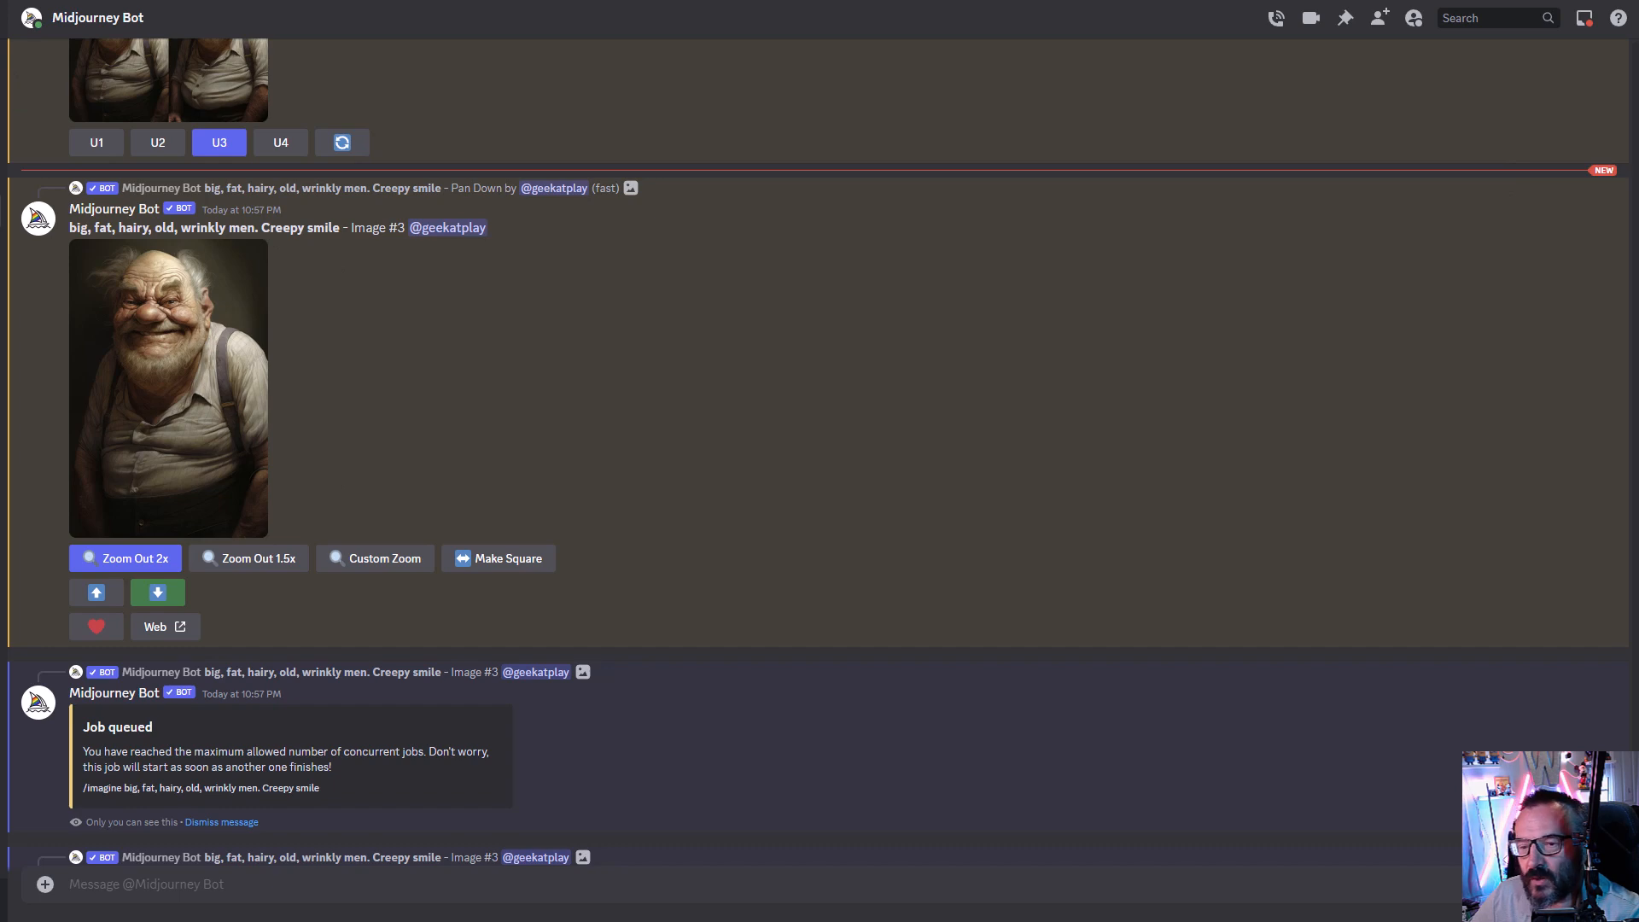
{"action": "scroll", "coordinate": [458, 751], "scroll_direction": "down", "scroll_amount": 8}
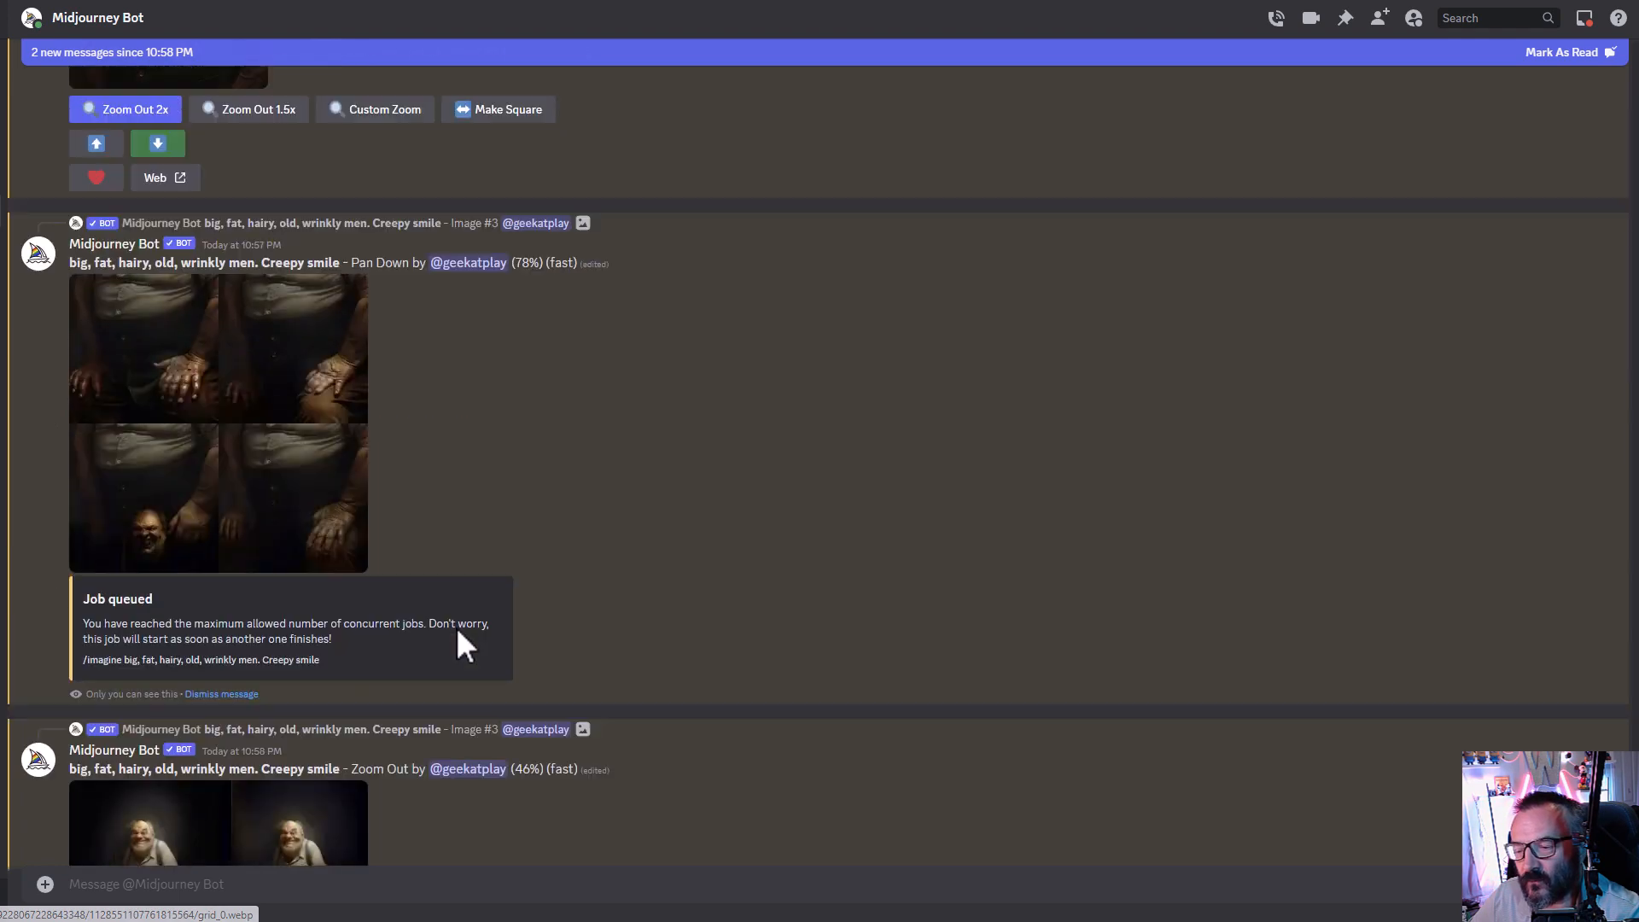
{"action": "scroll", "coordinate": [456, 626], "scroll_direction": "up", "scroll_amount": 9}
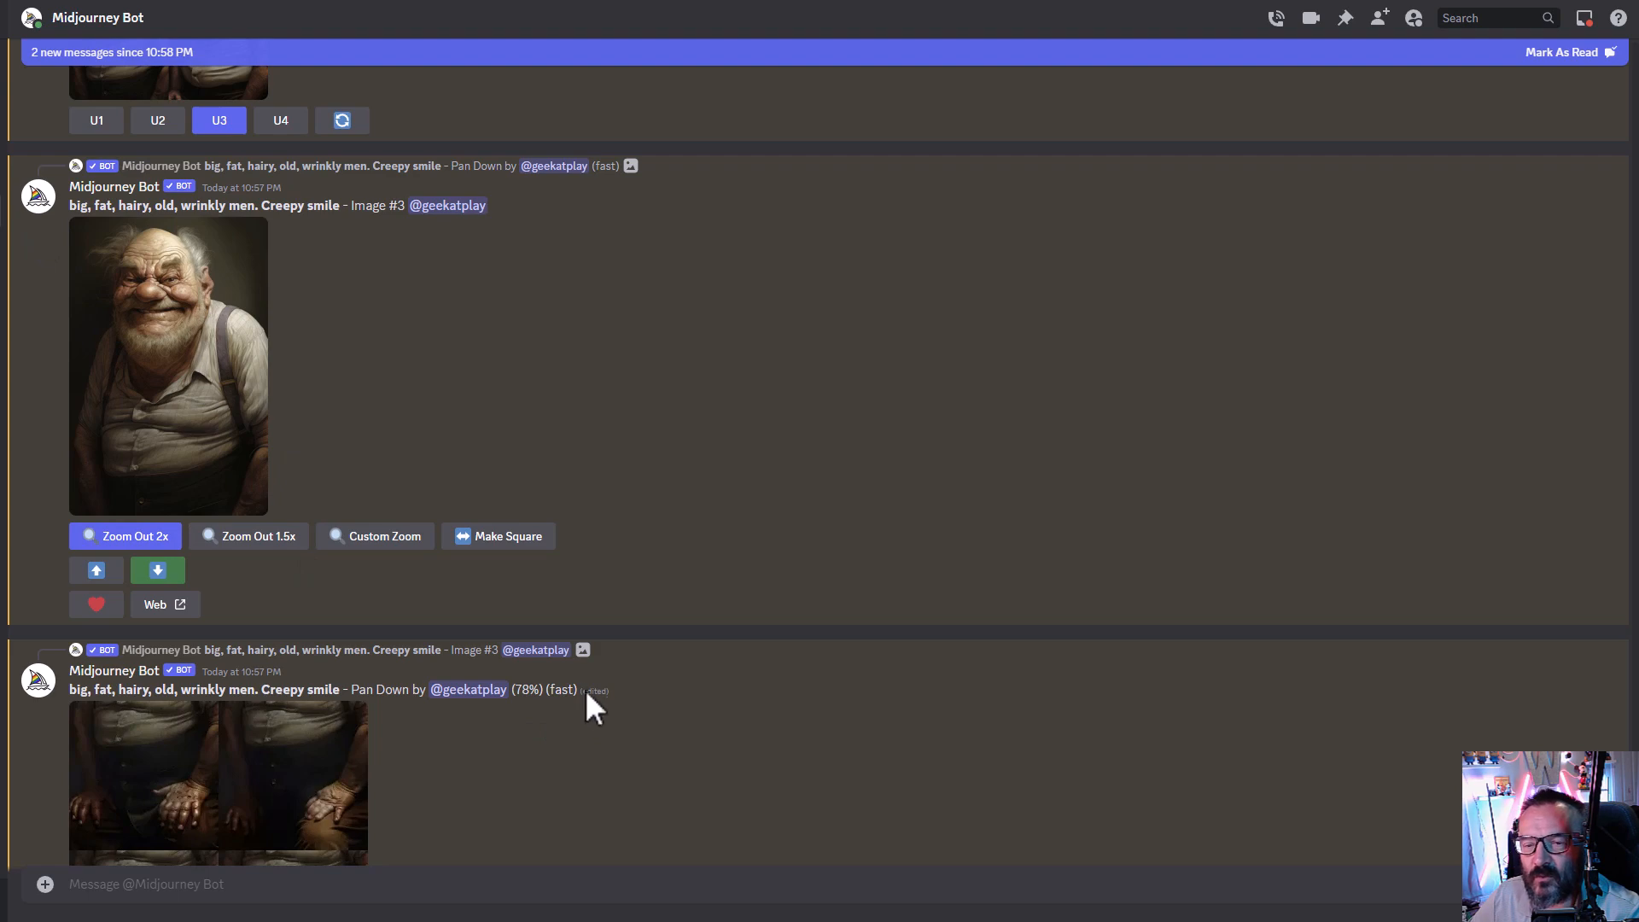
{"action": "scroll", "coordinate": [475, 720], "scroll_direction": "down", "scroll_amount": 5}
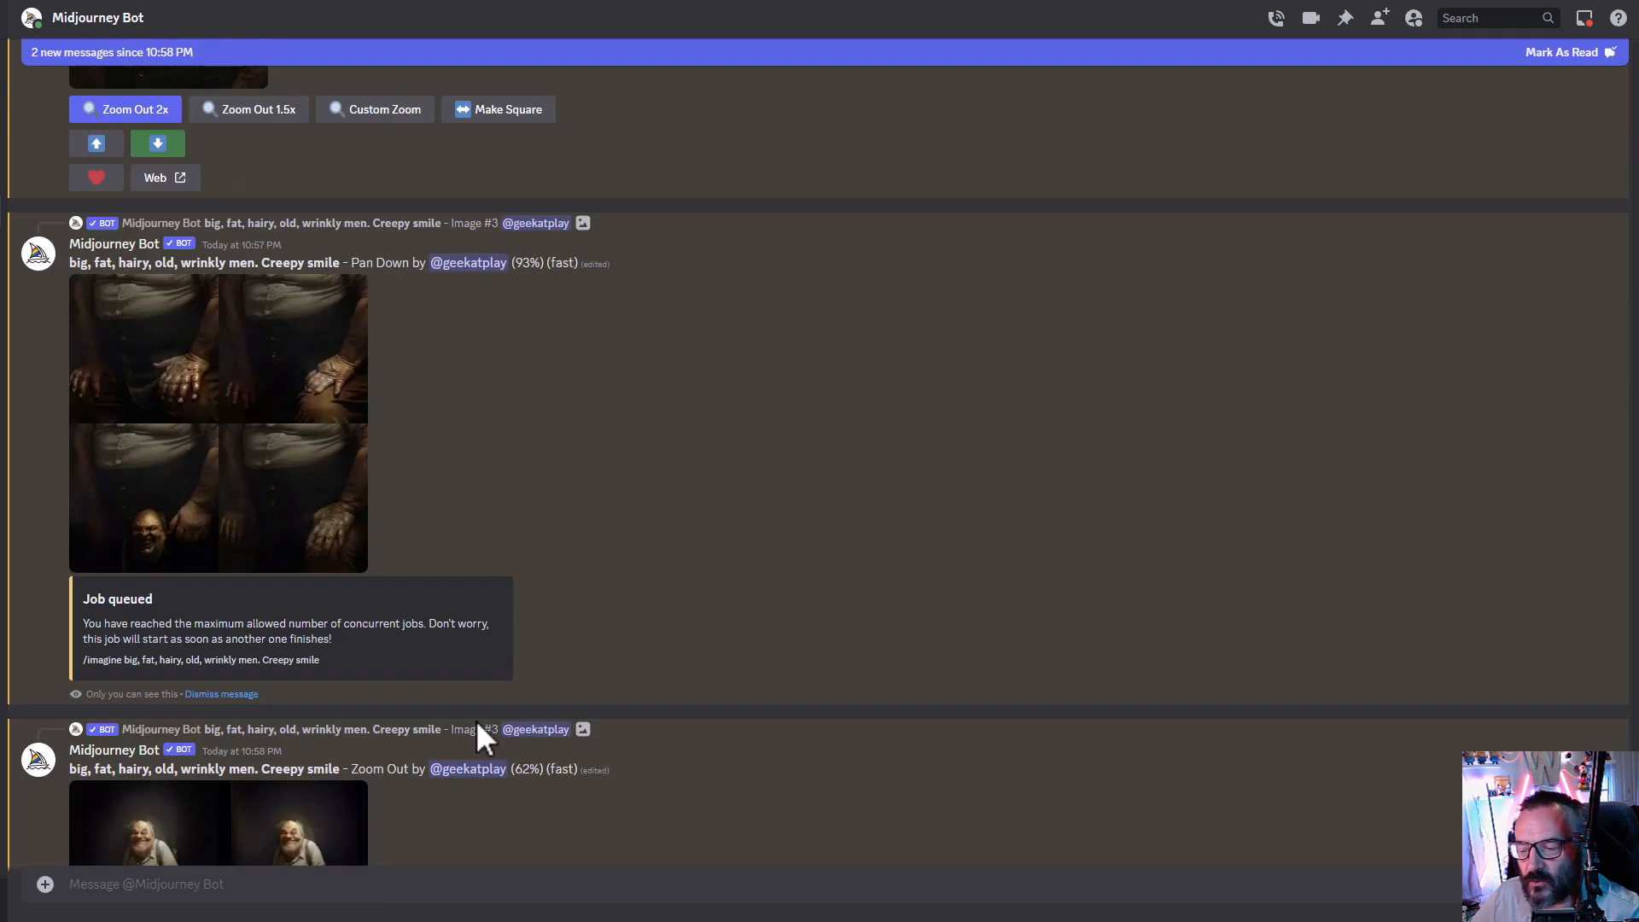
{"action": "scroll", "coordinate": [475, 719], "scroll_direction": "down", "scroll_amount": 12}
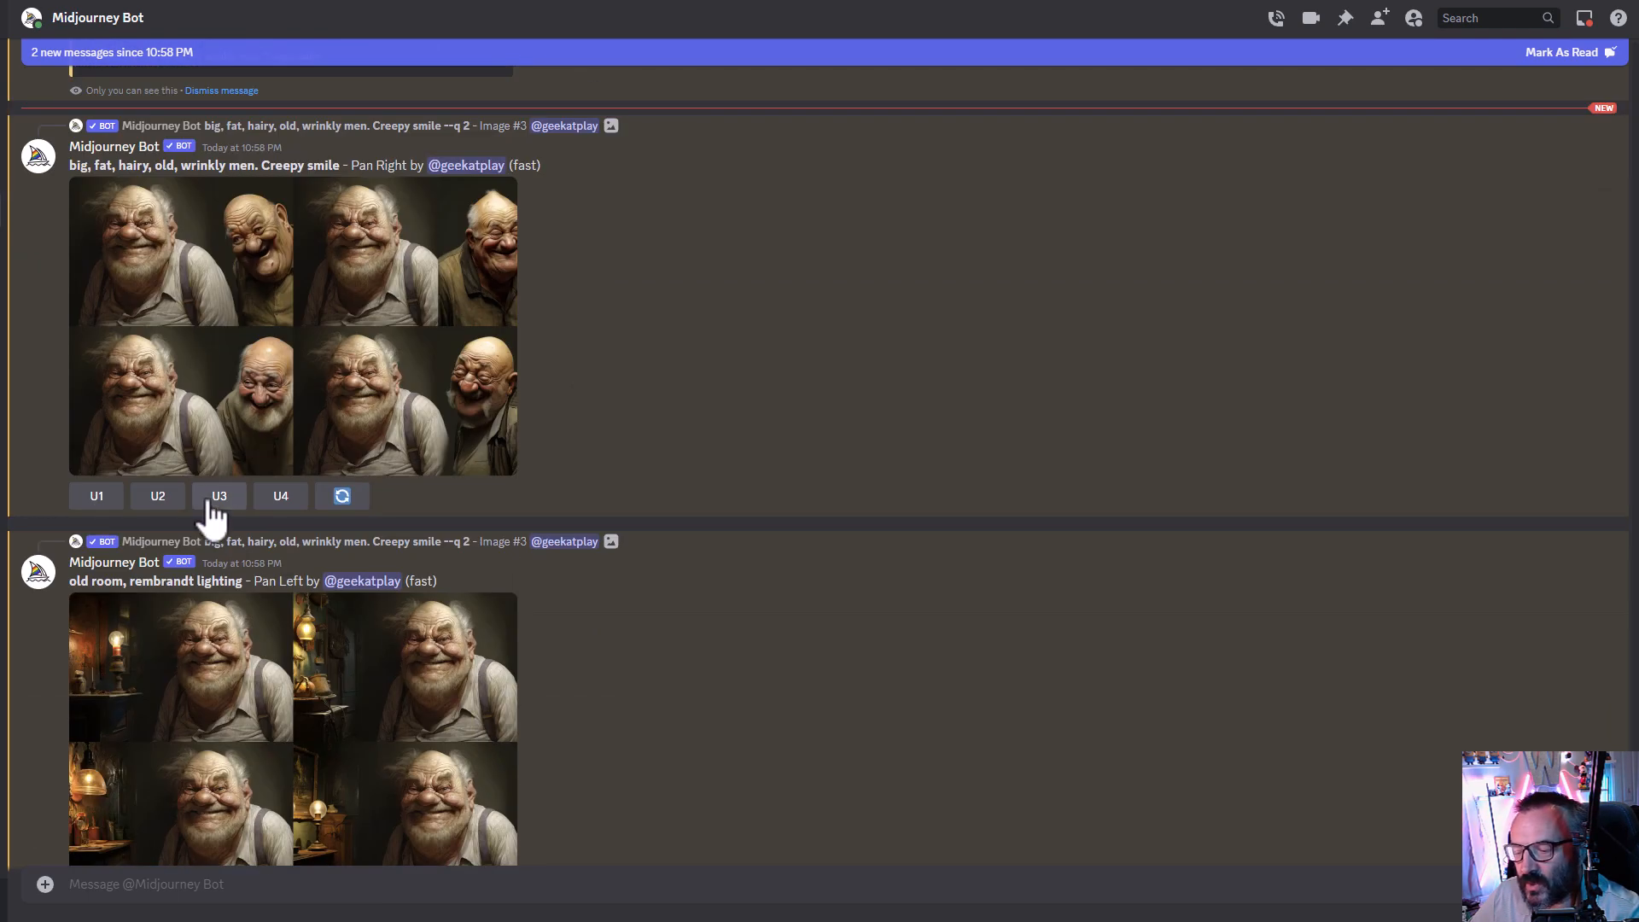
{"action": "scroll", "coordinate": [632, 474], "scroll_direction": "up", "scroll_amount": 2}
{"action": "left_click", "coordinate": [419, 440]}
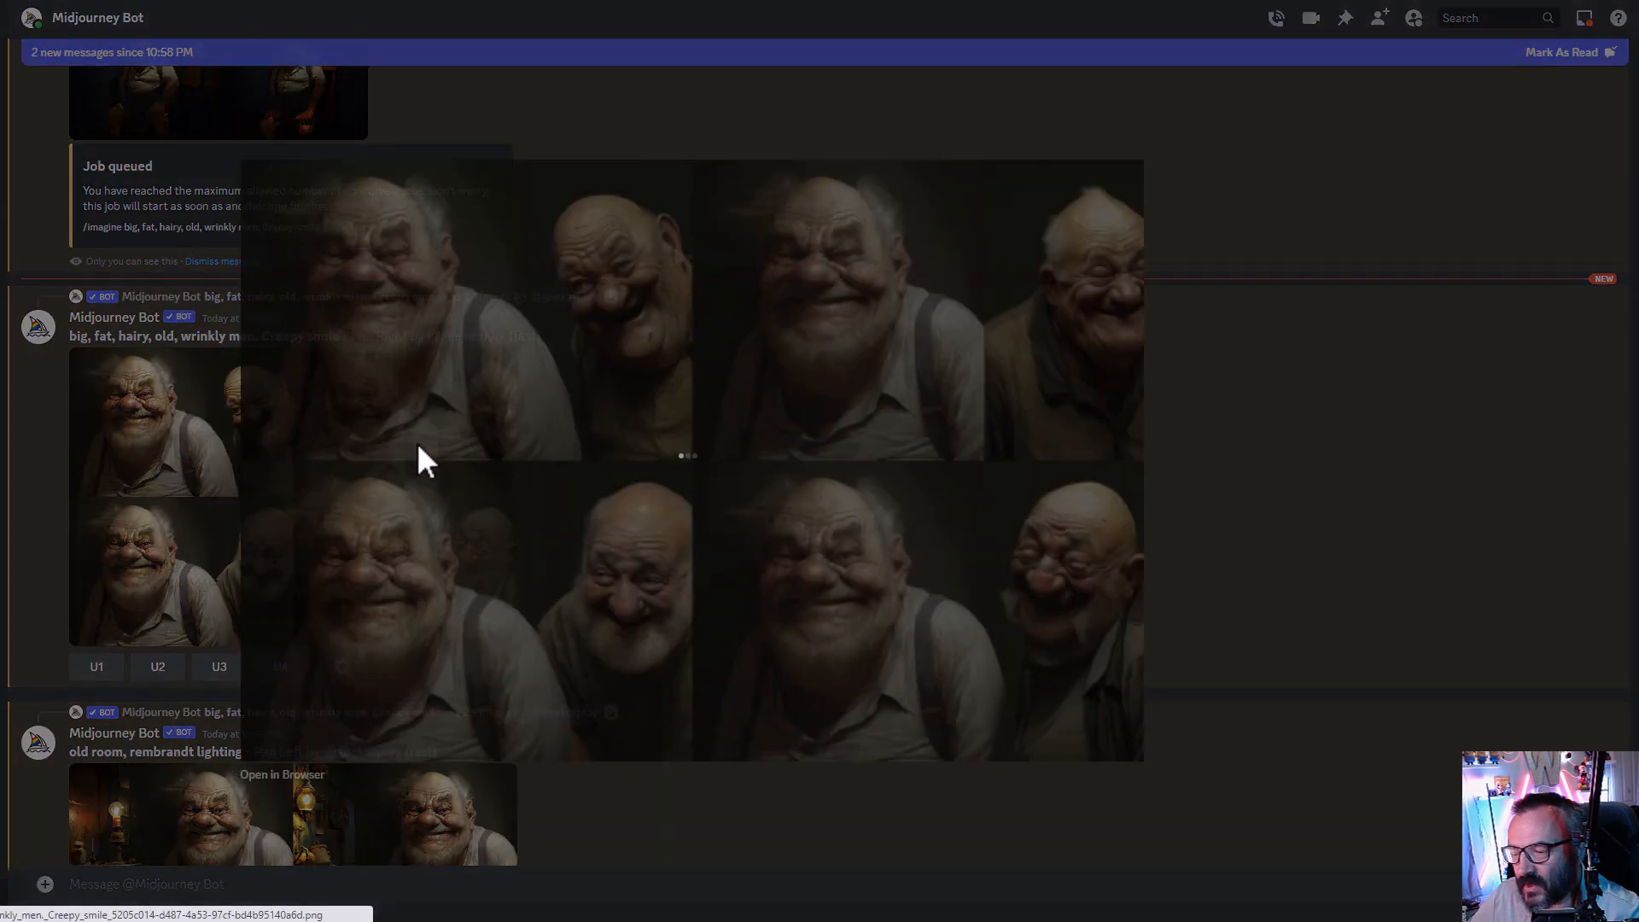
{"action": "left_click", "coordinate": [1264, 452]}
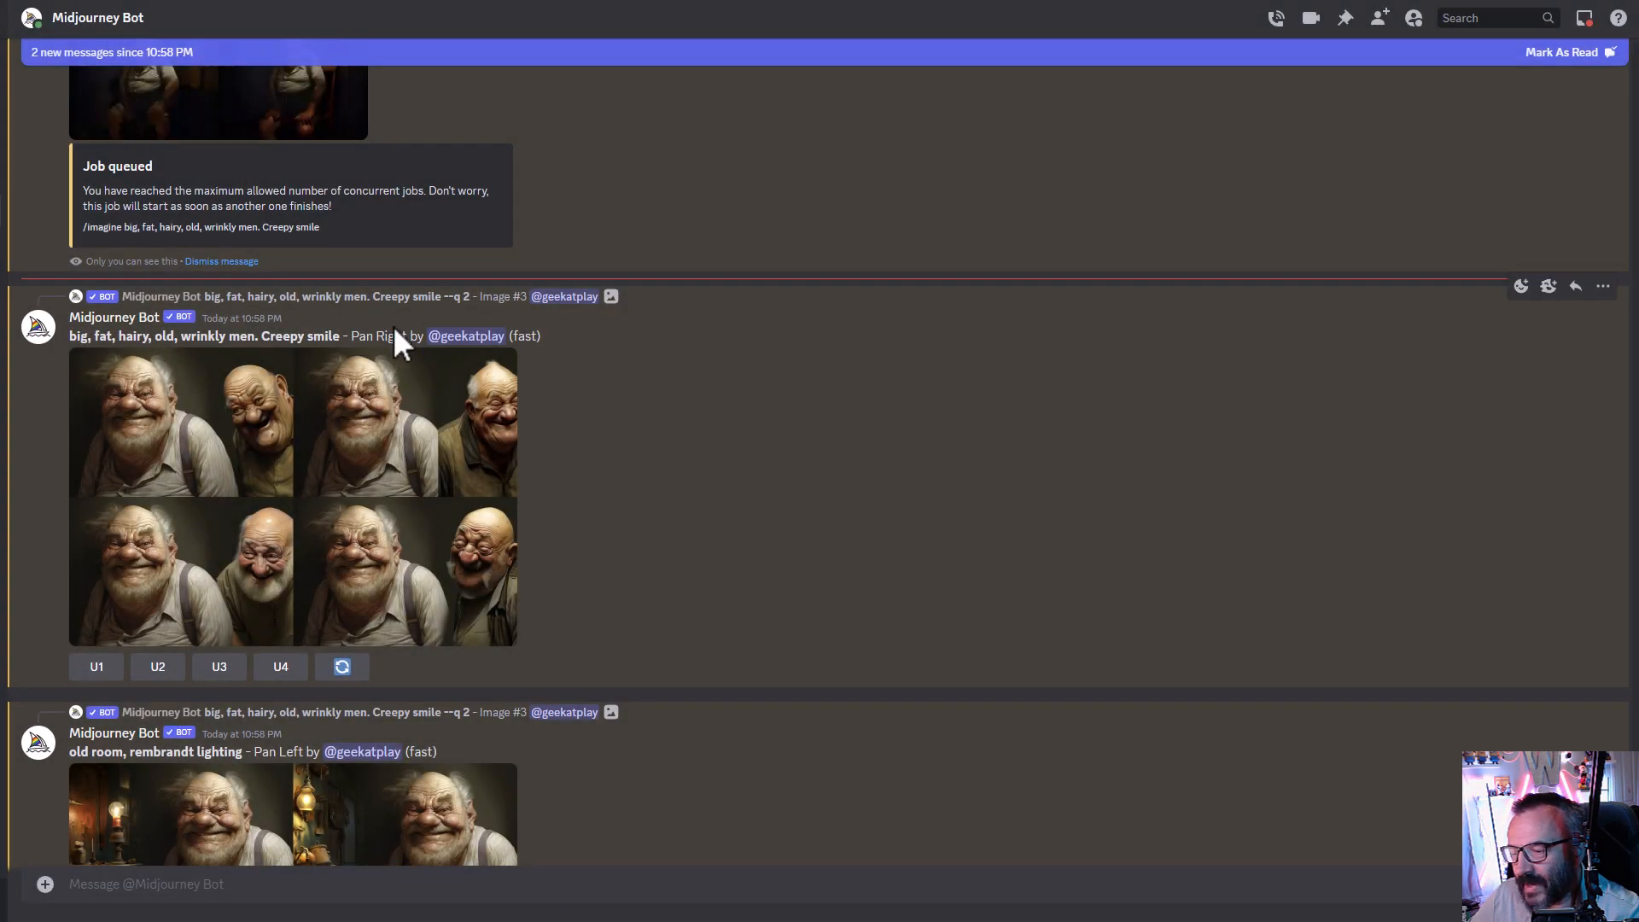
{"action": "scroll", "coordinate": [629, 607], "scroll_direction": "down", "scroll_amount": 3}
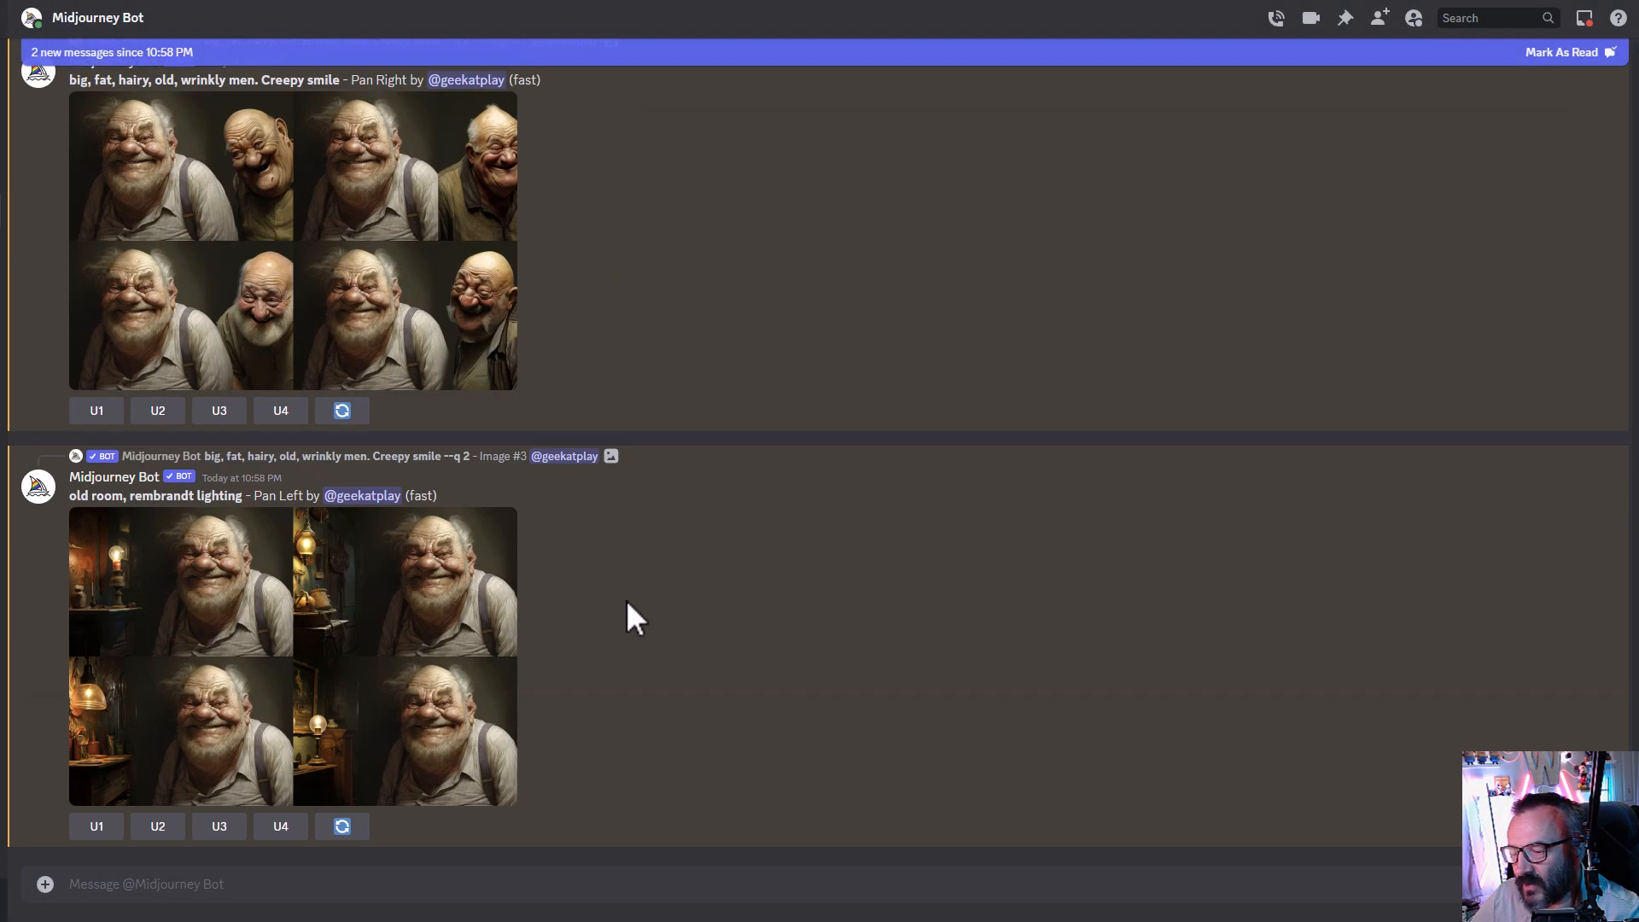
- Enlarge the old room Pan Left grid and the newest Pan Down grid to compare them
{"action": "left_click_drag", "start_coordinate": [73, 501], "coordinate": [905, 379]}
{"action": "left_click", "coordinate": [584, 505]}
{"action": "scroll", "coordinate": [584, 505], "scroll_direction": "up", "scroll_amount": 3}
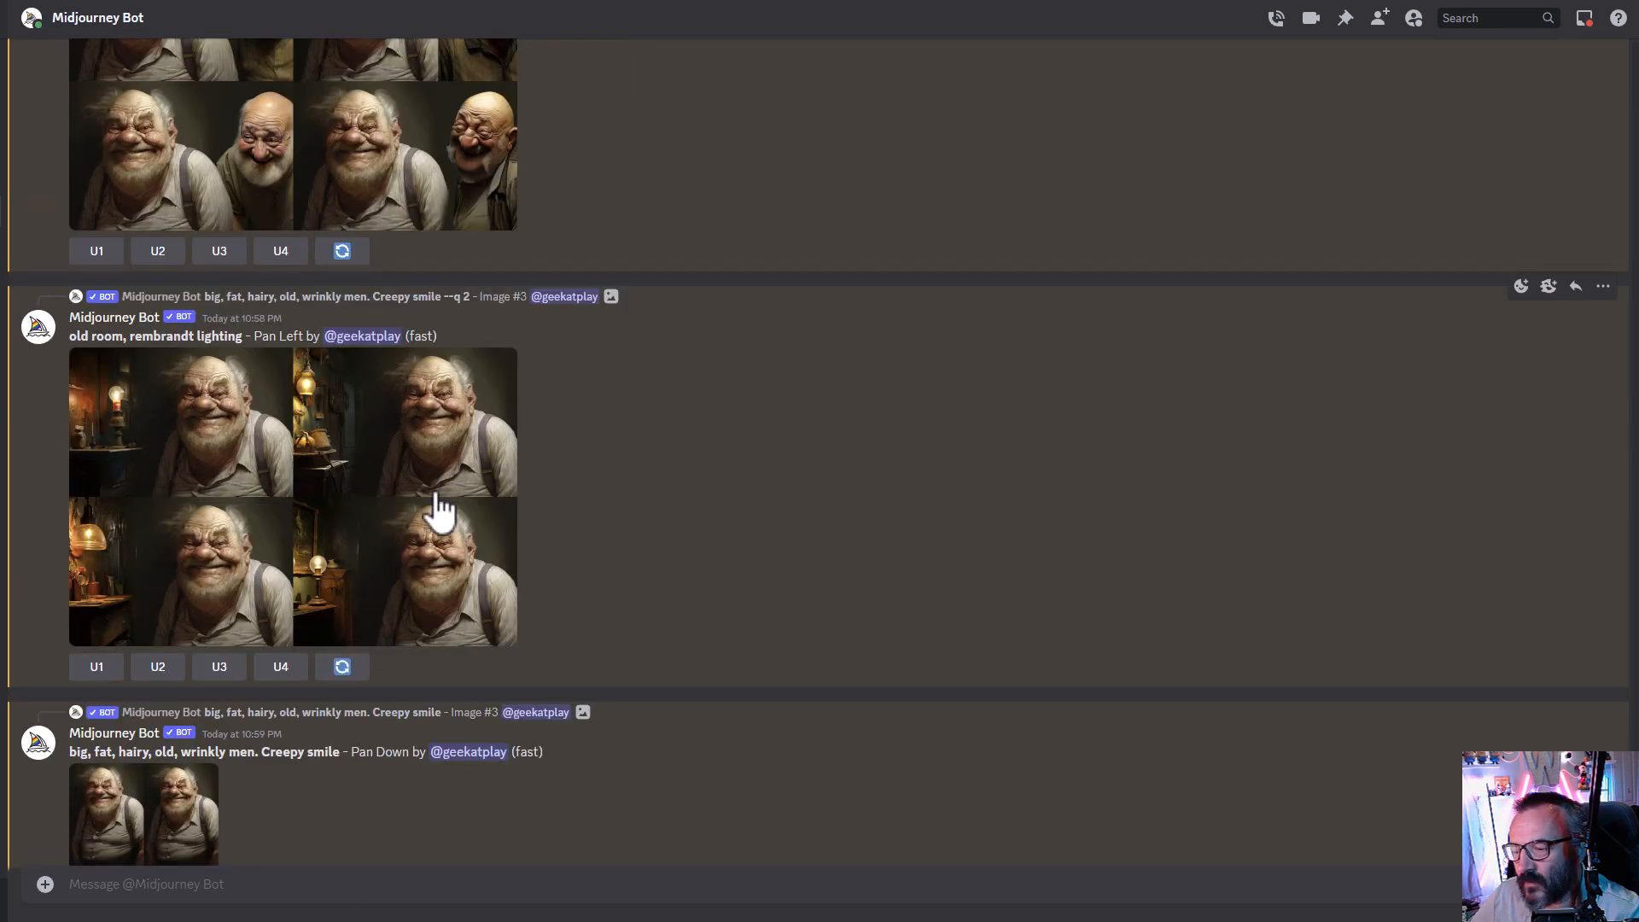
{"action": "left_click", "coordinate": [424, 494]}
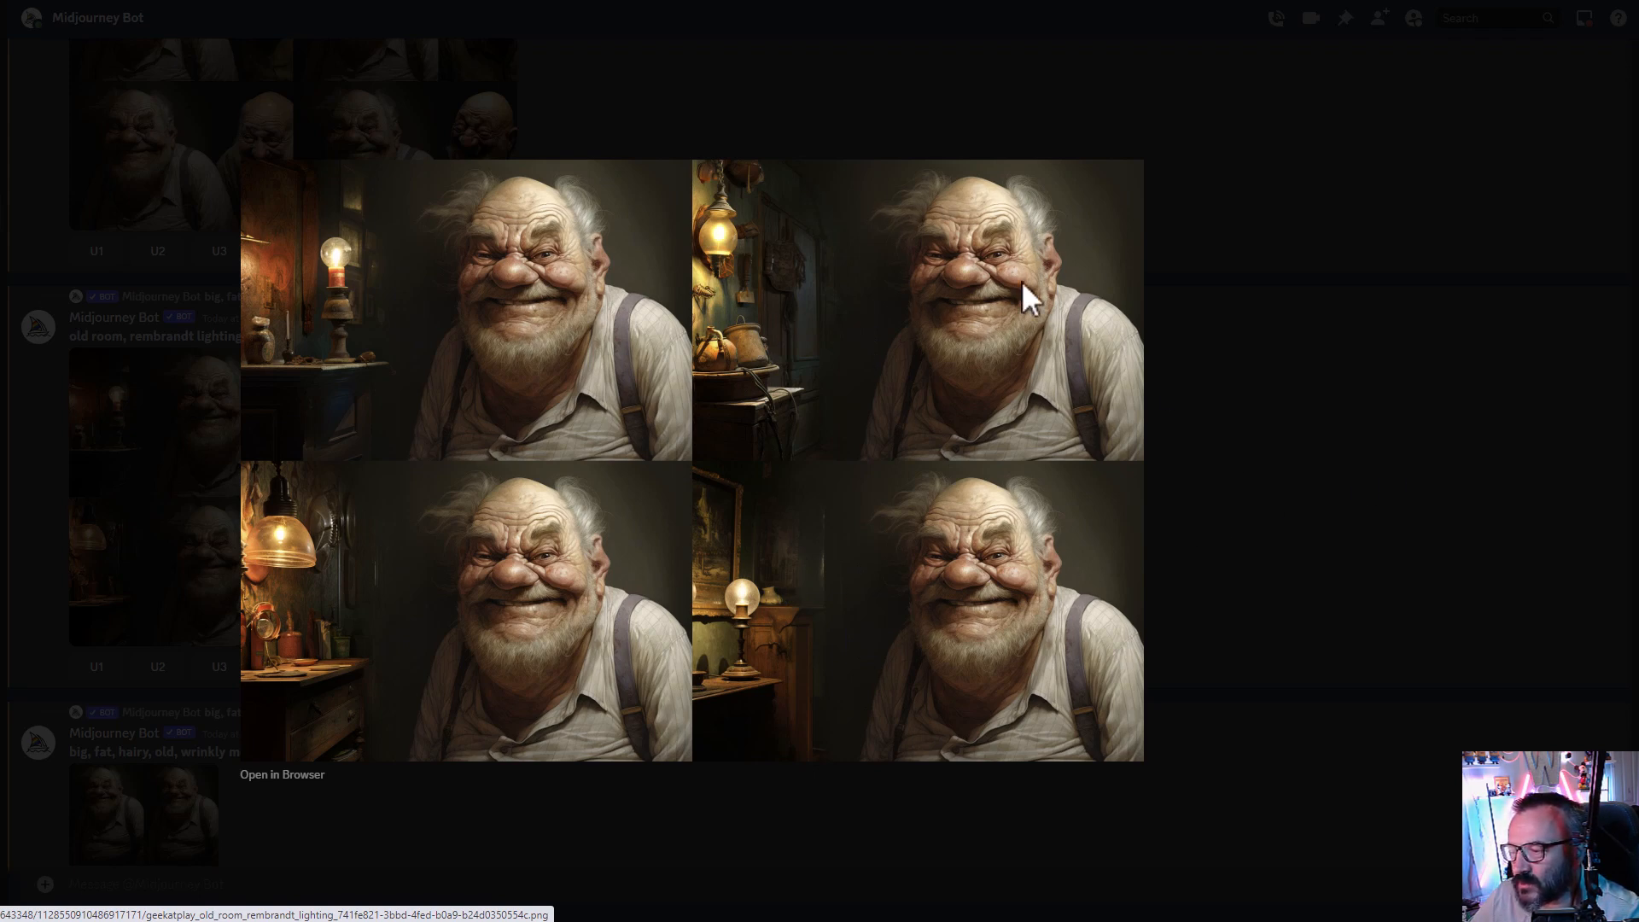
{"action": "left_click", "coordinate": [1337, 402]}
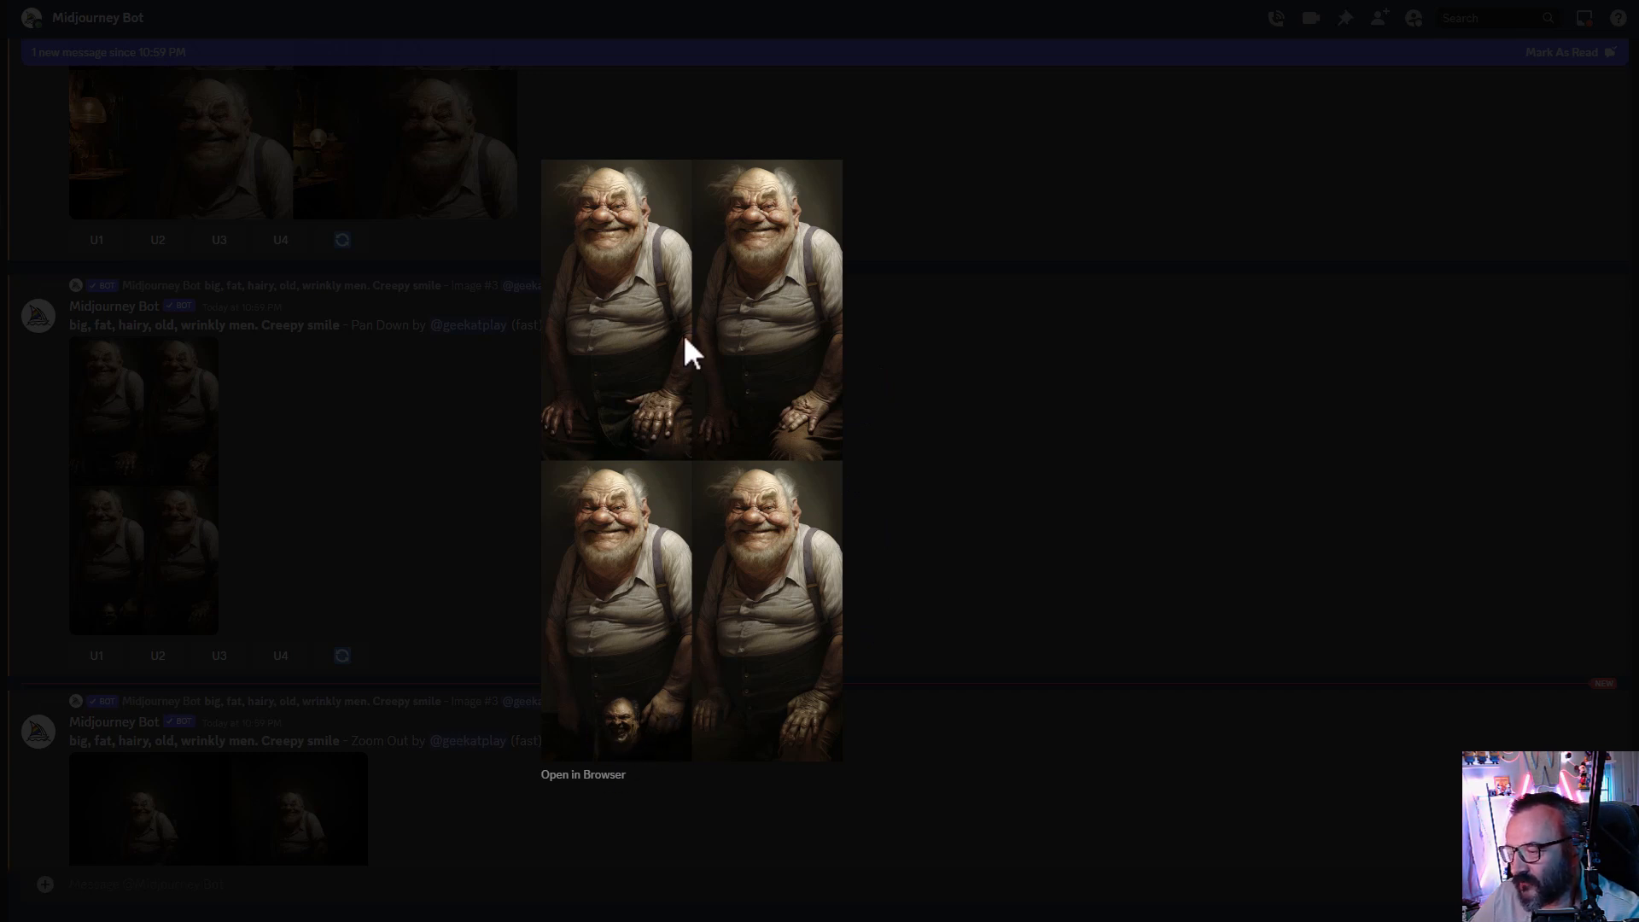
{"action": "left_click", "coordinate": [980, 461]}
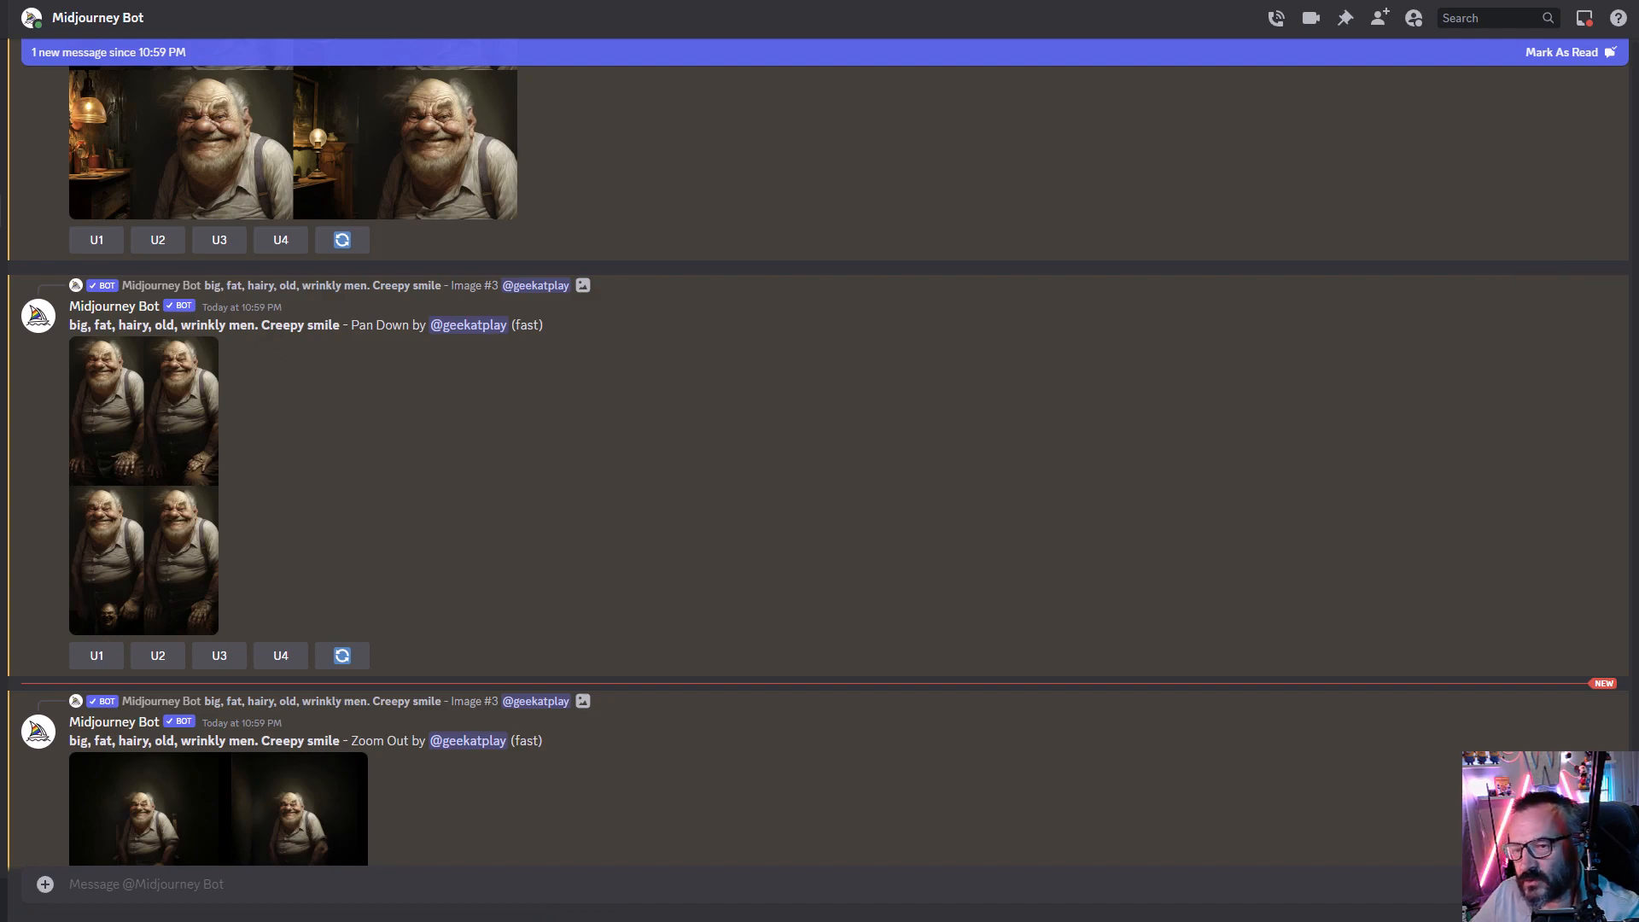
- Switch to the web gallery, open the newest old man upscale to check its size details, then open the tall Pan Down upscale
{"action": "key", "text": "alt+Tab"}
{"action": "scroll", "coordinate": [1178, 478], "scroll_direction": "down", "scroll_amount": 1}
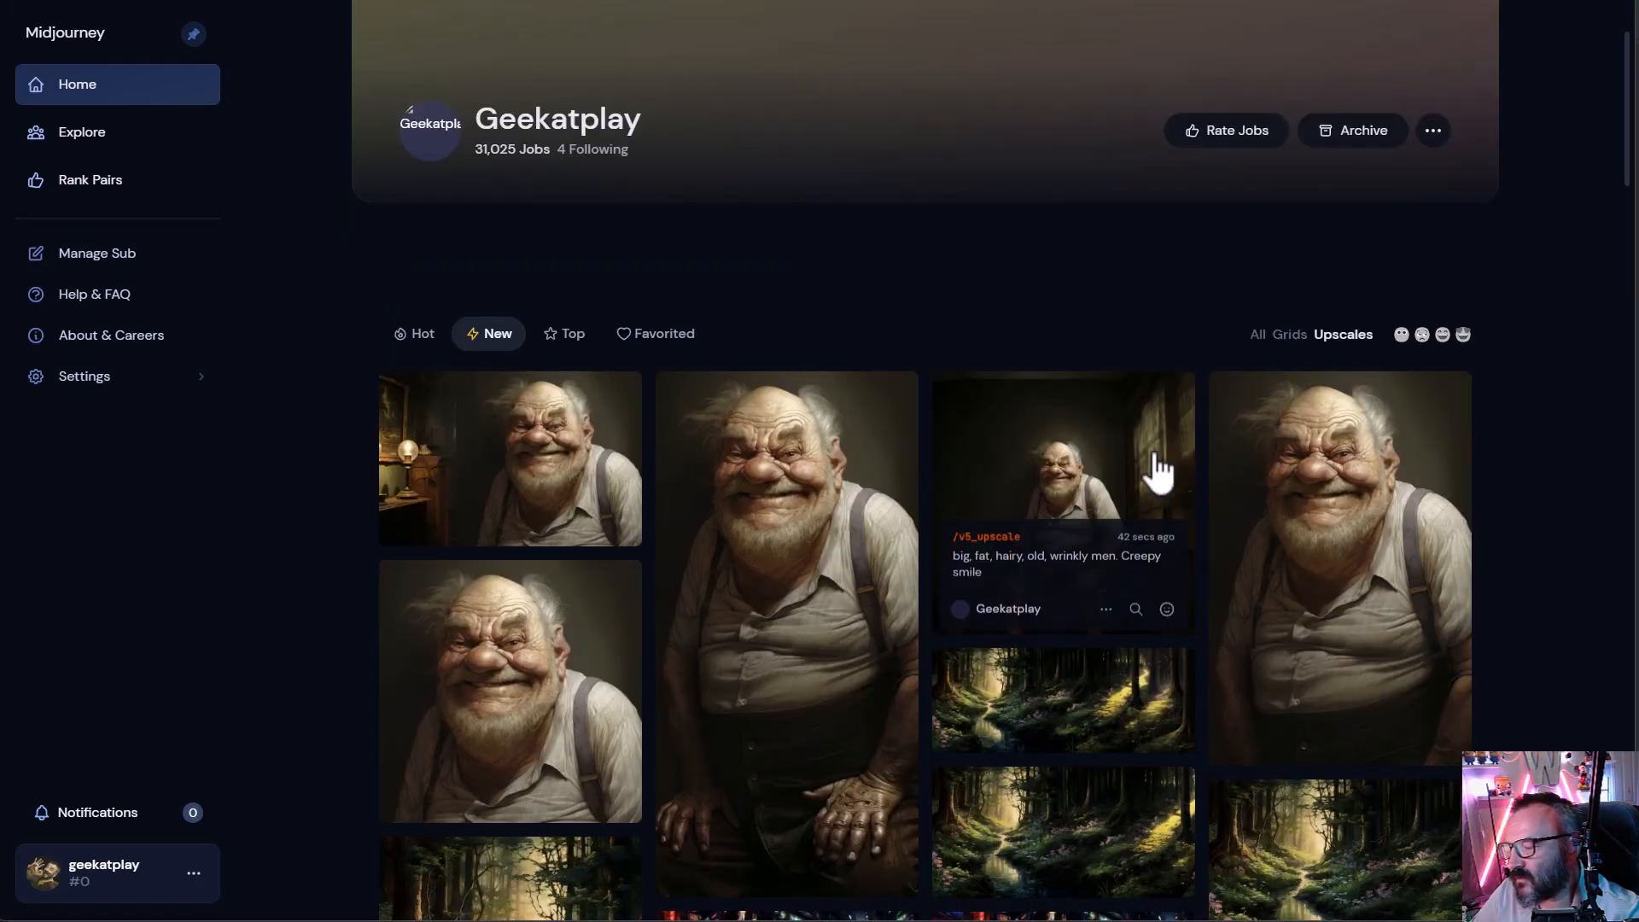
{"action": "left_click", "coordinate": [1033, 448]}
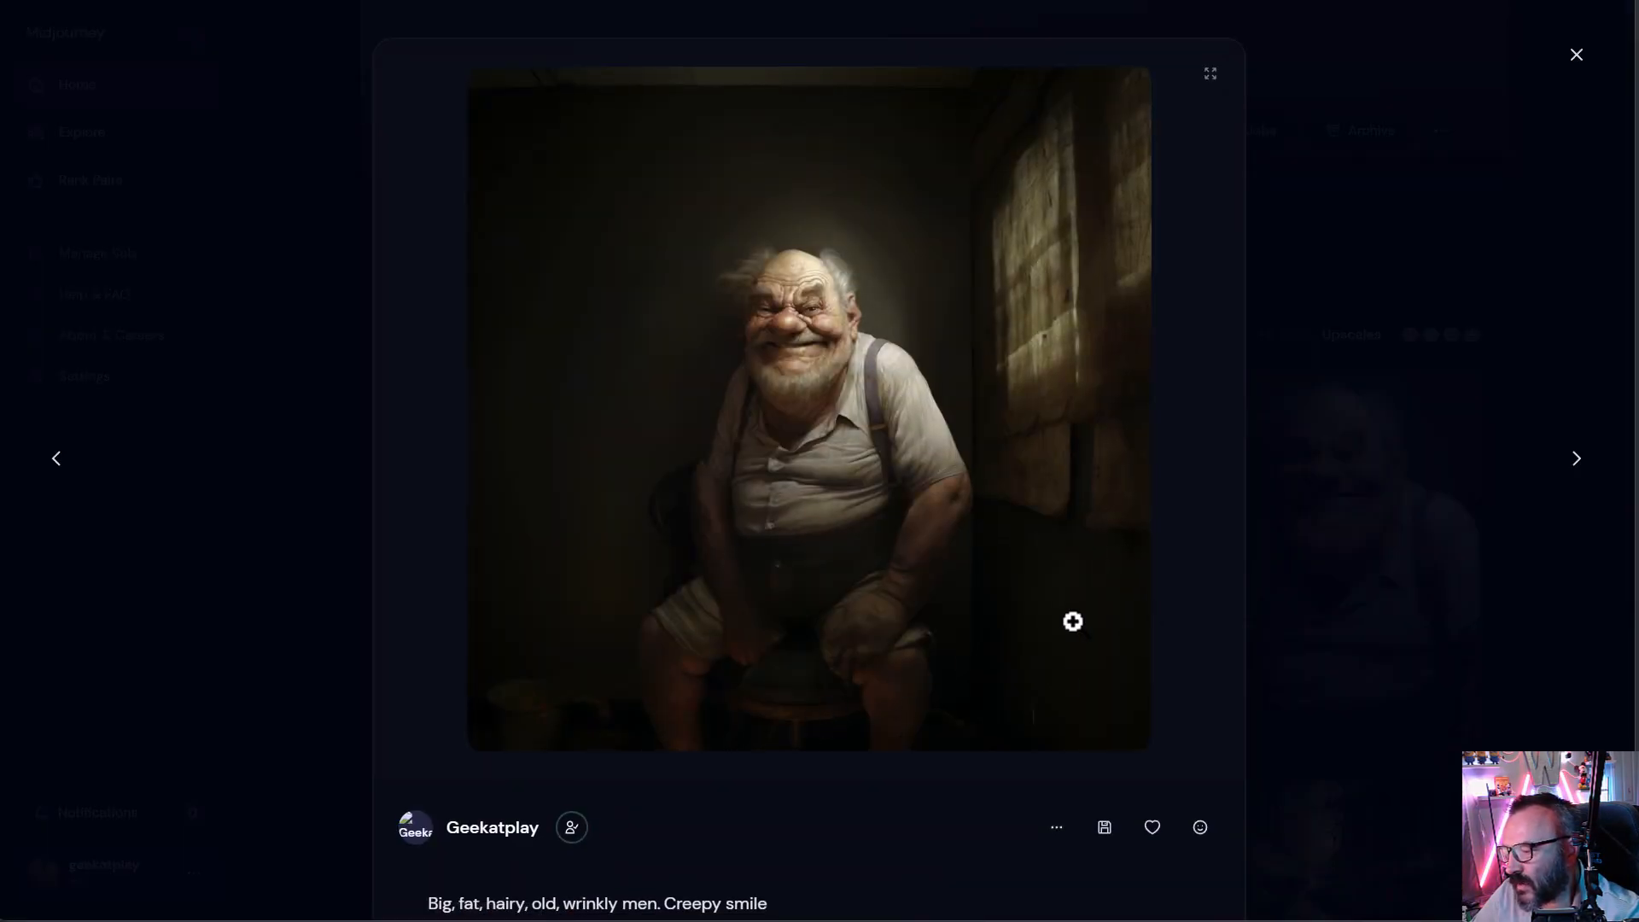
{"action": "scroll", "coordinate": [1073, 622], "scroll_direction": "down", "scroll_amount": 7}
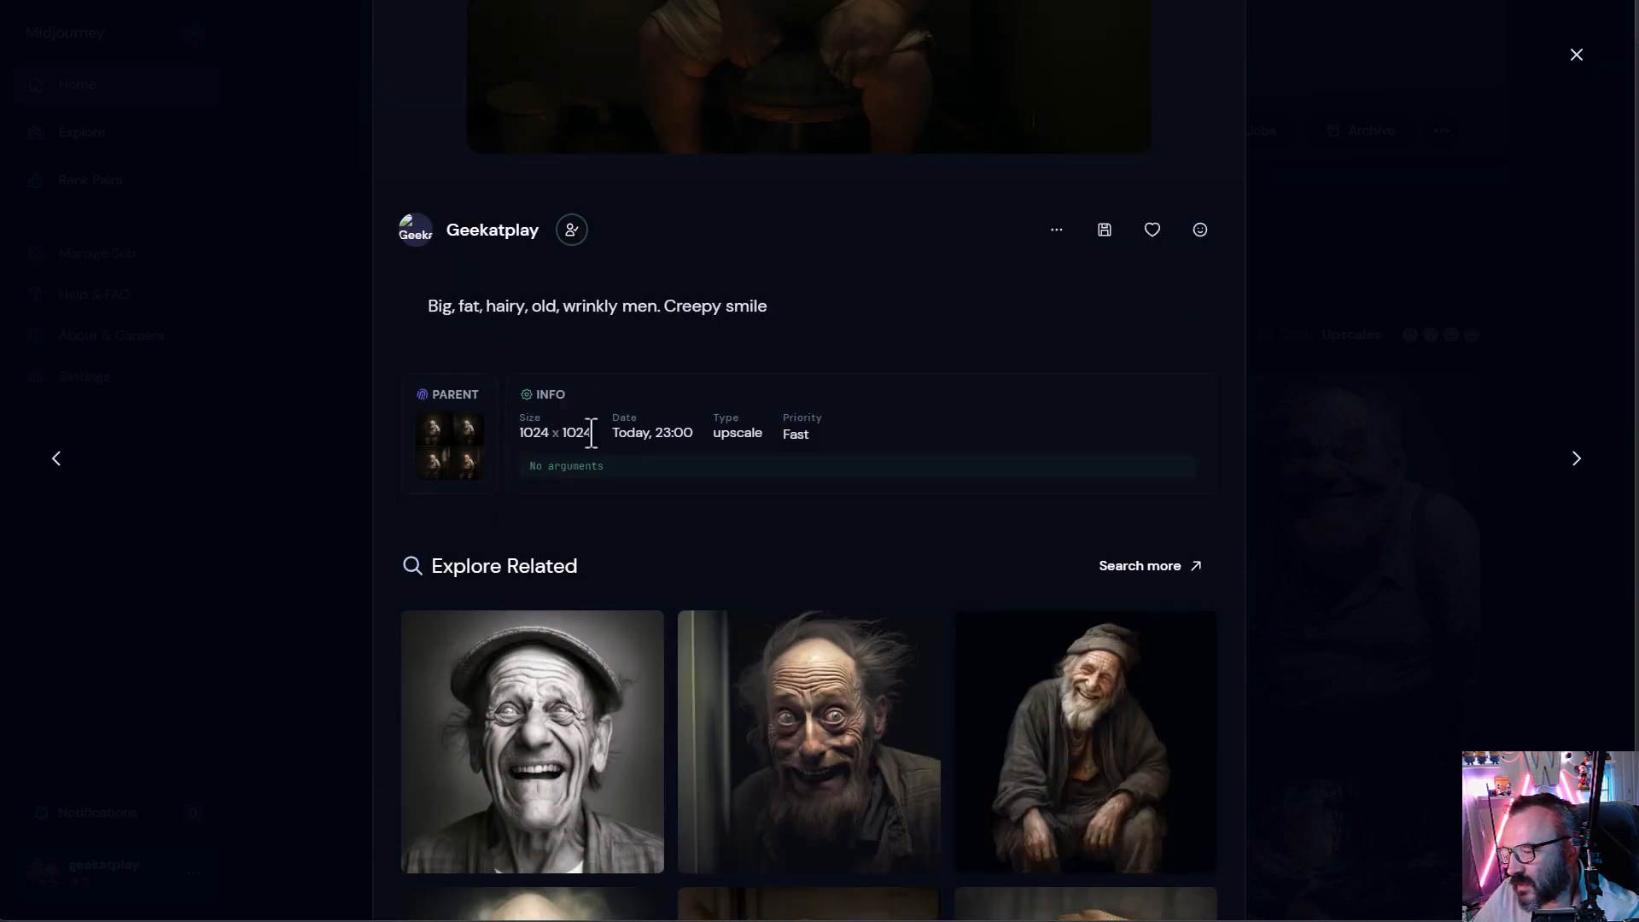
{"action": "scroll", "coordinate": [606, 439], "scroll_direction": "up", "scroll_amount": 5}
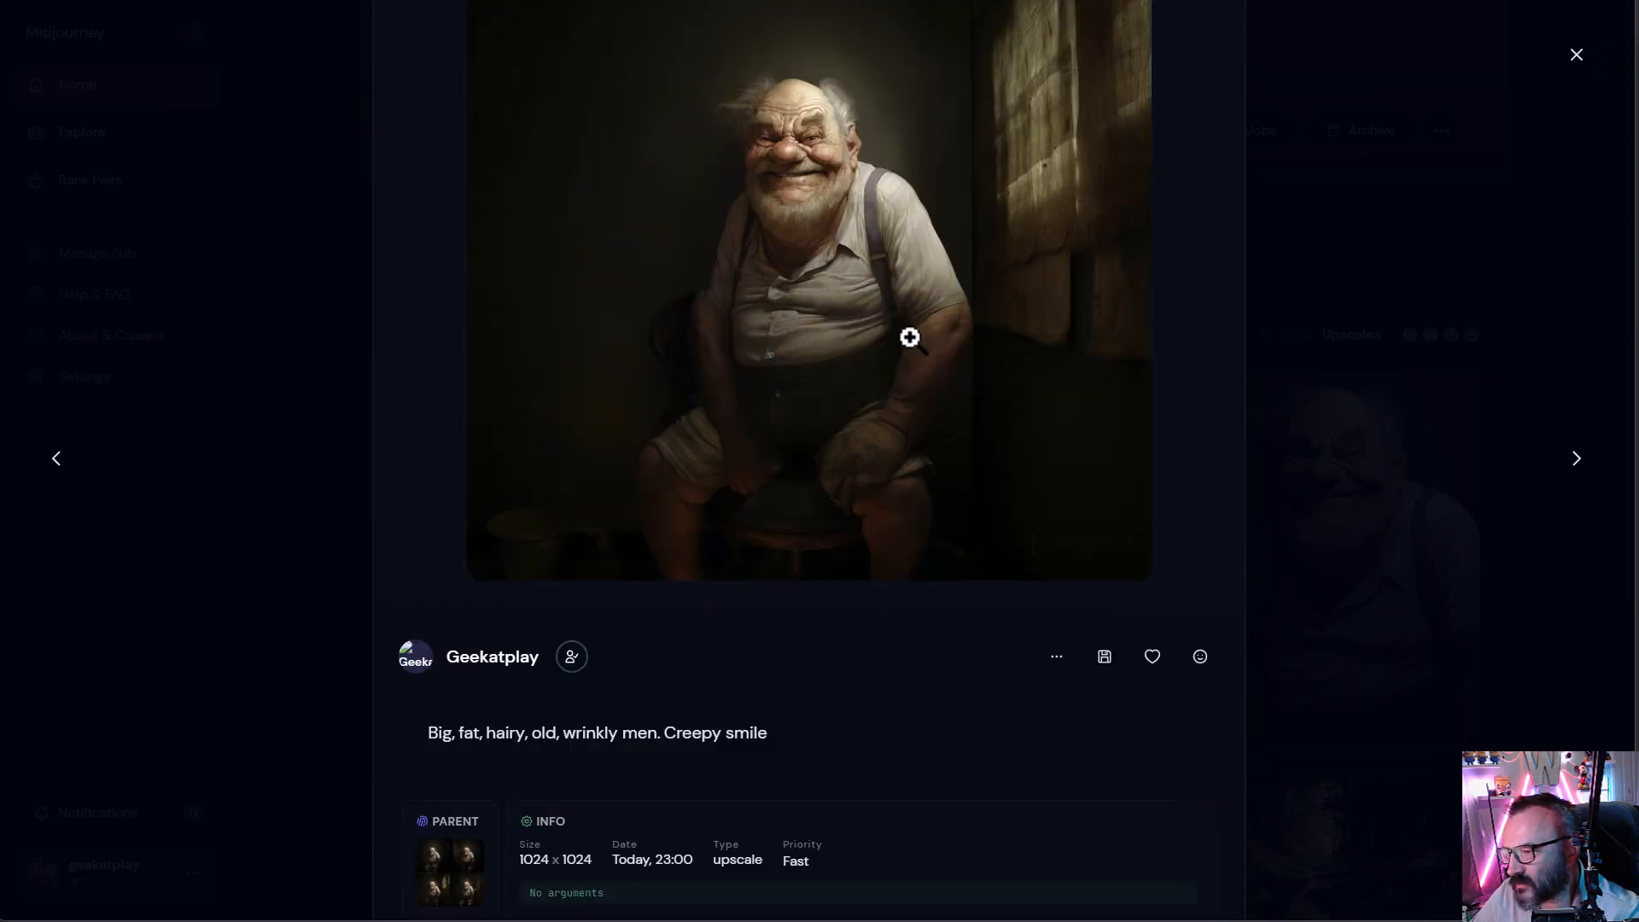
{"action": "left_click", "coordinate": [1414, 270]}
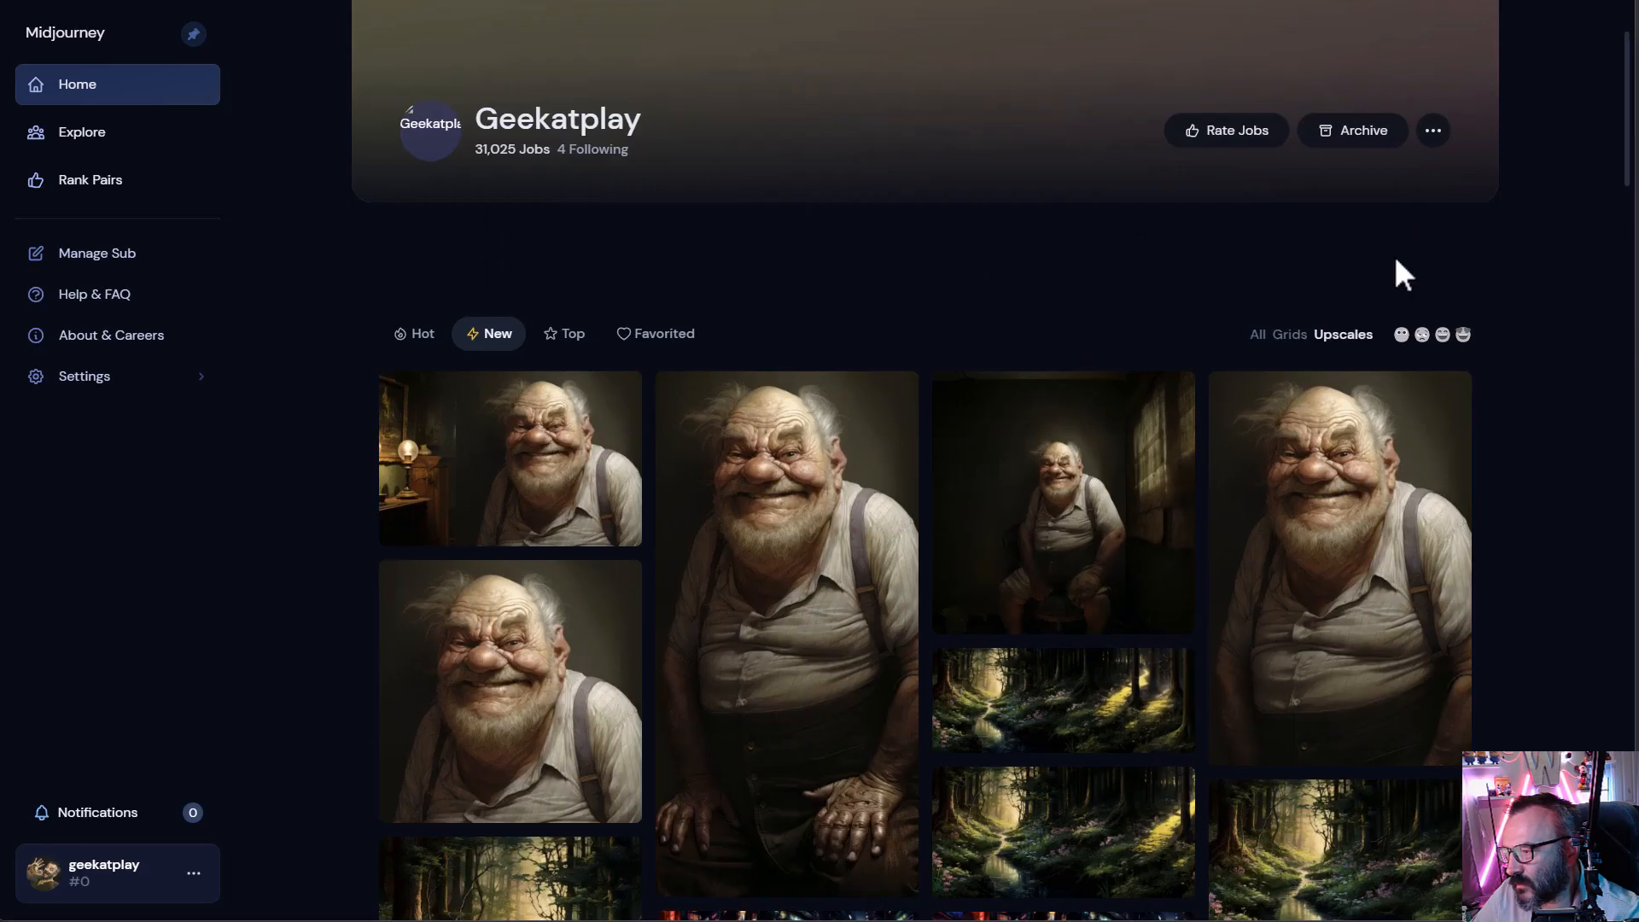
{"action": "left_click", "coordinate": [858, 465]}
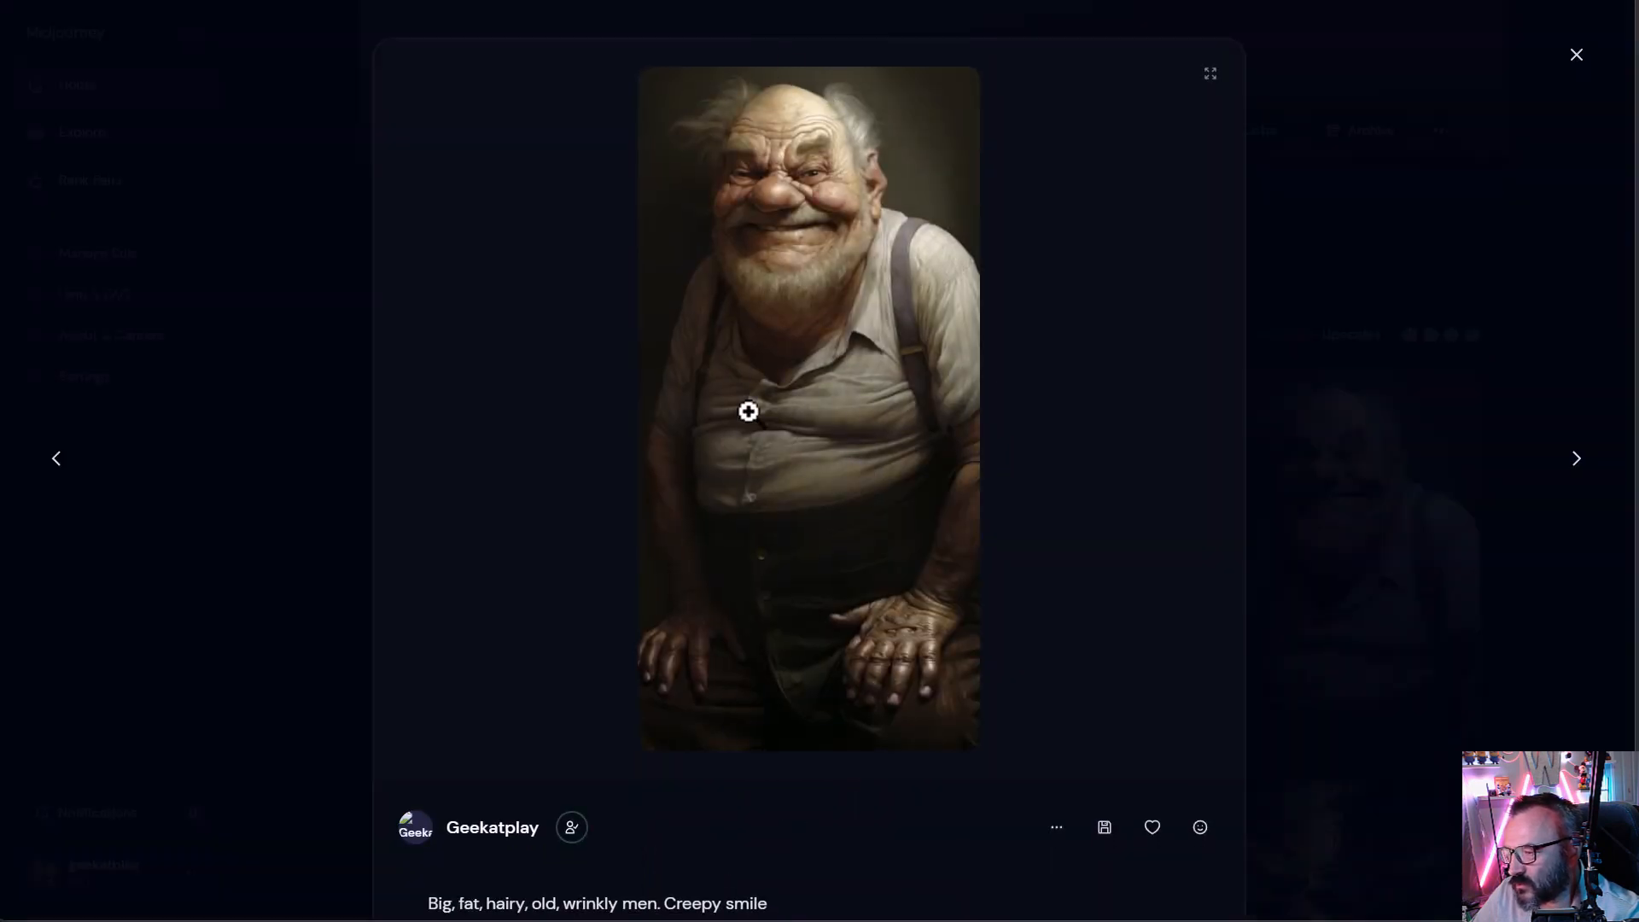
- Scroll down to the tall upscale's size and info details in the gallery viewer, then close the viewer
{"action": "scroll", "coordinate": [806, 607], "scroll_direction": "down", "scroll_amount": 3}
{"action": "scroll", "coordinate": [806, 607], "scroll_direction": "down", "scroll_amount": 2}
{"action": "left_click_drag", "start_coordinate": [520, 604], "coordinate": [584, 608]}
{"action": "left_click", "coordinate": [577, 611]}
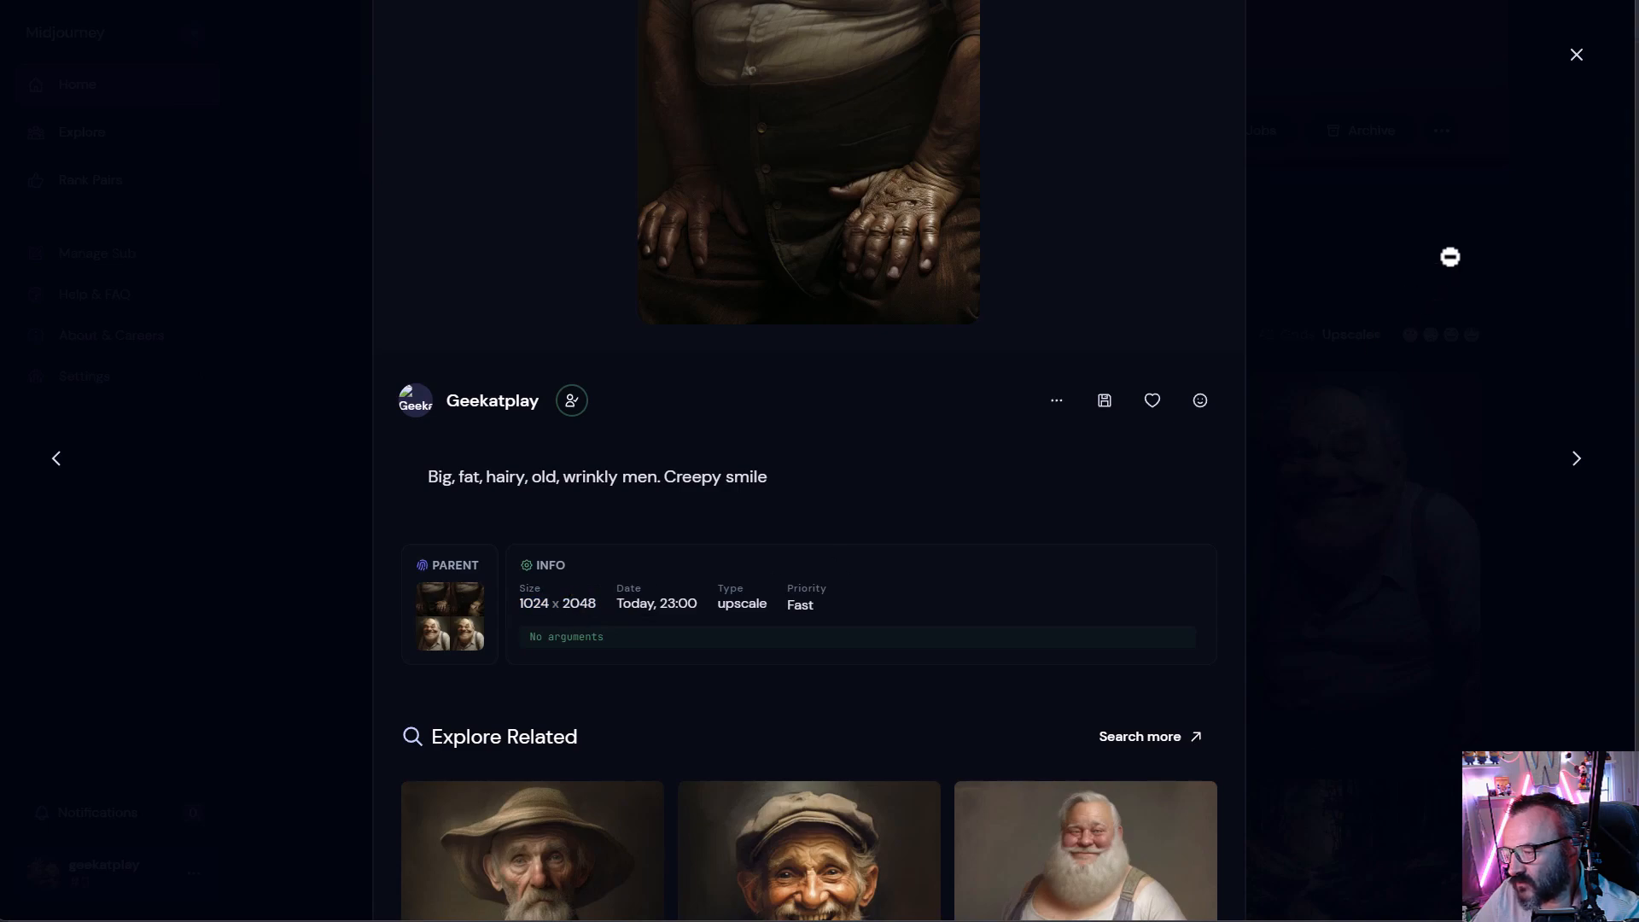
{"action": "left_click", "coordinate": [1483, 197]}
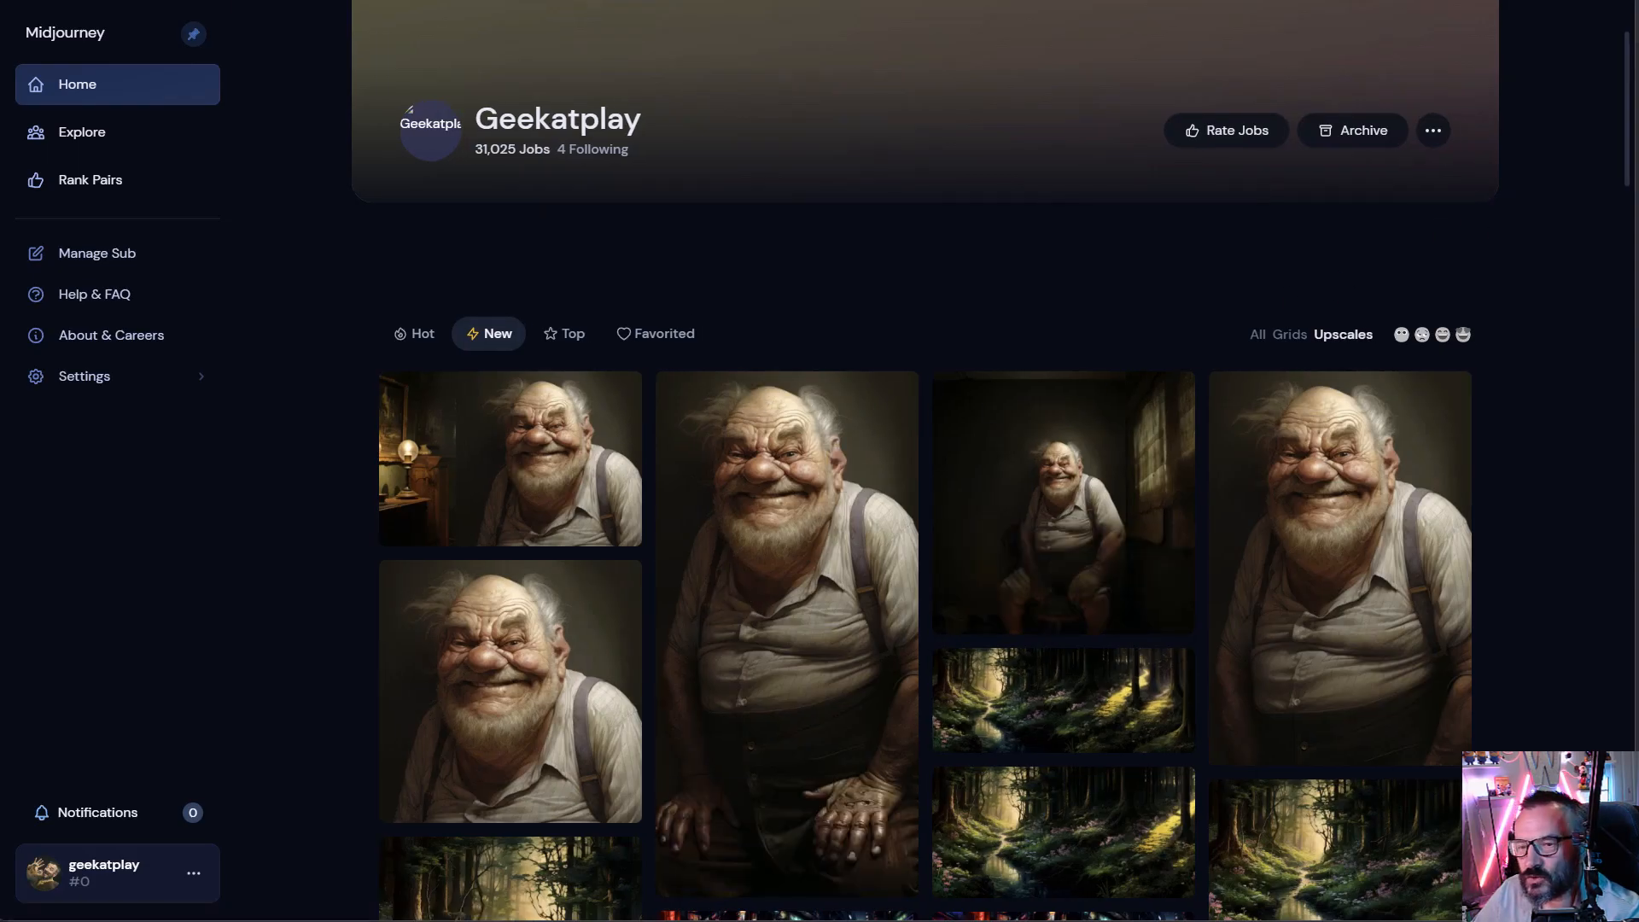
- Switch to Discord and upload the Rococo man image _69A9927.png to the Midjourney Bot chat
{"action": "key", "text": "alt+Tab"}
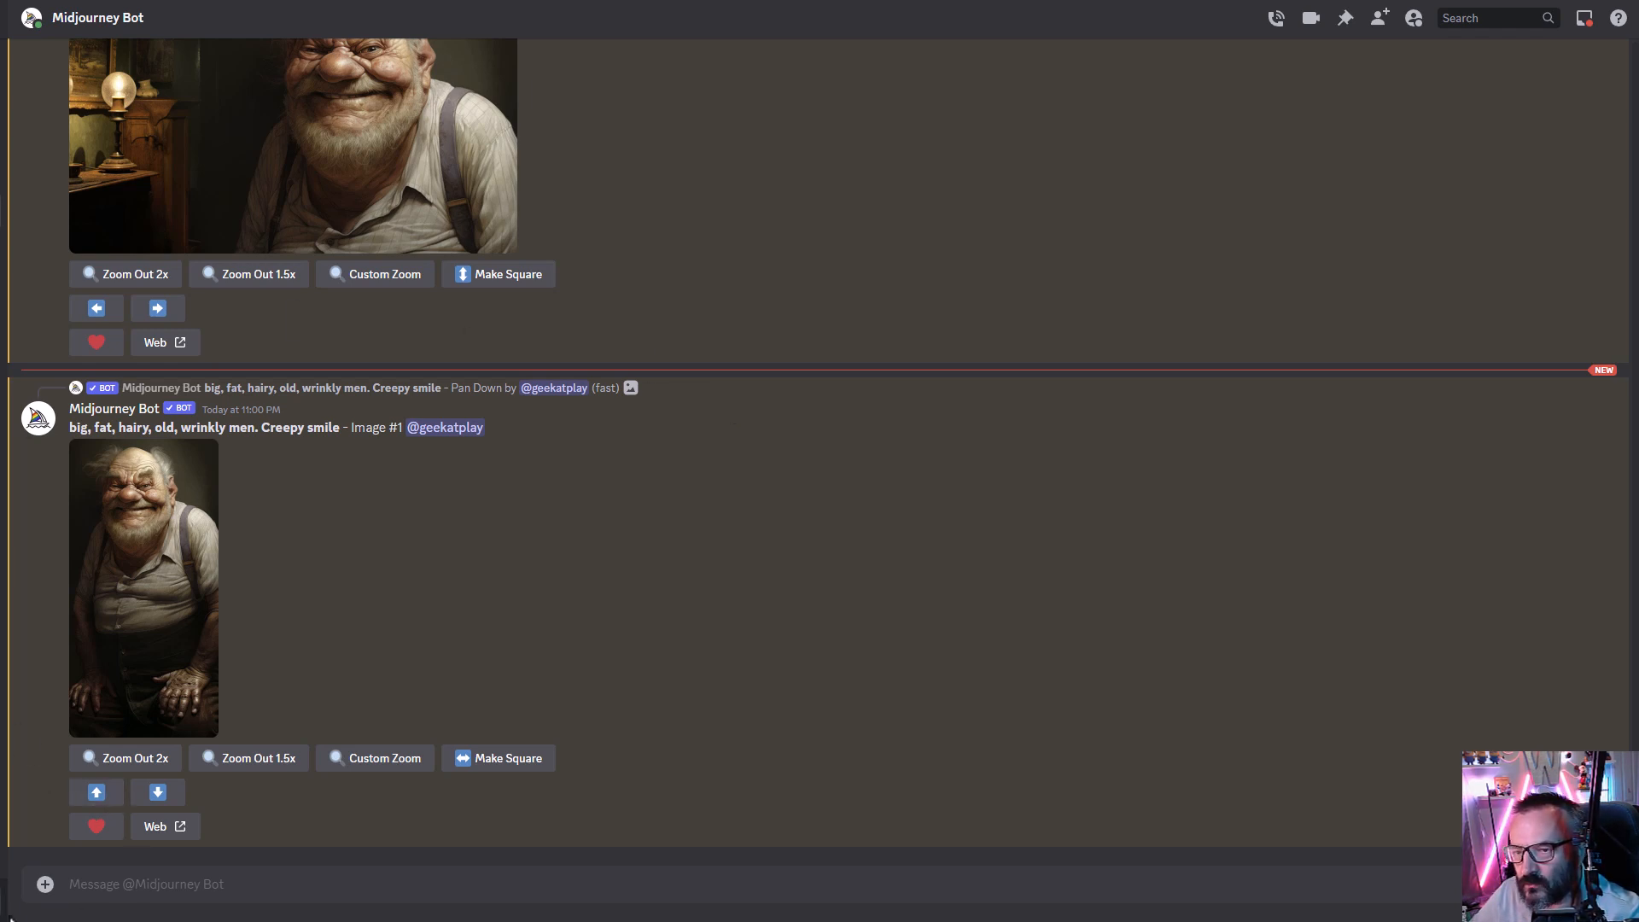
{"action": "left_click", "coordinate": [45, 884]}
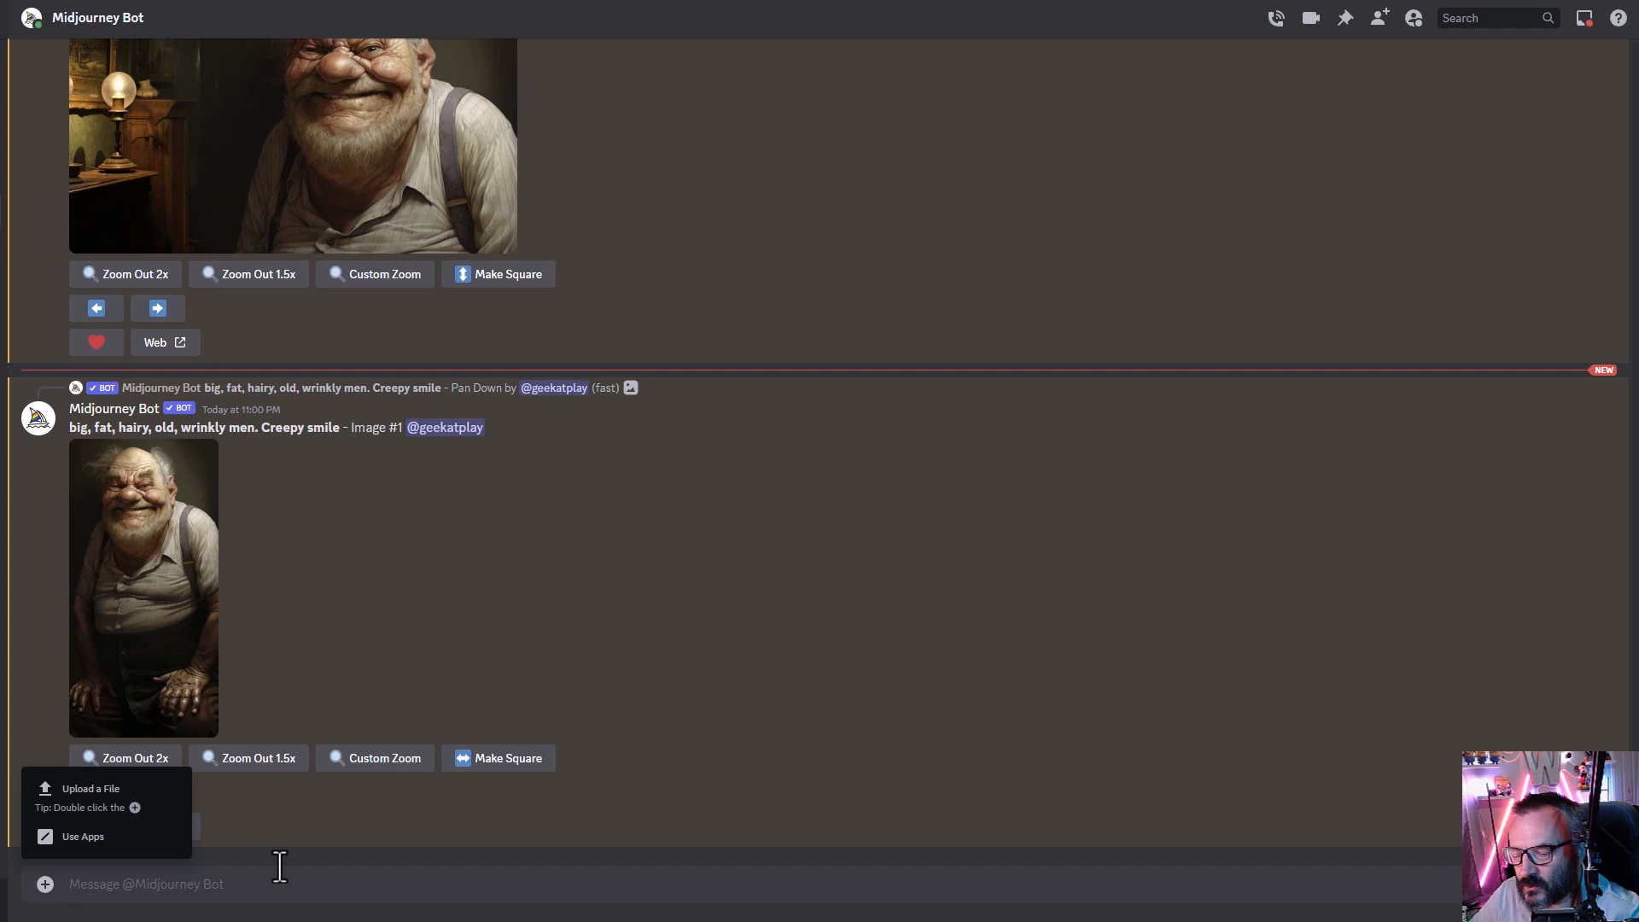
{"action": "left_click", "coordinate": [118, 806]}
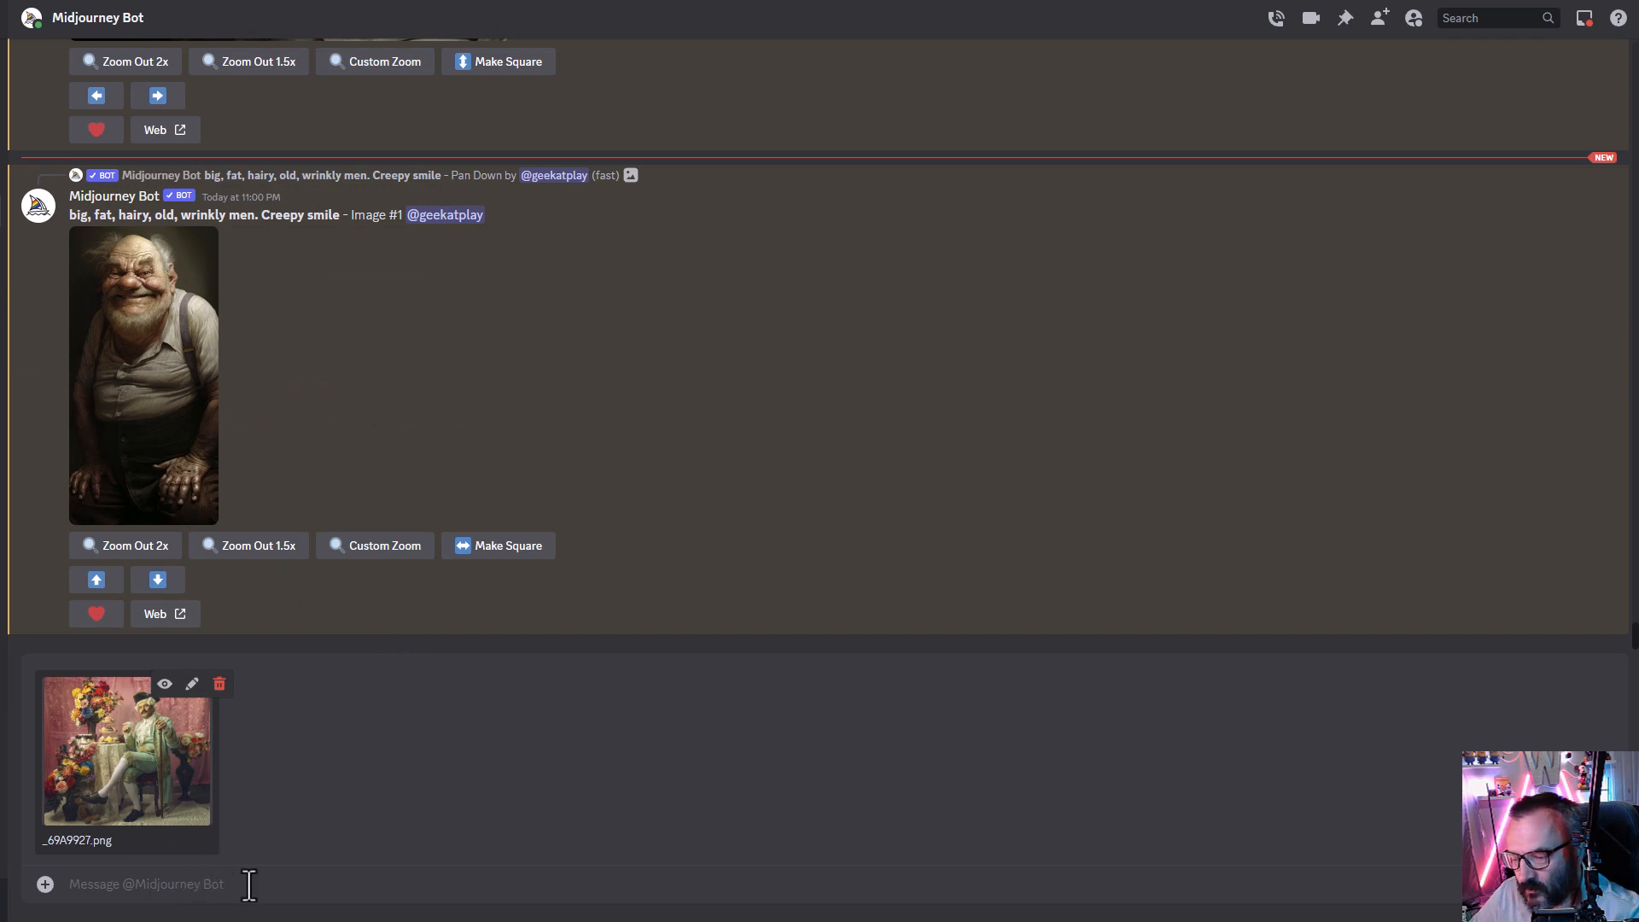
{"action": "key", "text": "Return"}
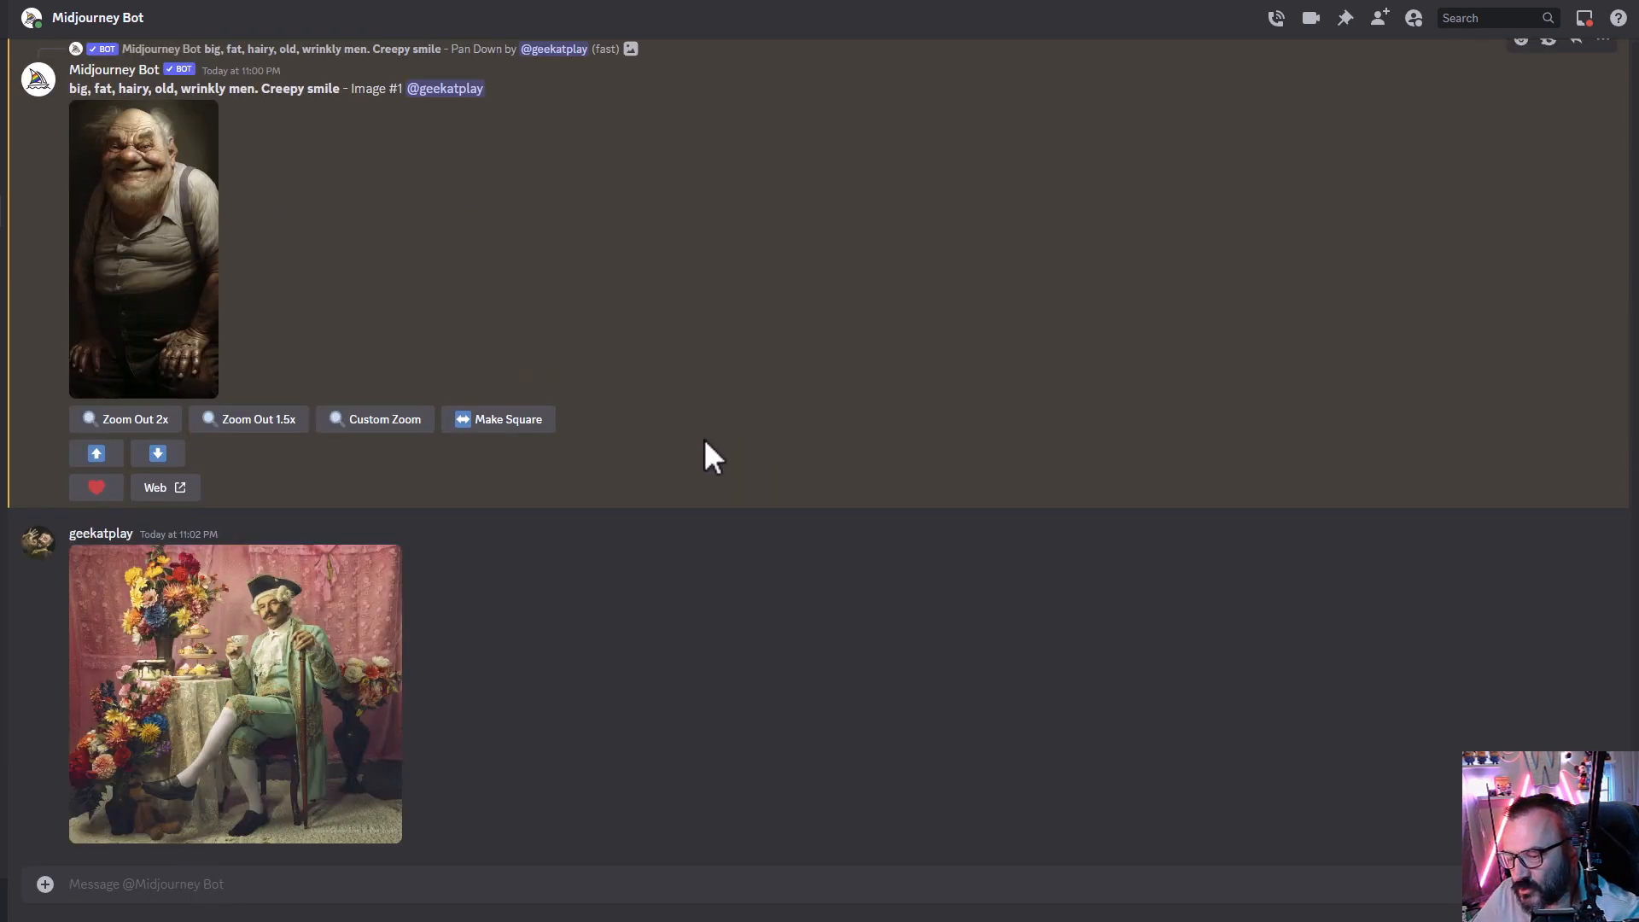
- Open the uploaded Rococo image and copy its image address
{"action": "left_click", "coordinate": [194, 670]}
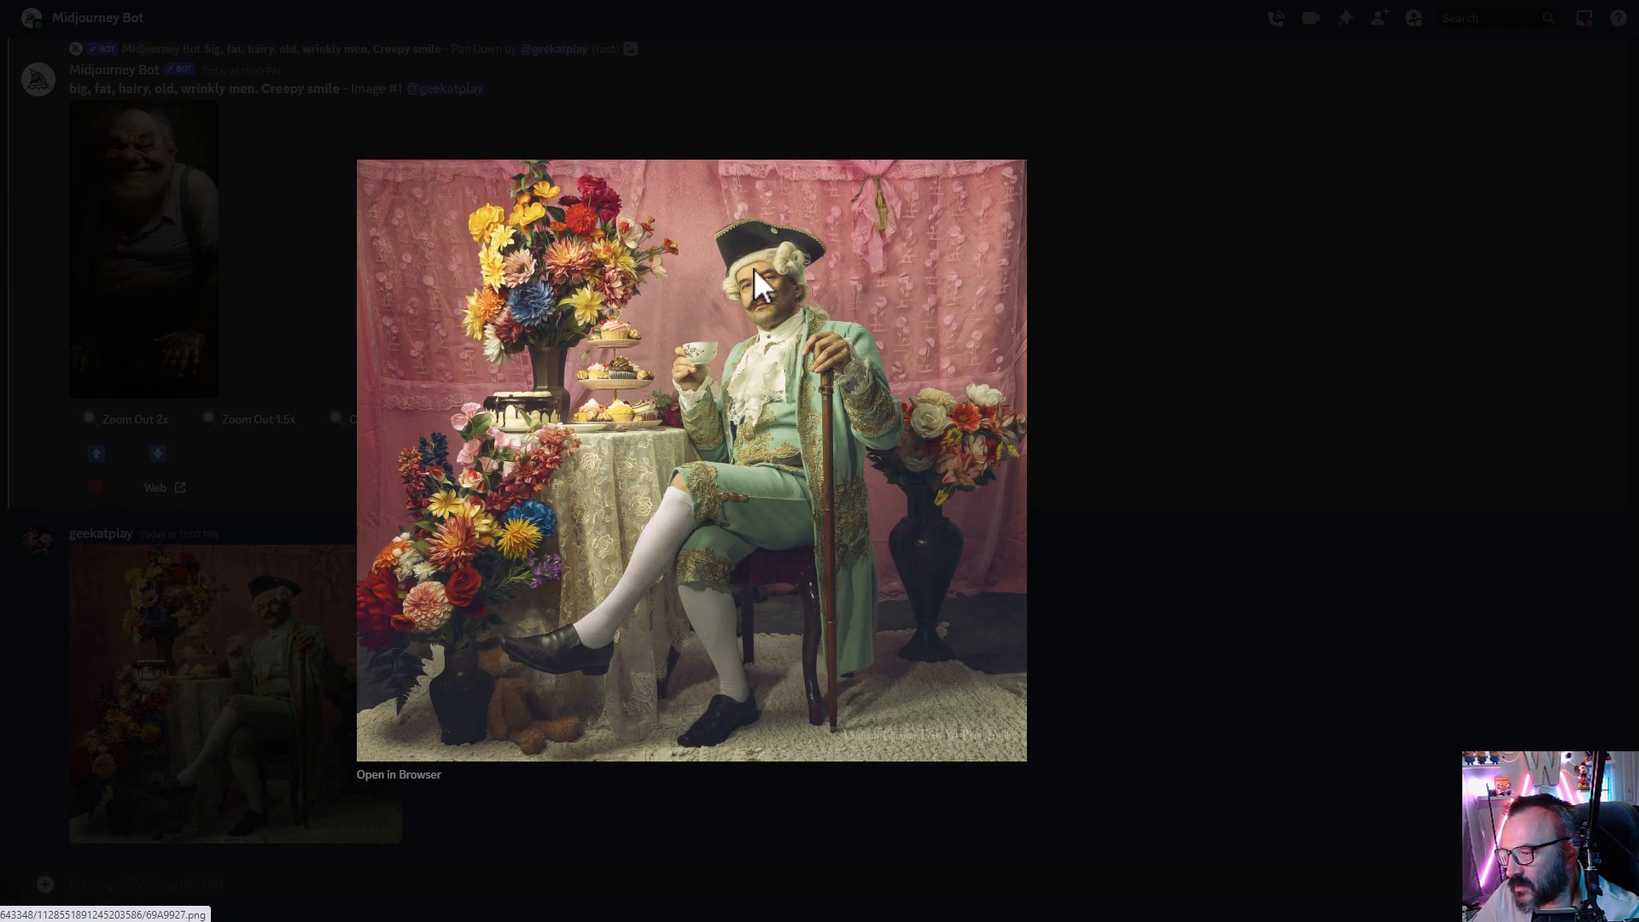
{"action": "right_click", "coordinate": [698, 307]}
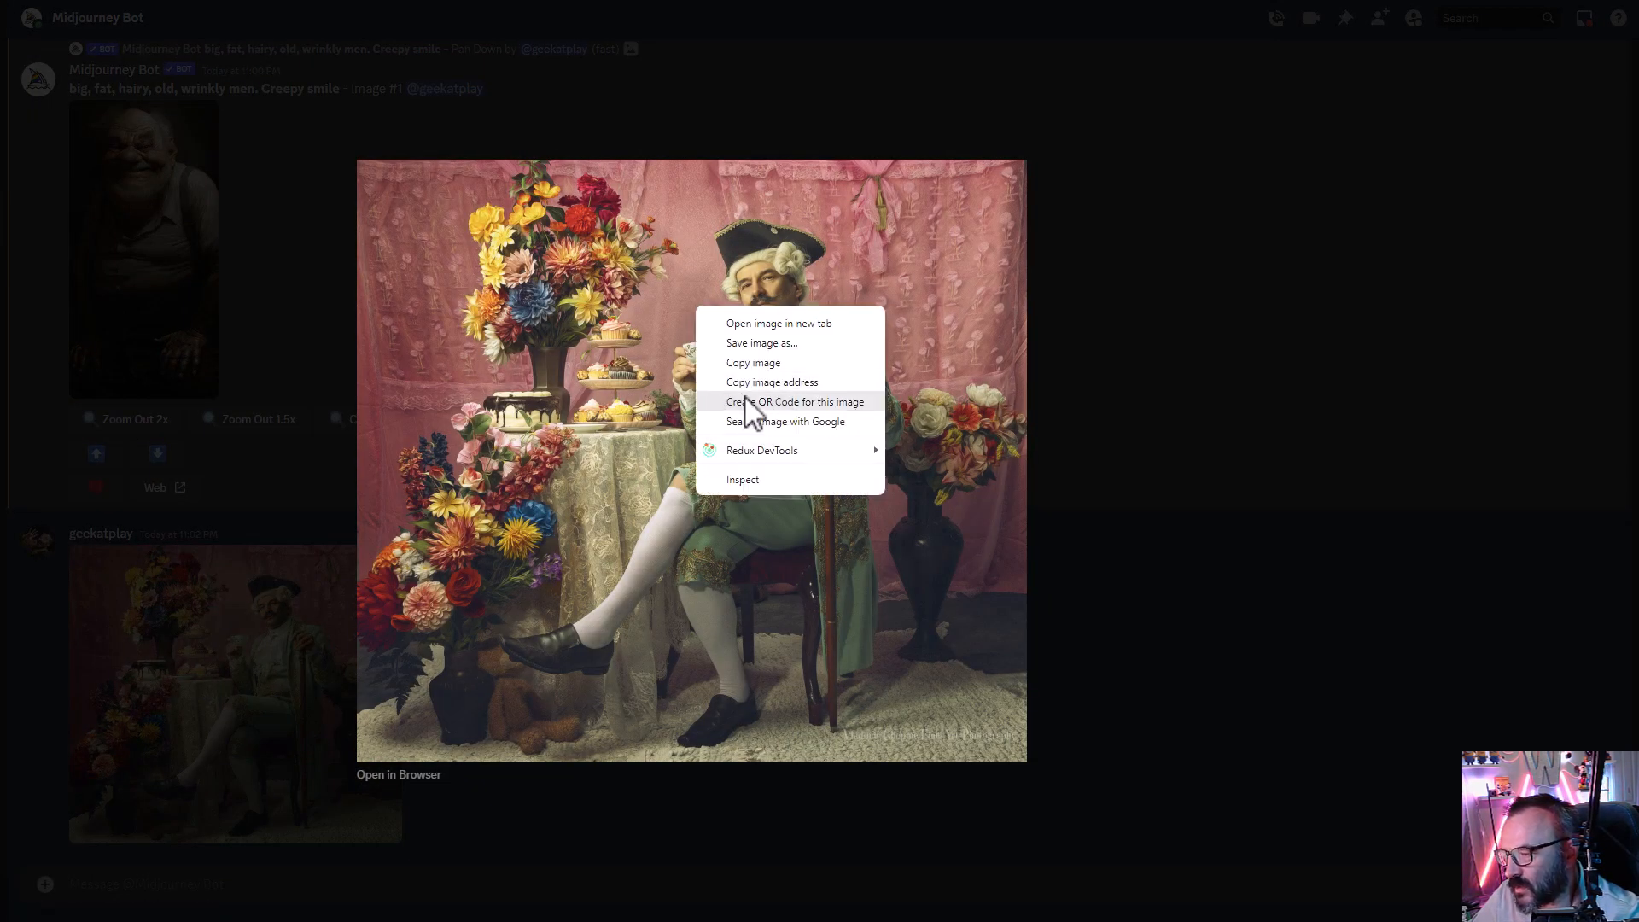
{"action": "left_click", "coordinate": [801, 384]}
- Run /imagine with the copied image URL followed by the prompt Rococo
{"action": "left_click", "coordinate": [157, 886]}
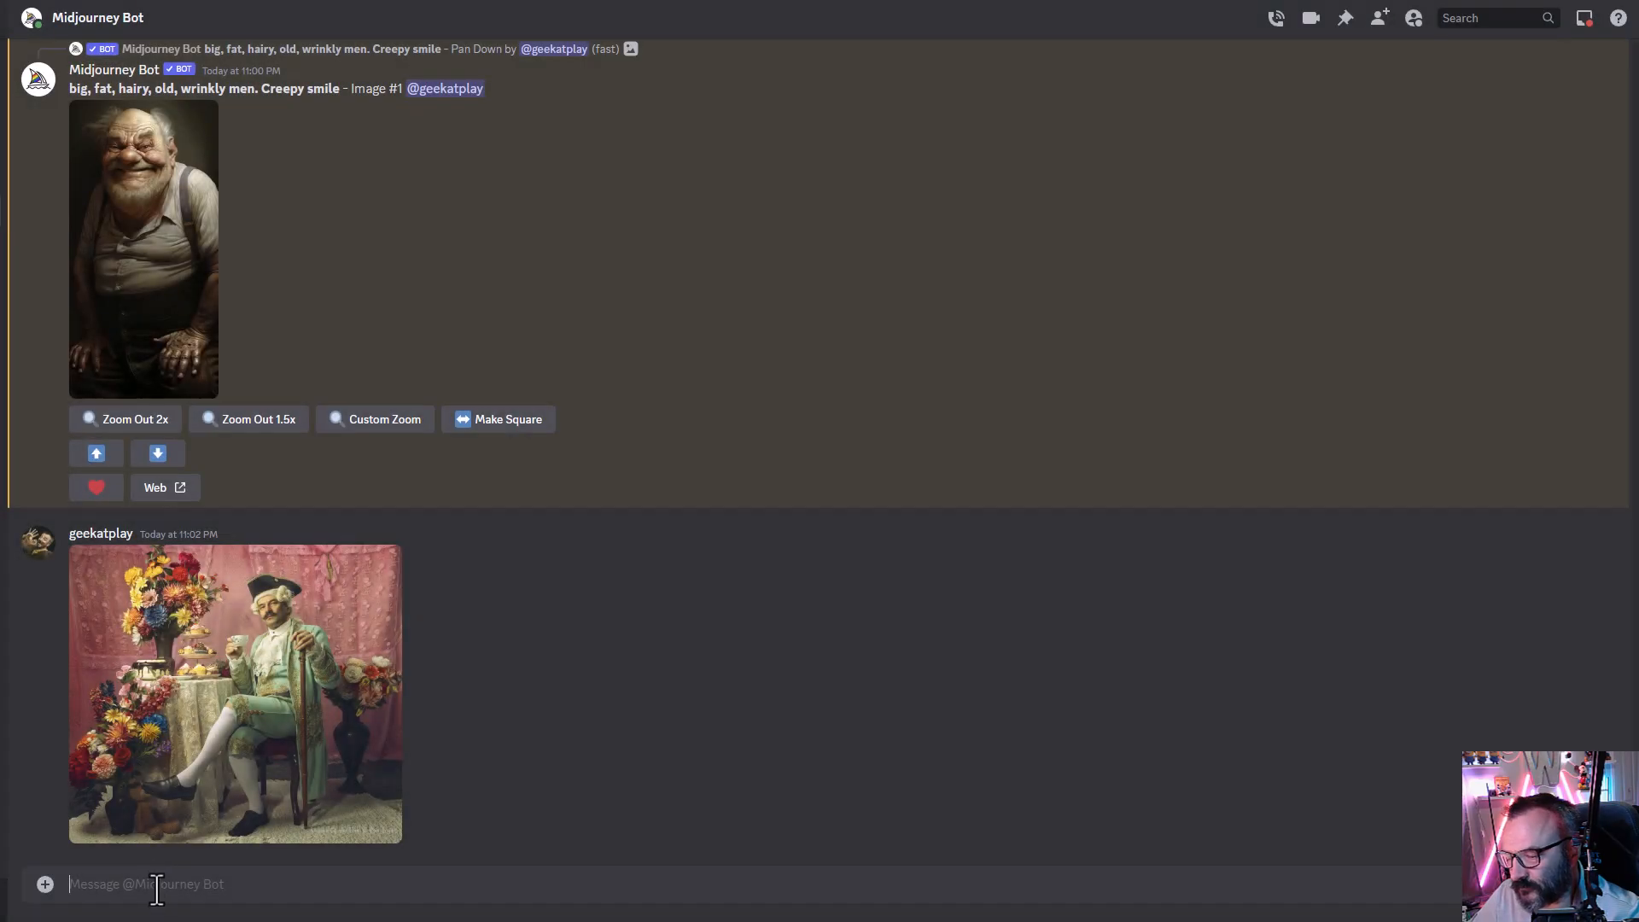
{"action": "type", "text": "/imagine prompt "}
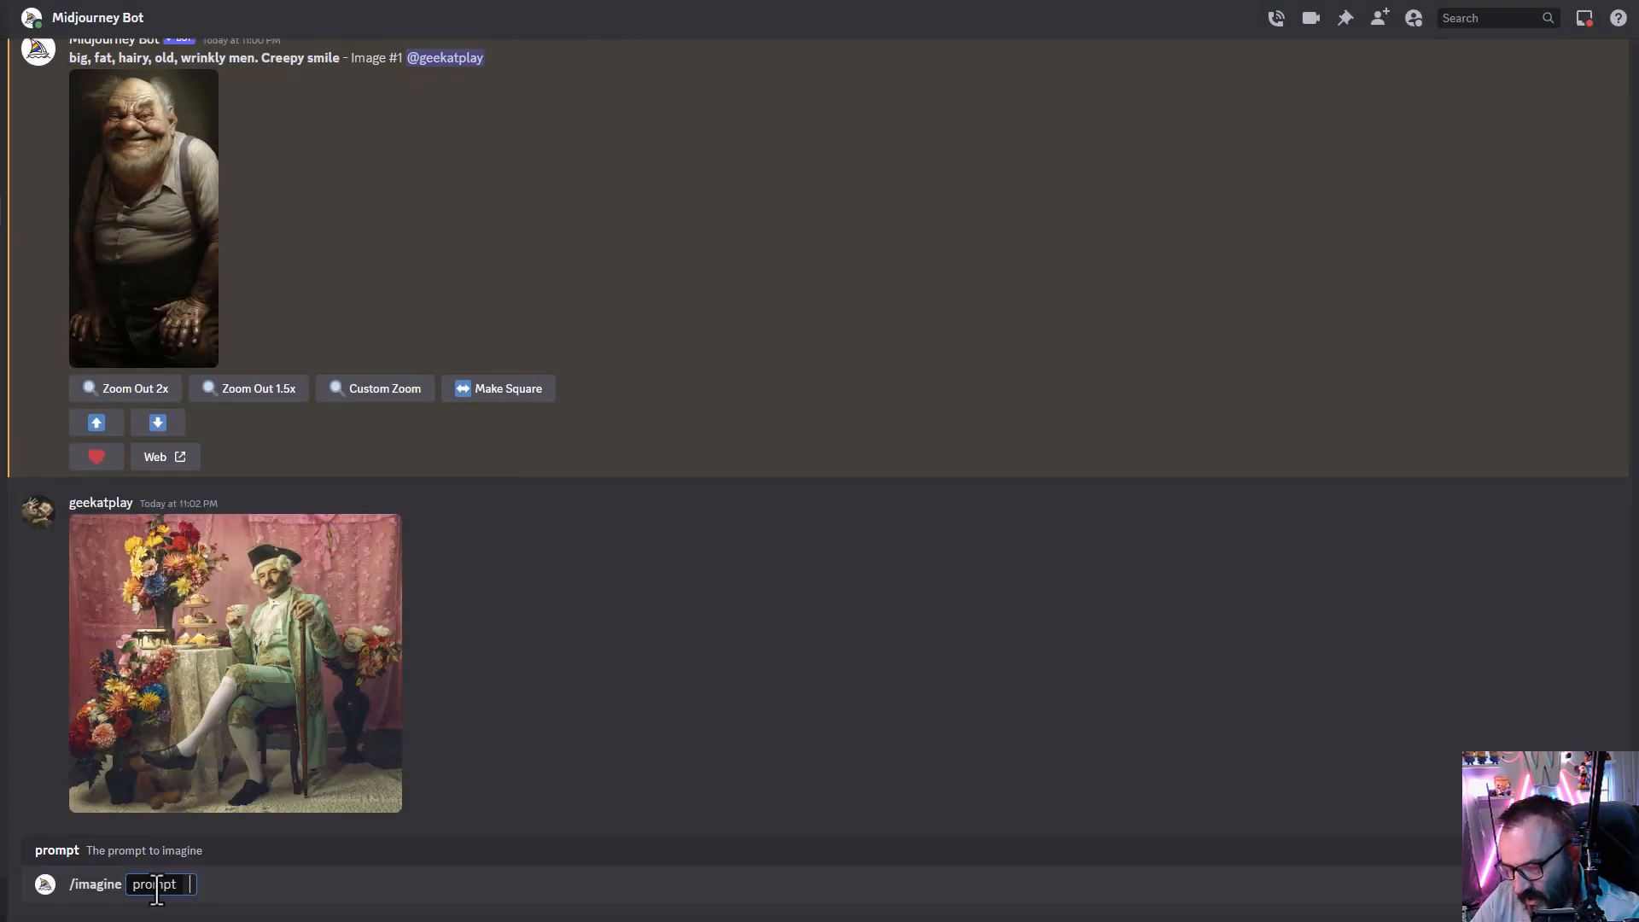
{"action": "type", "text": "Roc"}
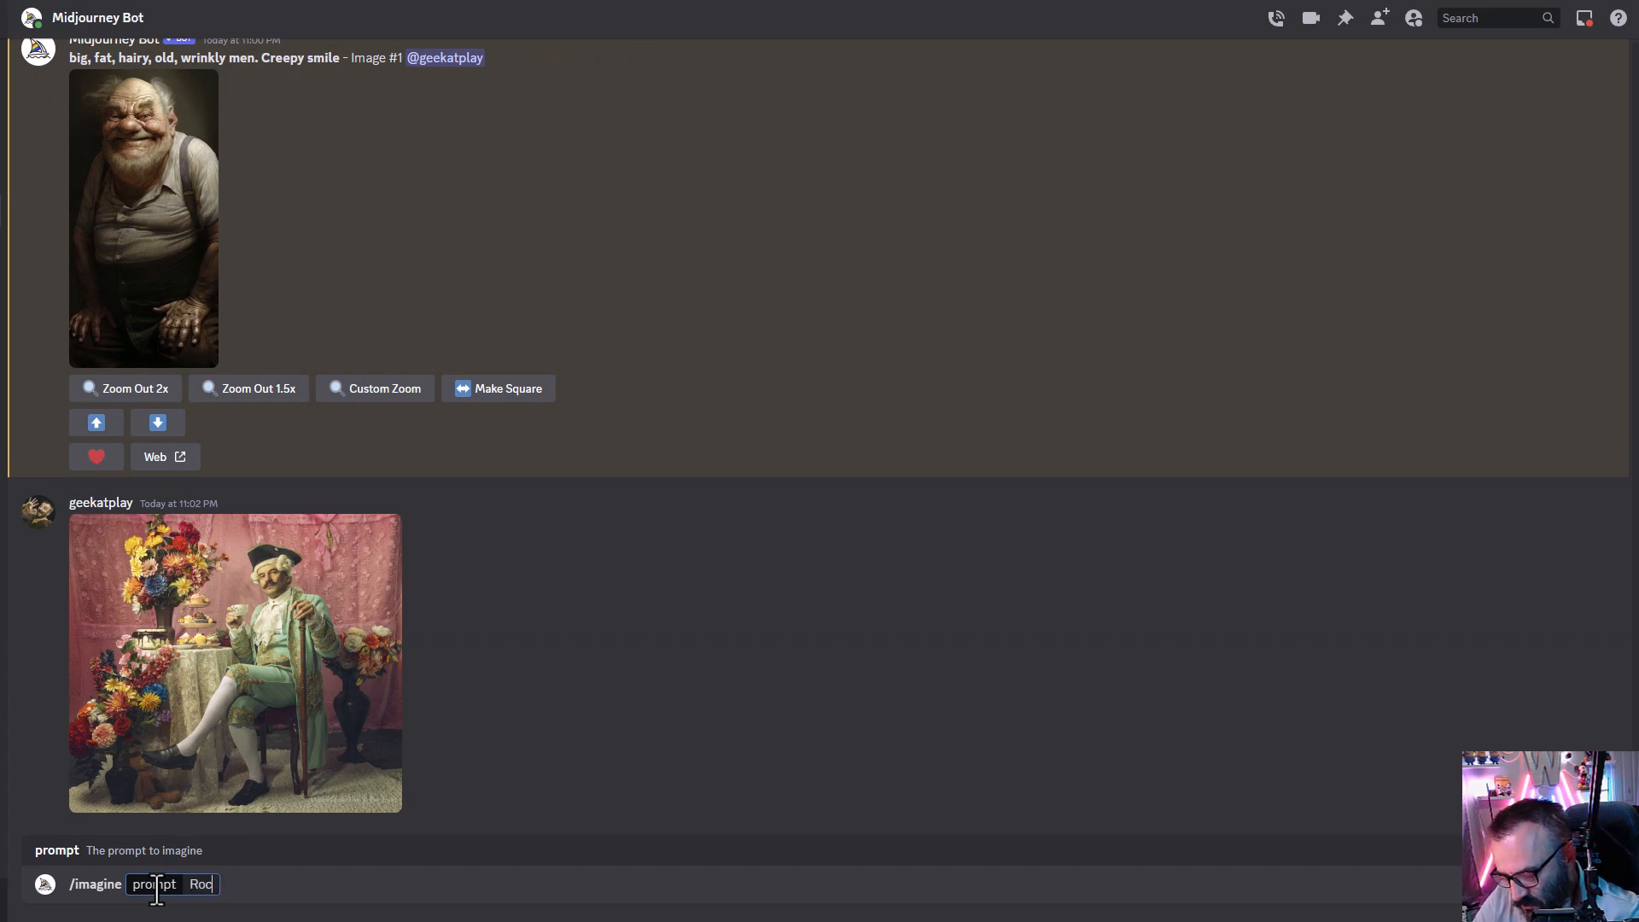
{"action": "type", "text": "oco"}
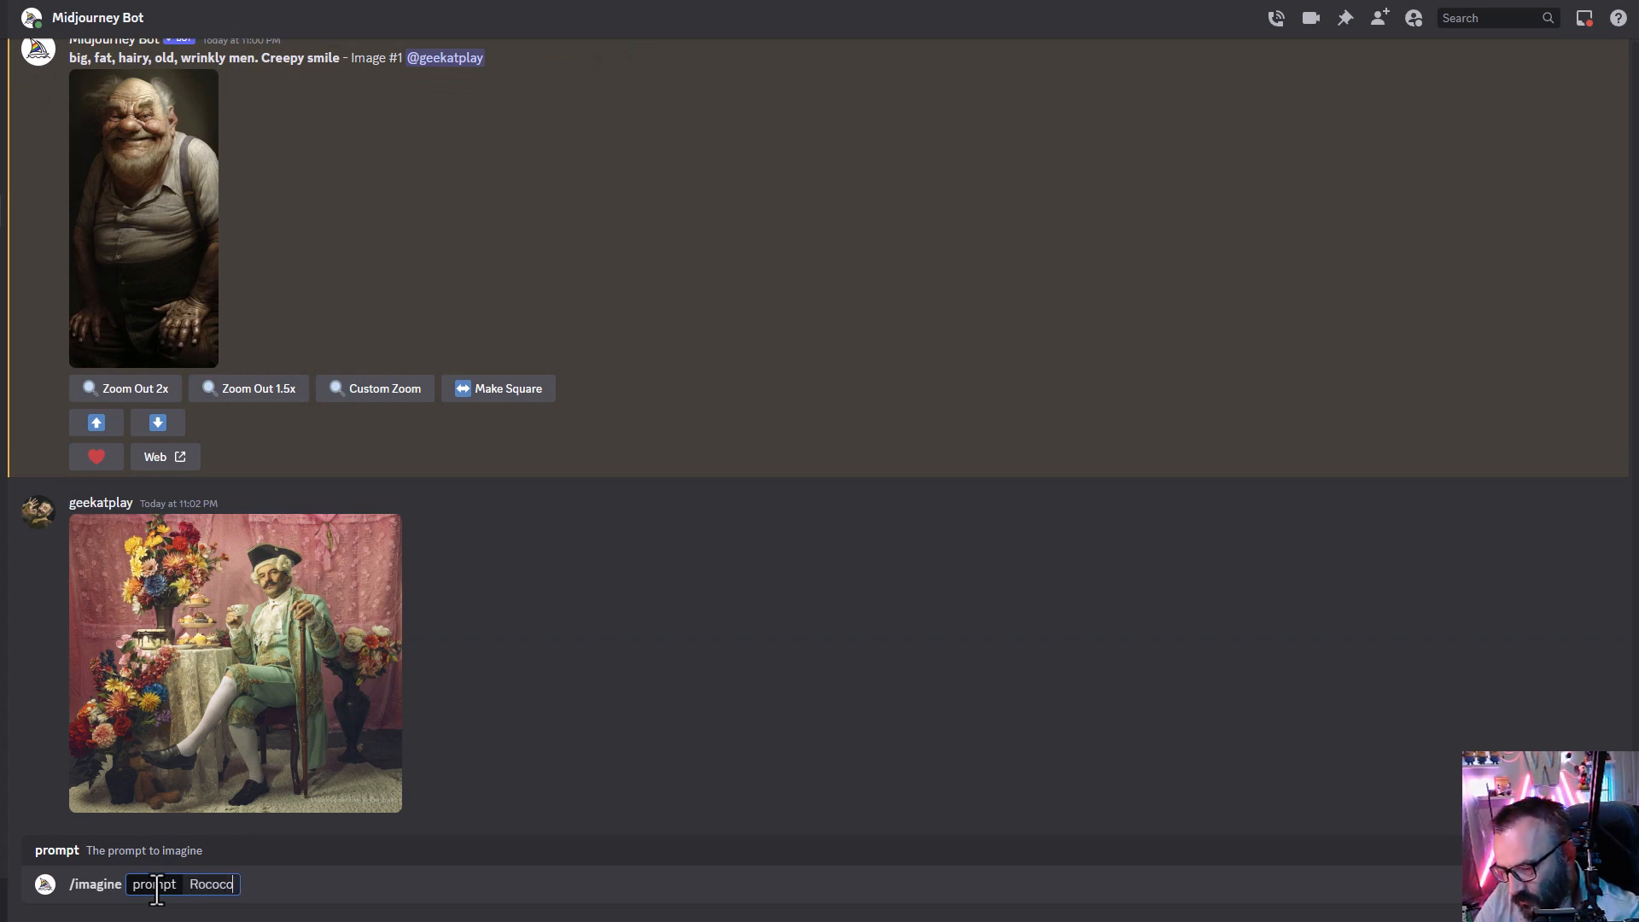
{"action": "key", "text": "BackSpace"}
{"action": "key", "text": "BackSpace"}
{"action": "key", "text": "BackSpace"}
{"action": "key", "text": "BackSpace"}
{"action": "key", "text": "BackSpace"}
{"action": "key", "text": "BackSpace"}
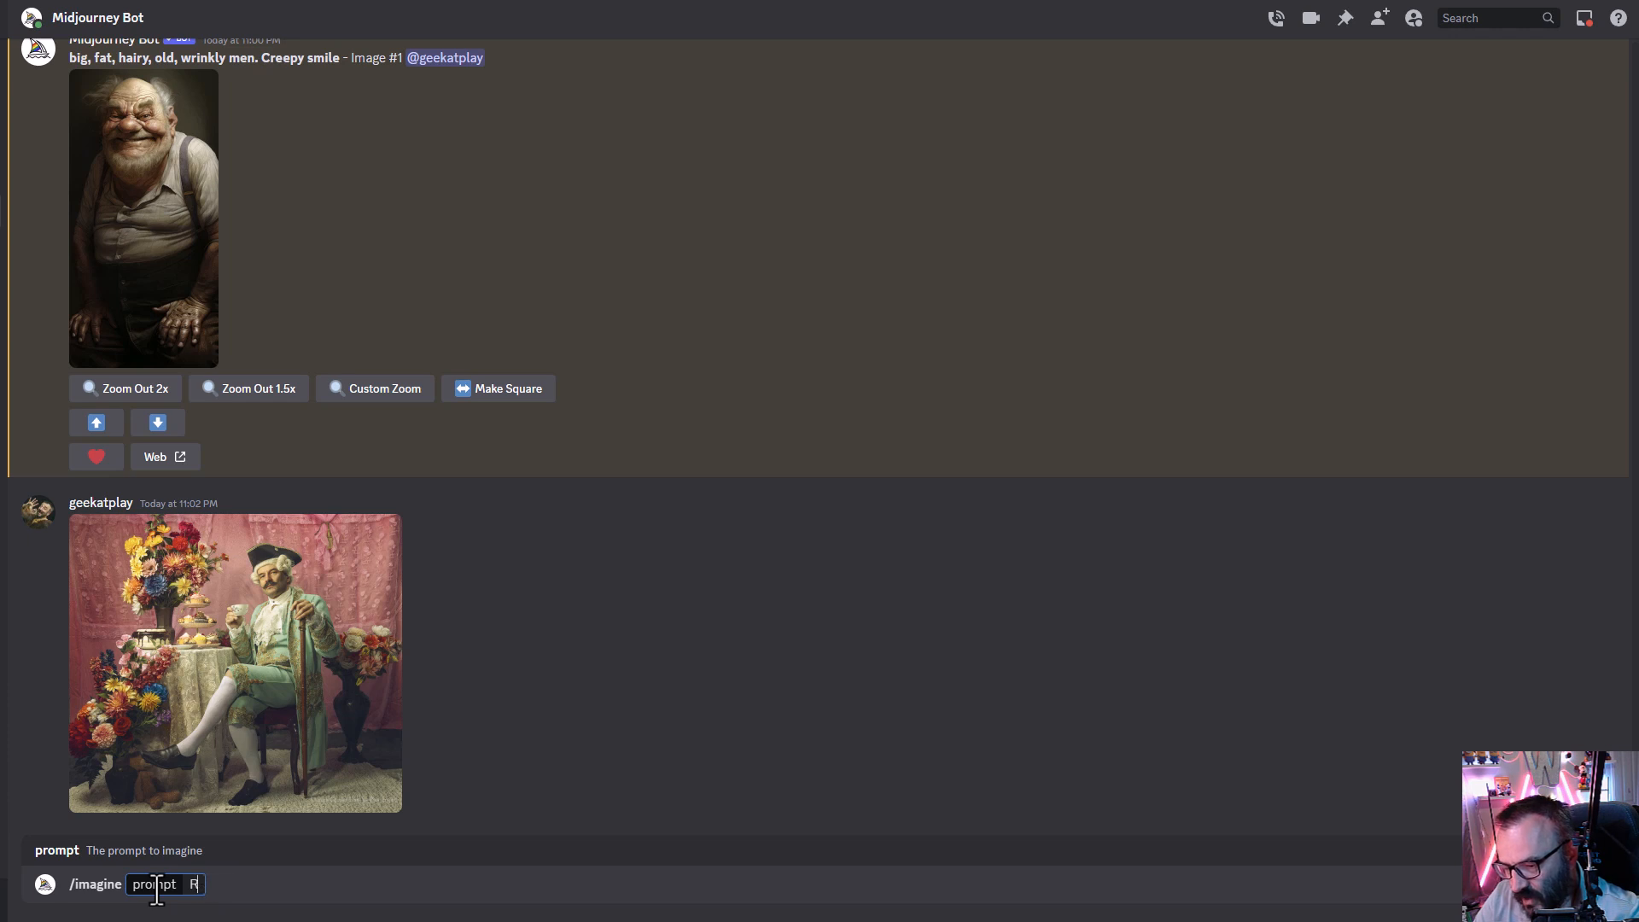
{"action": "key", "text": "ctrl+v"}
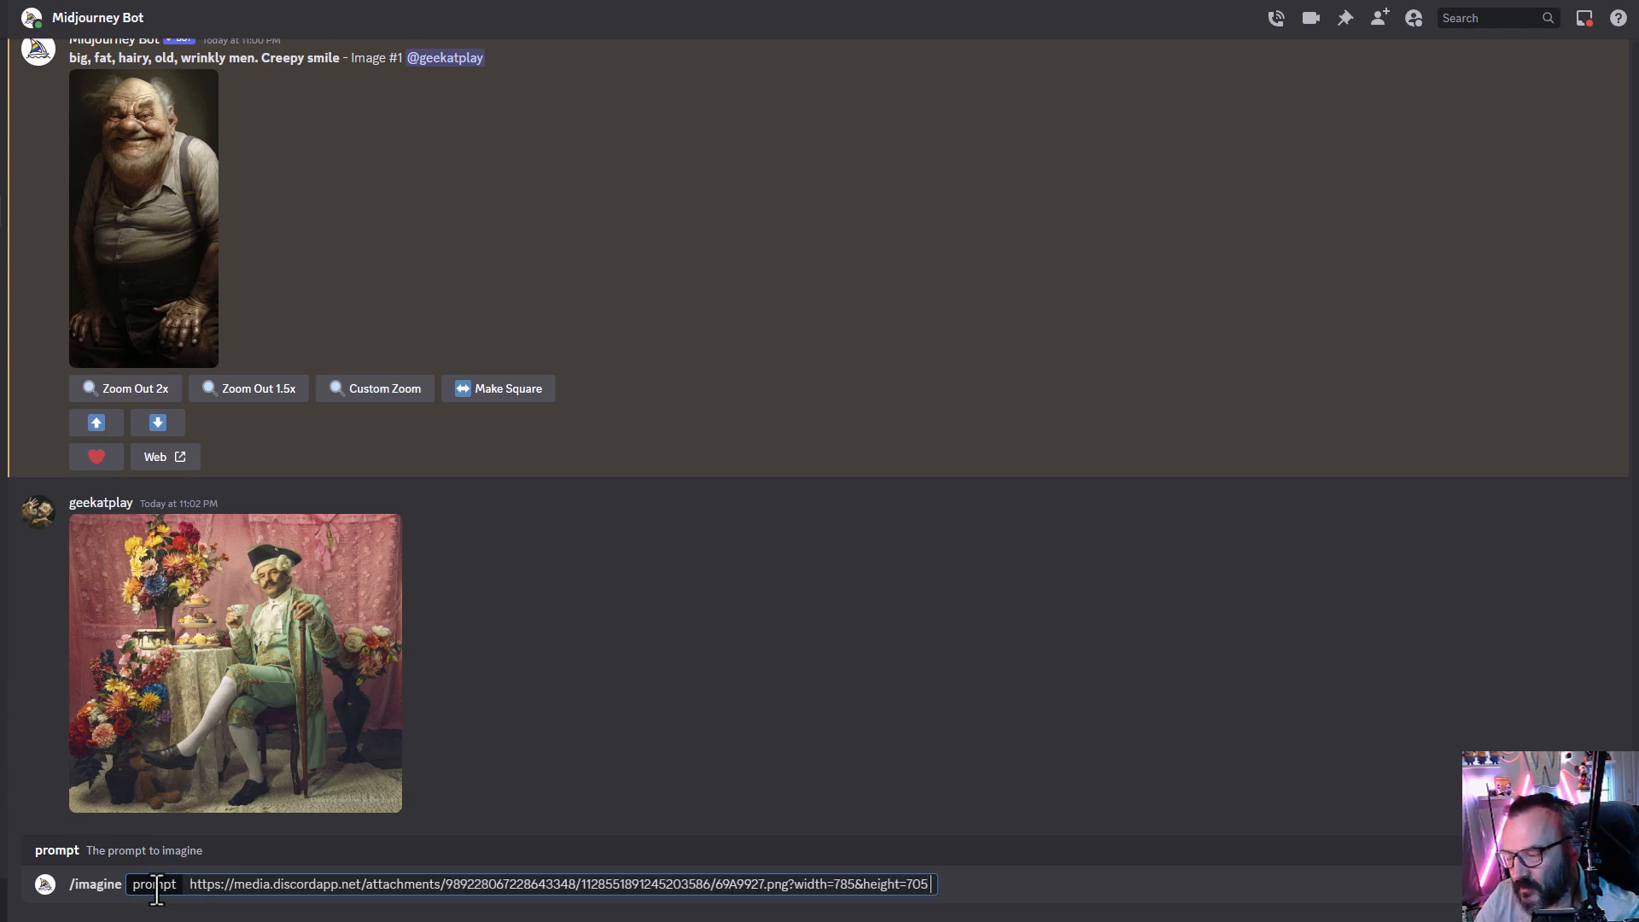
{"action": "type", "text": "Rococo"}
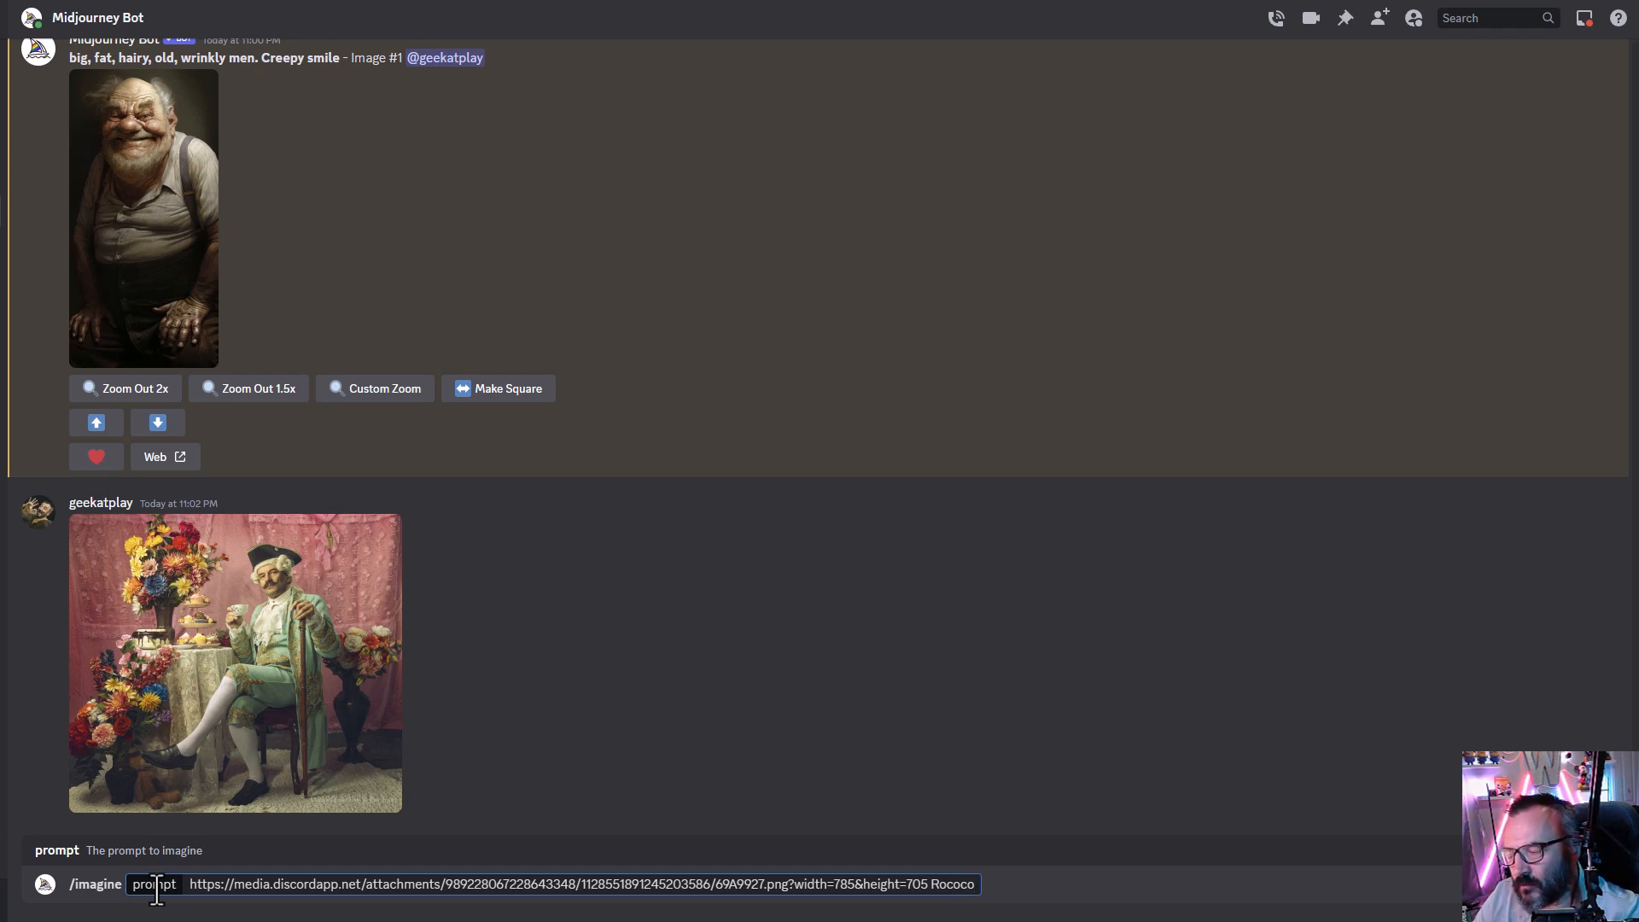
{"action": "key", "text": "Return"}
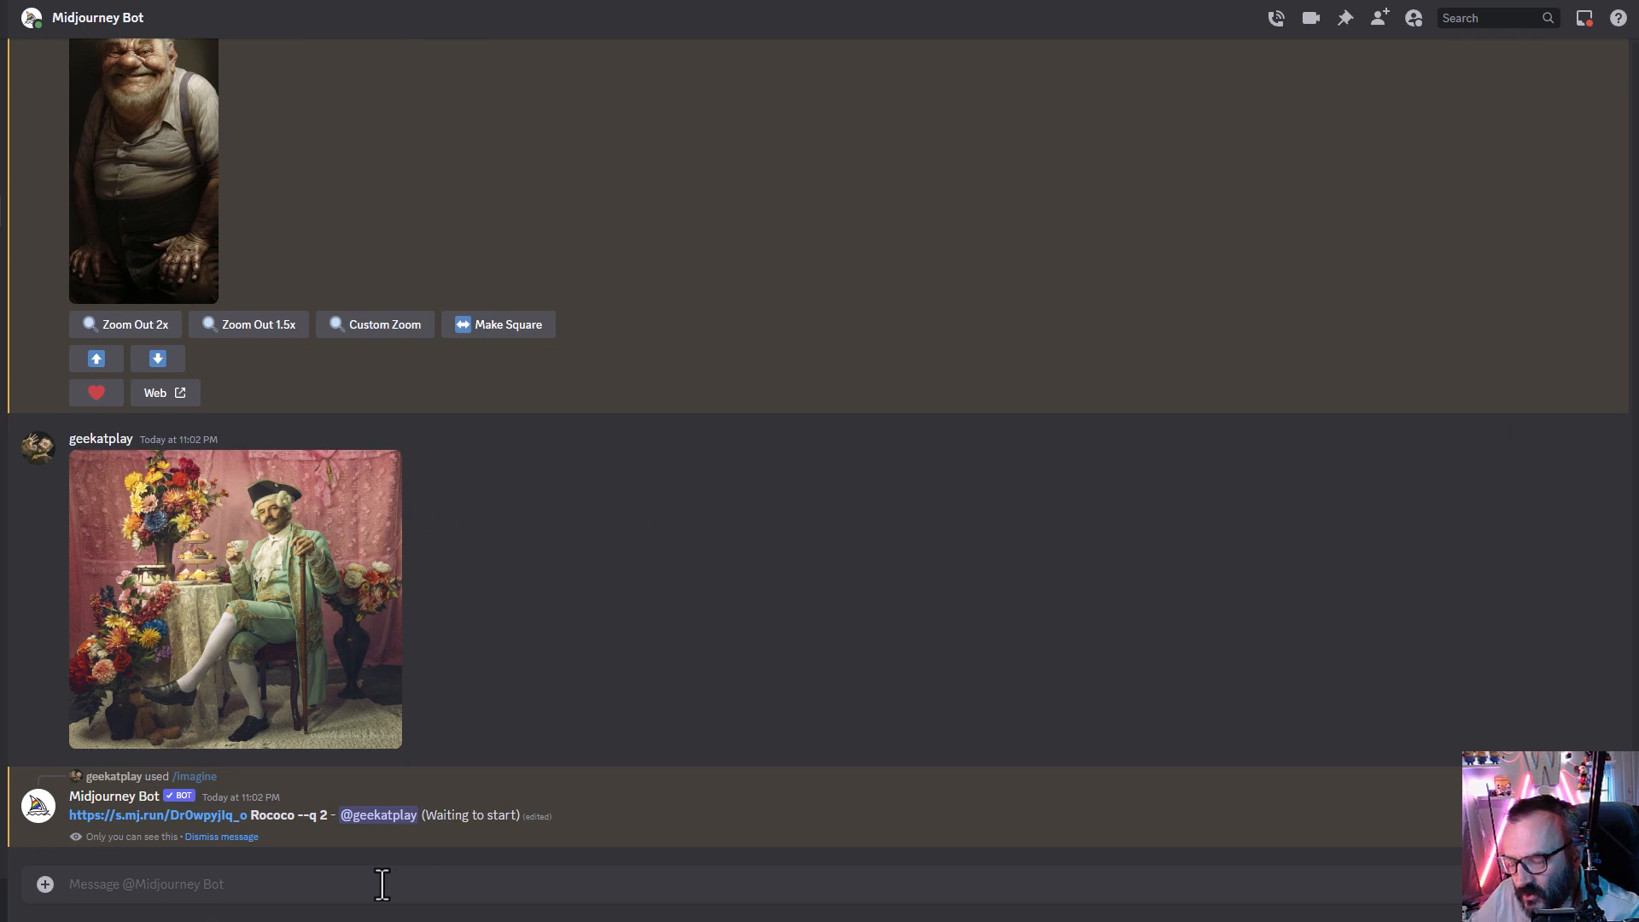
- Run /describe on the uploaded image _69A9927.png
{"action": "type", "text": "/de"}
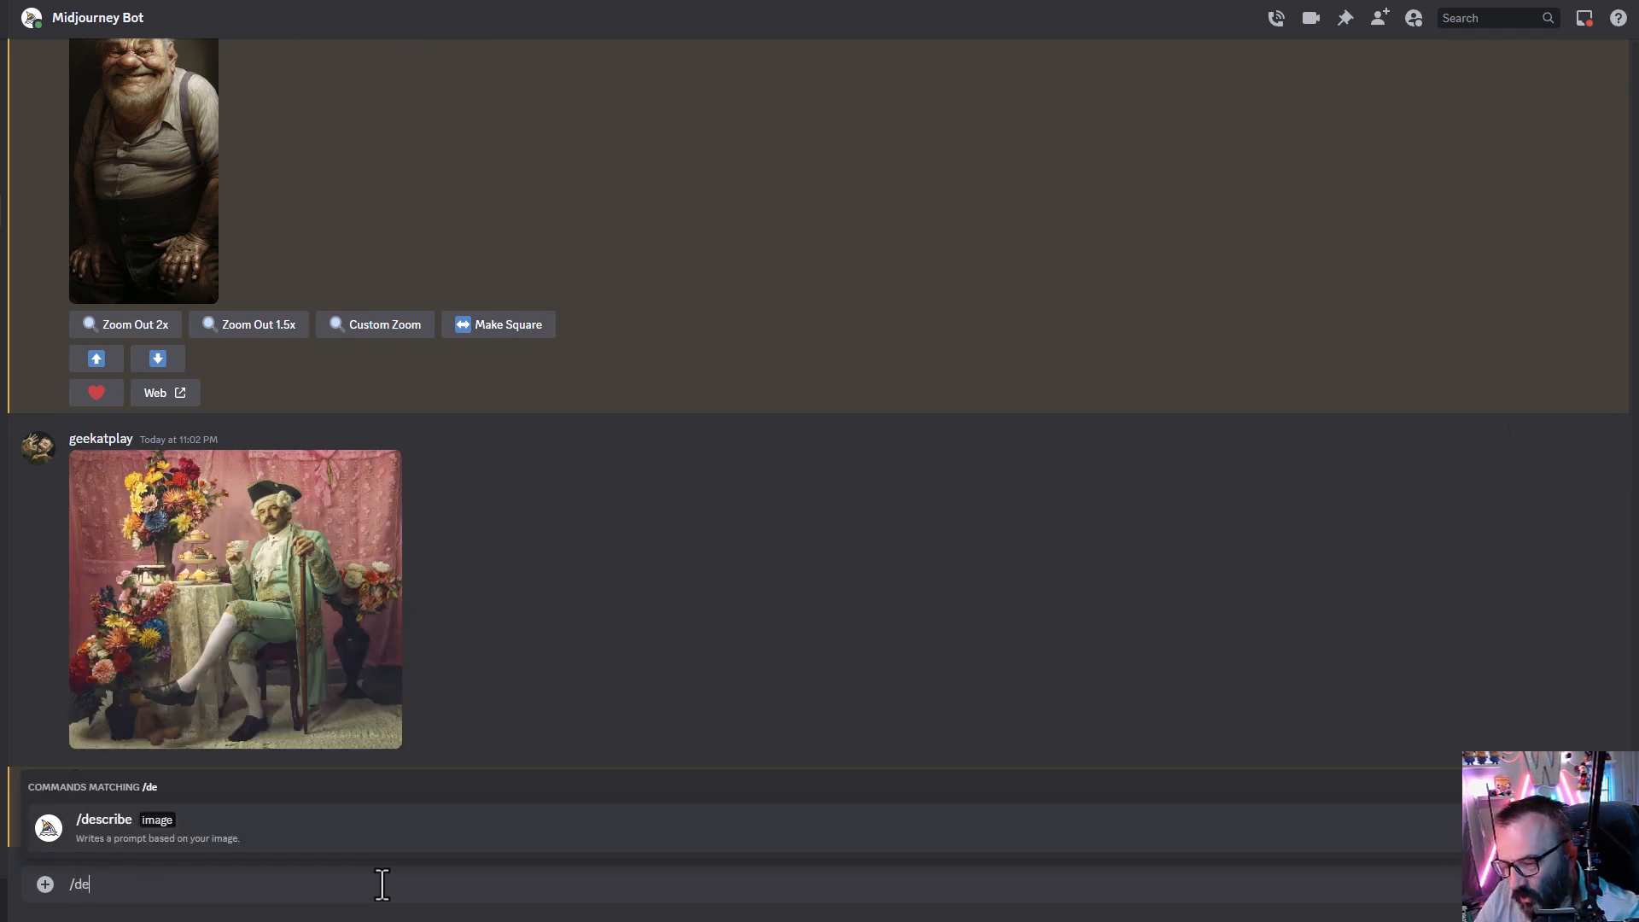
{"action": "key", "text": "Return"}
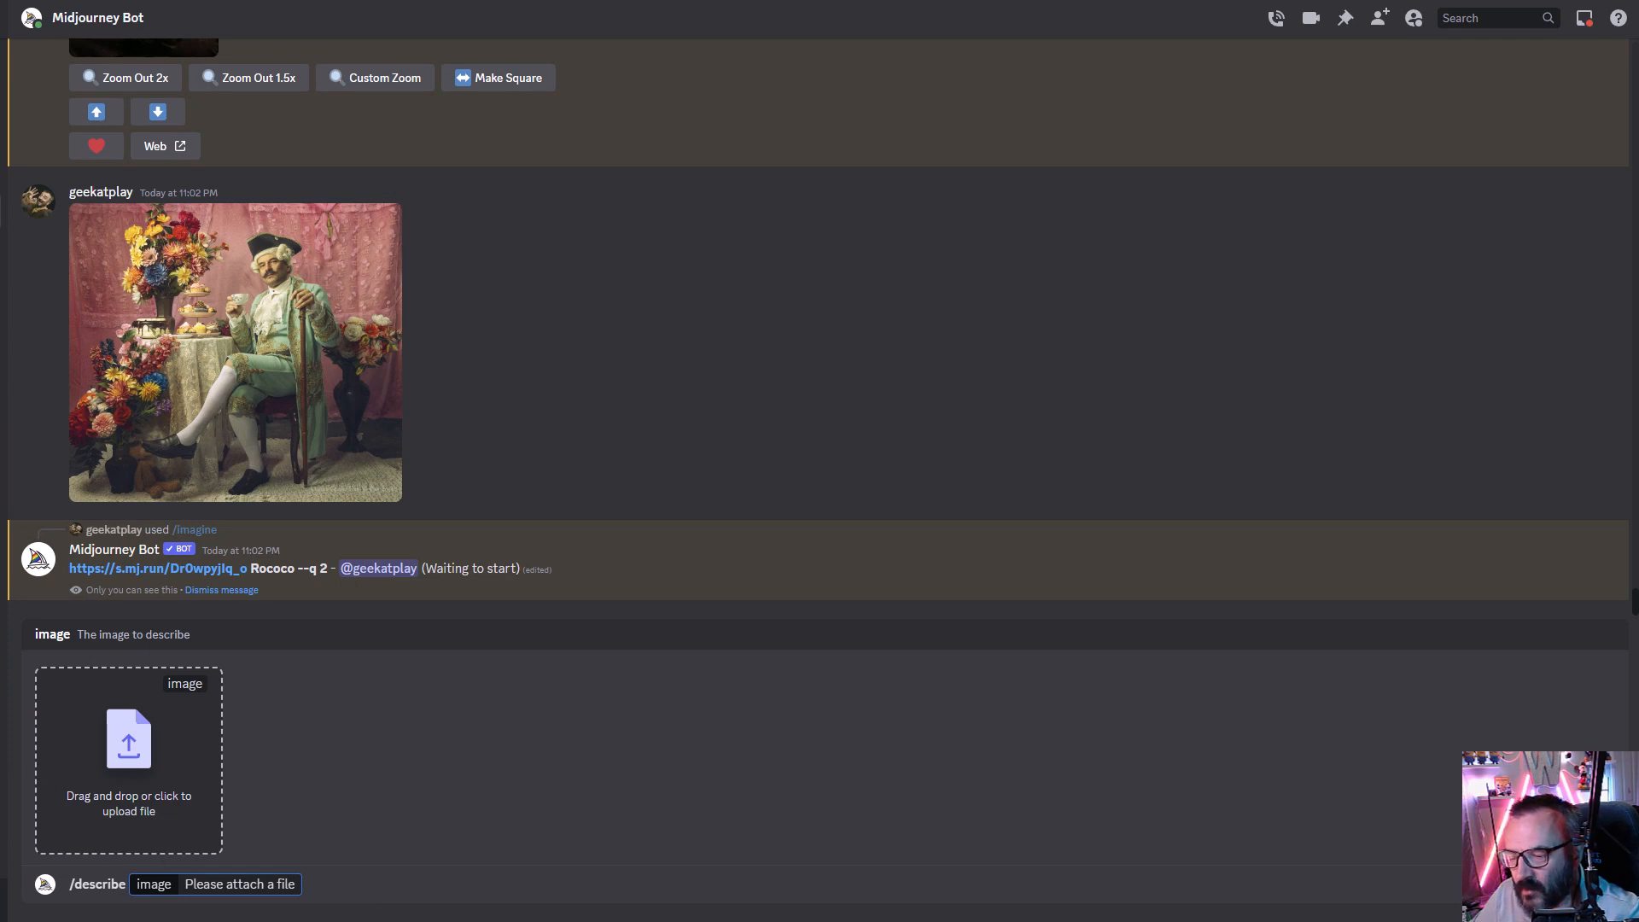
{"action": "double_click", "coordinate": [174, 598]}
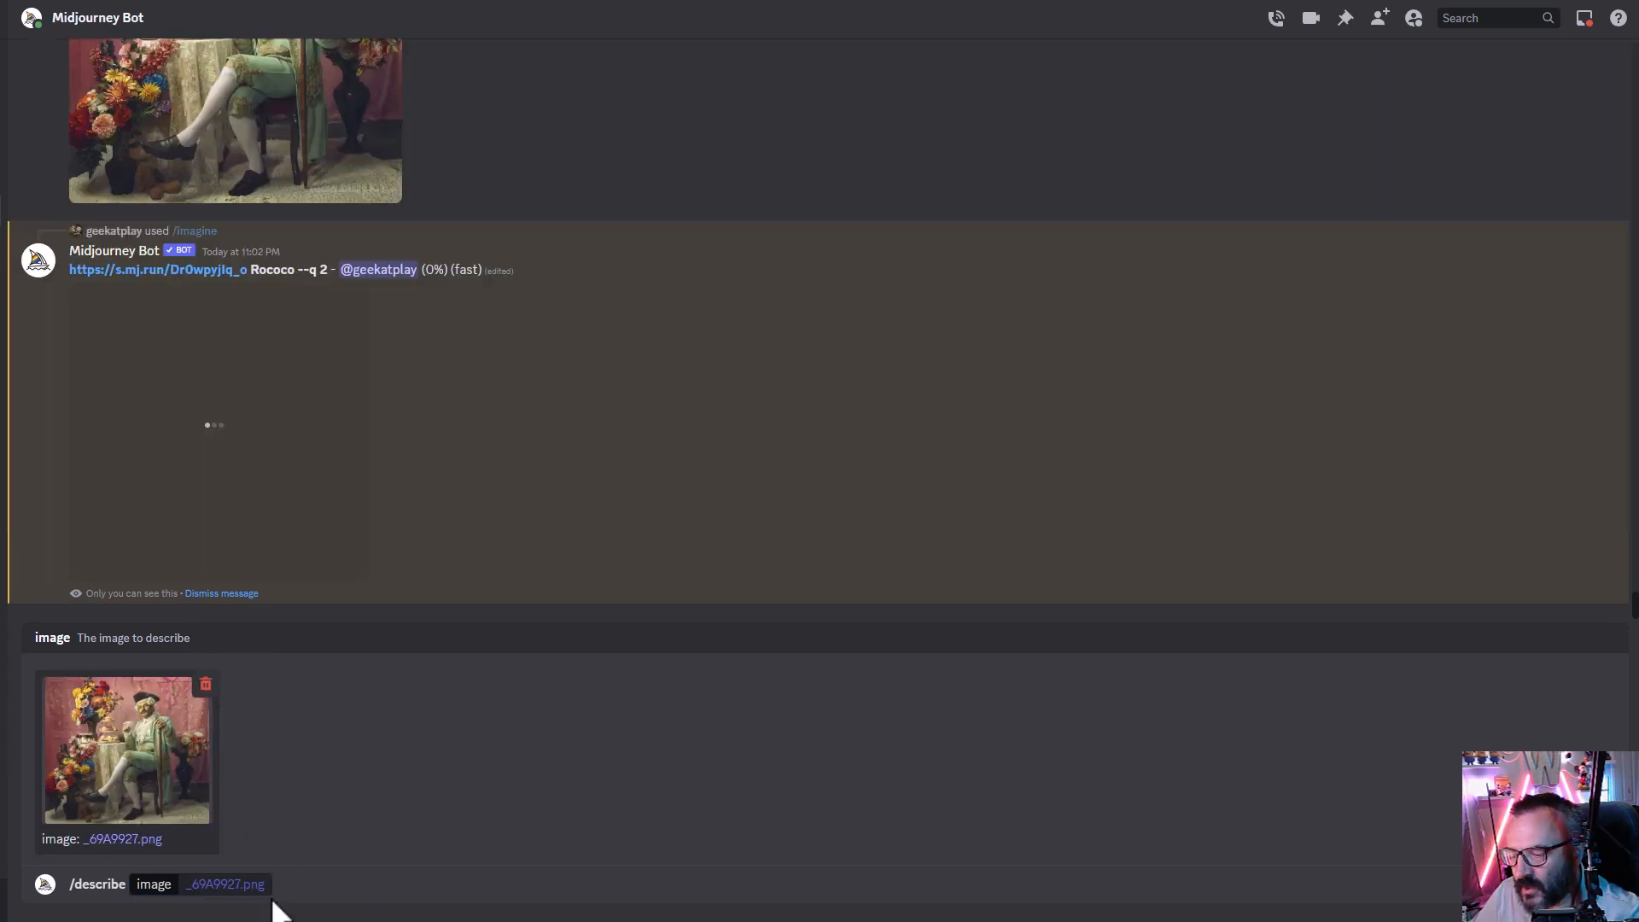
{"action": "left_click", "coordinate": [270, 893]}
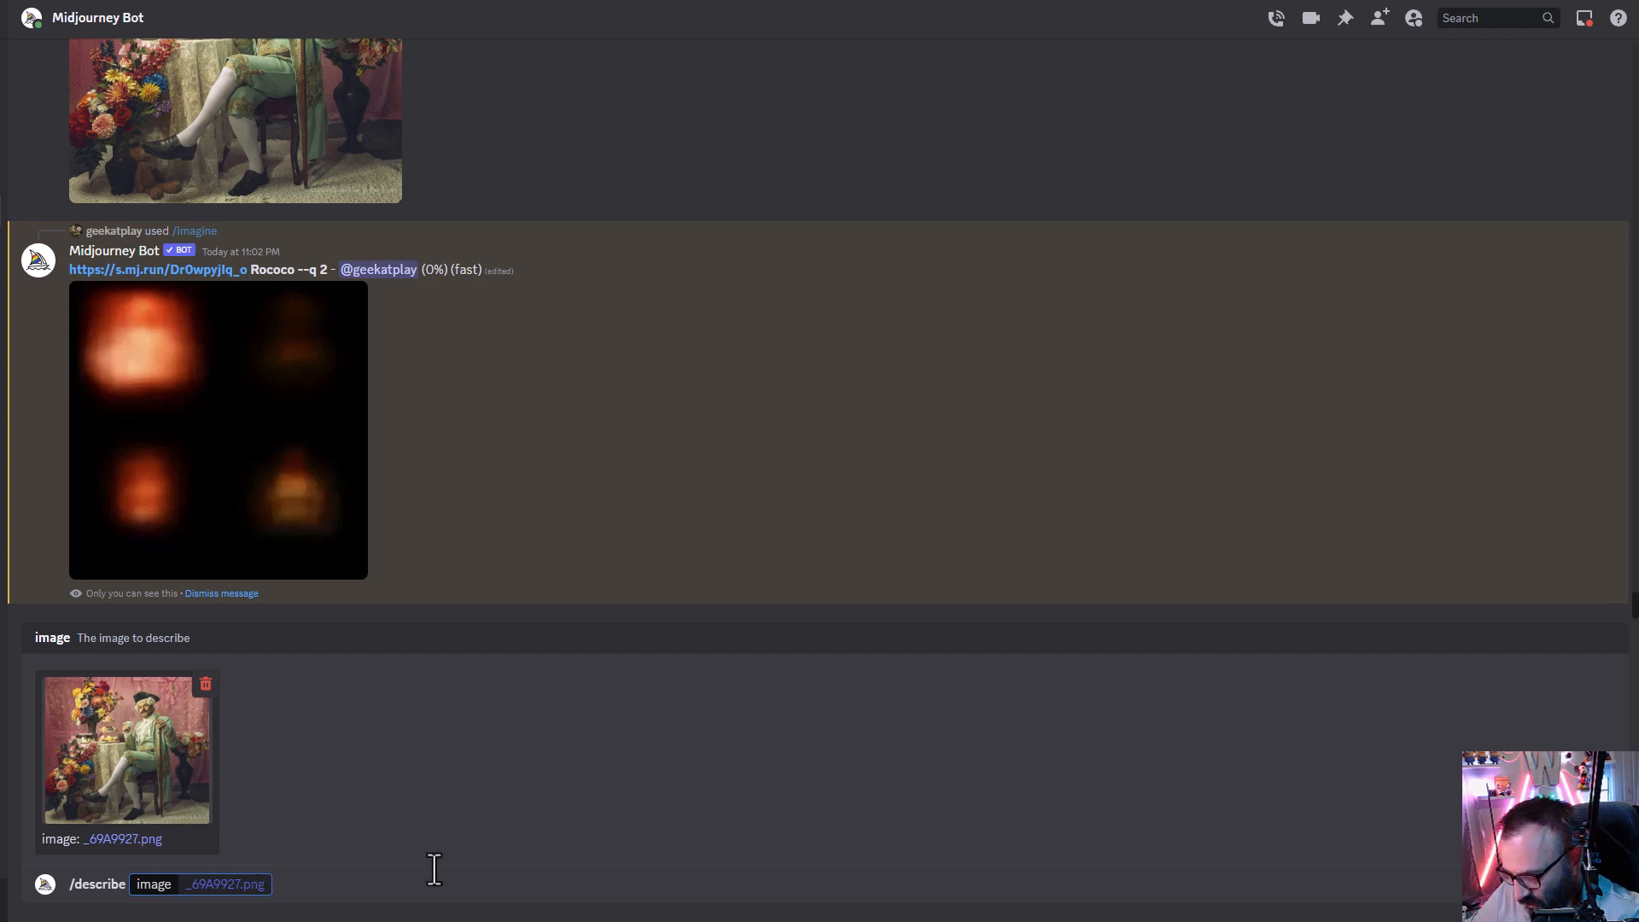
{"action": "key", "text": "Return"}
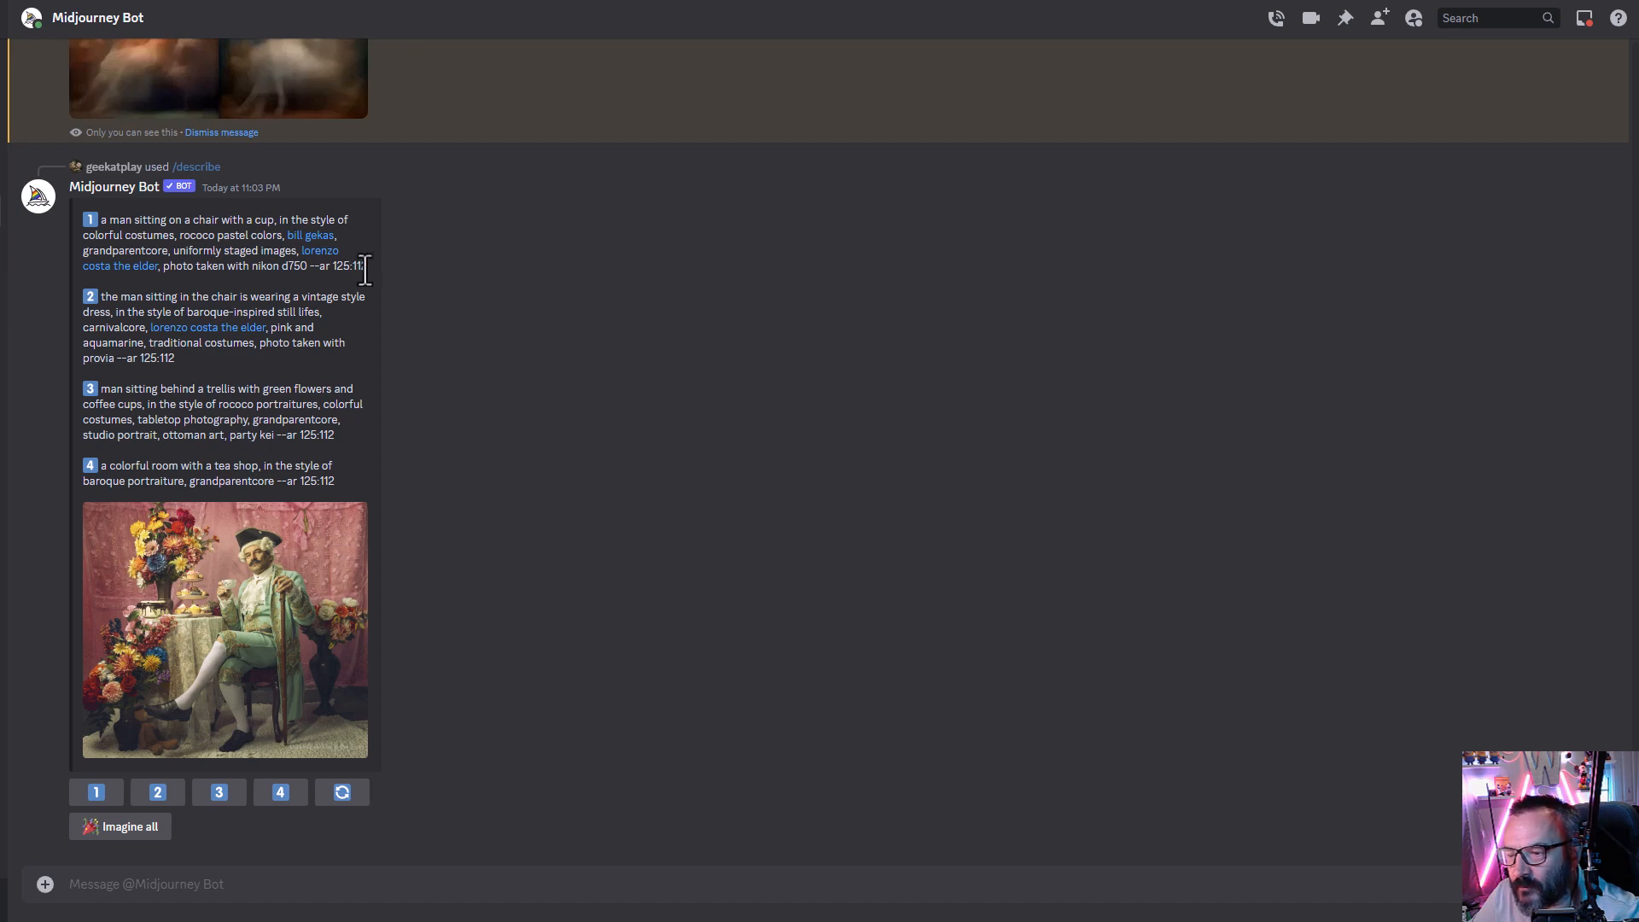
- Copy the short image link and Rococo prompt, run /imagine with them plus --iw 2, and enlarge the resulting grid
{"action": "left_click_drag", "start_coordinate": [368, 267], "coordinate": [97, 222]}
{"action": "scroll", "coordinate": [521, 538], "scroll_direction": "up", "scroll_amount": 5}
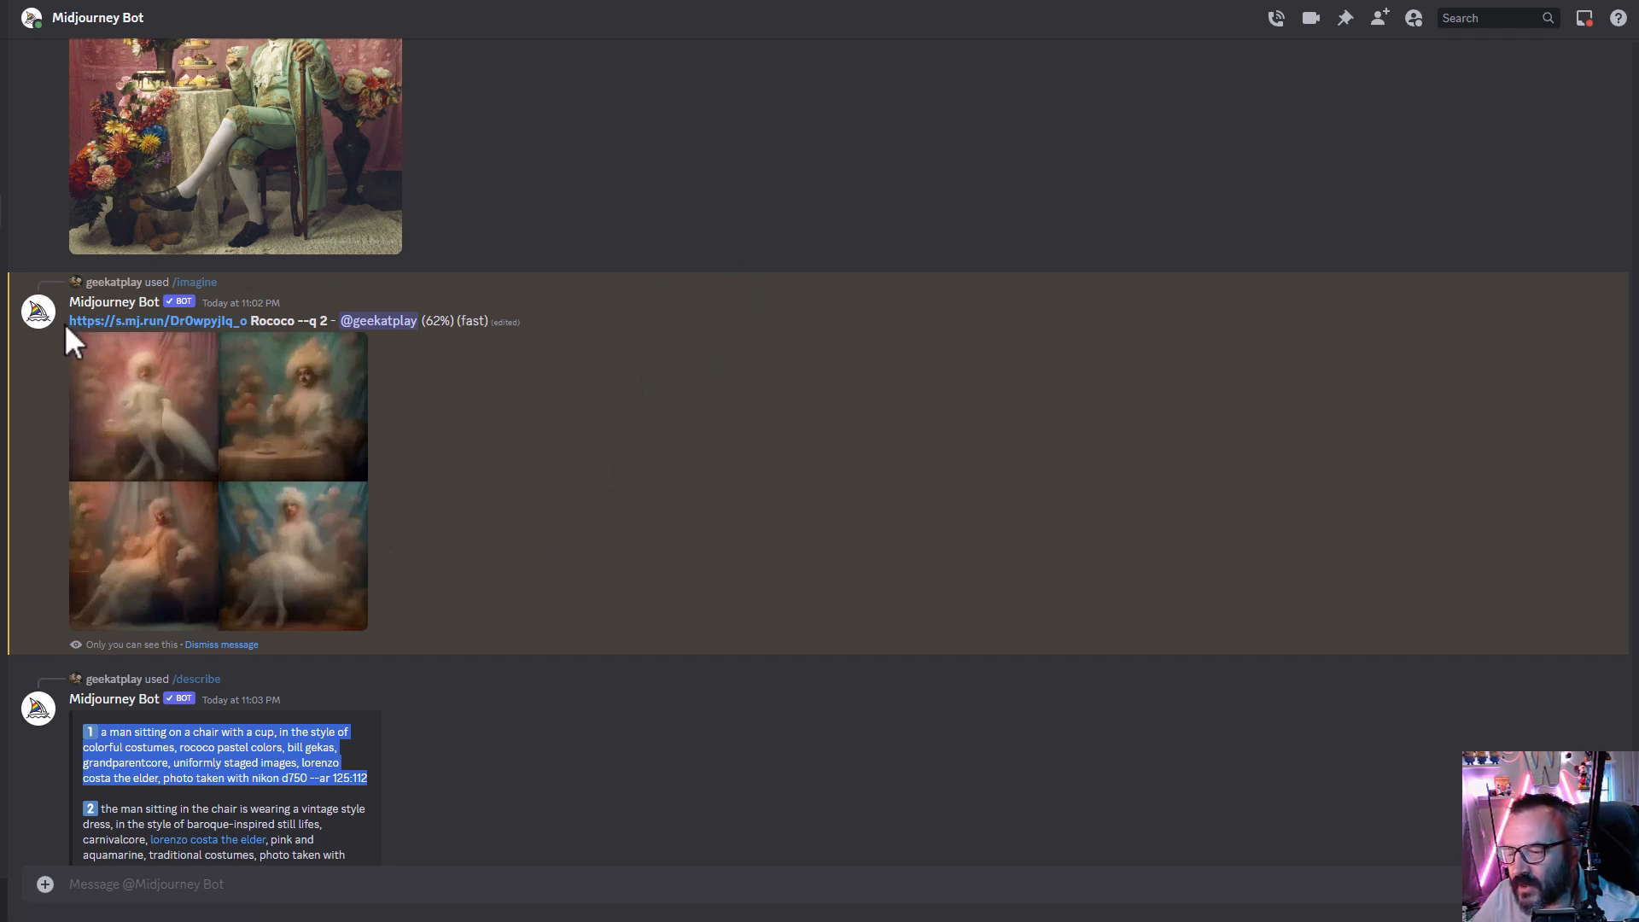
{"action": "left_click_drag", "start_coordinate": [66, 321], "coordinate": [292, 331]}
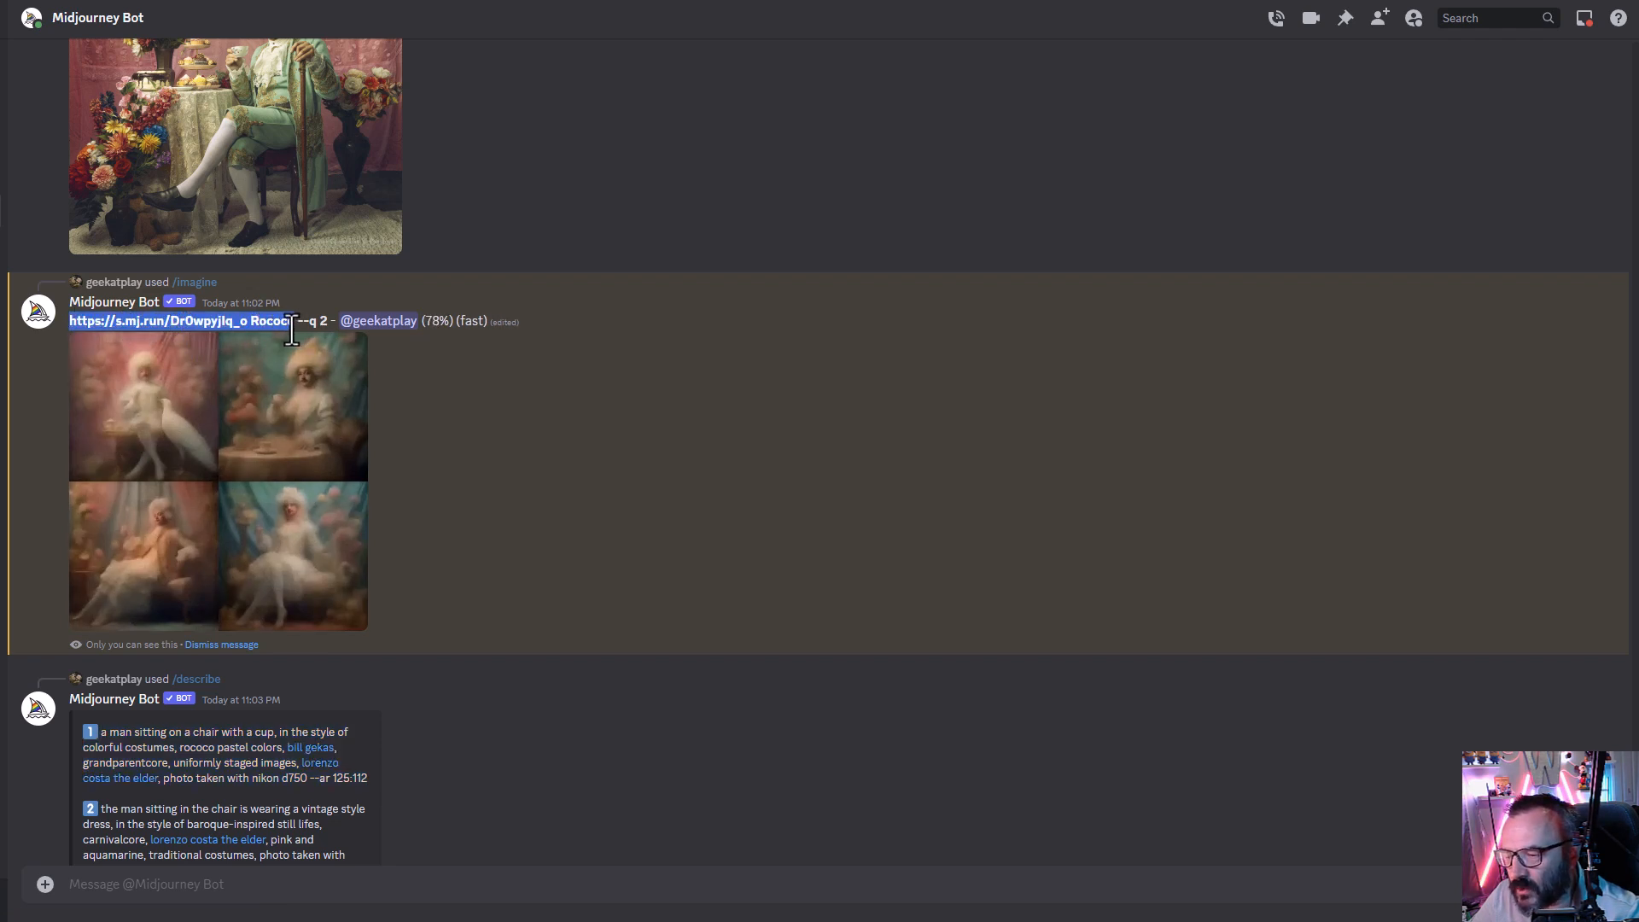
{"action": "left_click", "coordinate": [476, 894]}
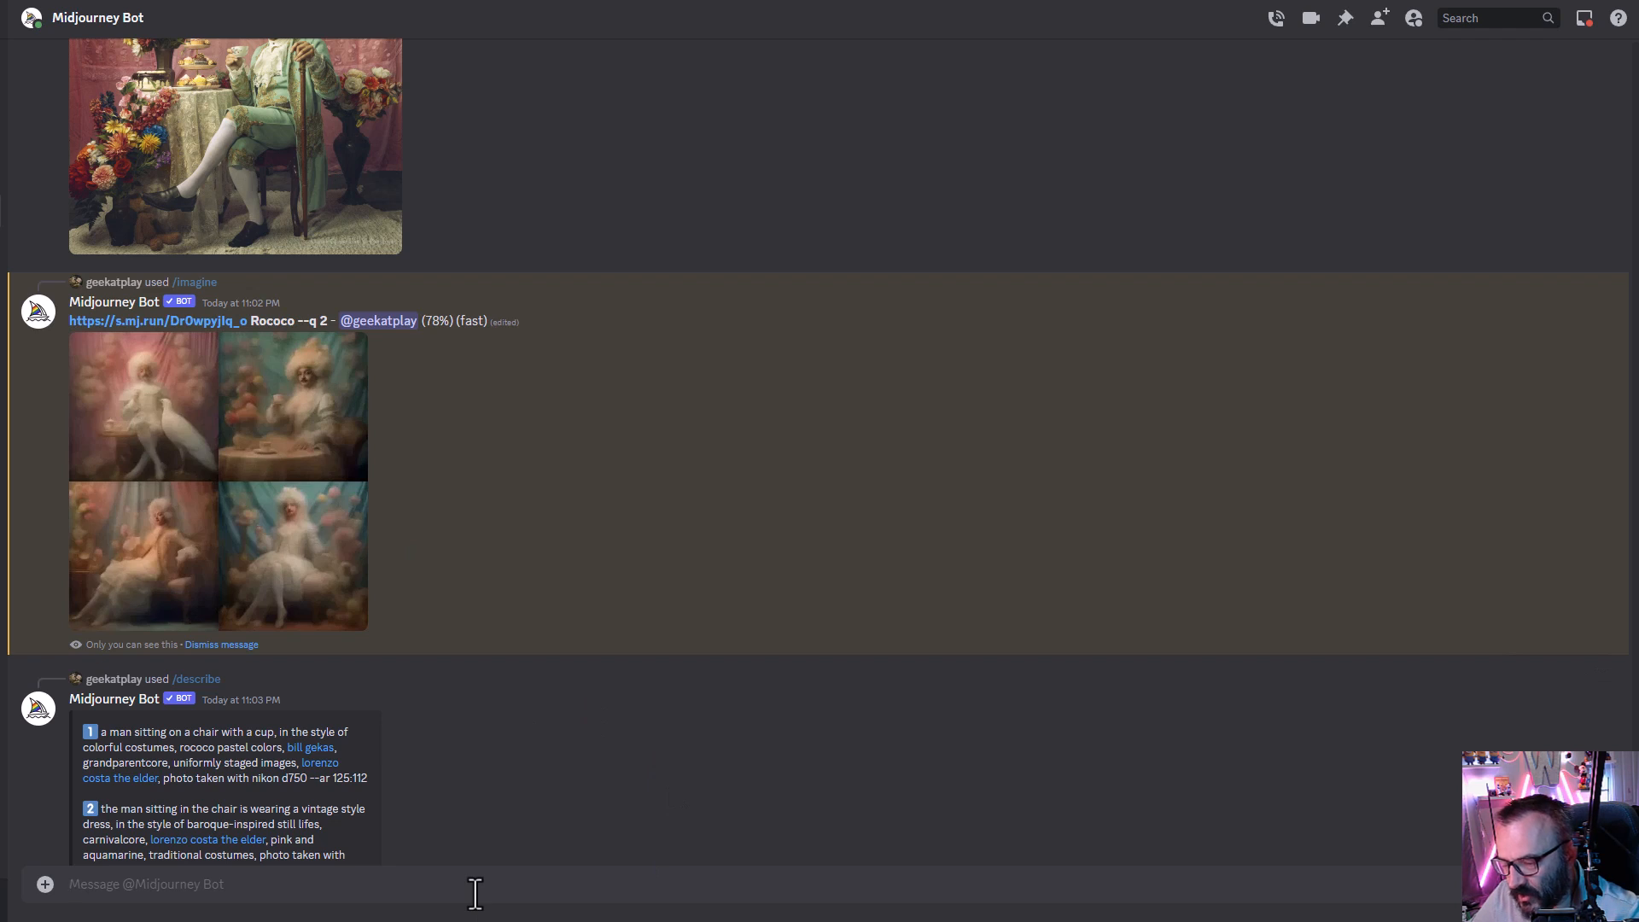
{"action": "type", "text": "/im"}
{"action": "key", "text": "Tab"}
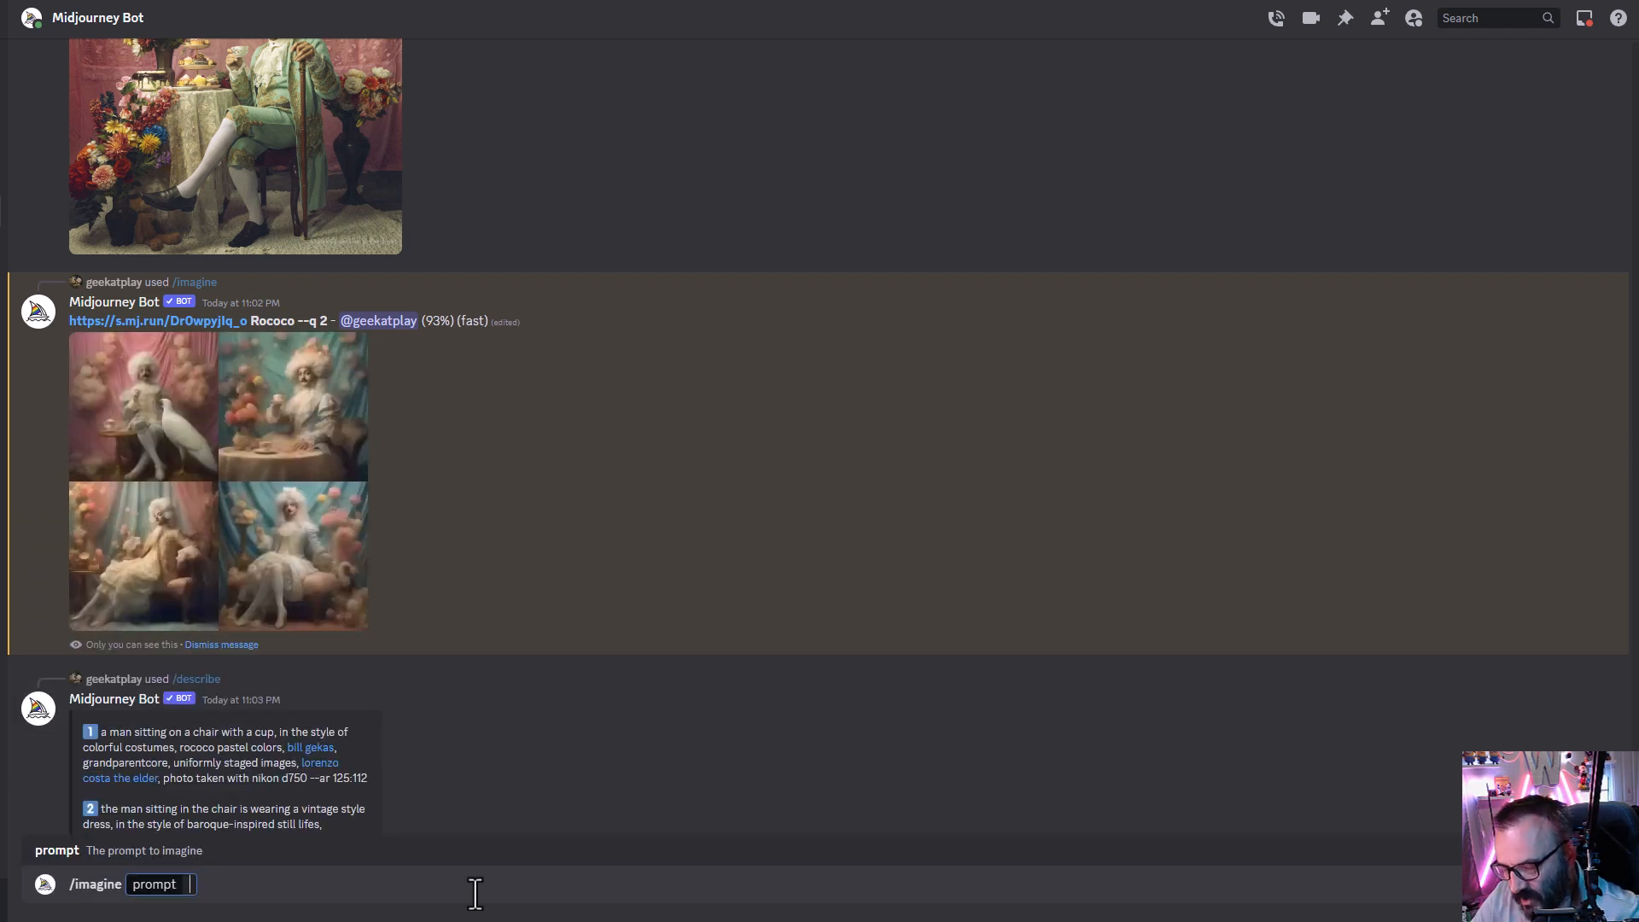
{"action": "key", "text": "ctrl+v"}
{"action": "type", "text": "--"}
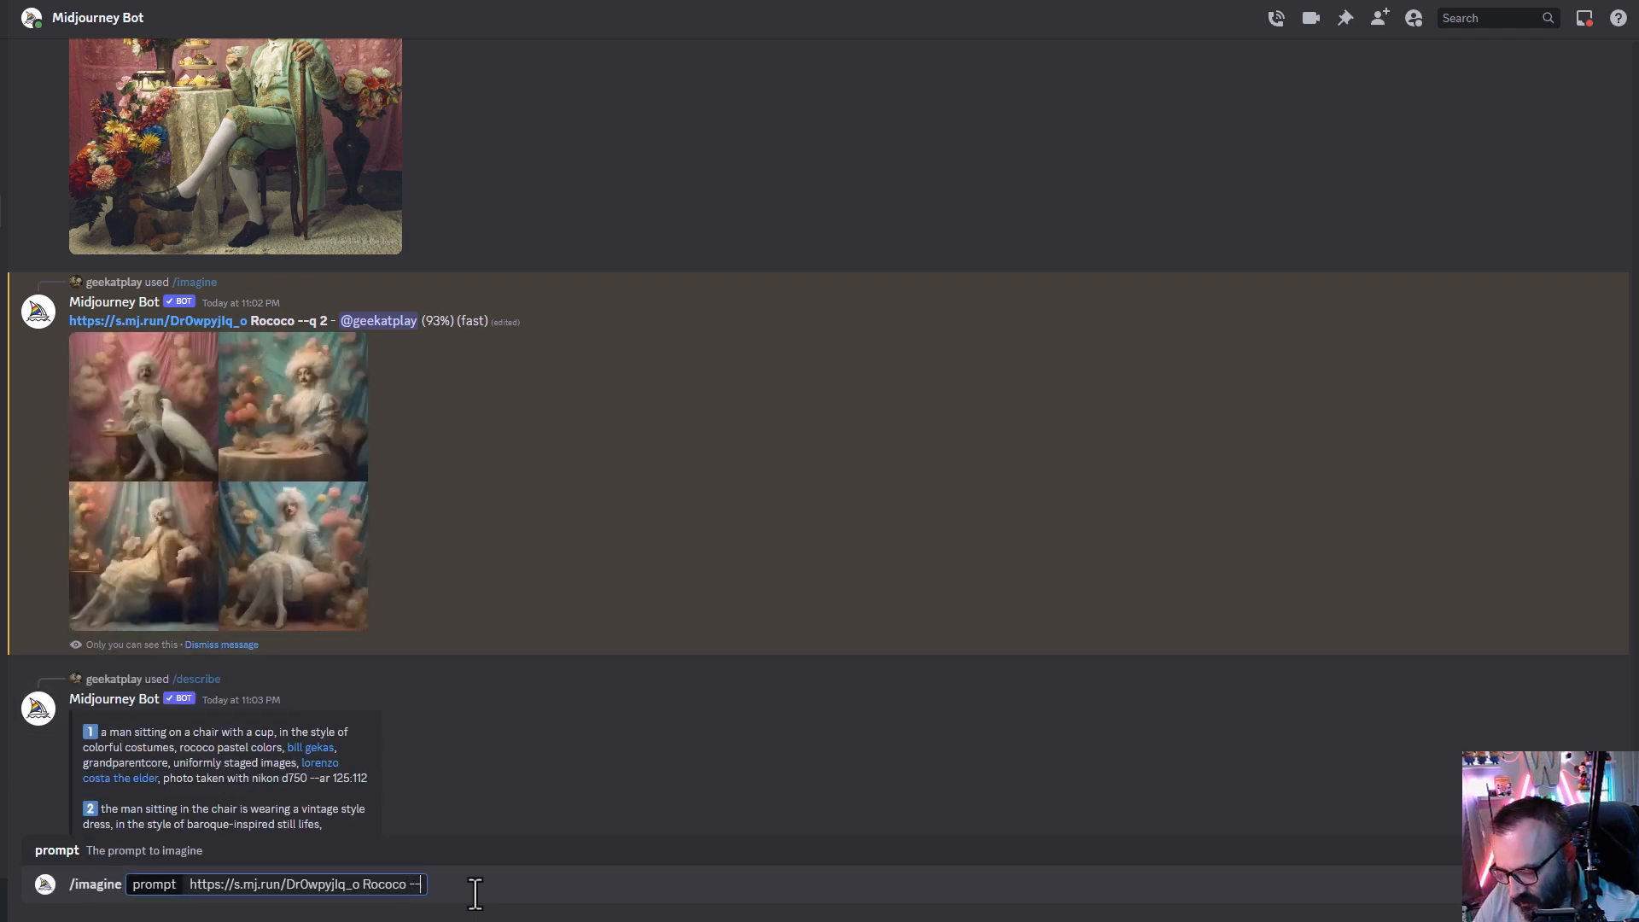
{"action": "type", "text": "iw"}
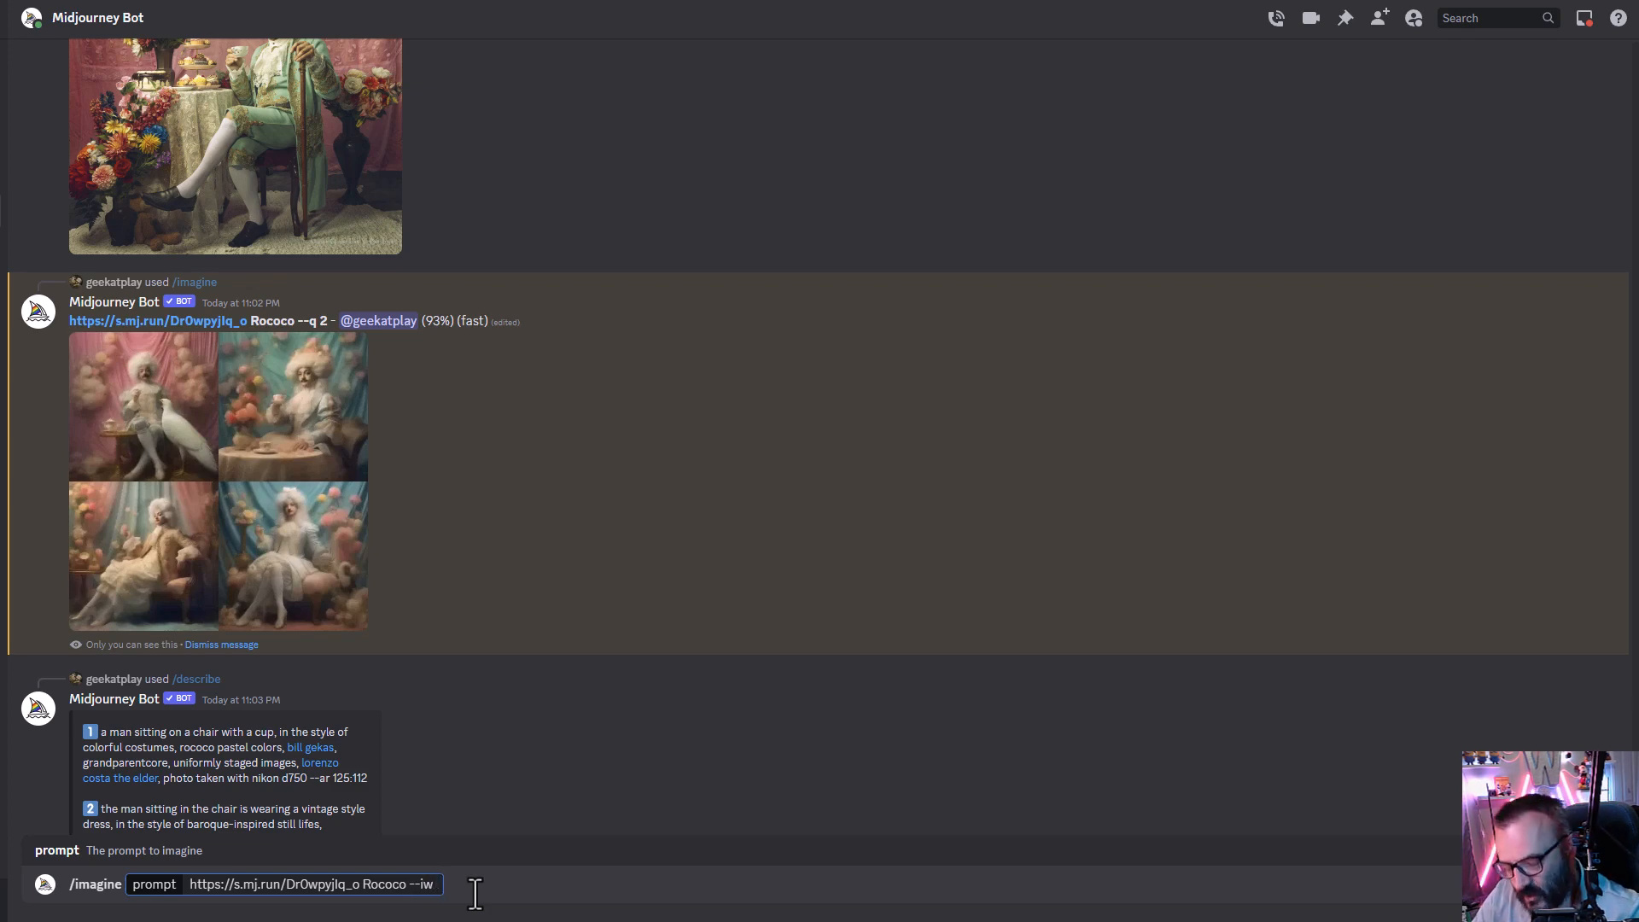
{"action": "type", "text": " 2"}
{"action": "key", "text": "Return"}
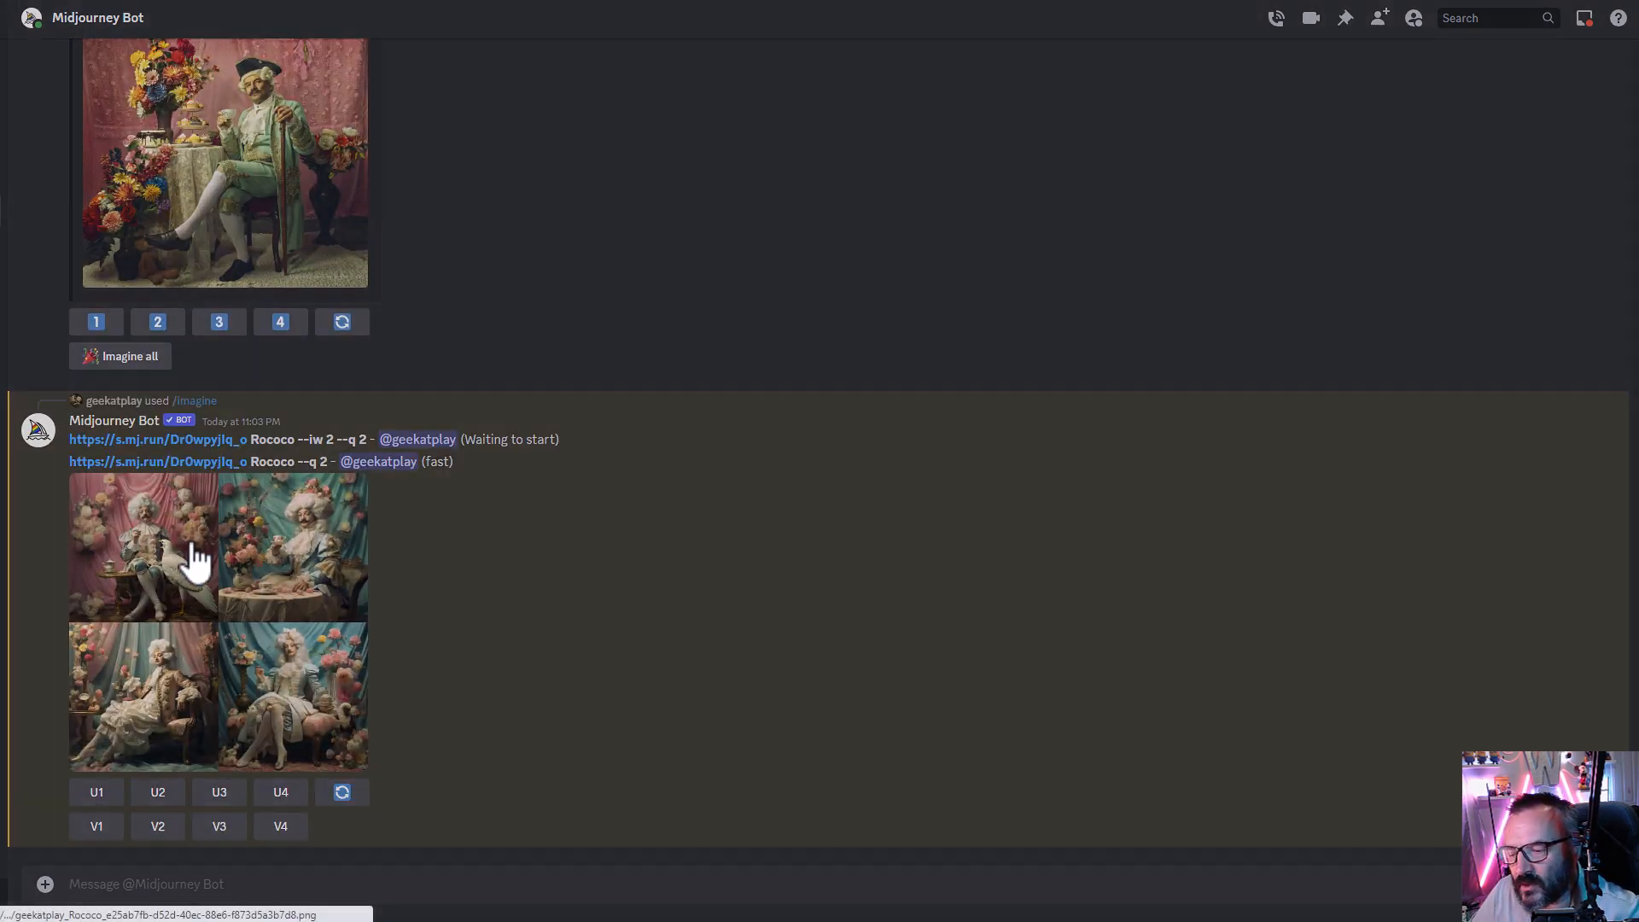
{"action": "left_click", "coordinate": [196, 559]}
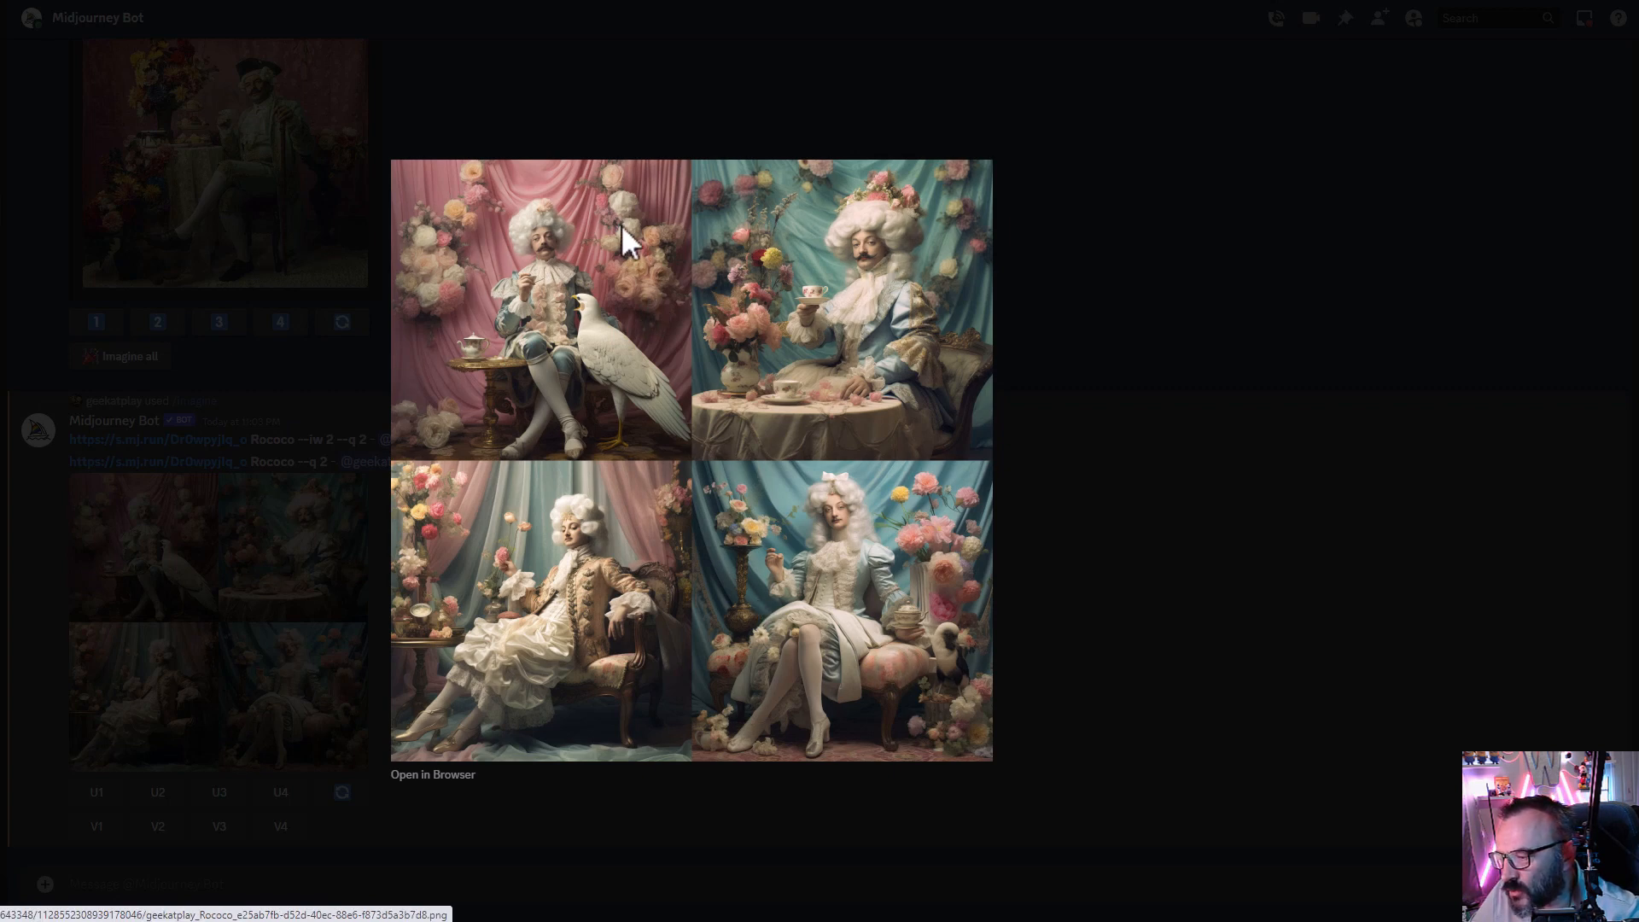
{"action": "left_click", "coordinate": [1190, 630]}
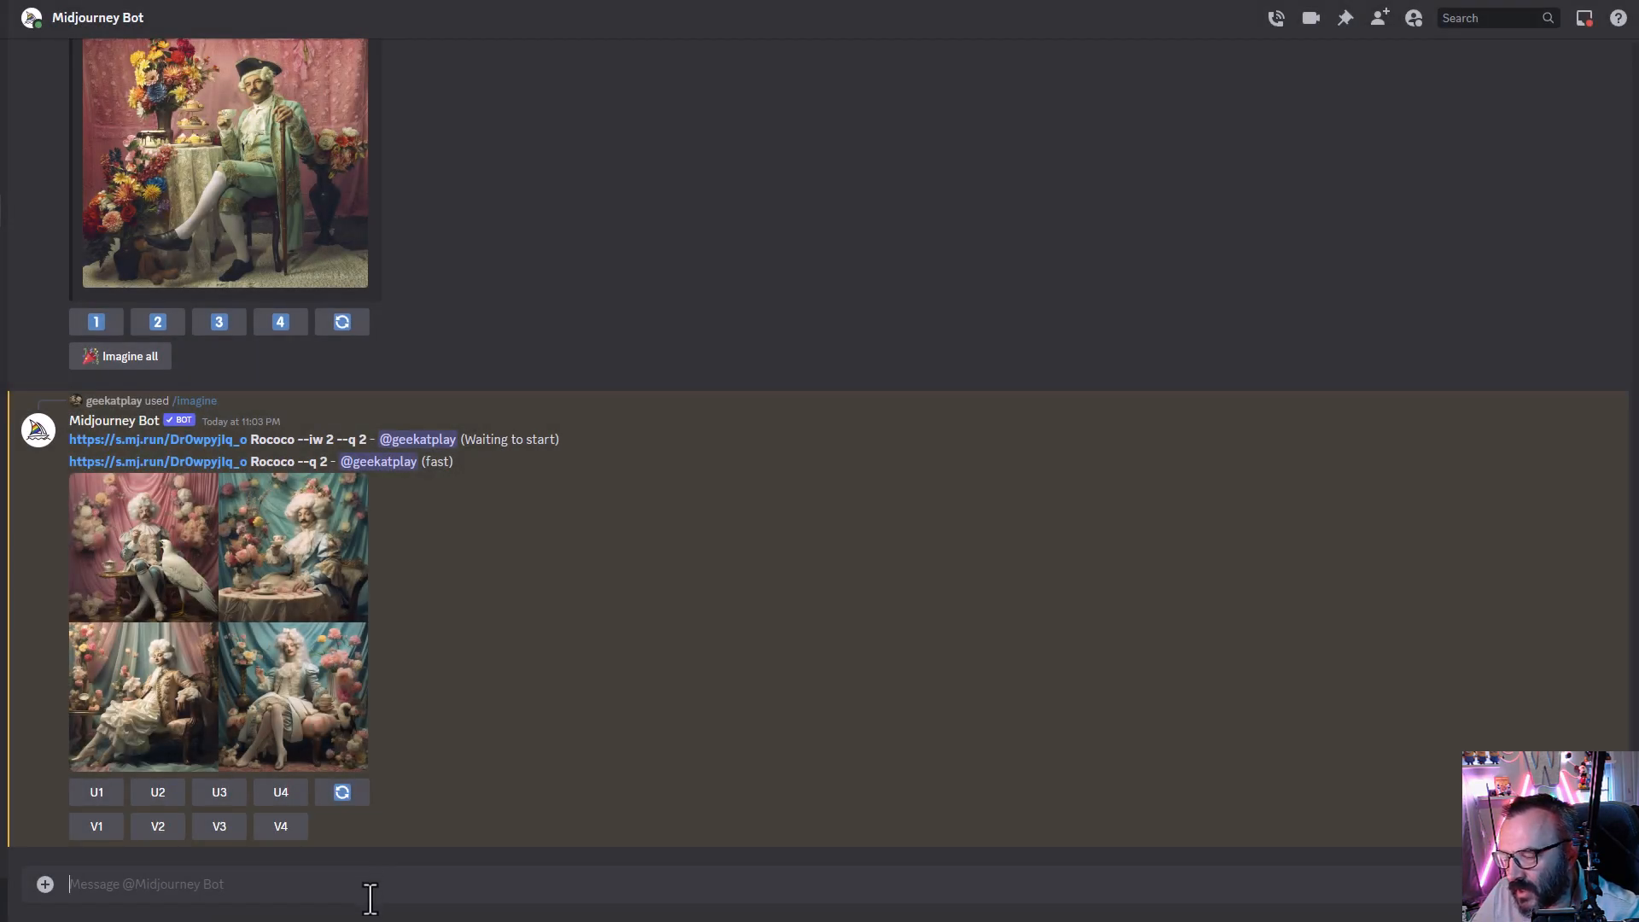
- Open the Midjourney settings and switch to Low Variation Mode
{"action": "type", "text": "/sett"}
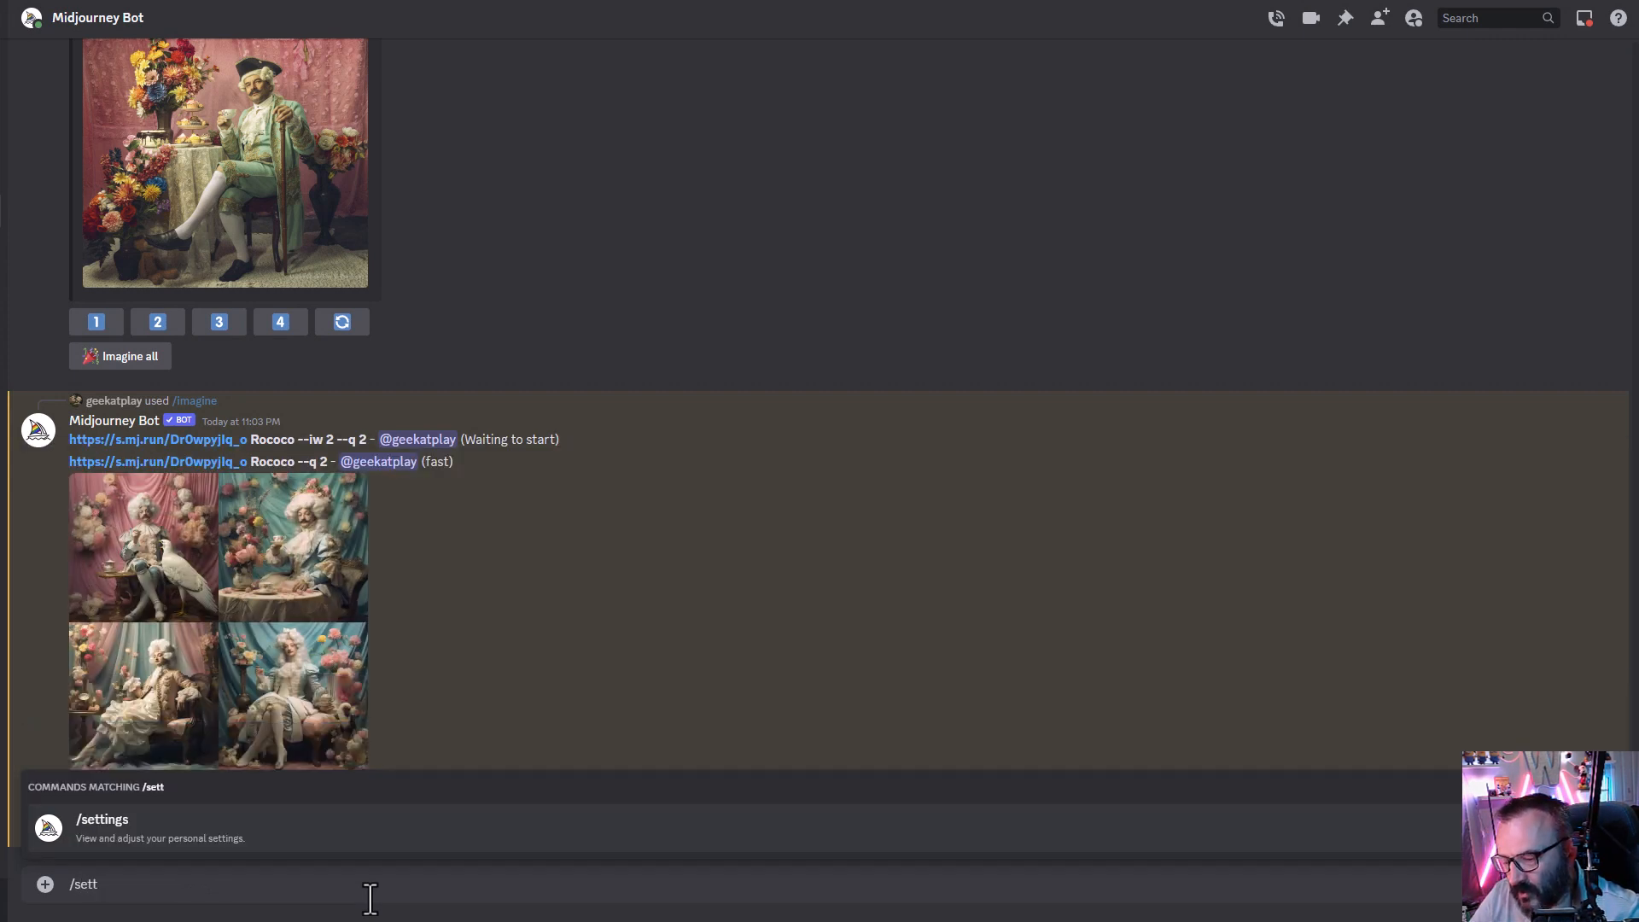
{"action": "key", "text": "Tab"}
{"action": "key", "text": "Return"}
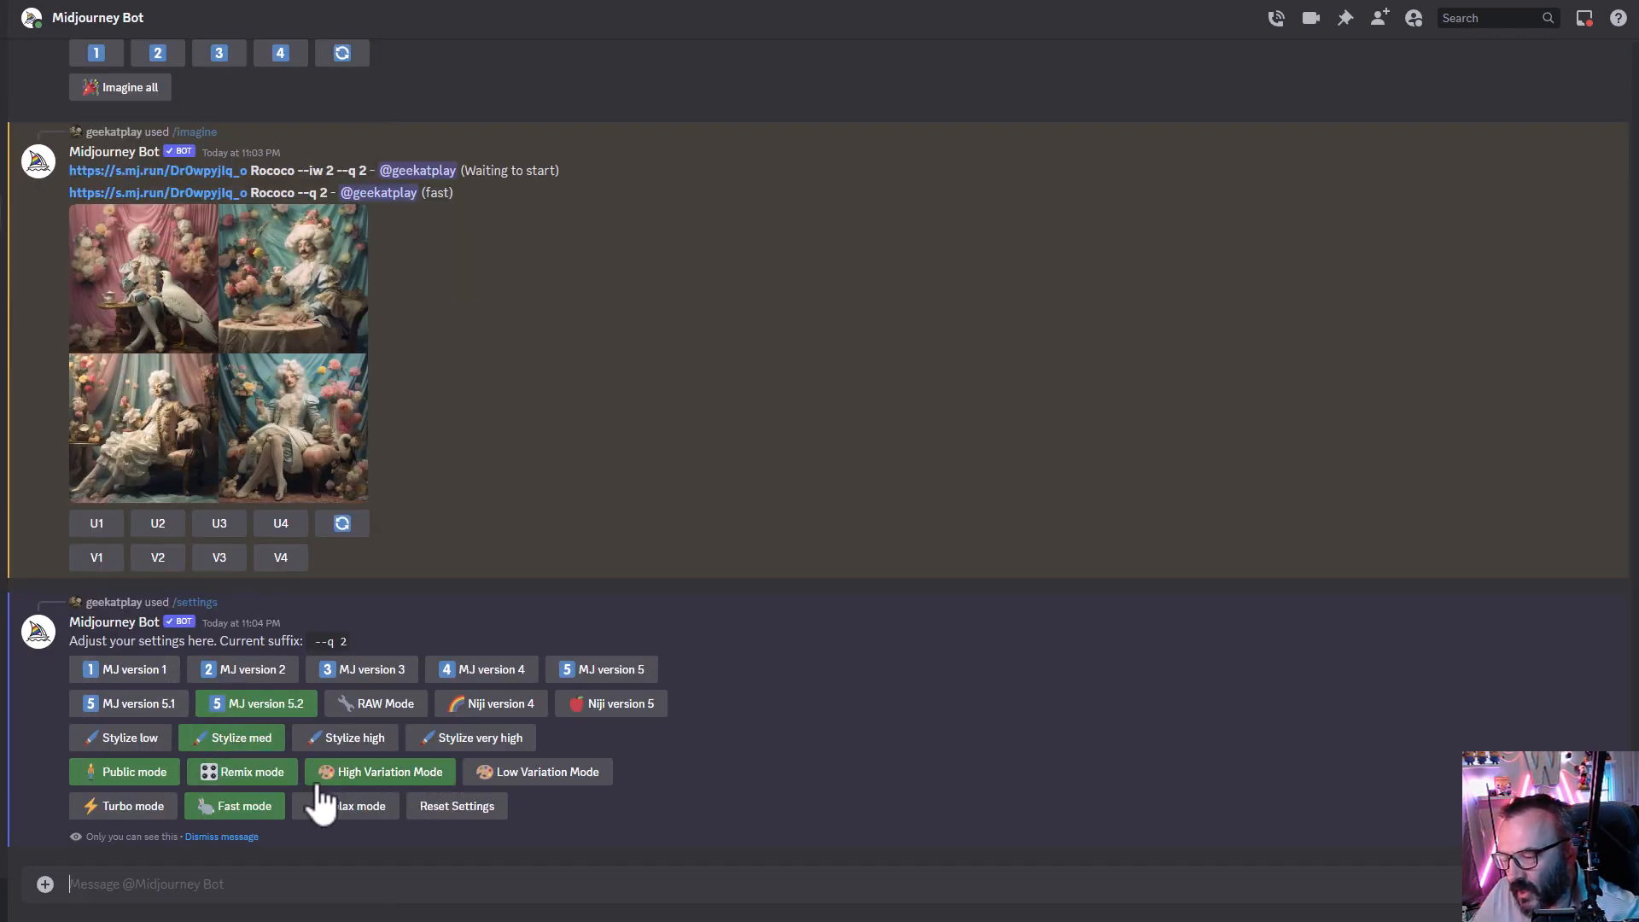
{"action": "left_click", "coordinate": [586, 772]}
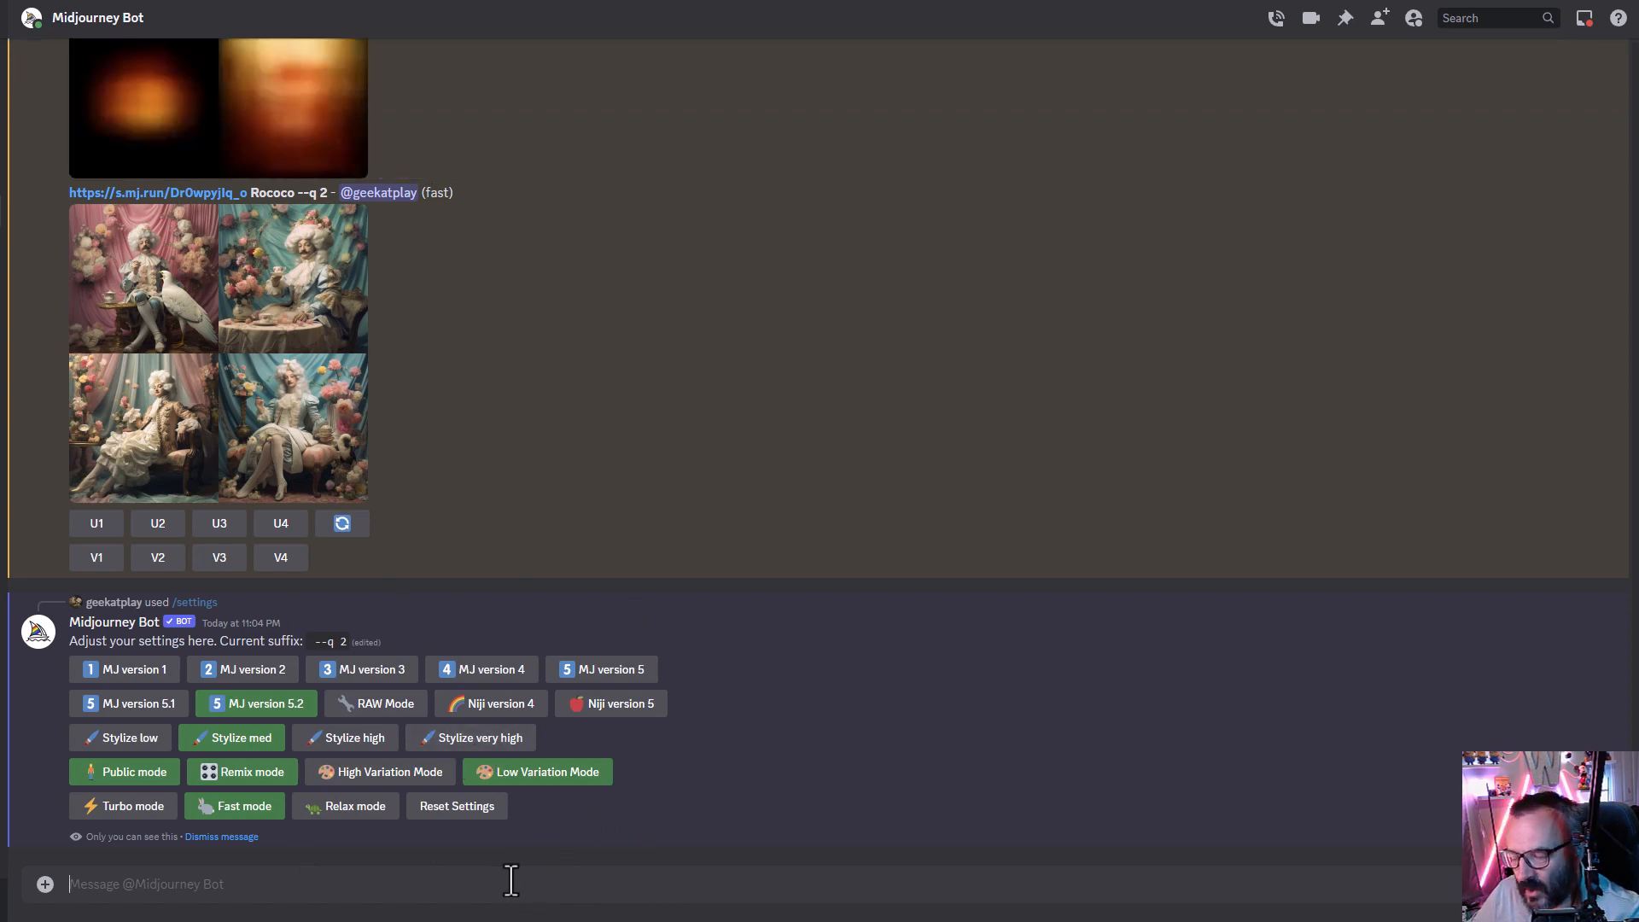
- Run /imagine again with the copied image link, the prompt Rococo and --iw 2 in Low Variation Mode
{"action": "type", "text": "/im"}
{"action": "key", "text": "Tab"}
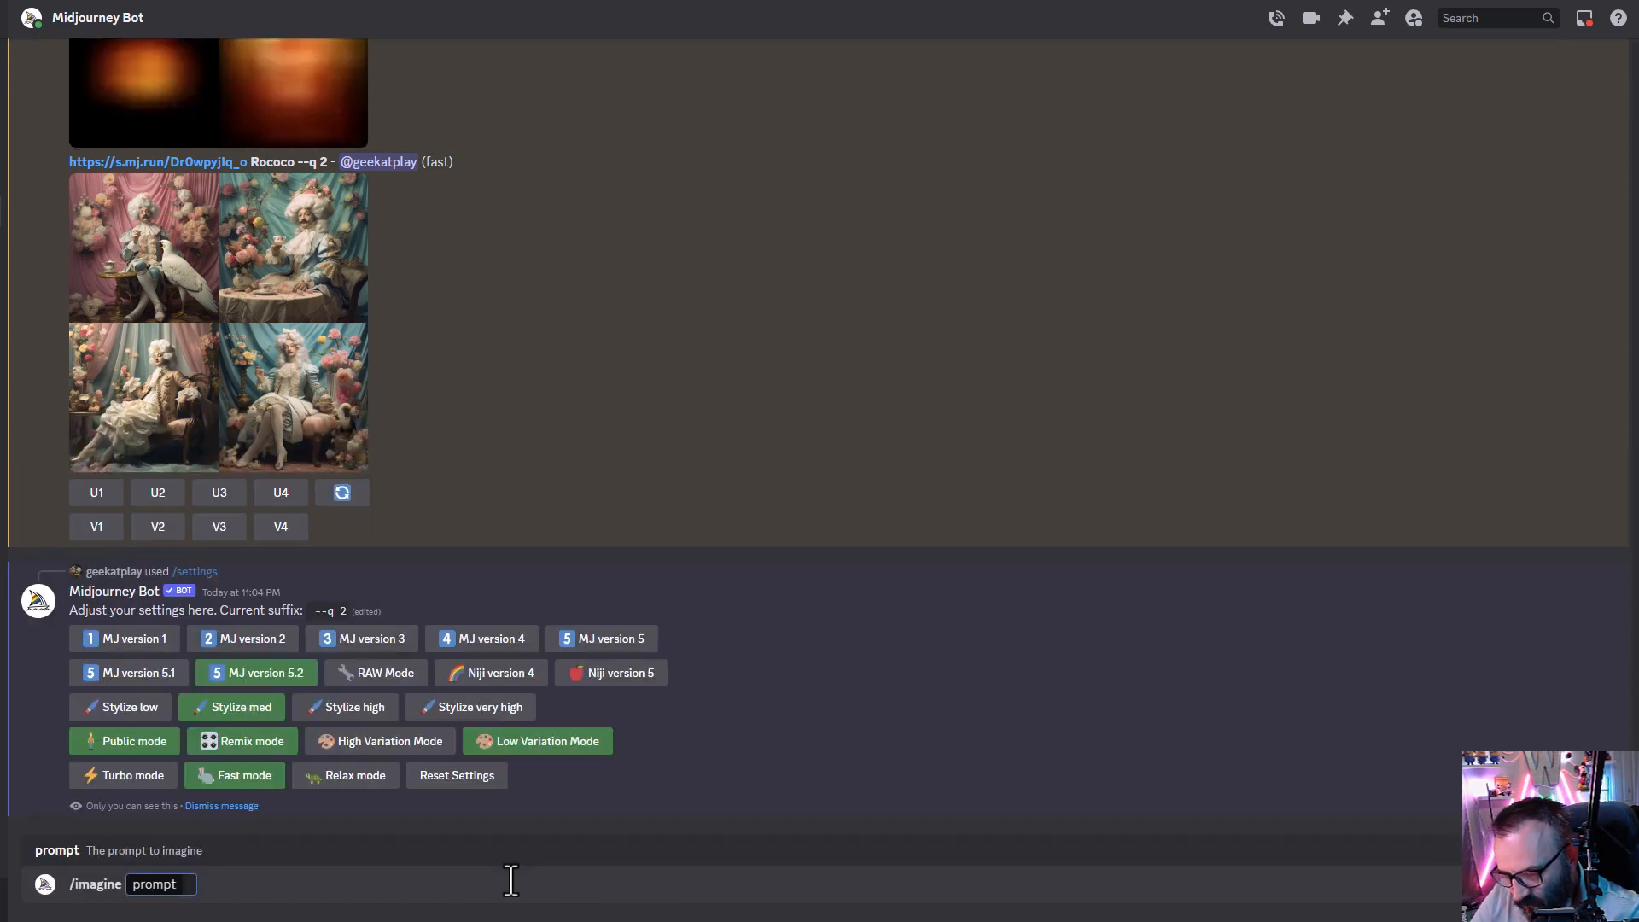
{"action": "type", "text": "https://s.mj.run/Dr0wpyjlq_o Rococo"}
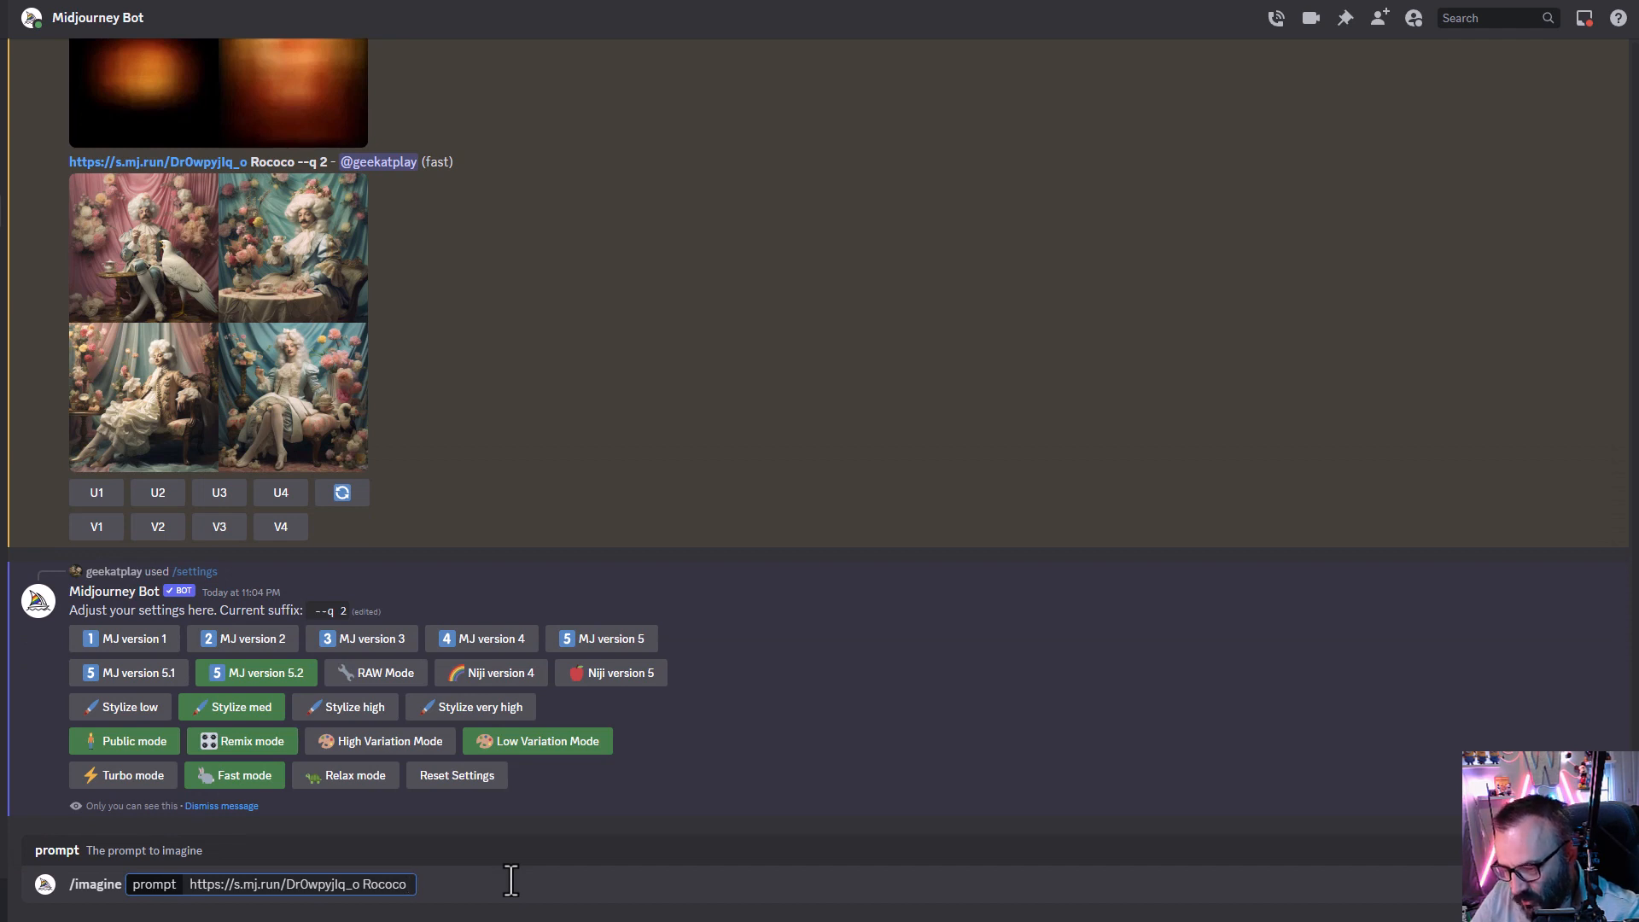
{"action": "type", "text": "--iw 2"}
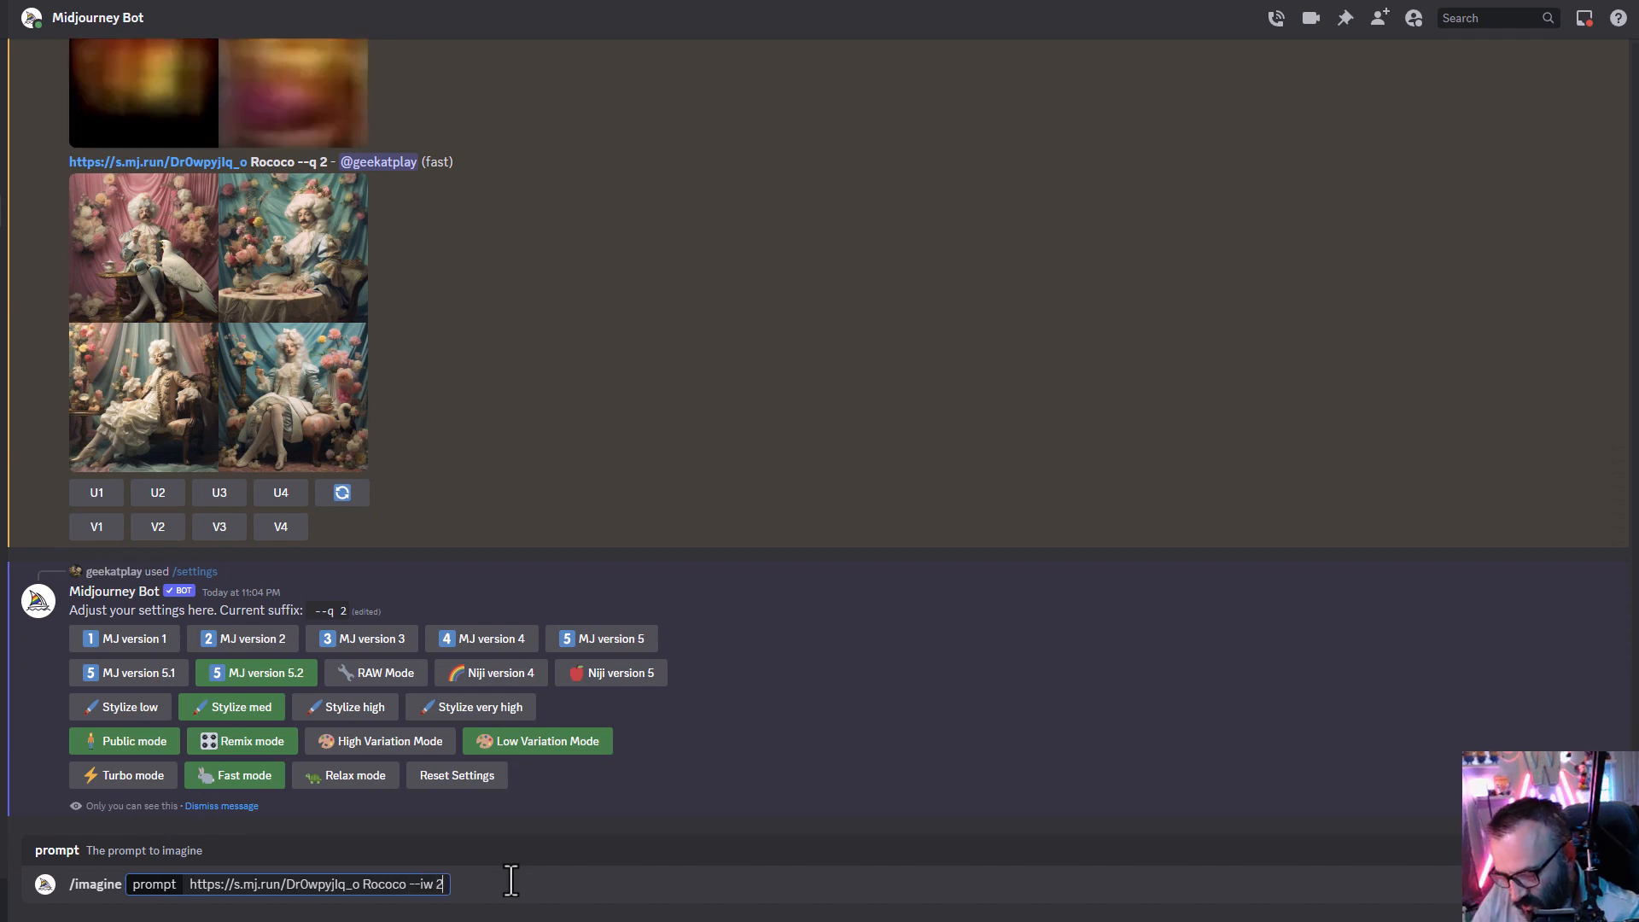
{"action": "key", "text": "Return"}
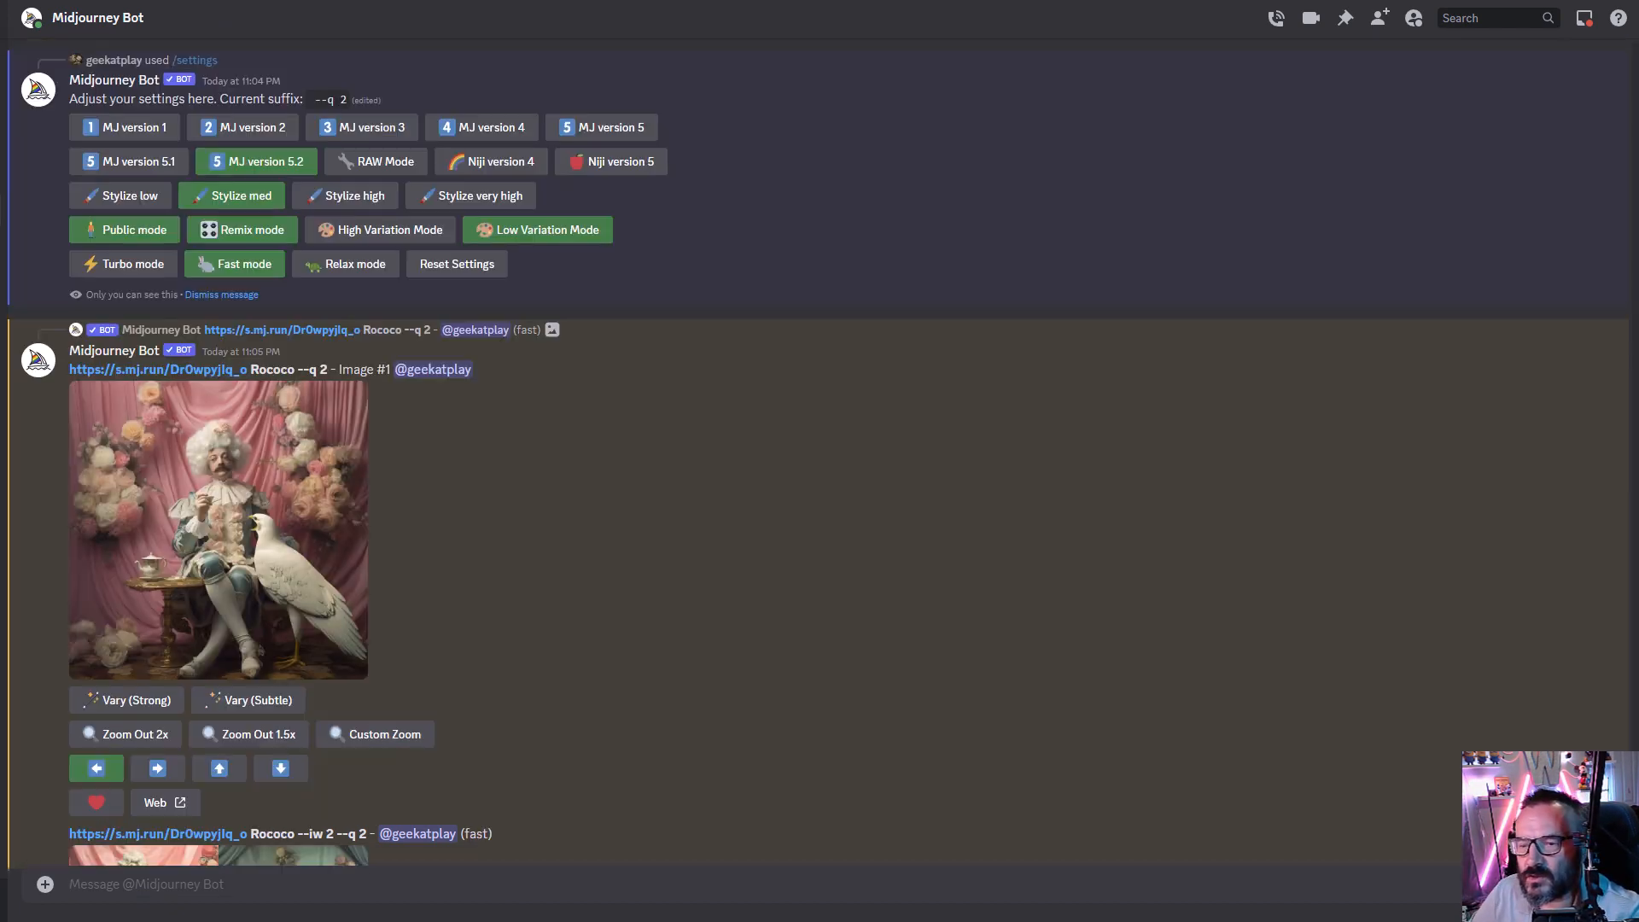
- Enlarge and compare the two new Rococo --iw 2 grids
{"action": "scroll", "coordinate": [597, 594], "scroll_direction": "down", "scroll_amount": 8}
{"action": "scroll", "coordinate": [466, 427], "scroll_direction": "up", "scroll_amount": 1}
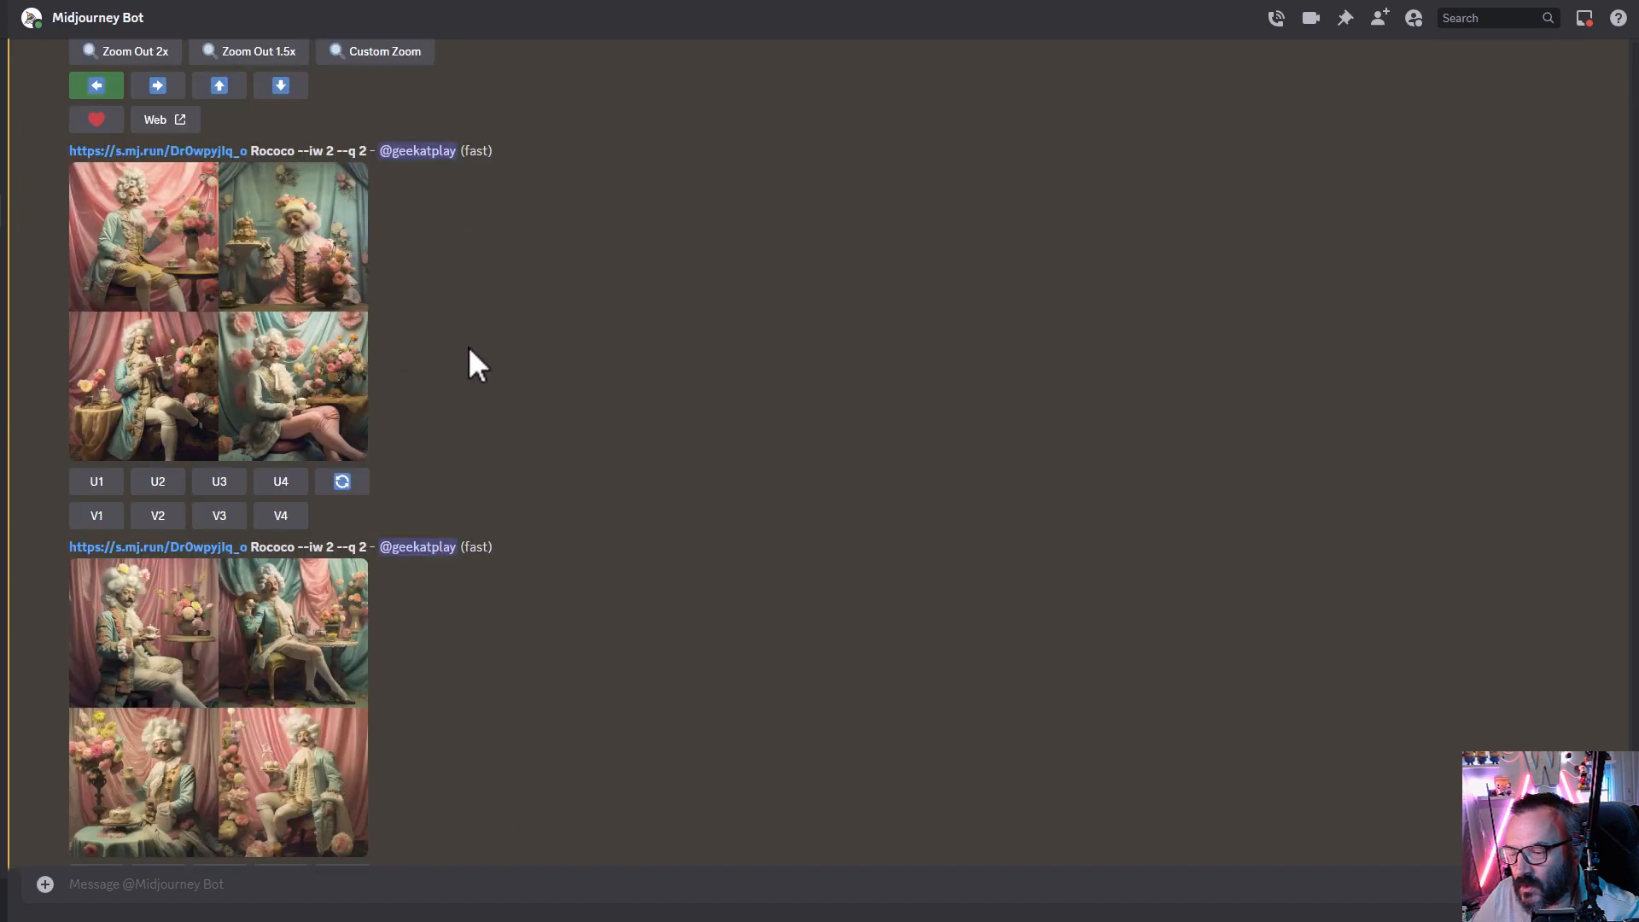
{"action": "left_click", "coordinate": [220, 274]}
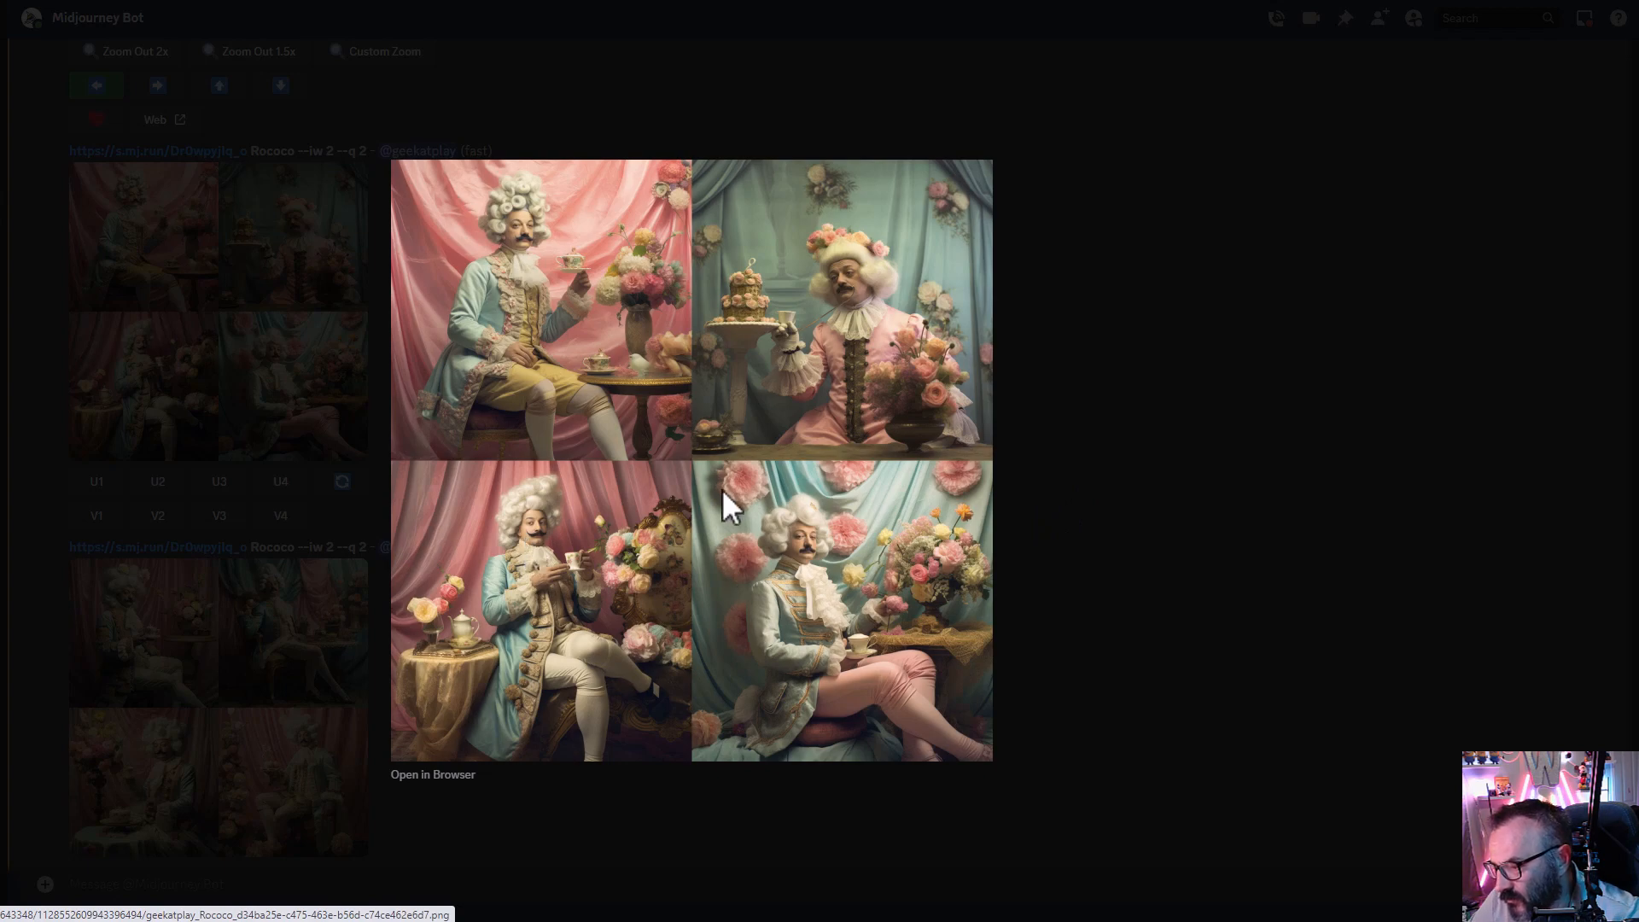
{"action": "left_click", "coordinate": [1134, 358]}
{"action": "scroll", "coordinate": [376, 546], "scroll_direction": "down", "scroll_amount": 1}
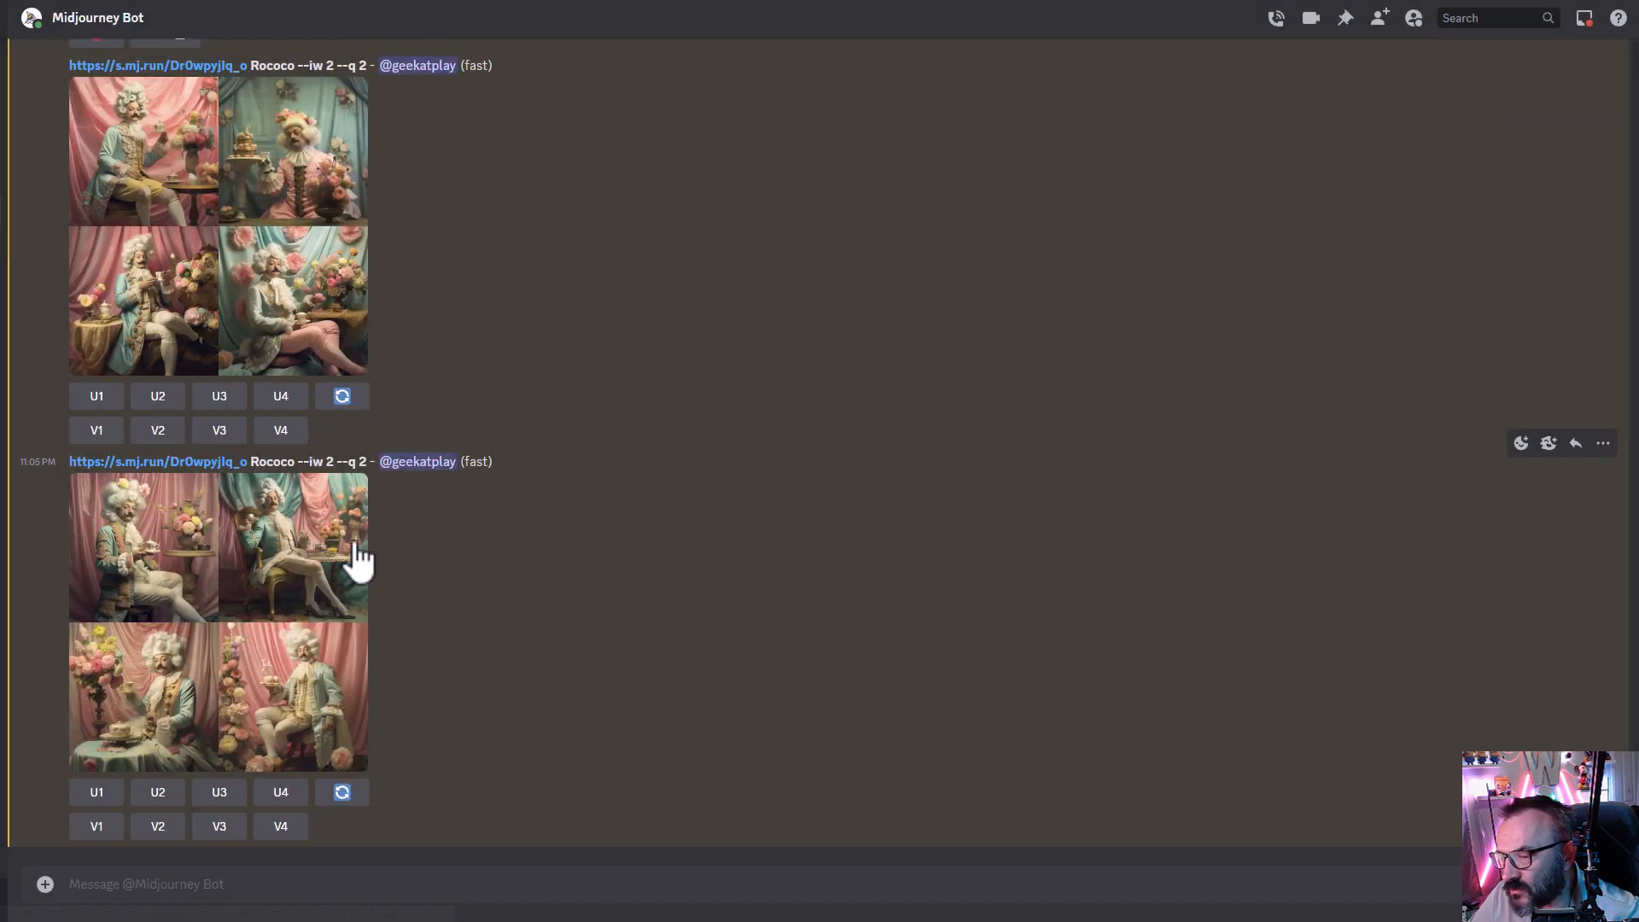
{"action": "left_click", "coordinate": [350, 666]}
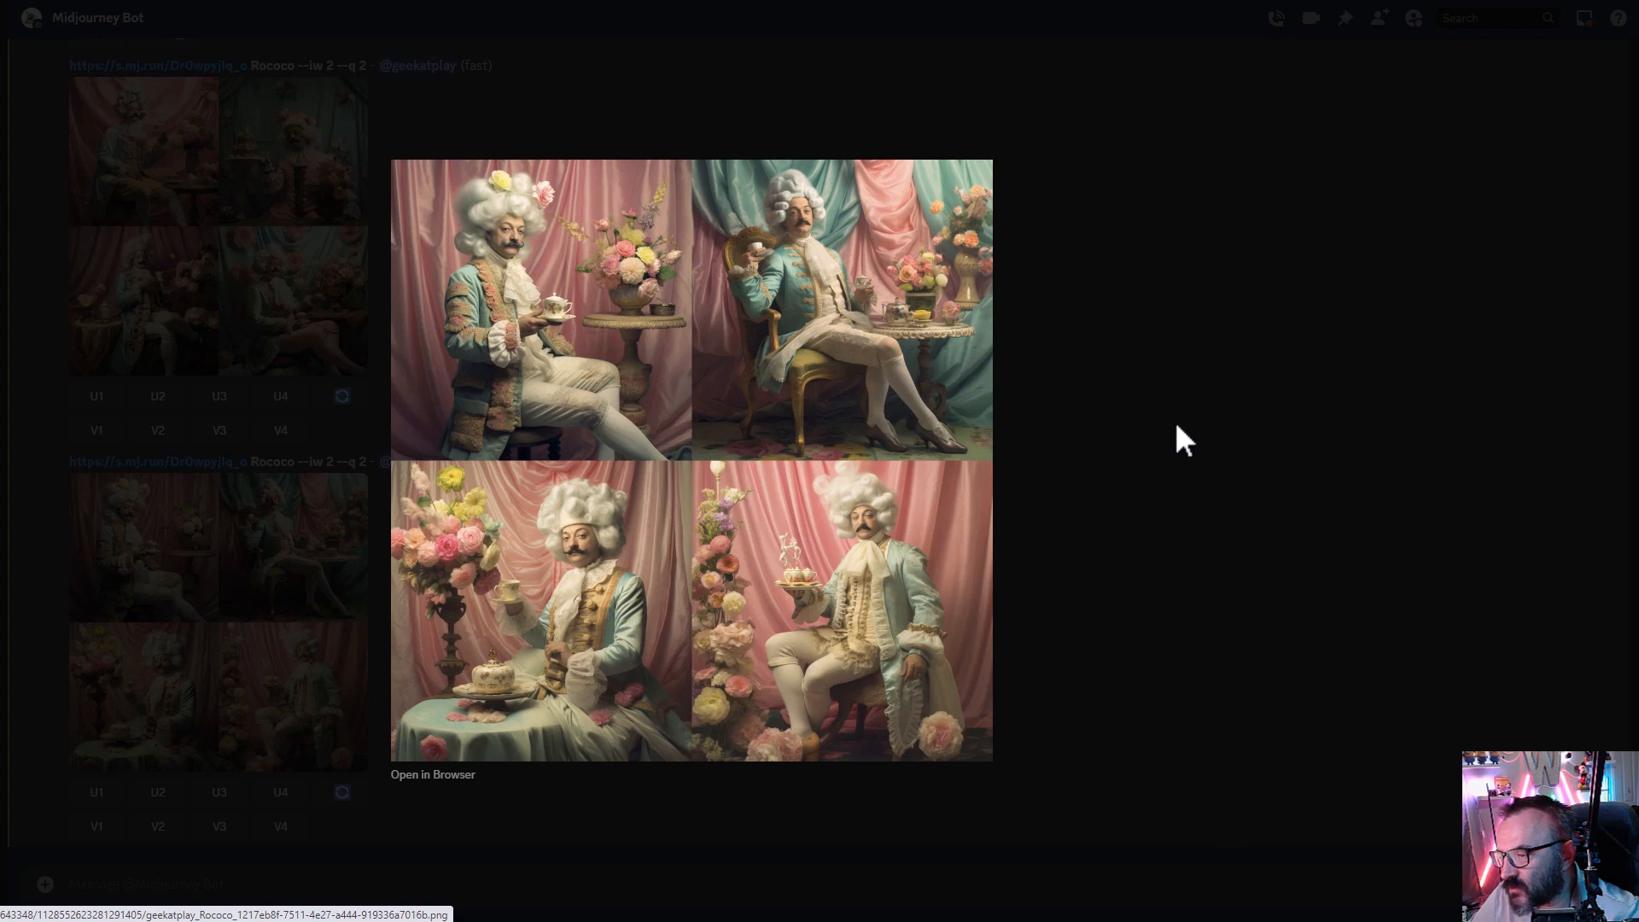
{"action": "left_click", "coordinate": [1154, 437]}
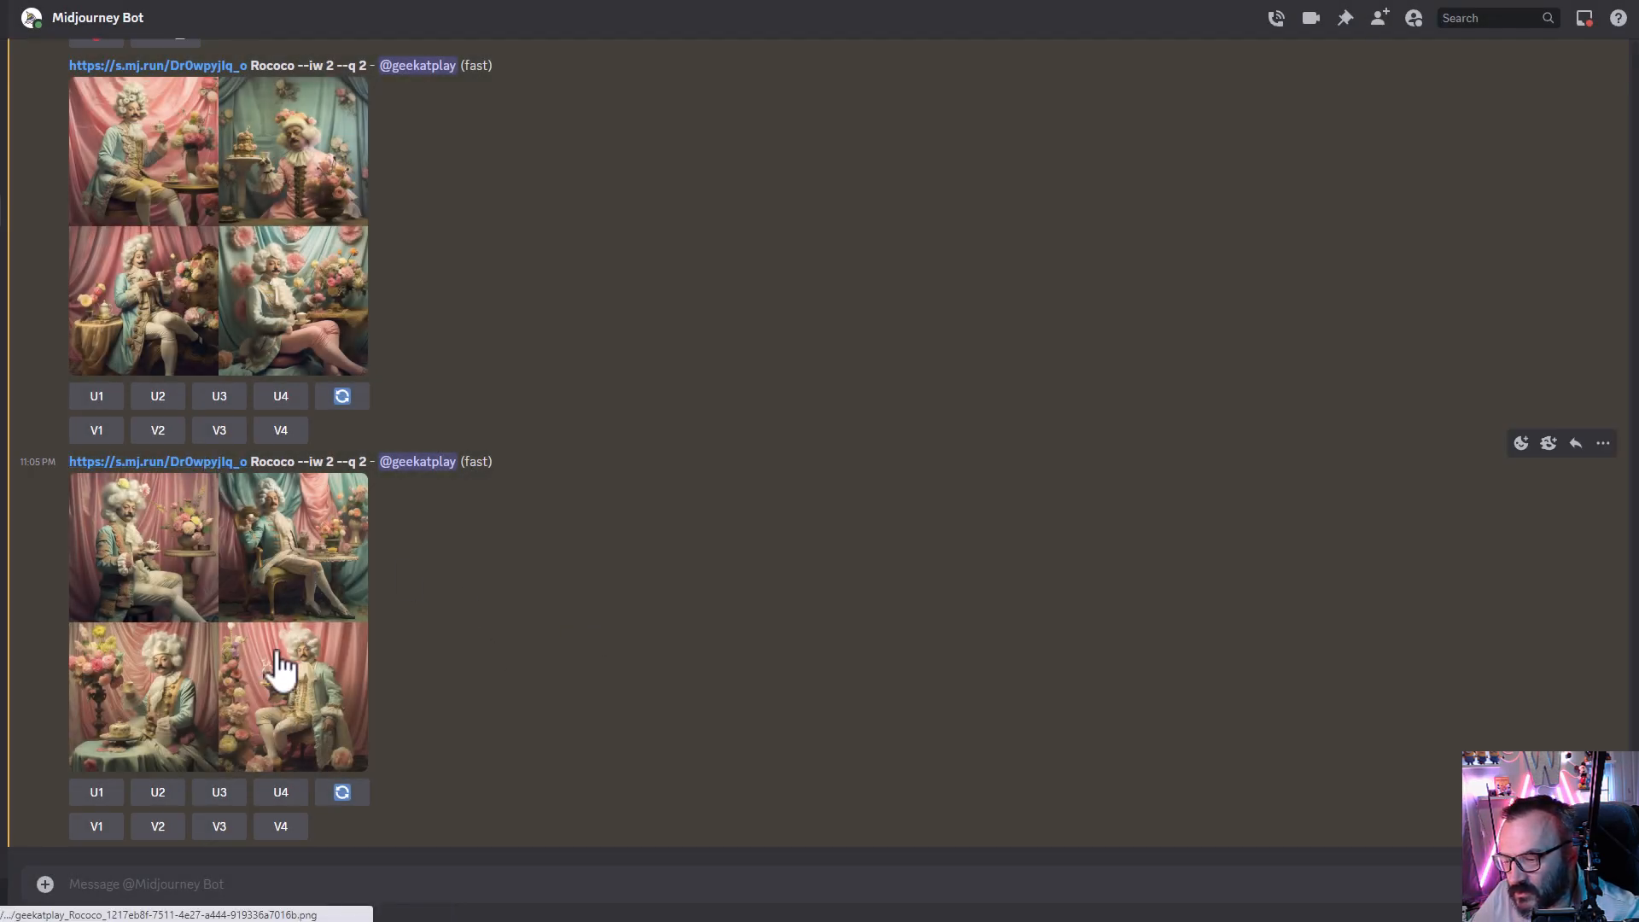
- Upscale image 4 of the newest Rococo --iw 2 grid
{"action": "left_click", "coordinate": [295, 794]}
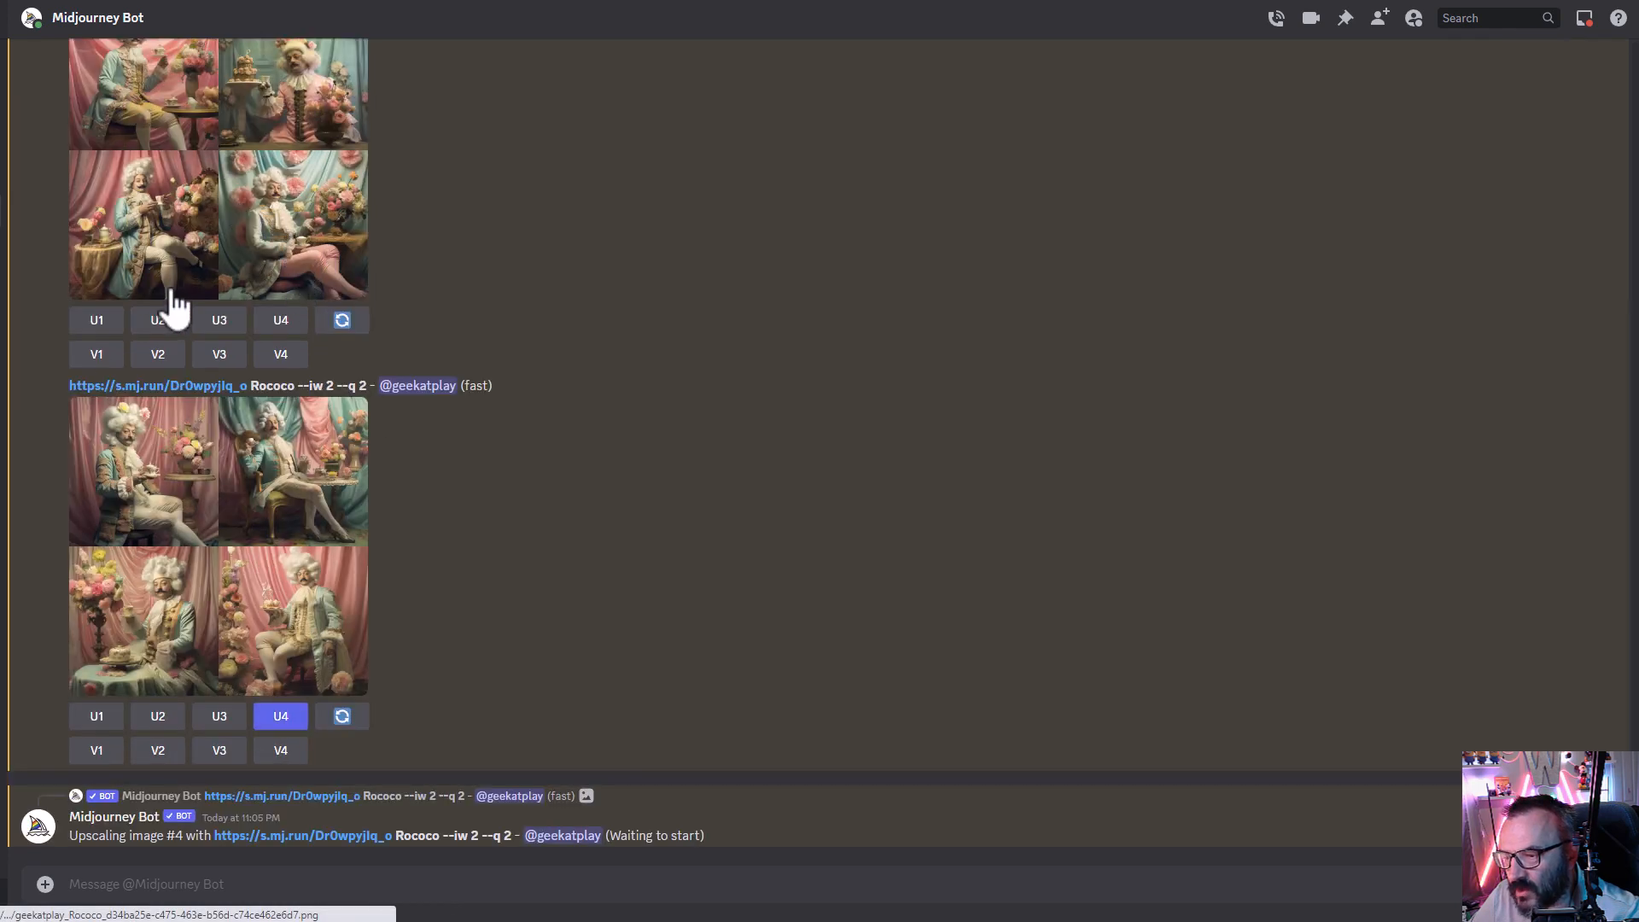
{"action": "scroll", "coordinate": [171, 292], "scroll_direction": "up", "scroll_amount": 1}
{"action": "left_click", "coordinate": [94, 408]}
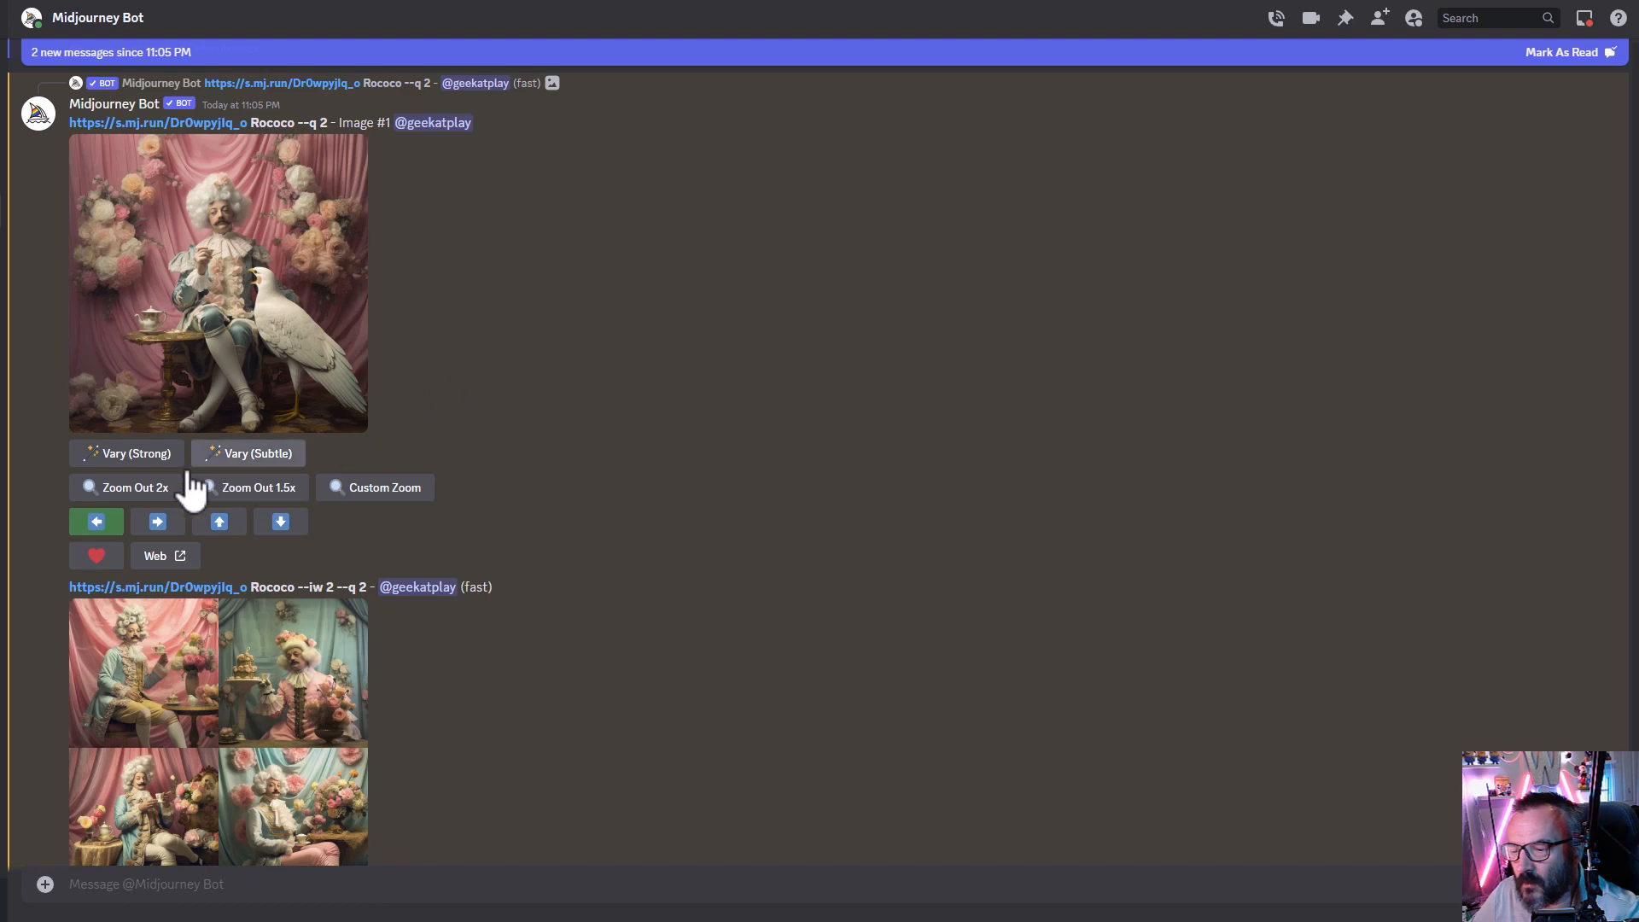
- Pan the upscaled Rococo image 1 left, replacing the prompt's link with the short image link and Rococo
{"action": "left_click", "coordinate": [110, 525]}
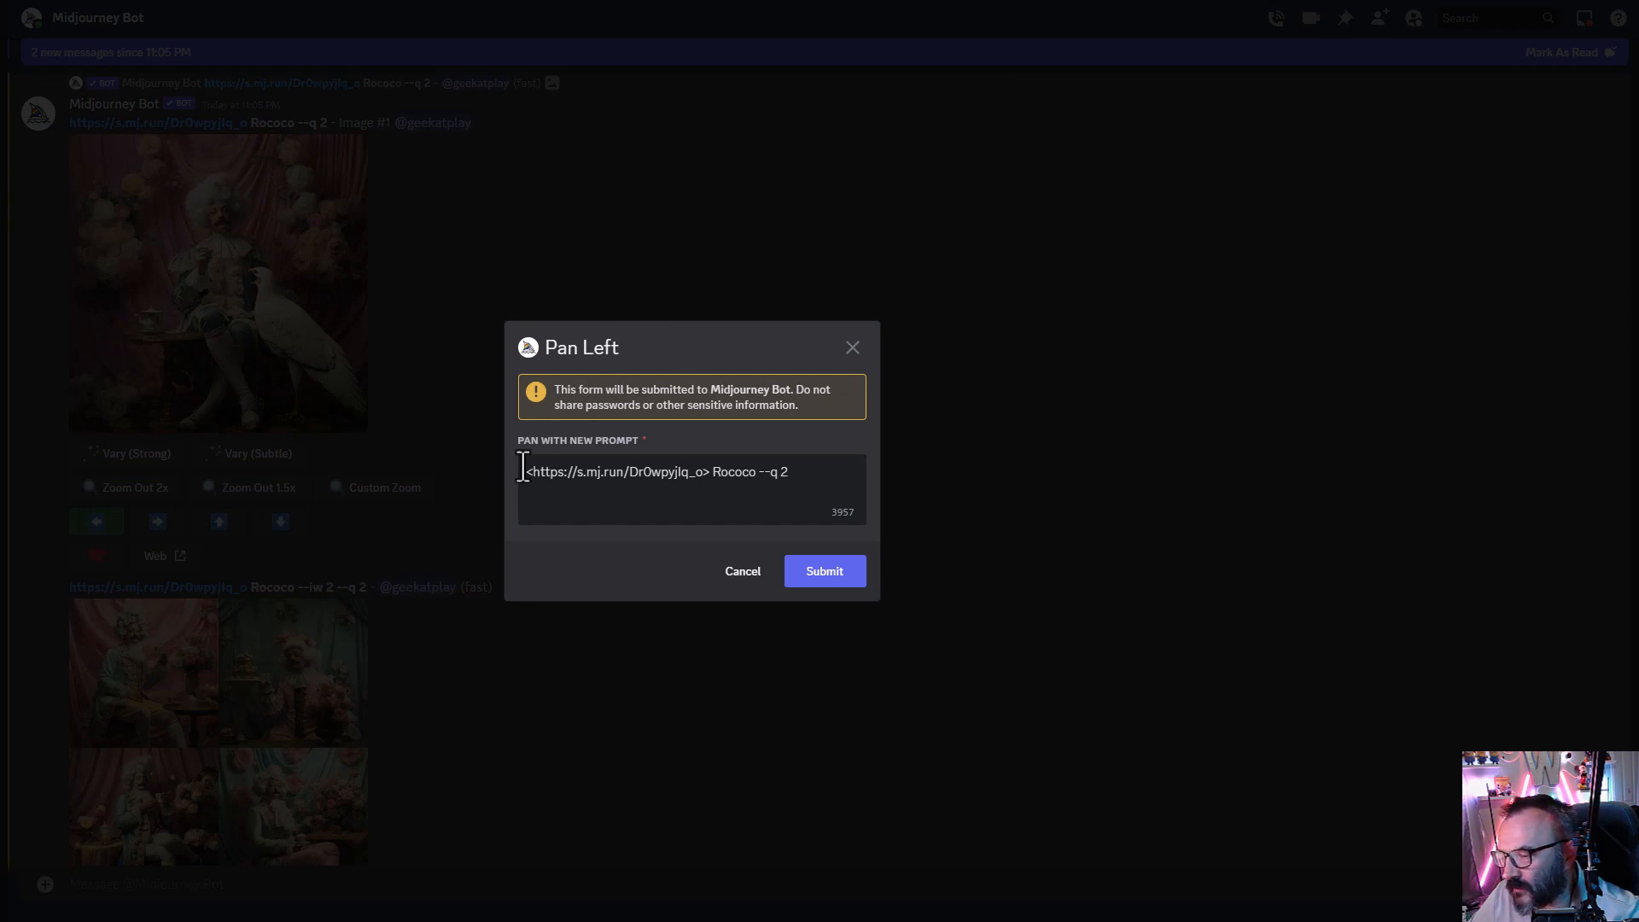
{"action": "left_click_drag", "start_coordinate": [526, 472], "coordinate": [710, 472]}
{"action": "type", "text": "https://s.mj.run/Dr0wpyjlq_o Rococo"}
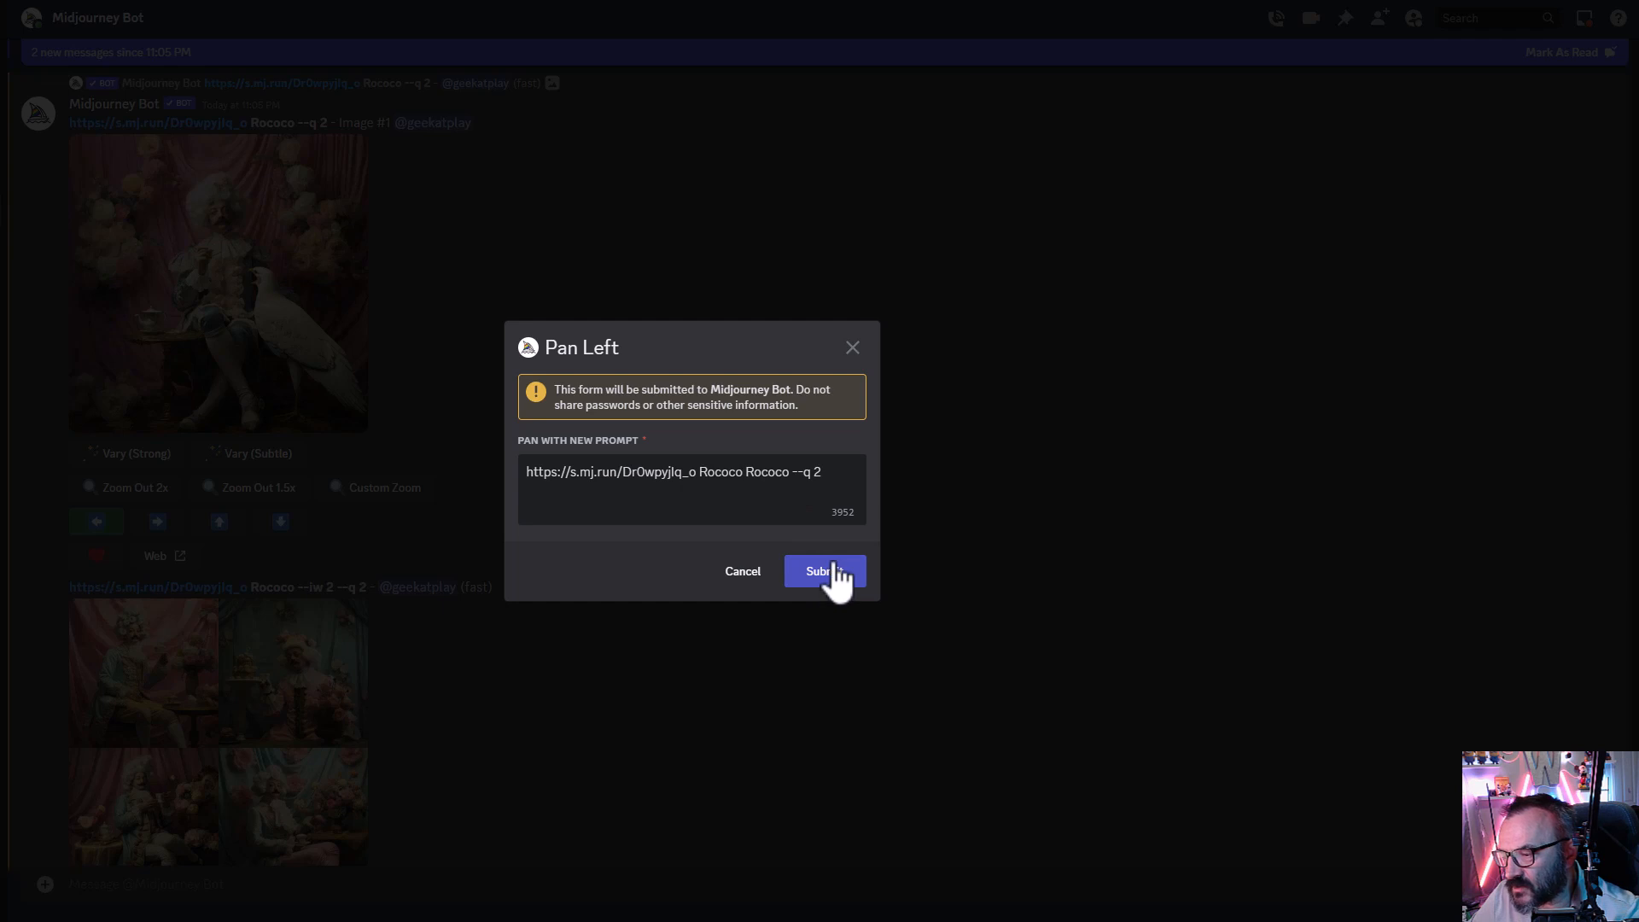
{"action": "key", "text": "BackSpace"}
{"action": "key", "text": "BackSpace"}
{"action": "key", "text": "BackSpace"}
{"action": "key", "text": "BackSpace"}
{"action": "key", "text": "BackSpace"}
{"action": "key", "text": "BackSpace"}
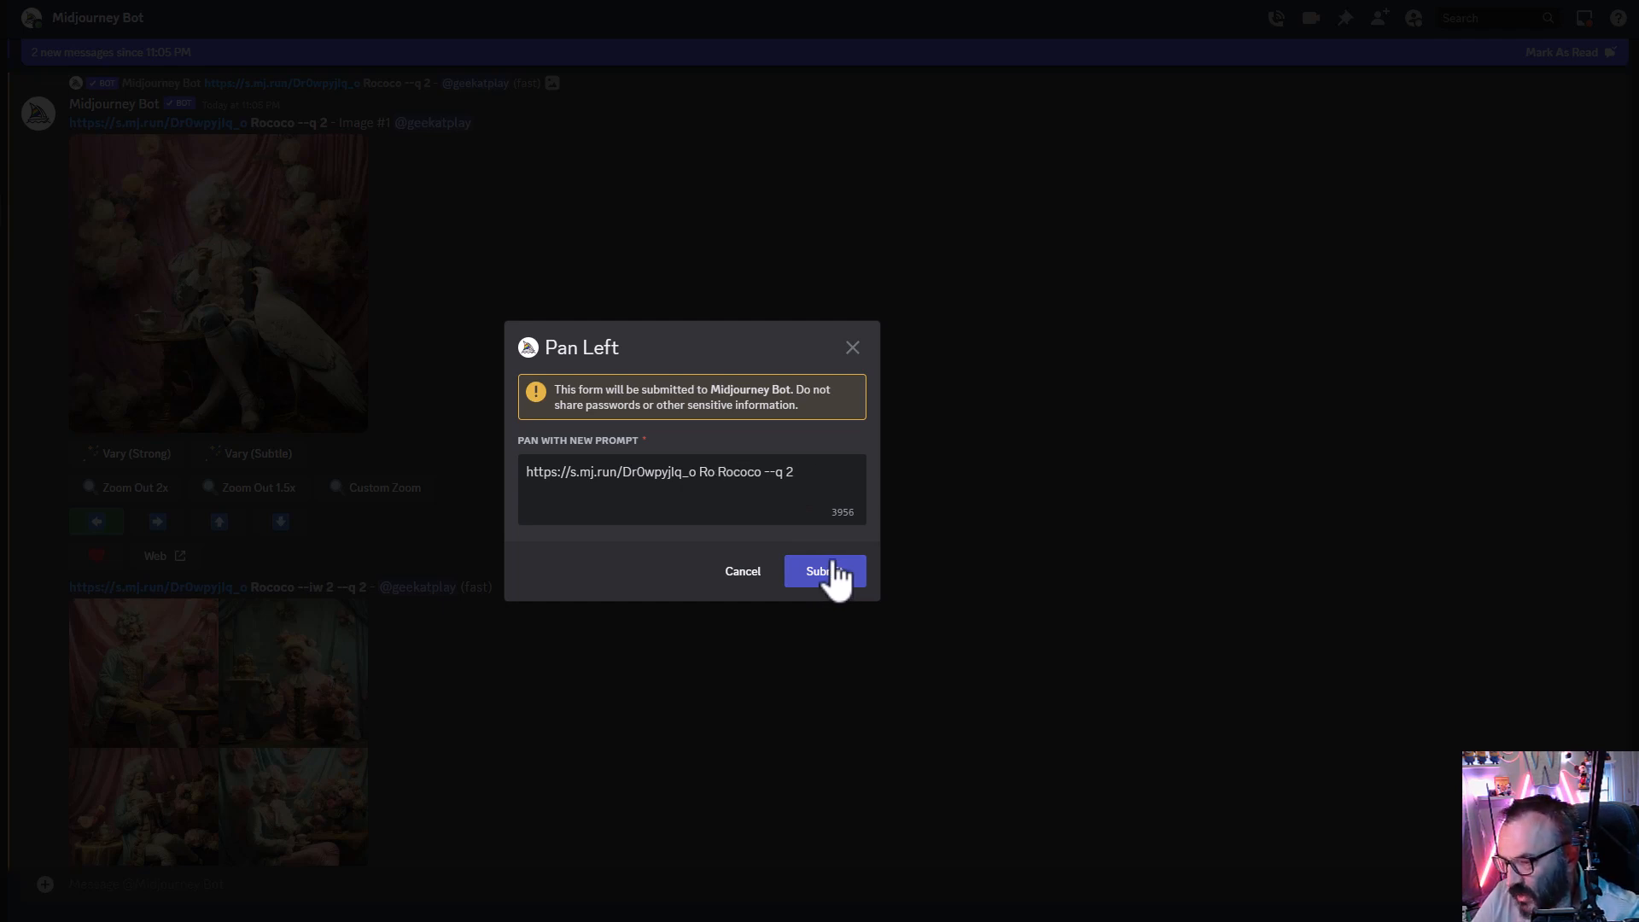
{"action": "left_click", "coordinate": [834, 567]}
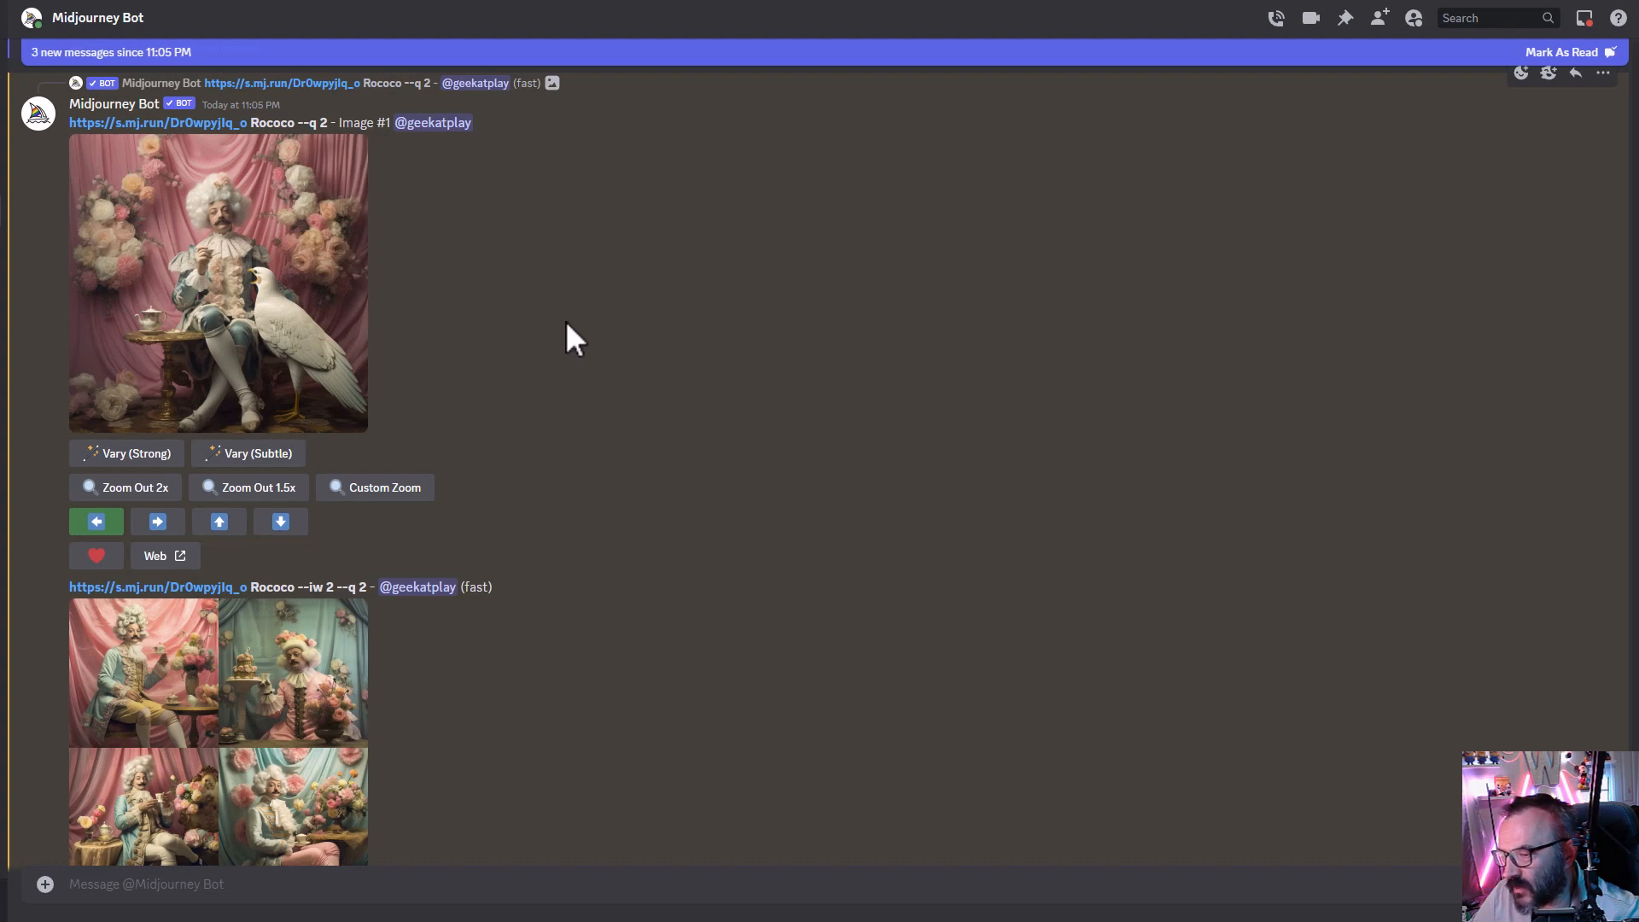
- Pan the same image left again with the prompt set to the image link, Rococo, --q 2 and --iw 2
{"action": "left_click", "coordinate": [96, 521]}
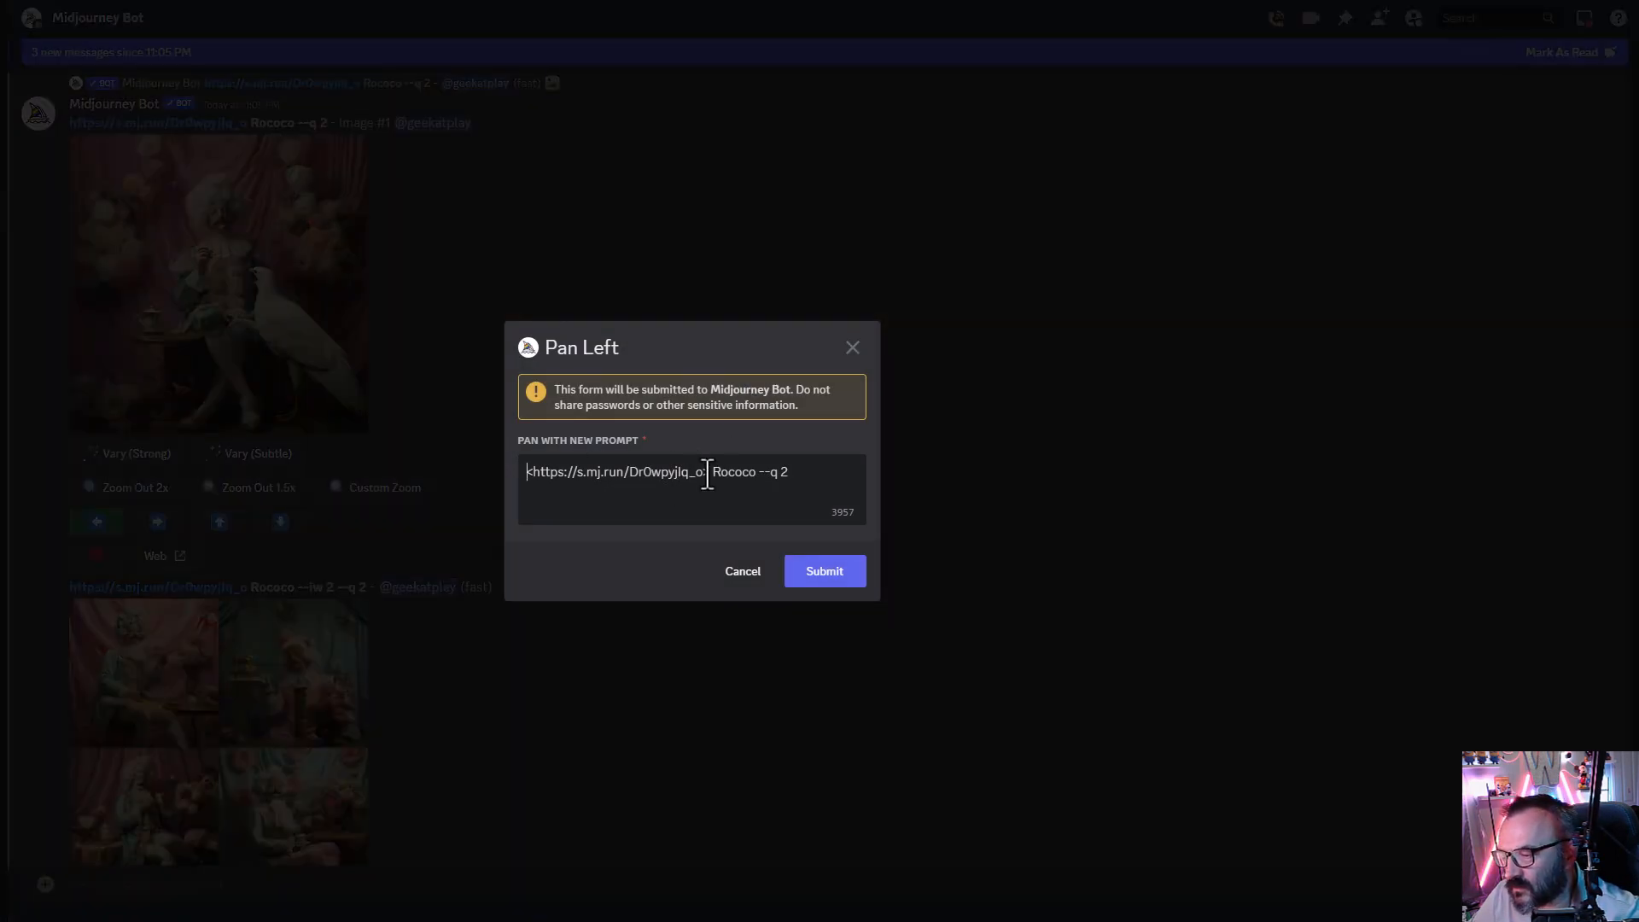
{"action": "left_click_drag", "start_coordinate": [708, 471], "coordinate": [377, 486]}
{"action": "type", "text": "https://s.mj.run/Dr0wpyjlq_o Rococo"}
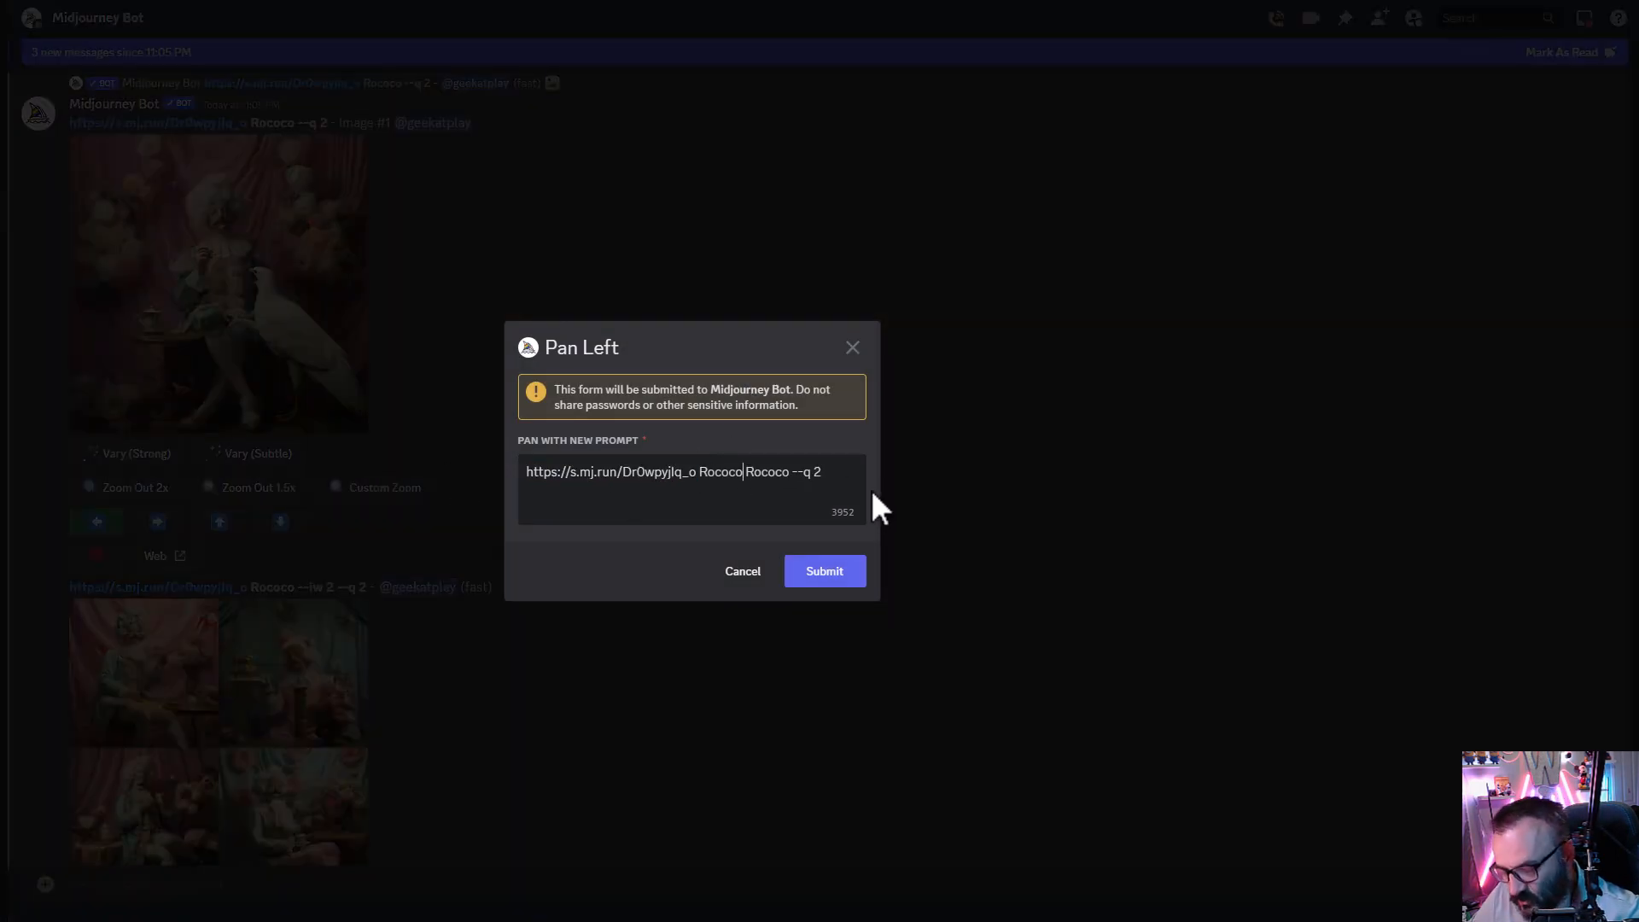
{"action": "key", "text": "BackSpace"}
{"action": "key", "text": "BackSpace"}
{"action": "key", "text": "BackSpace"}
{"action": "key", "text": "BackSpace"}
{"action": "key", "text": "BackSpace"}
{"action": "key", "text": "BackSpace"}
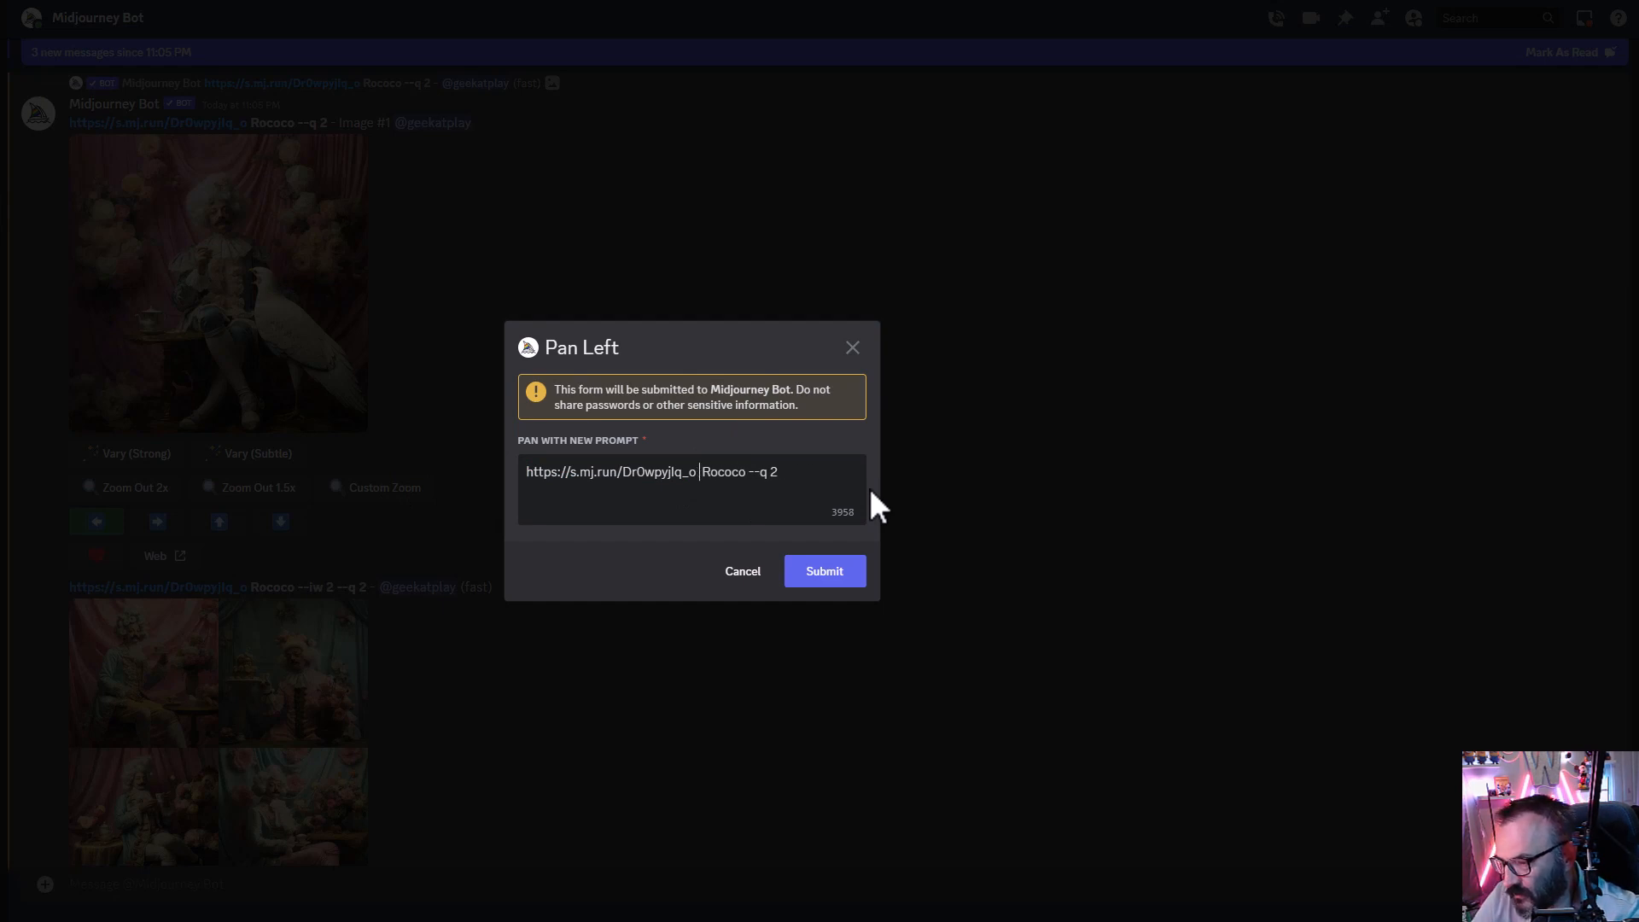
{"action": "left_click", "coordinate": [829, 470]}
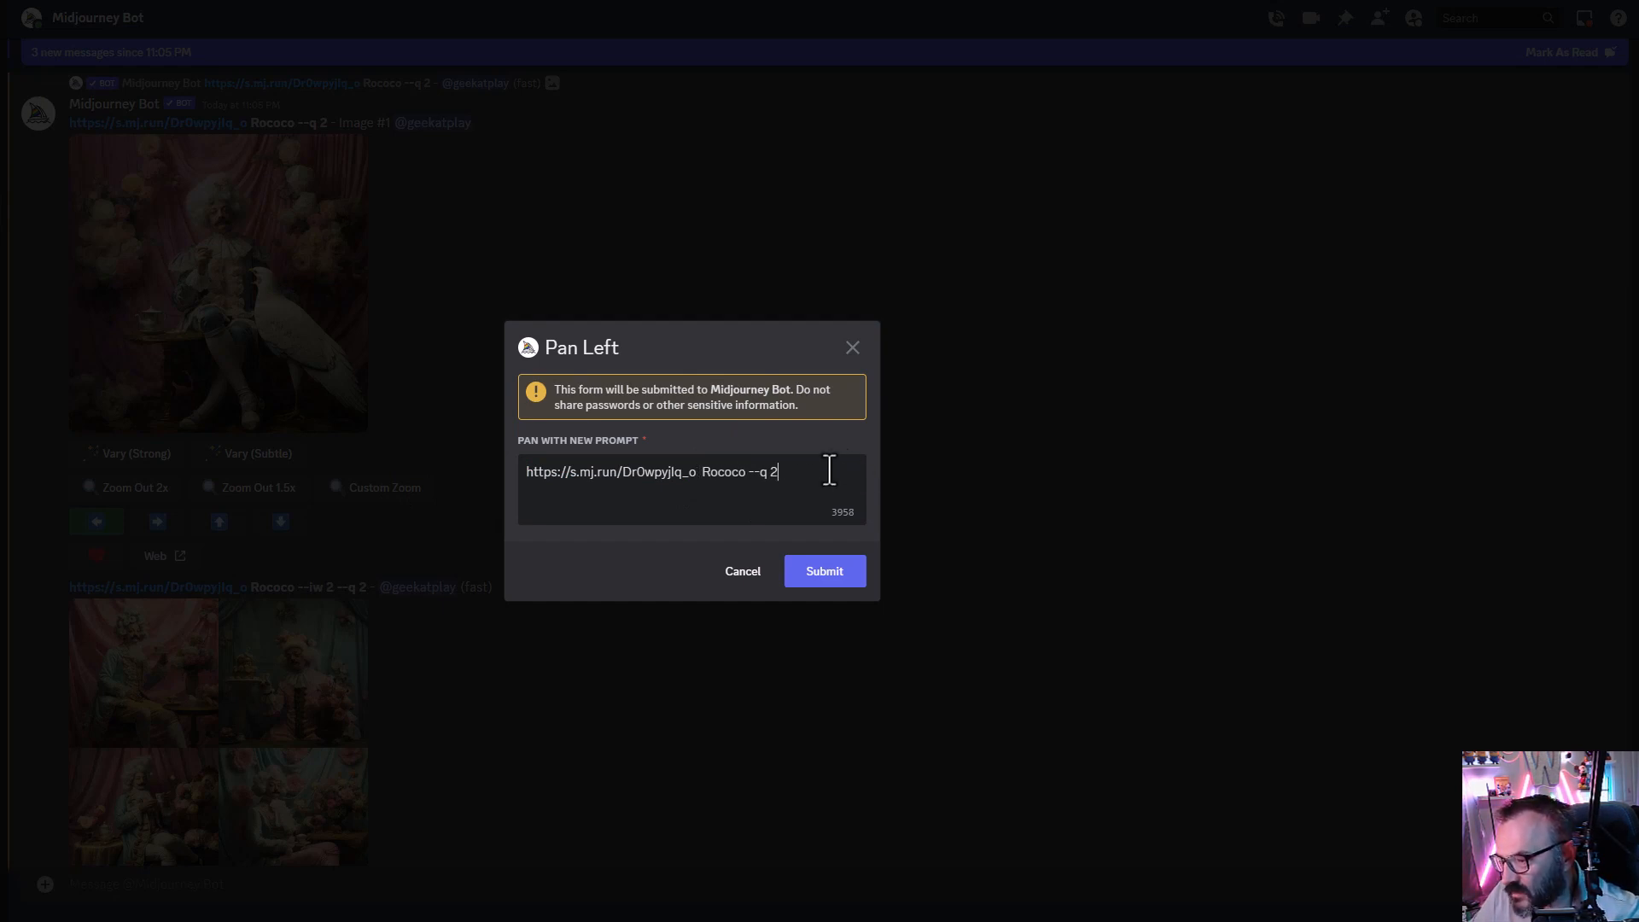
{"action": "type", "text": "--iw 2"}
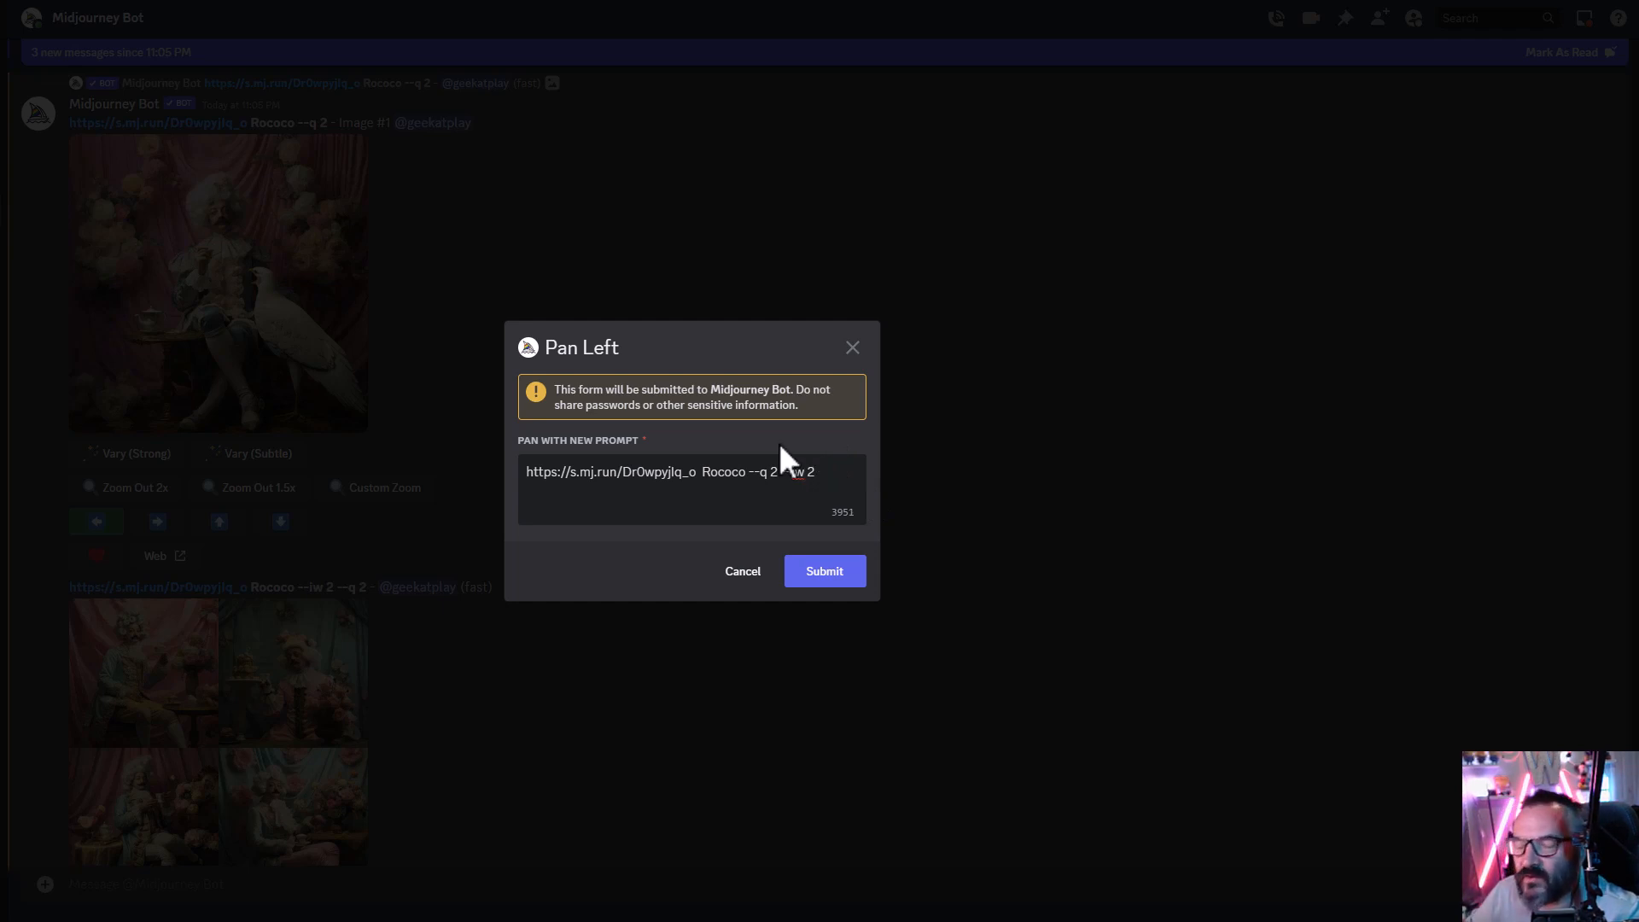
{"action": "left_click", "coordinate": [811, 572]}
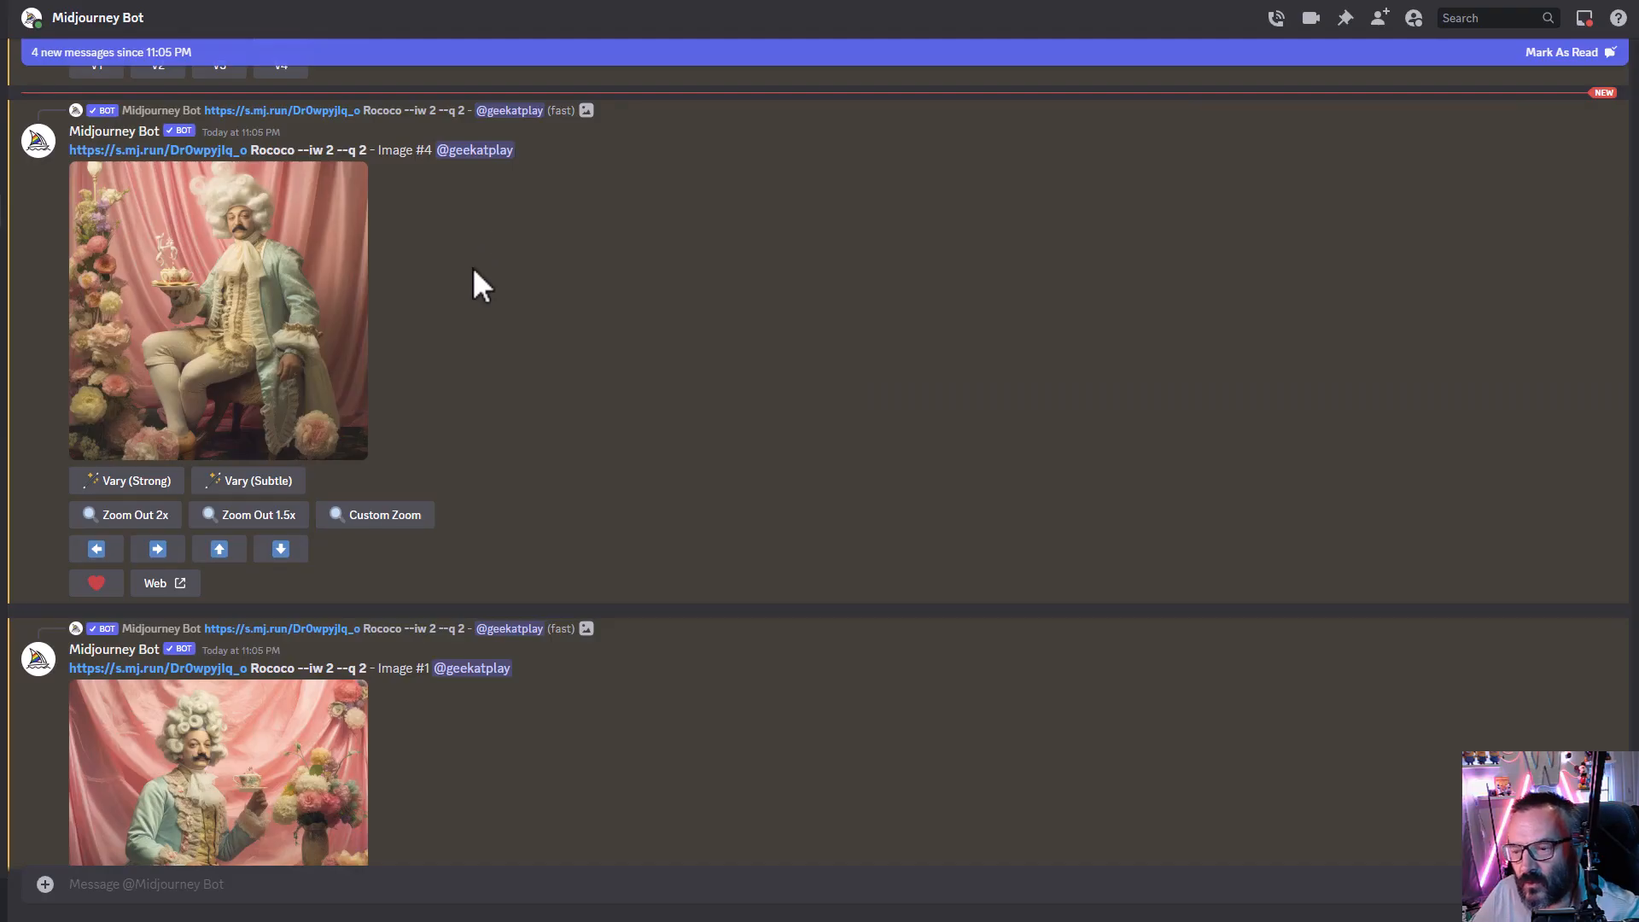
- Pan the upscaled --iw 2 image 4 down
{"action": "scroll", "coordinate": [473, 267], "scroll_direction": "down", "scroll_amount": 1}
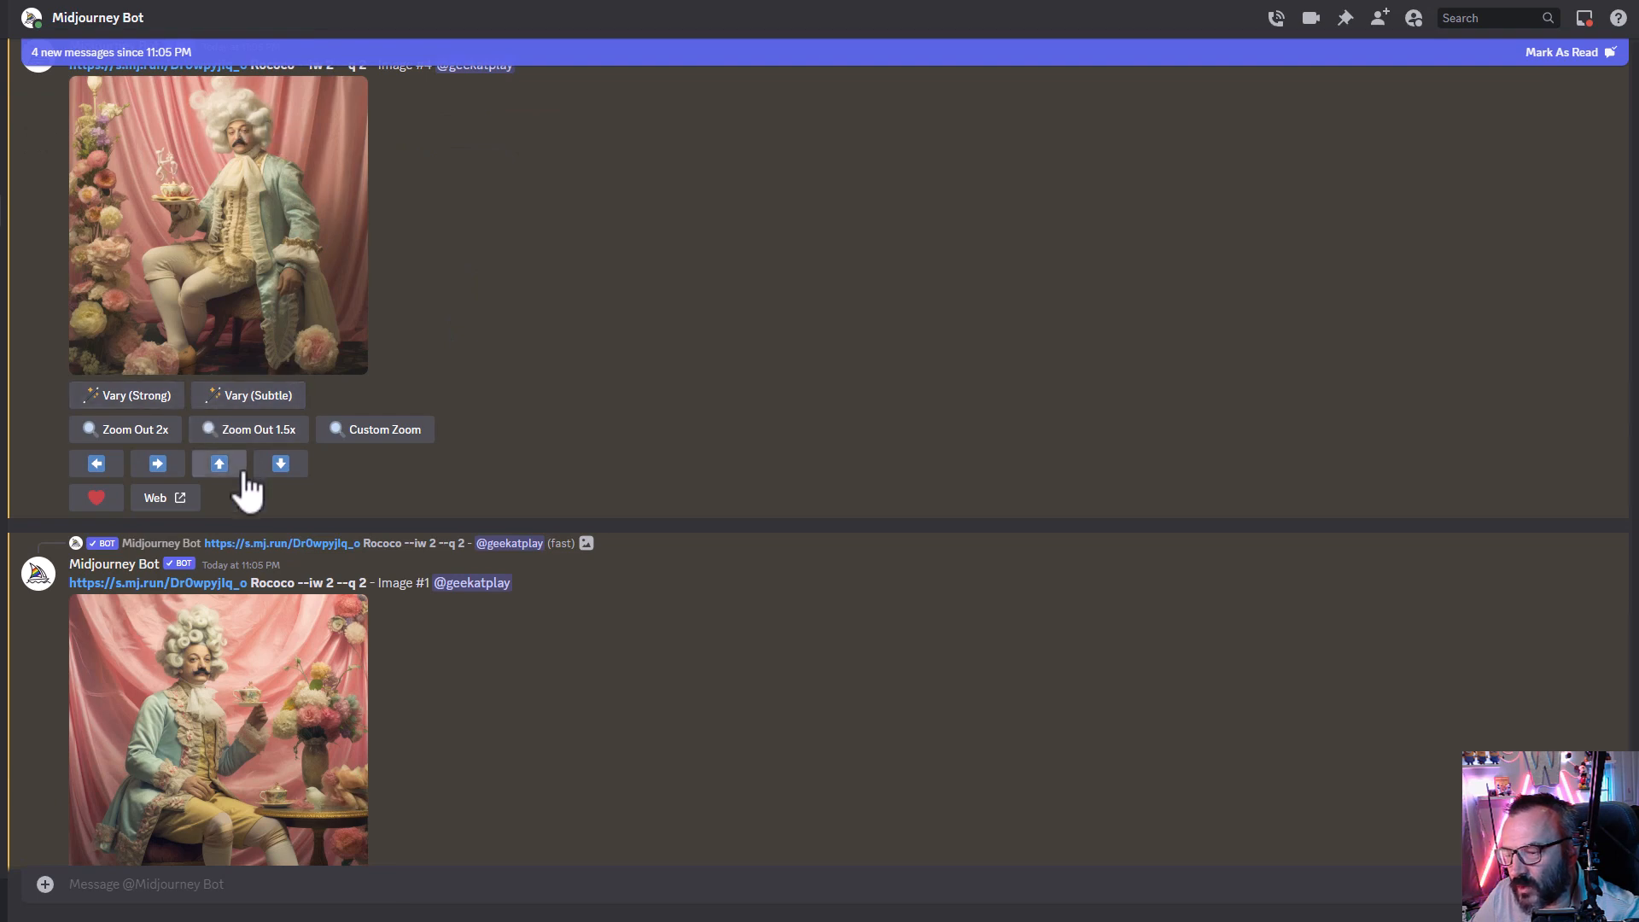
{"action": "left_click", "coordinate": [281, 472]}
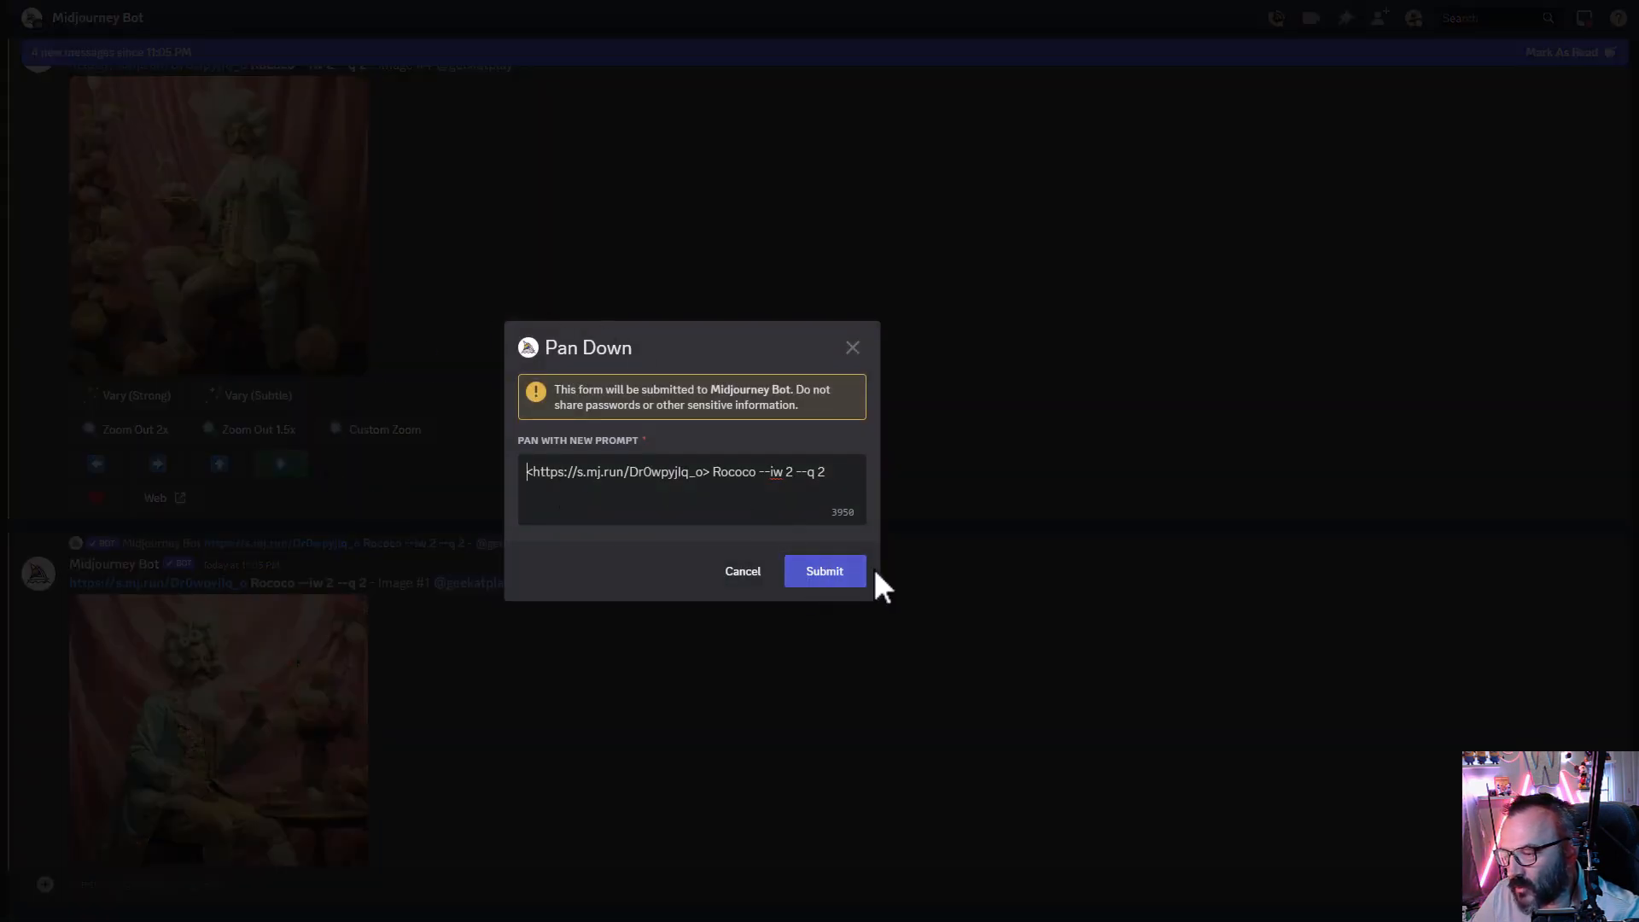
{"action": "left_click", "coordinate": [844, 574]}
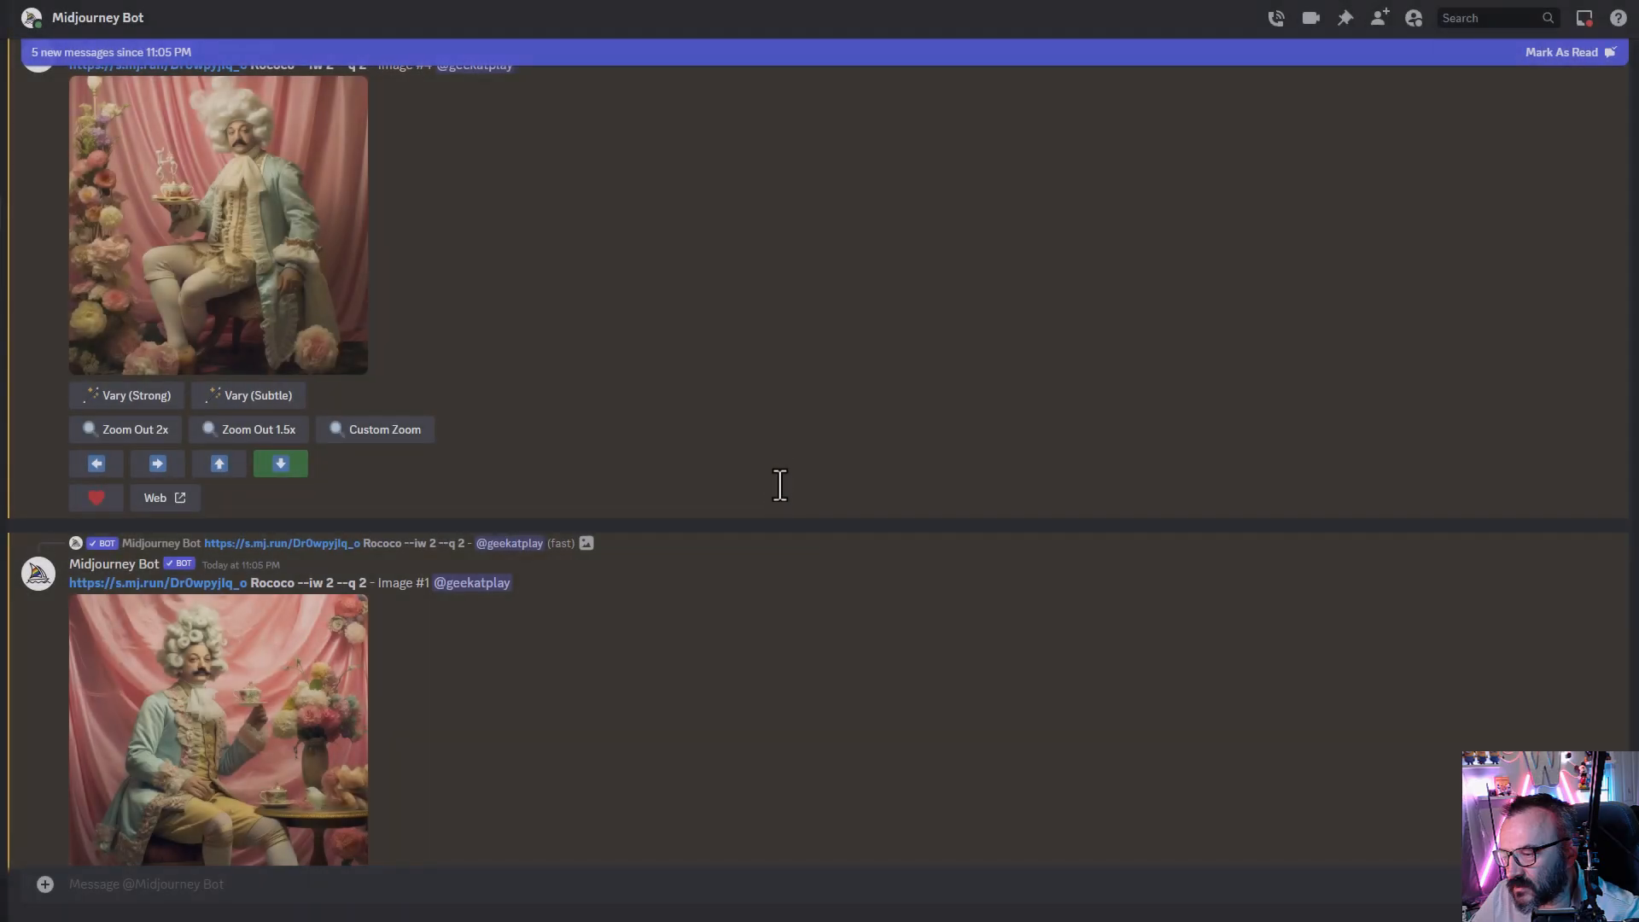
- Pan the upscaled --iw 2 image 1 down
{"action": "scroll", "coordinate": [371, 281], "scroll_direction": "up", "scroll_amount": 1}
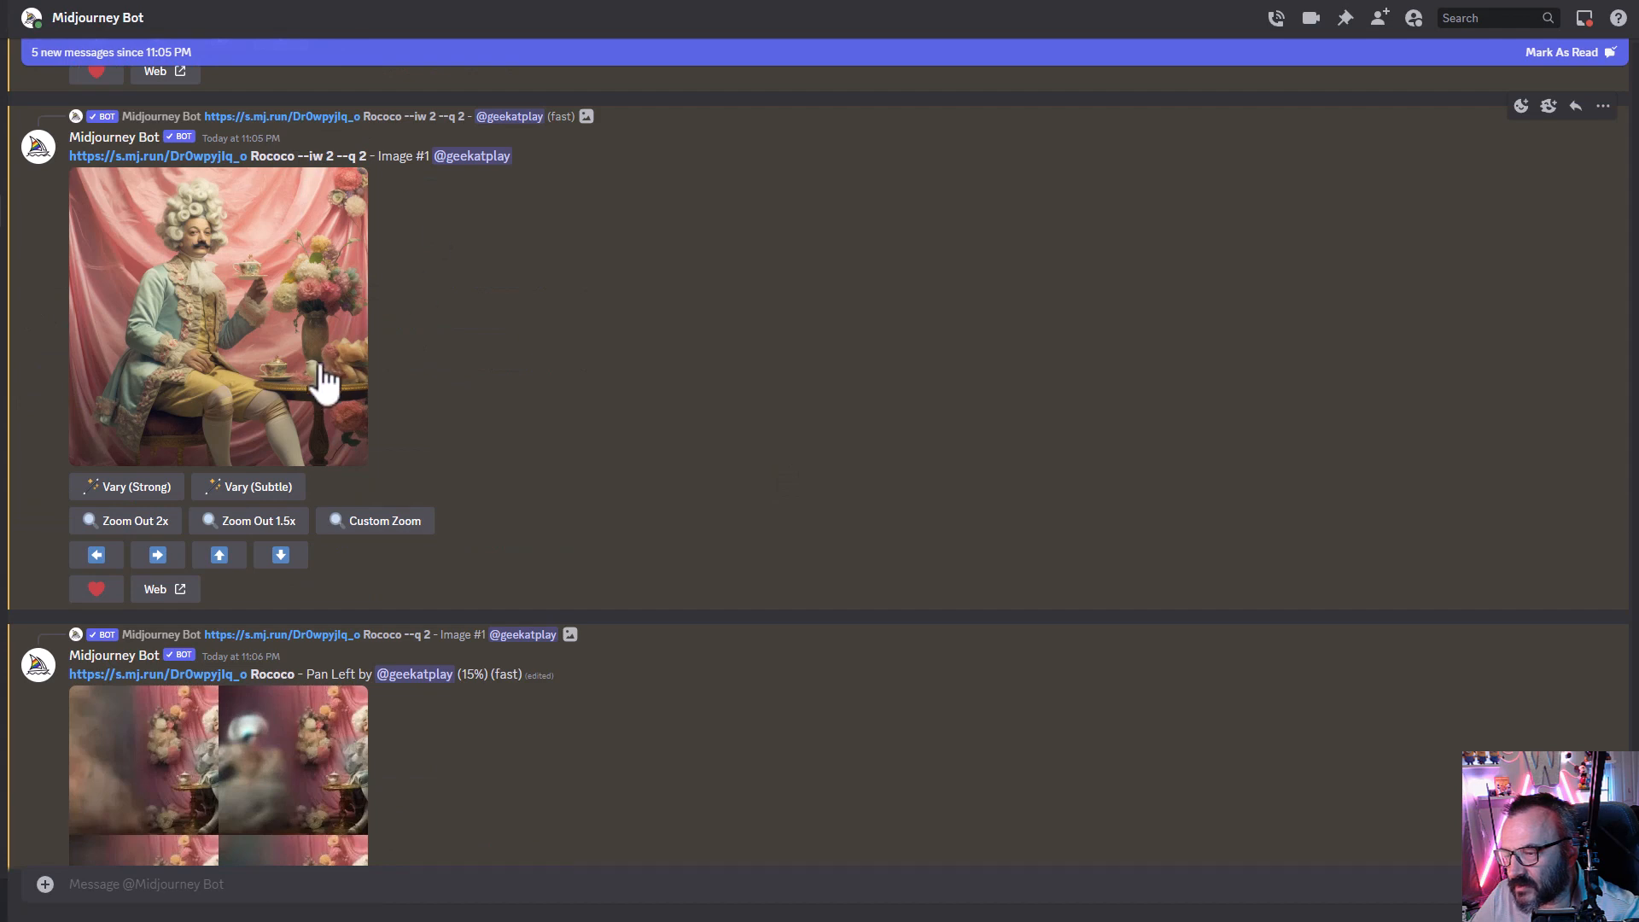
{"action": "left_click", "coordinate": [281, 557]}
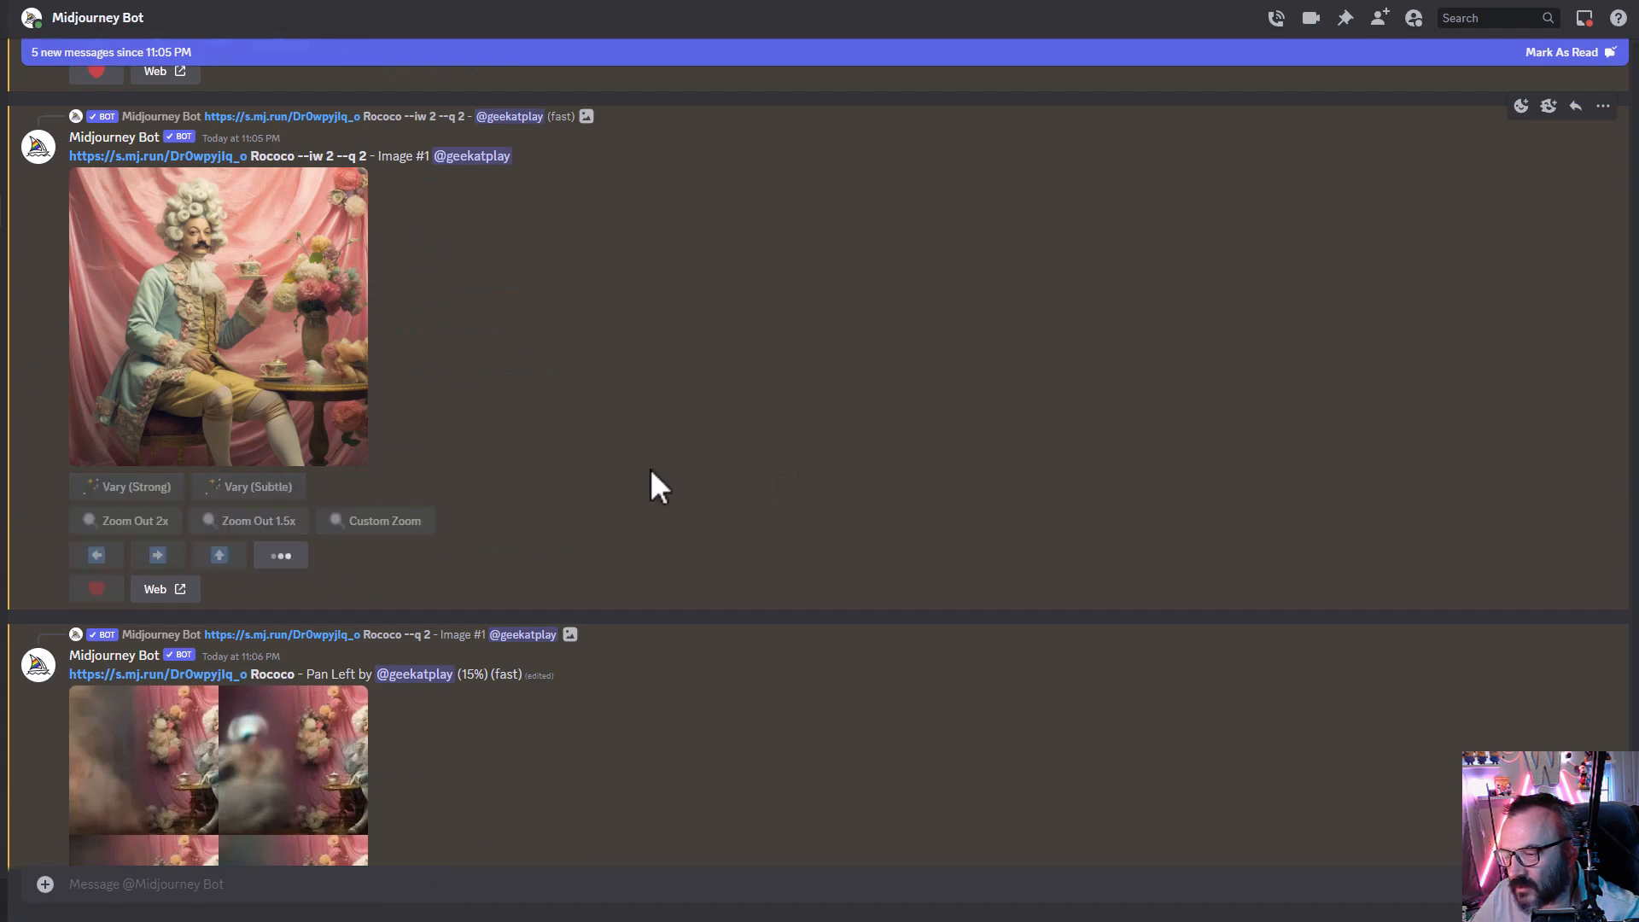
{"action": "left_click", "coordinate": [803, 578]}
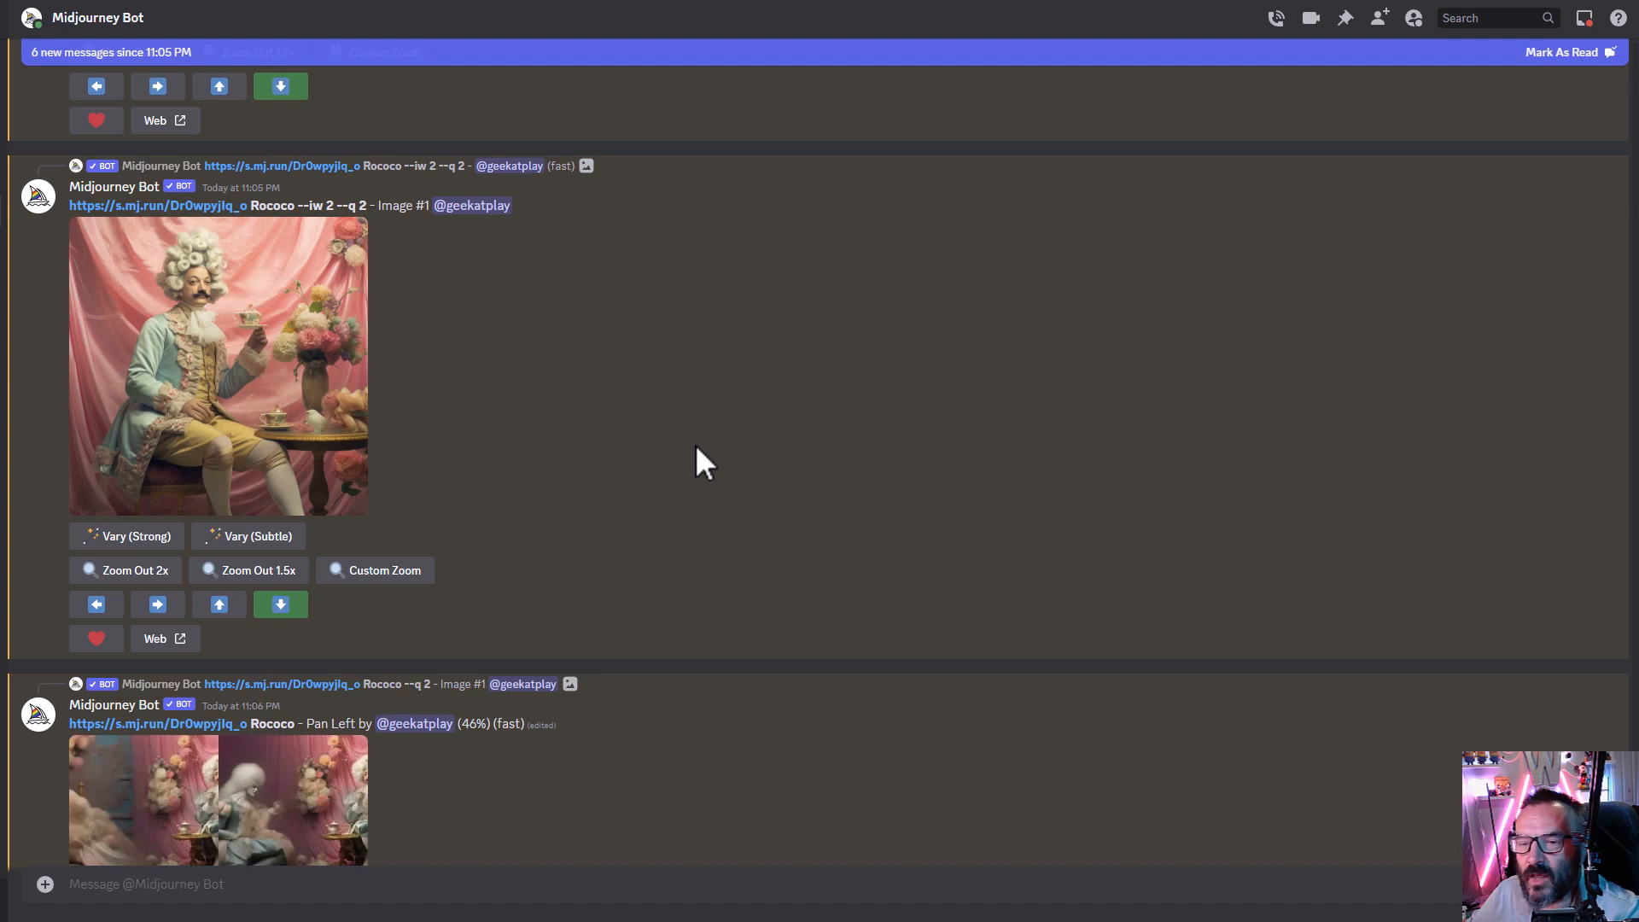
- Enlarge and compare the Pan Left grids made with and without --iw 2
{"action": "scroll", "coordinate": [489, 415], "scroll_direction": "down", "scroll_amount": 5}
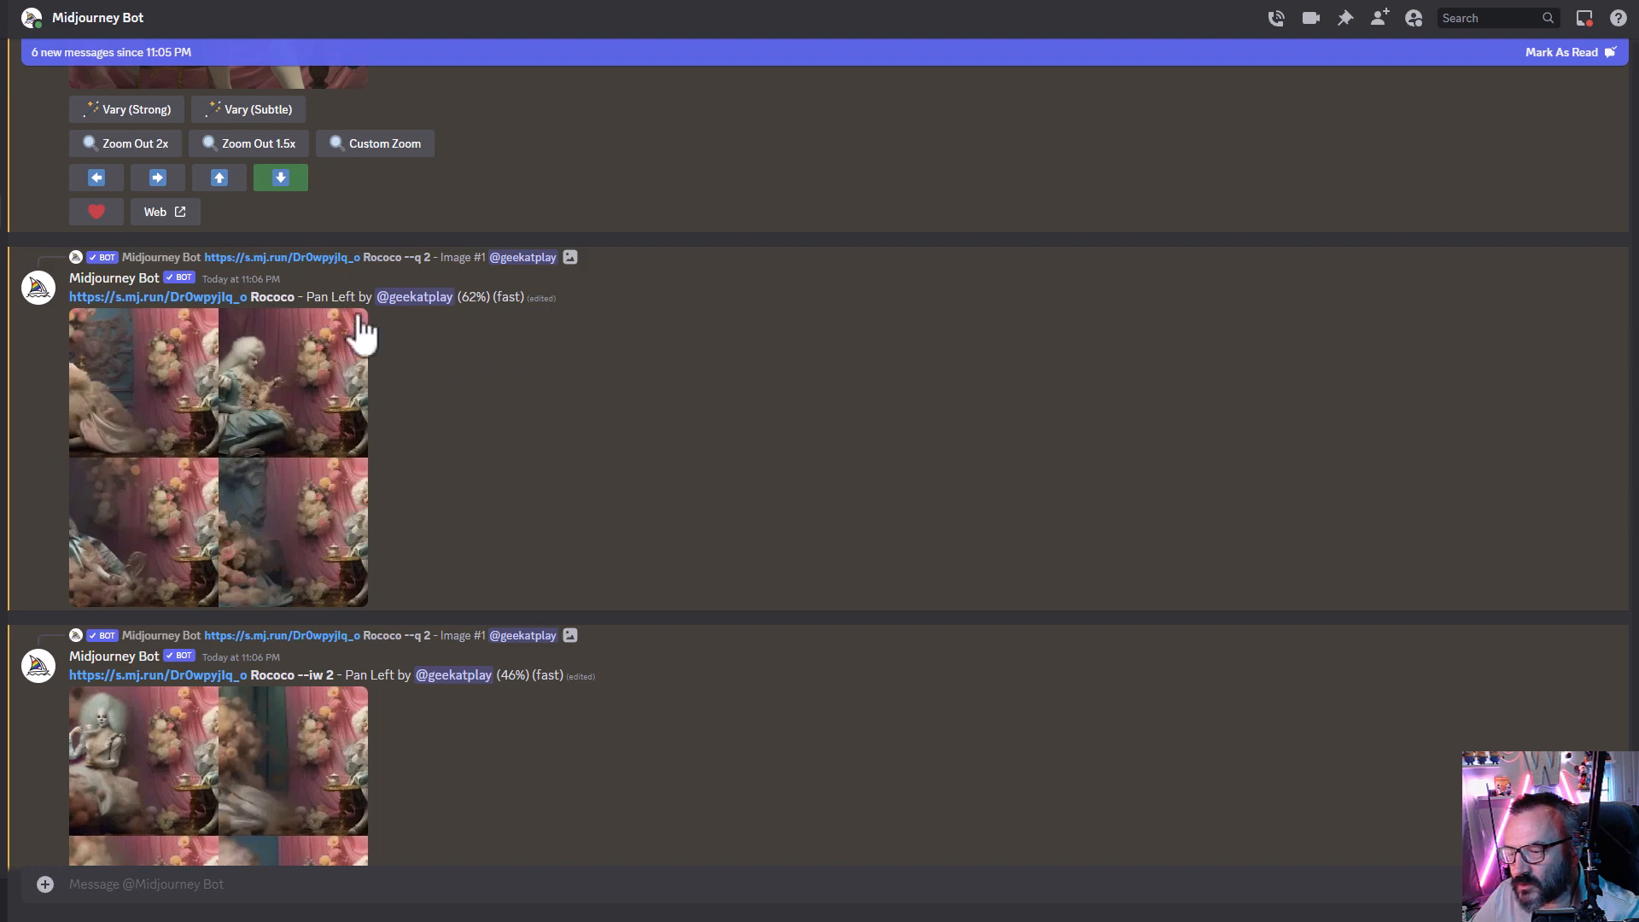
{"action": "double_click", "coordinate": [272, 297]}
{"action": "scroll", "coordinate": [574, 444], "scroll_direction": "down", "scroll_amount": 2}
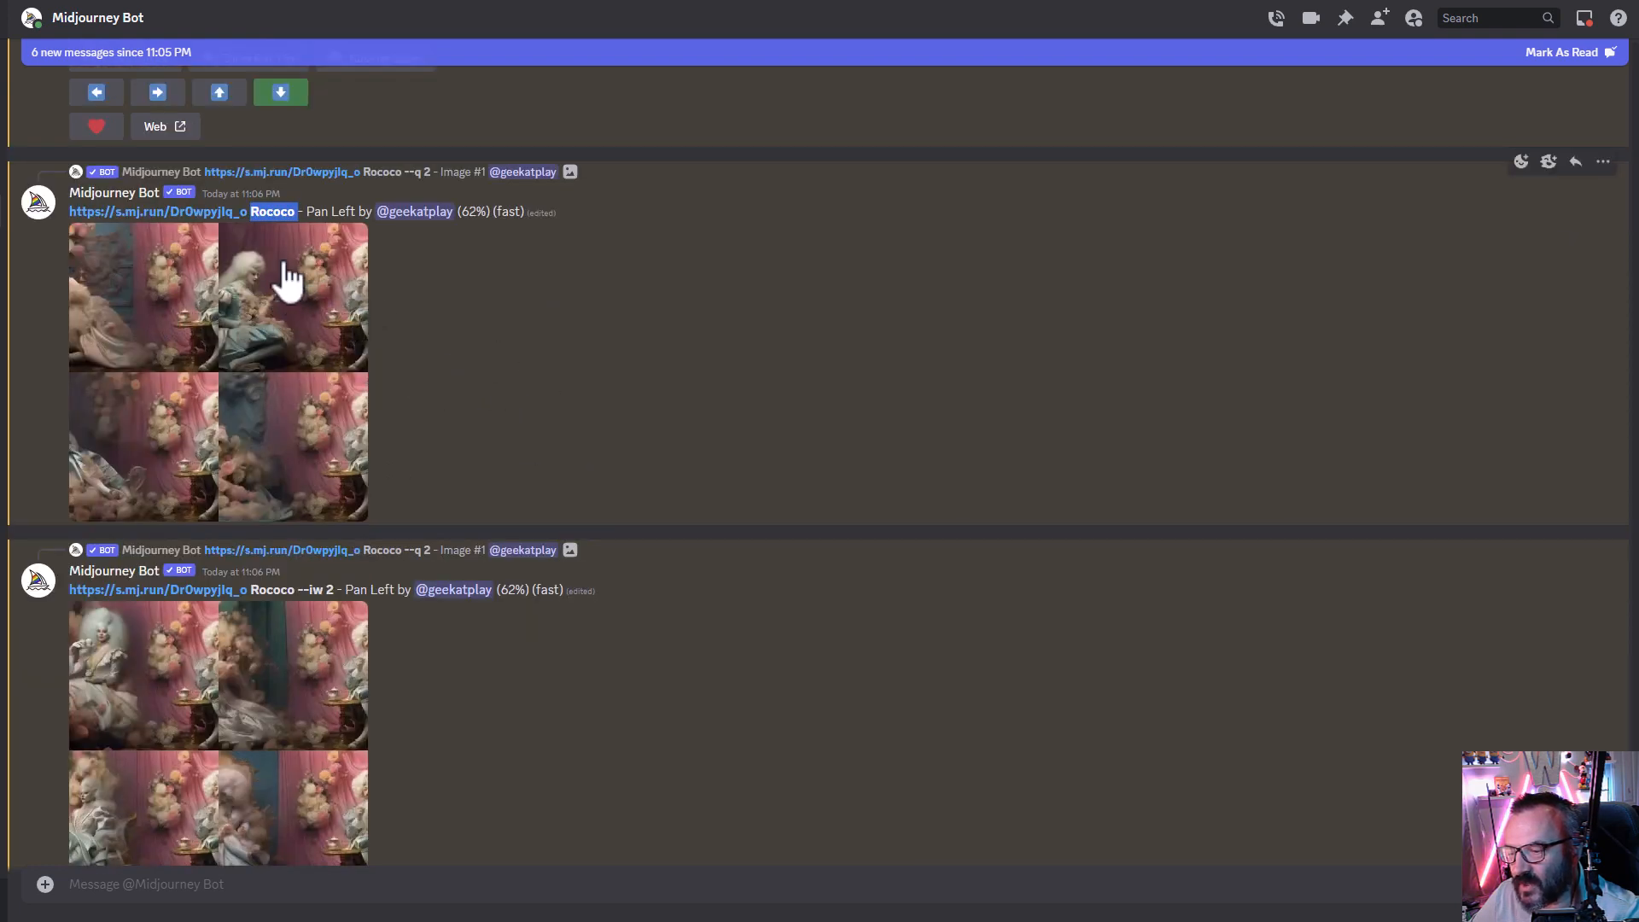
{"action": "scroll", "coordinate": [512, 408], "scroll_direction": "down", "scroll_amount": 4}
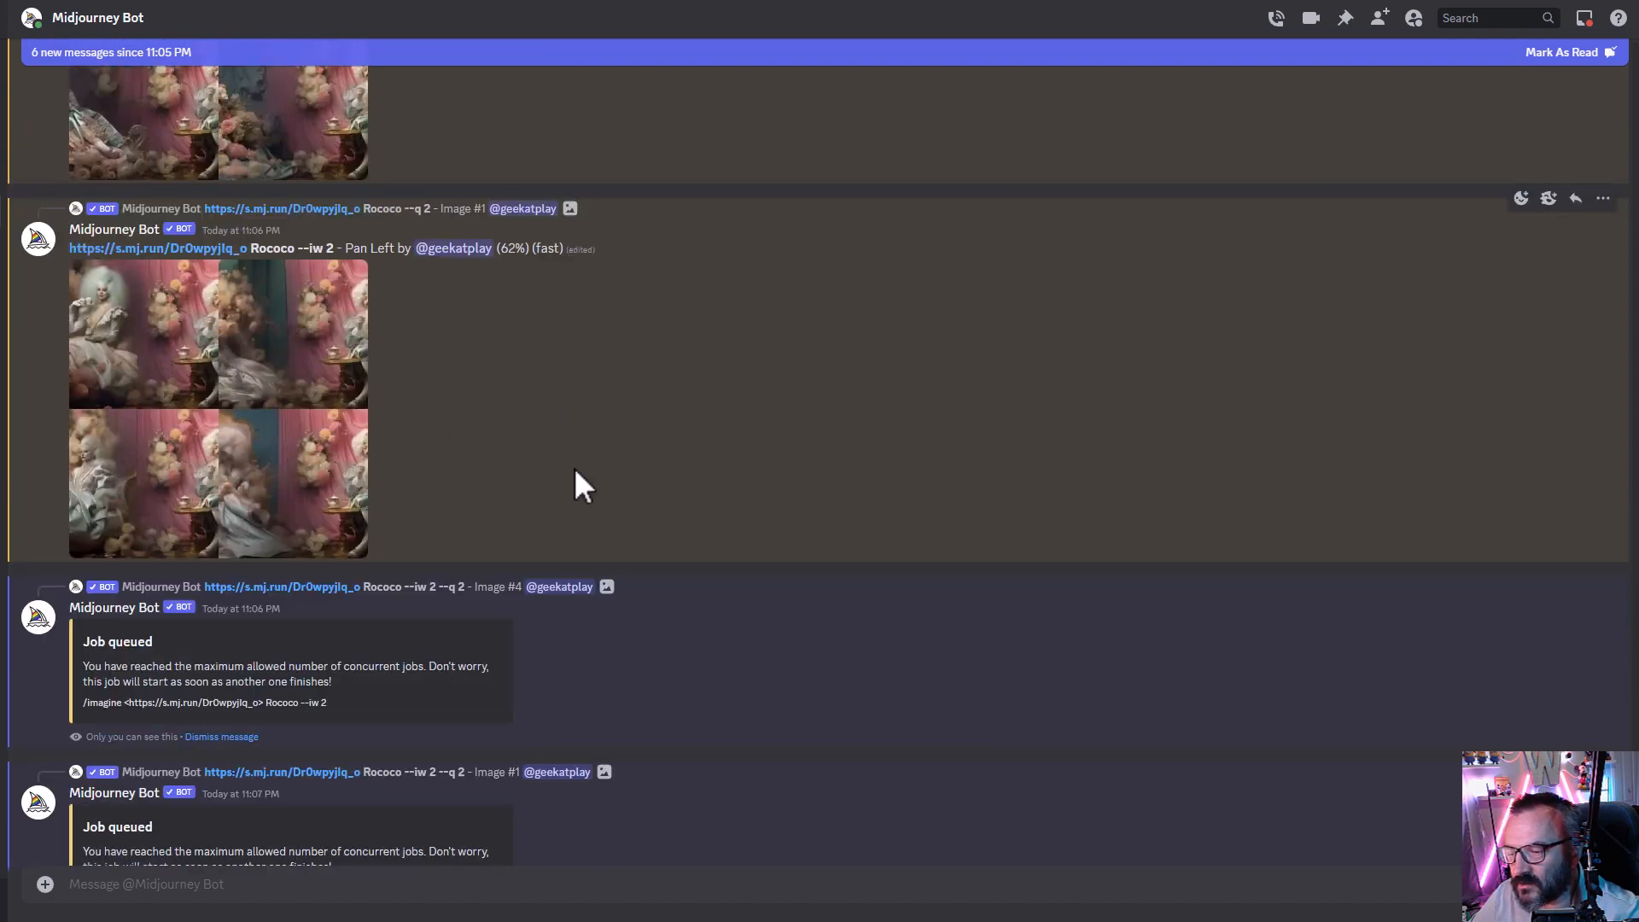
{"action": "scroll", "coordinate": [561, 468], "scroll_direction": "down", "scroll_amount": 1}
{"action": "scroll", "coordinate": [564, 468], "scroll_direction": "up", "scroll_amount": 8}
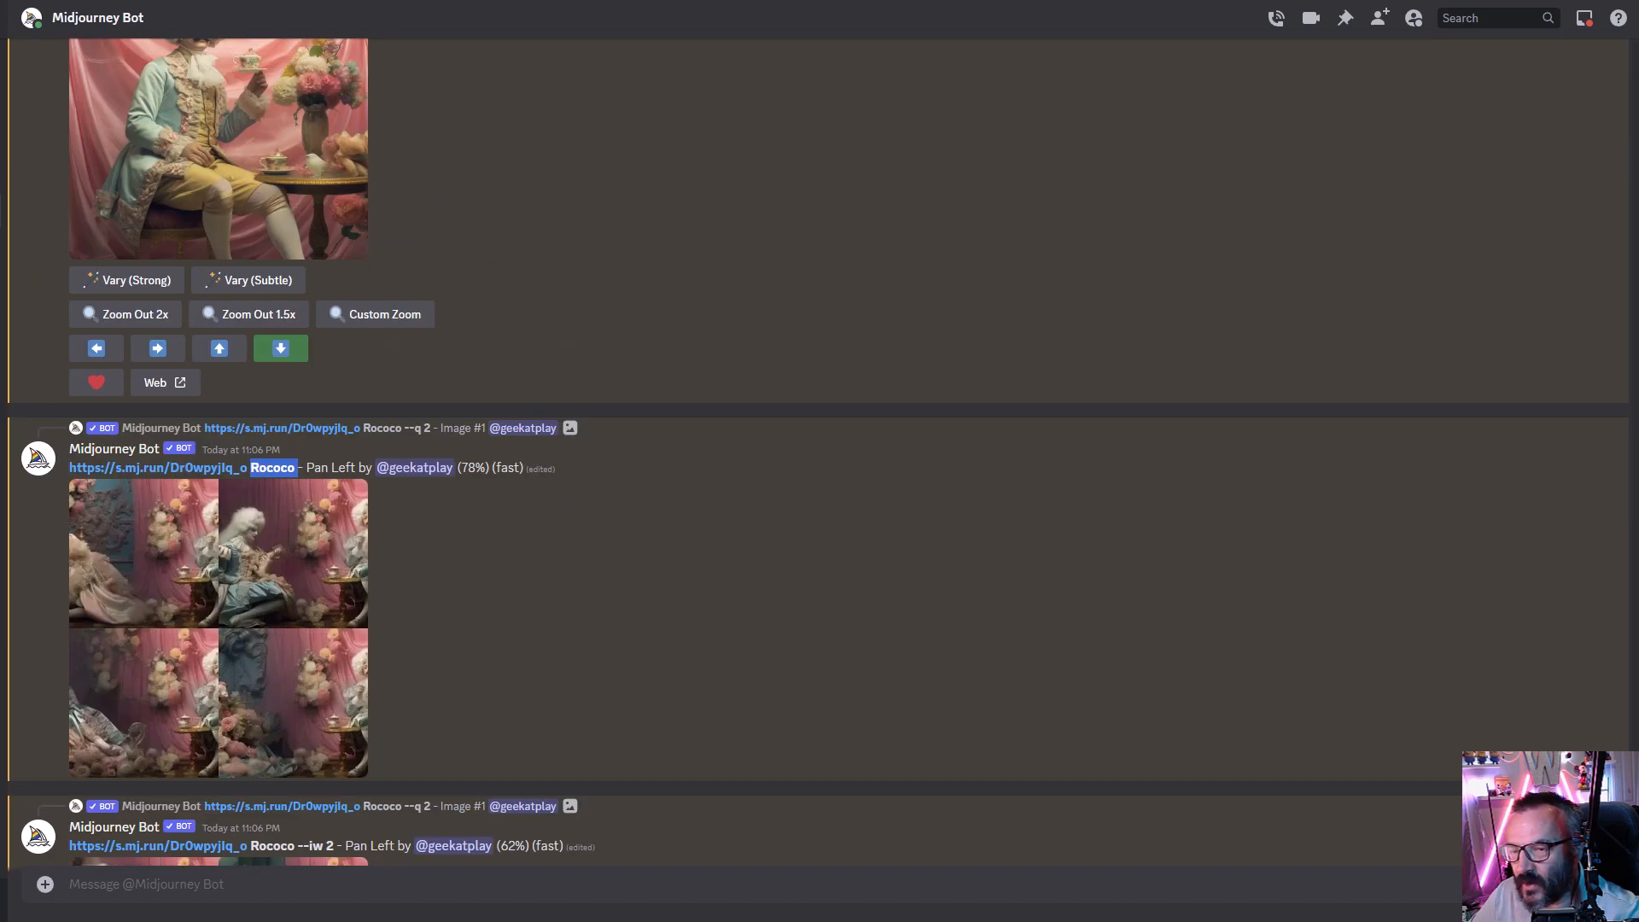
{"action": "scroll", "coordinate": [856, 495], "scroll_direction": "down", "scroll_amount": 10}
{"action": "left_click", "coordinate": [340, 228]}
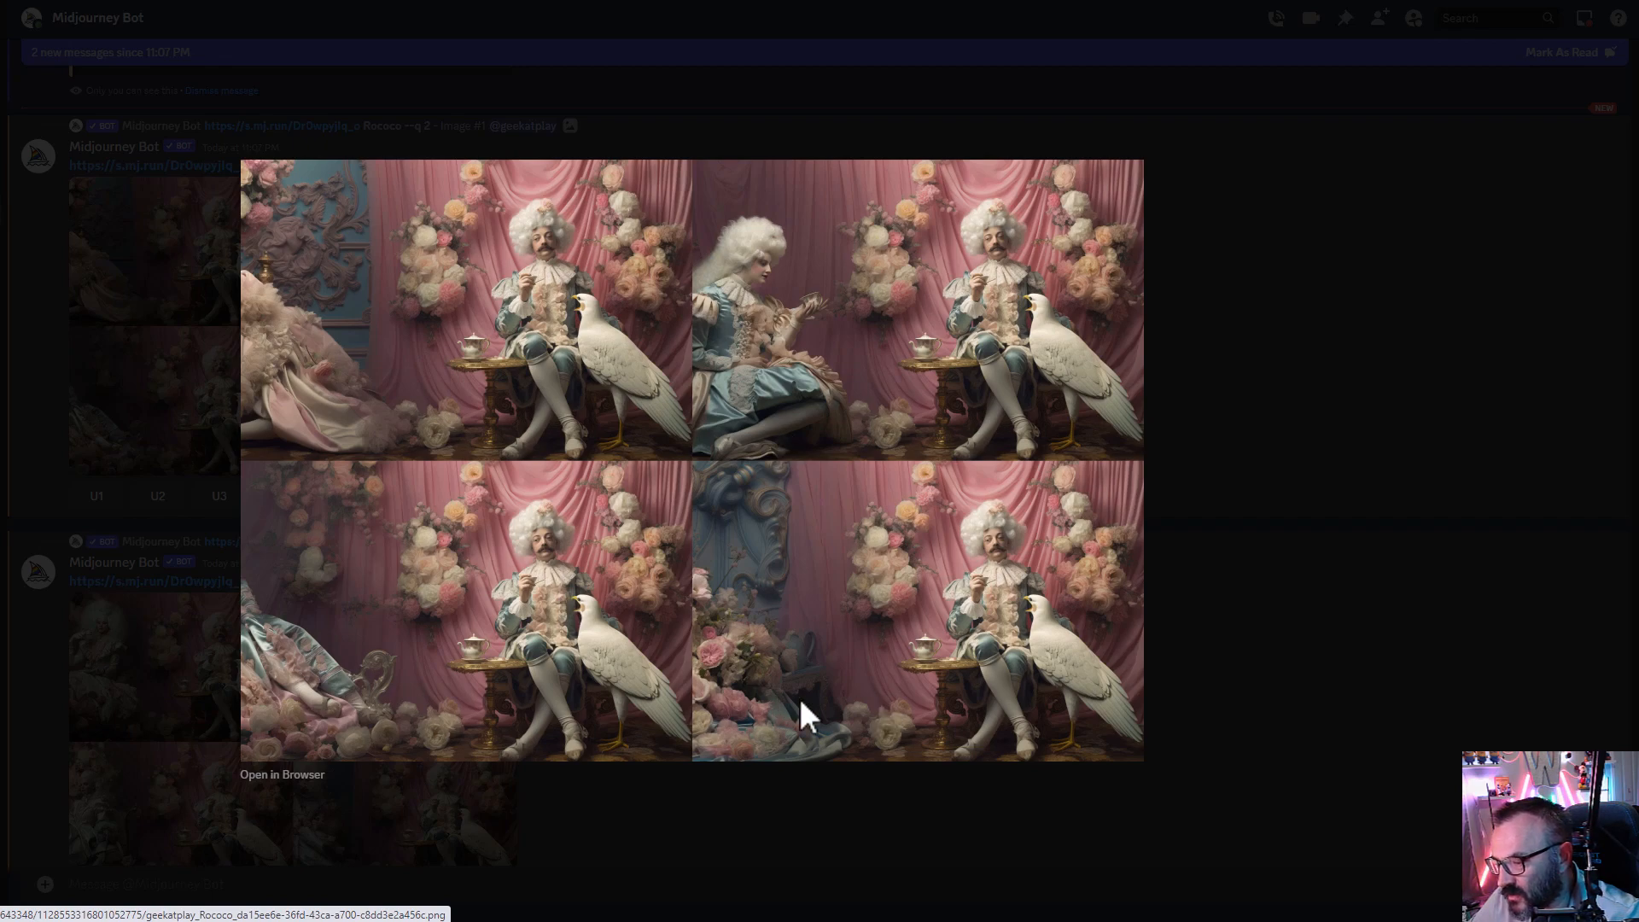
{"action": "left_click", "coordinate": [1289, 447]}
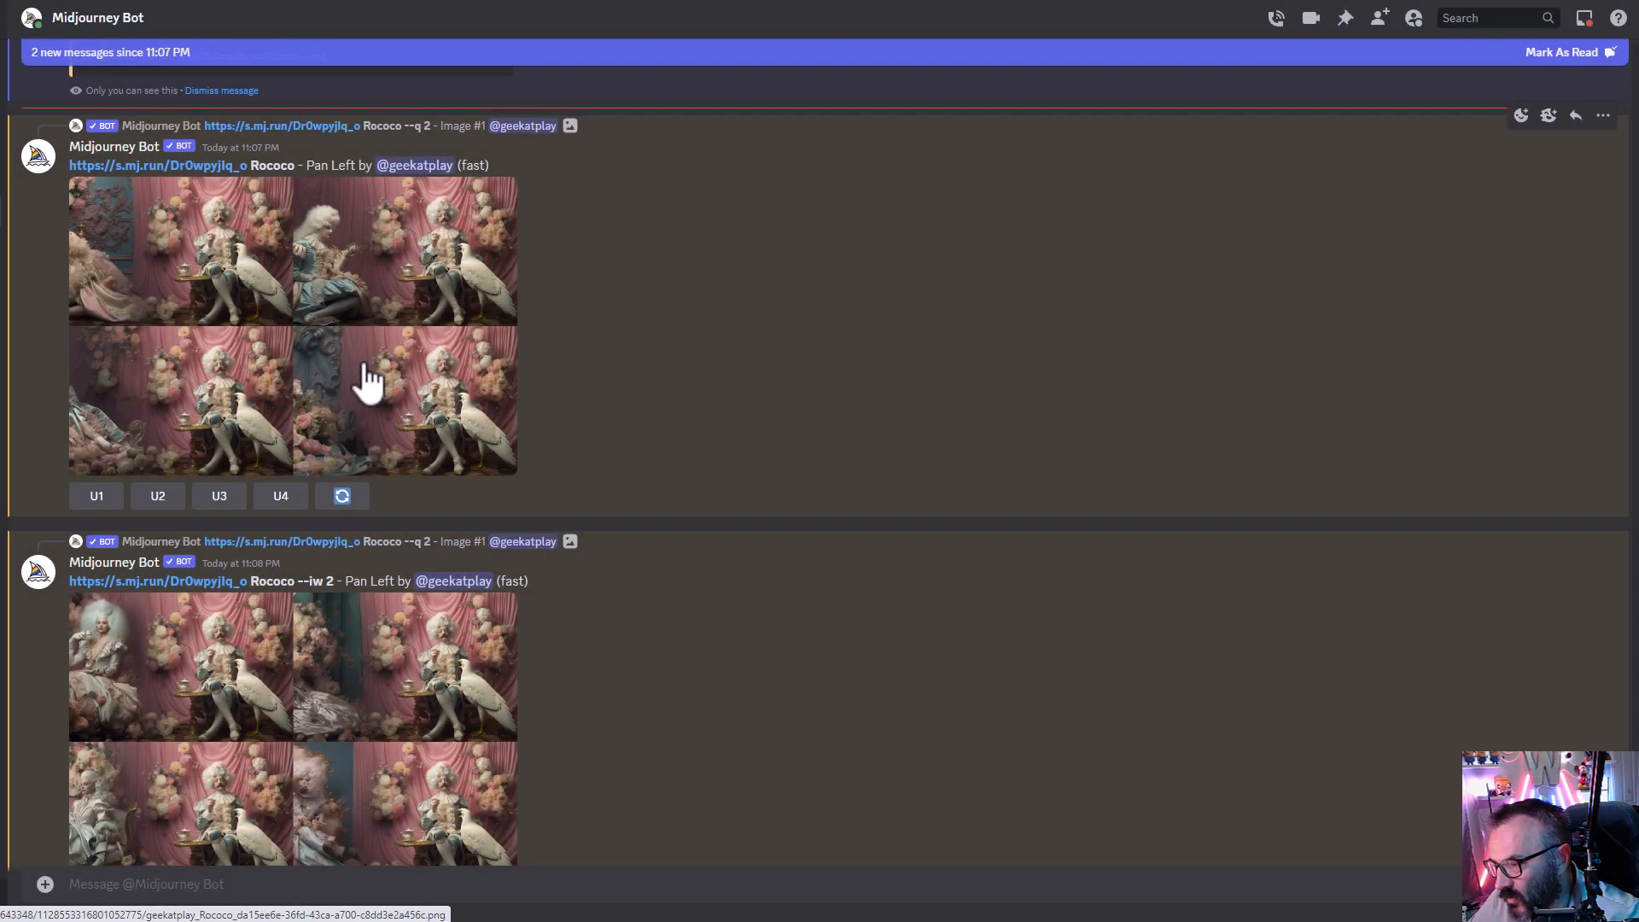
{"action": "scroll", "coordinate": [402, 457], "scroll_direction": "down", "scroll_amount": 3}
{"action": "left_click", "coordinate": [311, 549]}
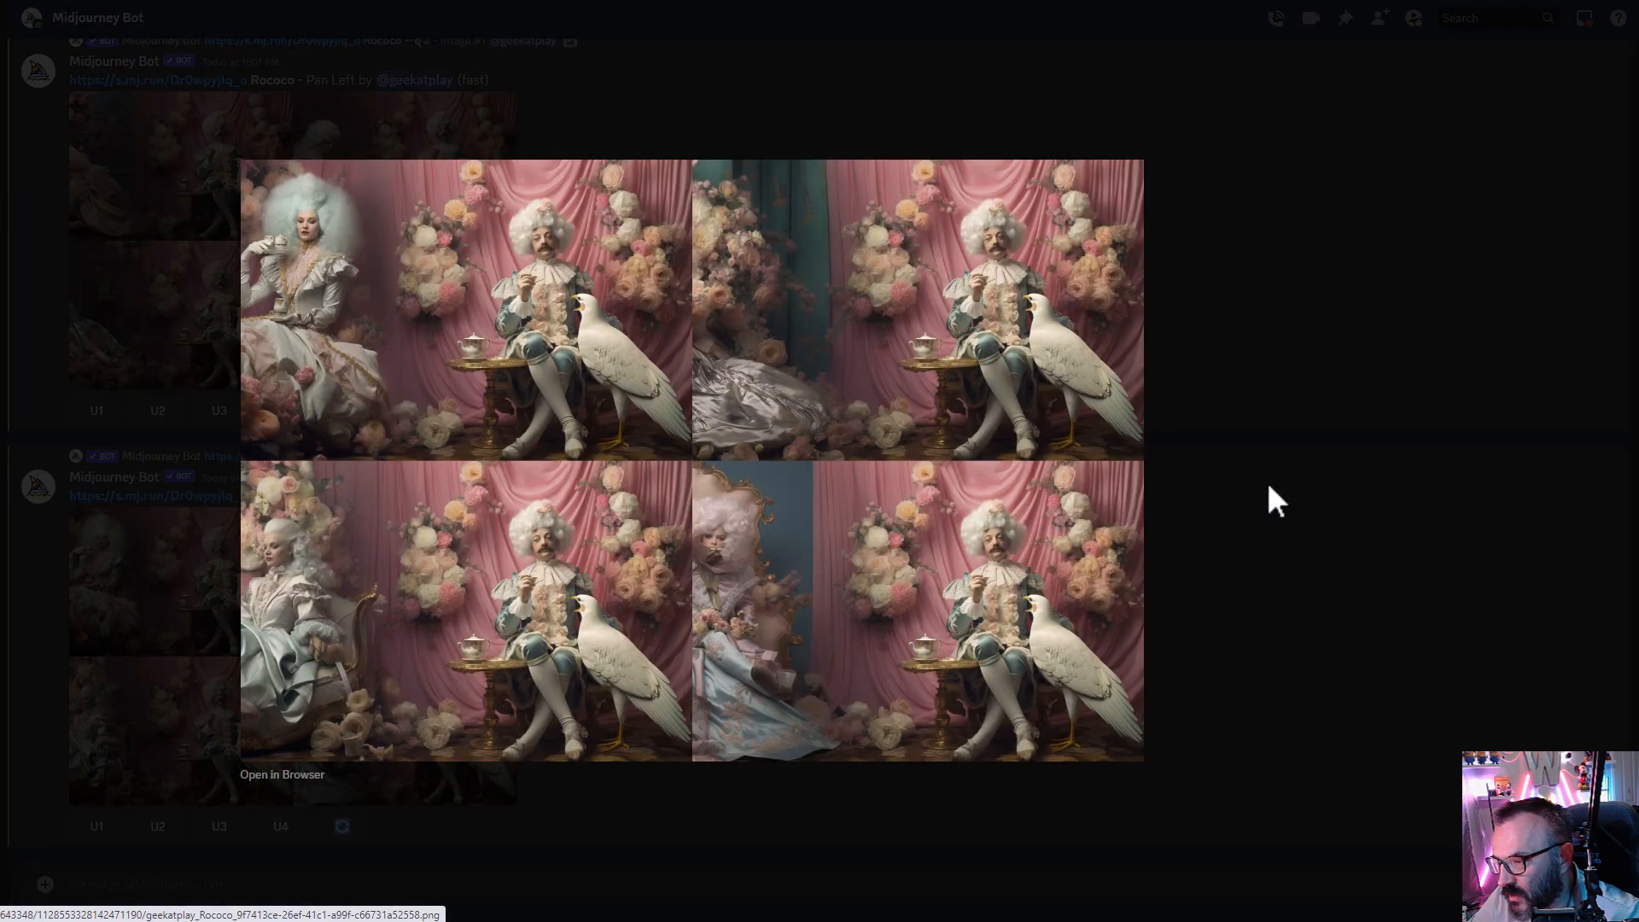
{"action": "left_click", "coordinate": [1268, 586]}
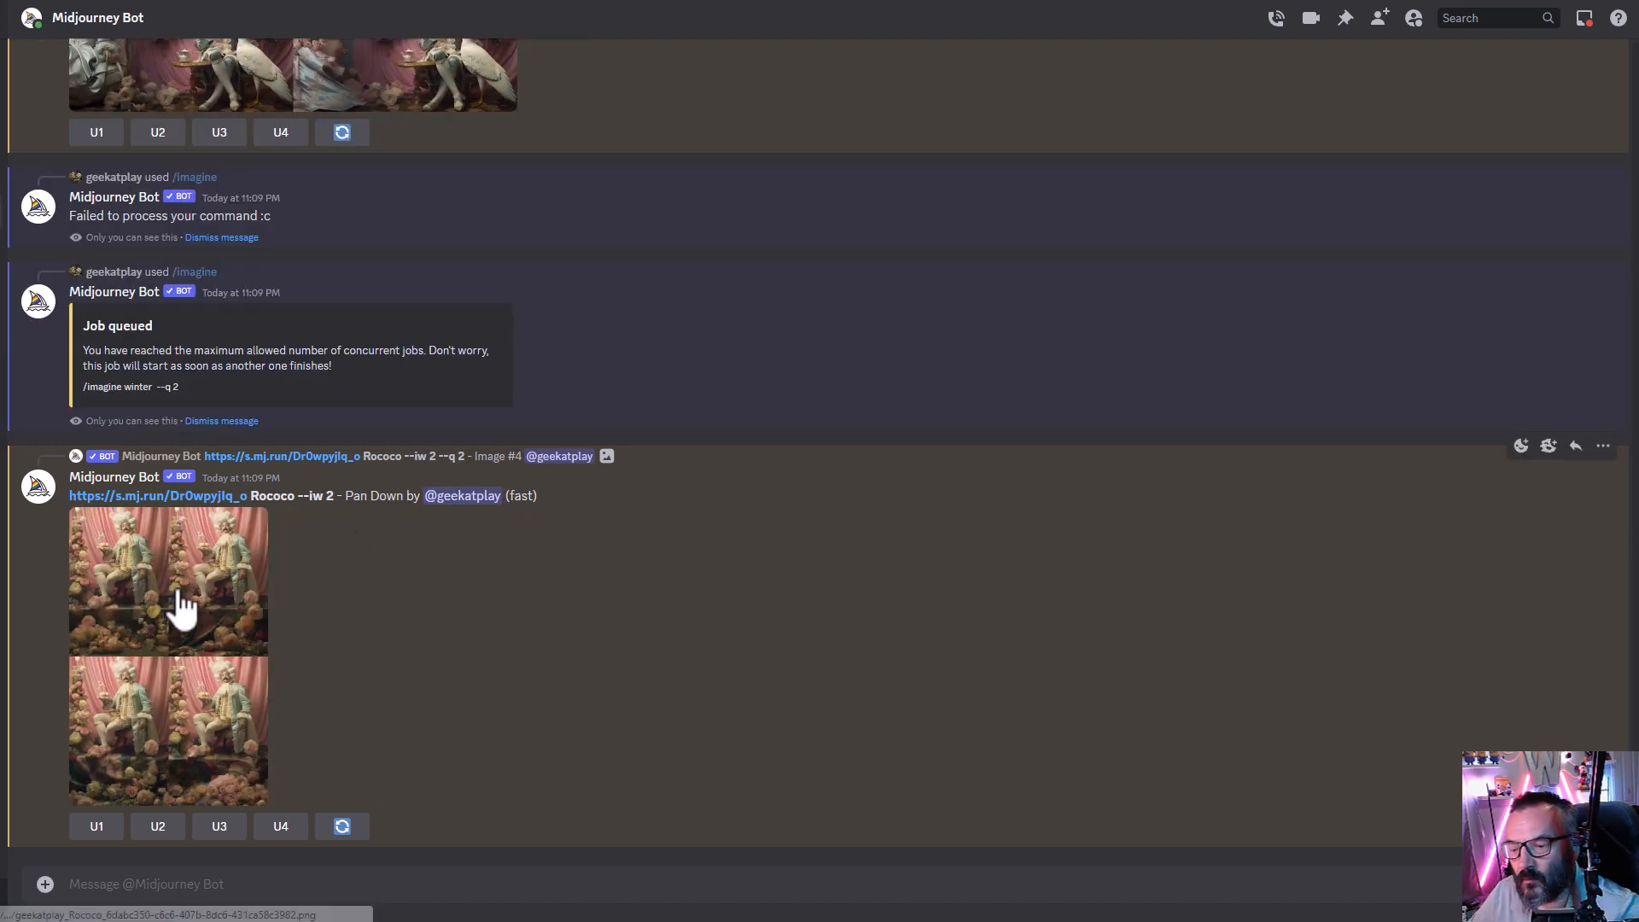
- Enlarge and compare the two Pan Down grids made from the --iw 2 upscales
{"action": "left_click", "coordinate": [176, 596]}
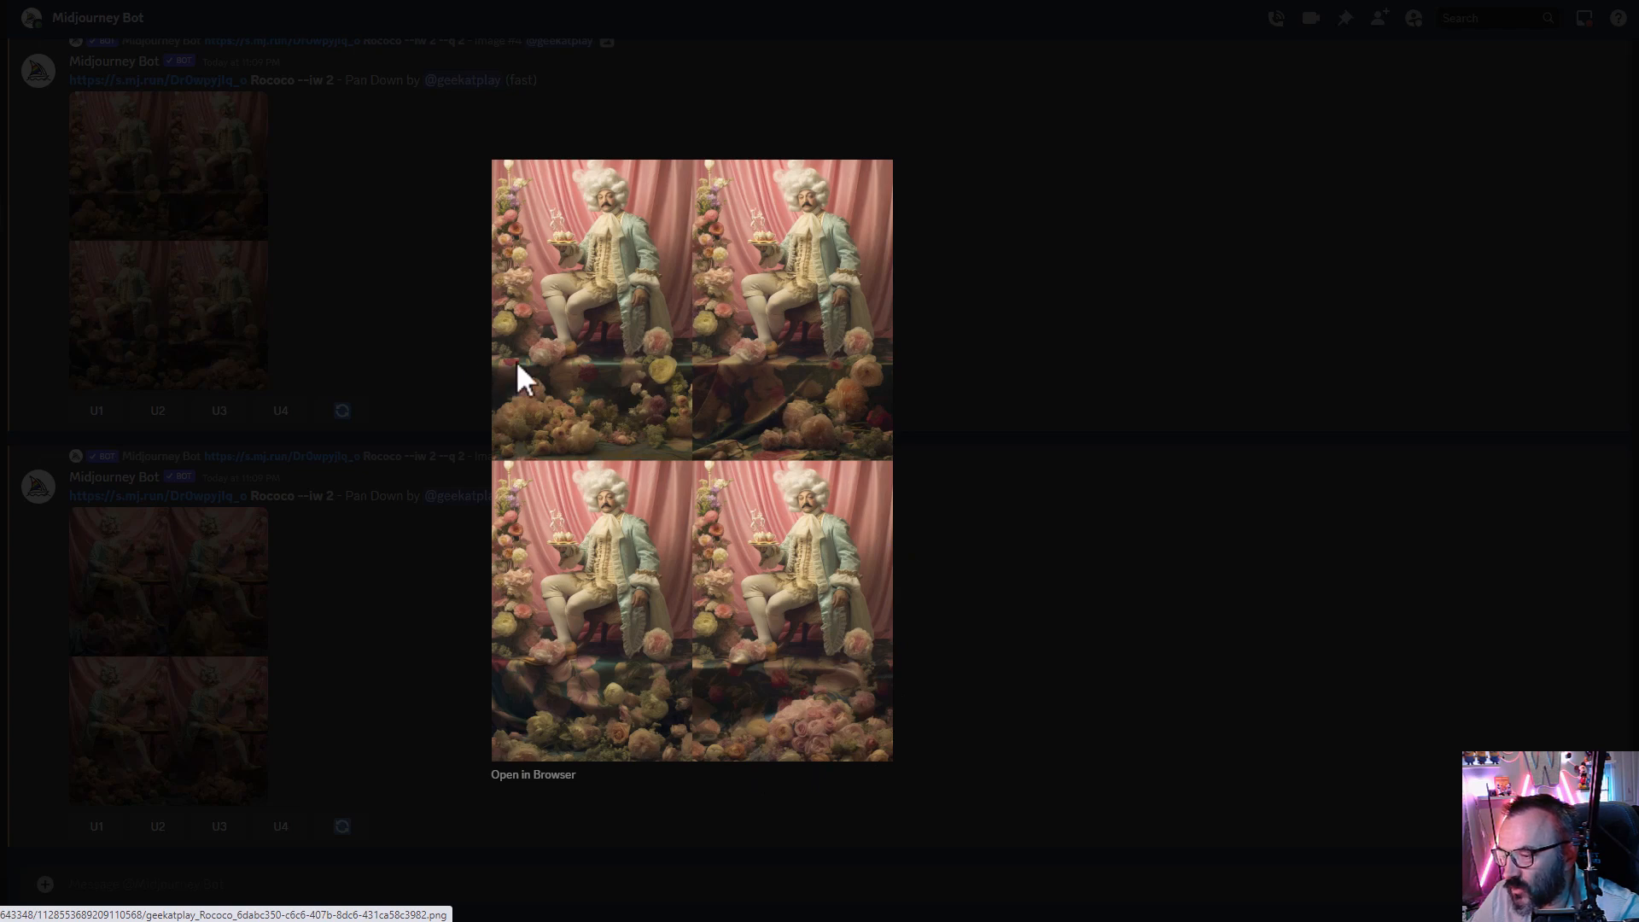
{"action": "key", "text": "Escape"}
{"action": "left_click", "coordinate": [208, 684]}
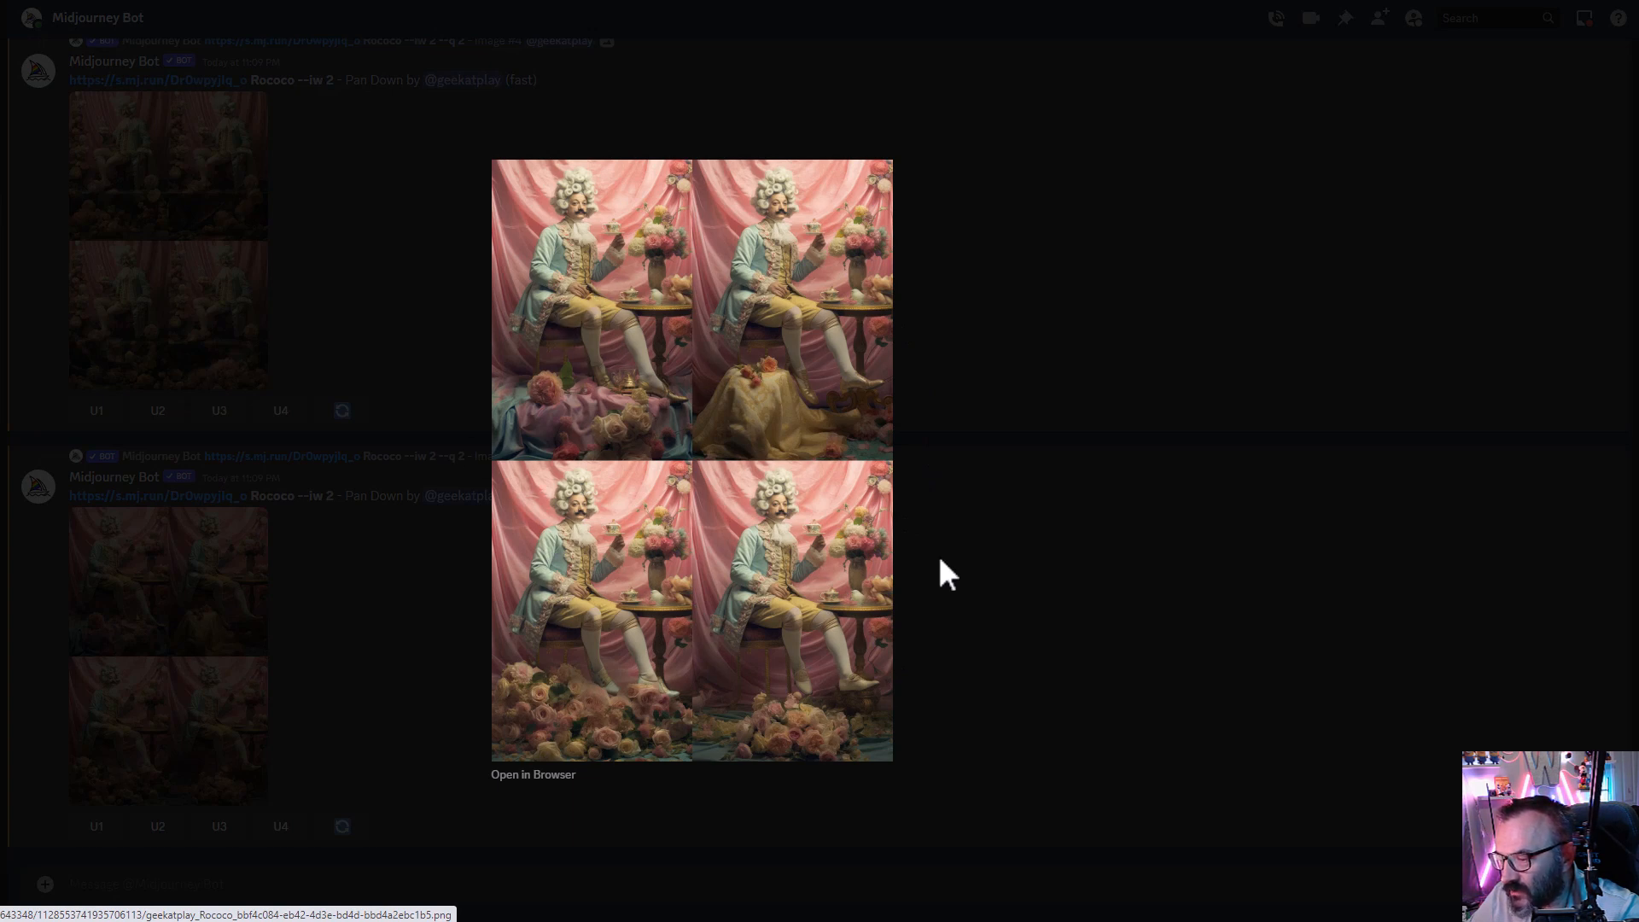
{"action": "key", "text": "Escape"}
- Upscale image 1 of the second Pan Down grid and image 4 of the first
{"action": "left_click", "coordinate": [96, 826]}
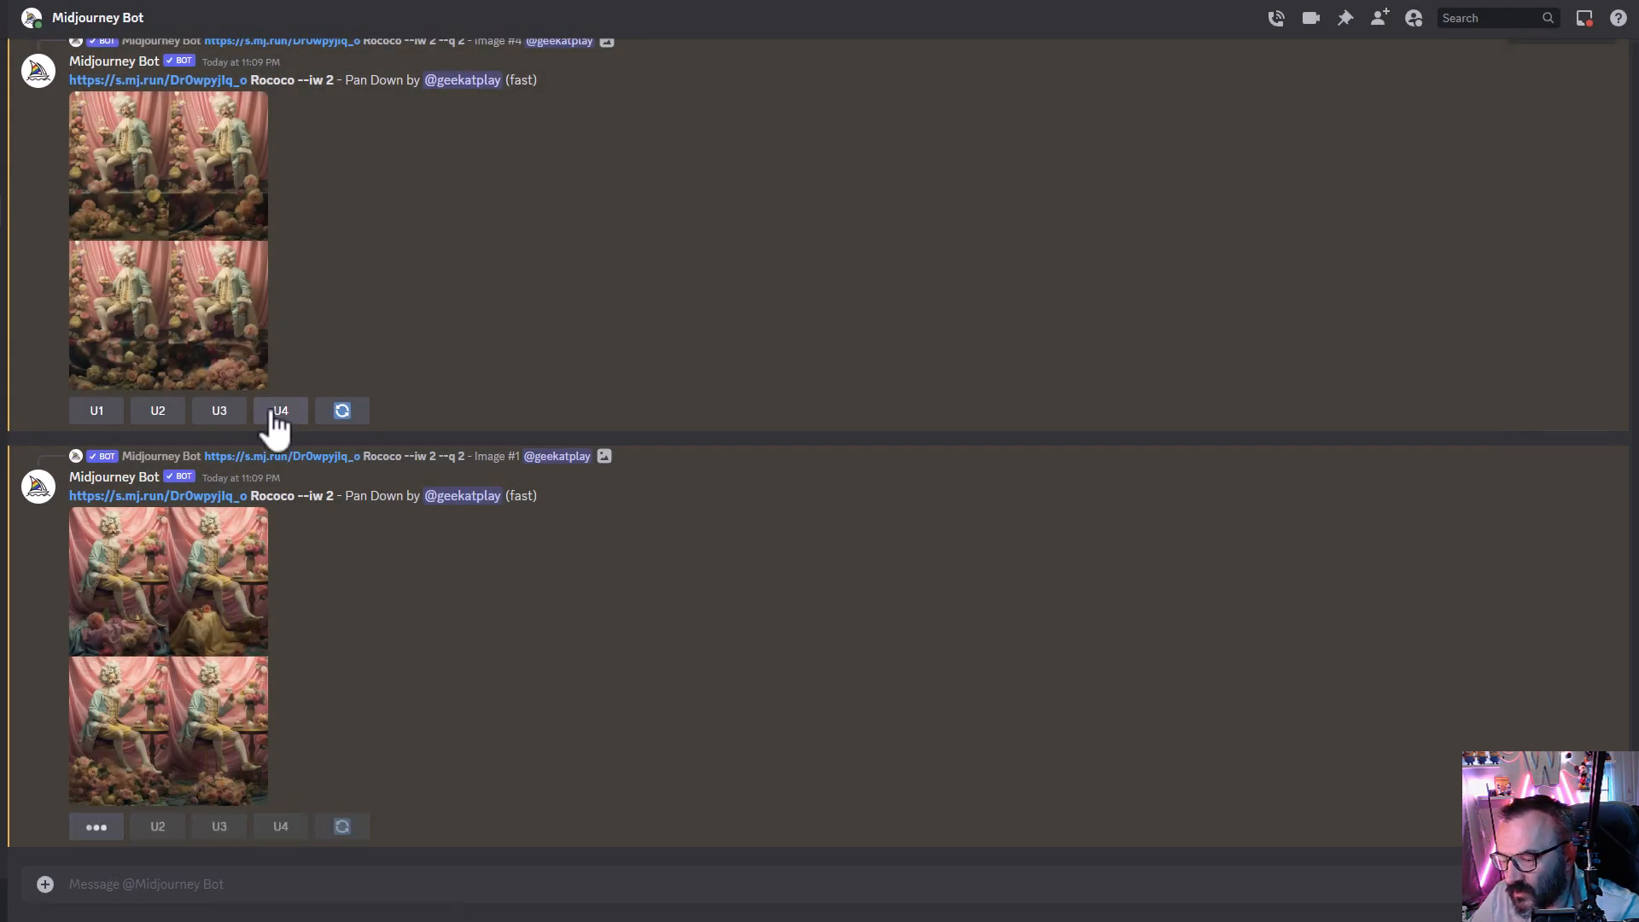
{"action": "left_click", "coordinate": [282, 414]}
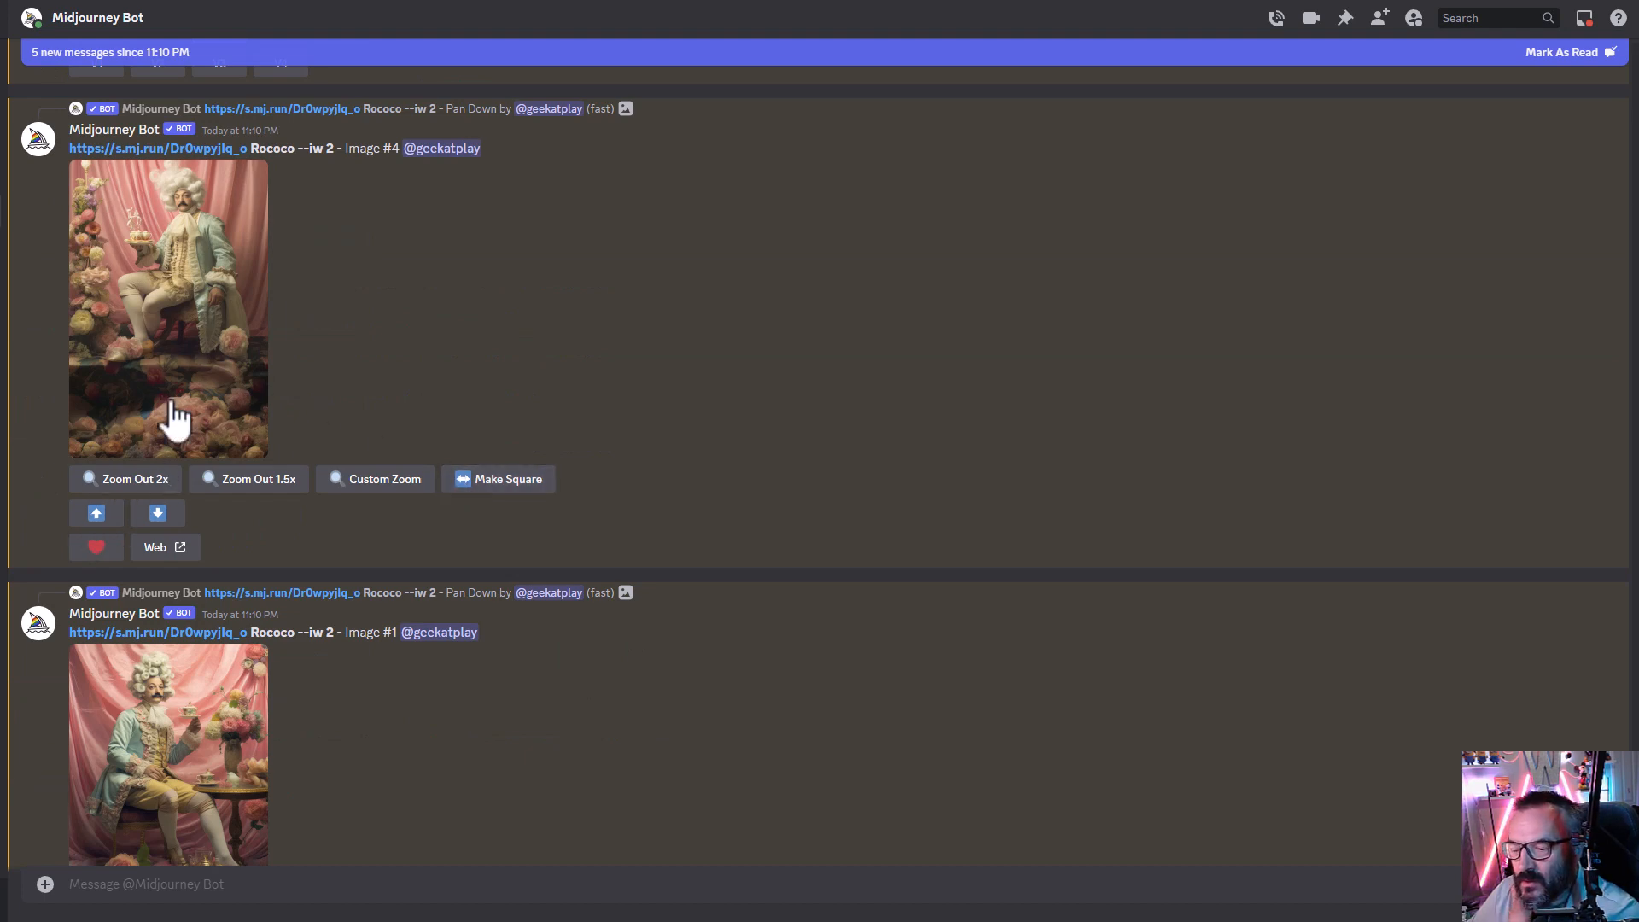
- Pan both new upscales up, keeping the prompt as the image link, Rococo and --iw 2
{"action": "left_click", "coordinate": [96, 512]}
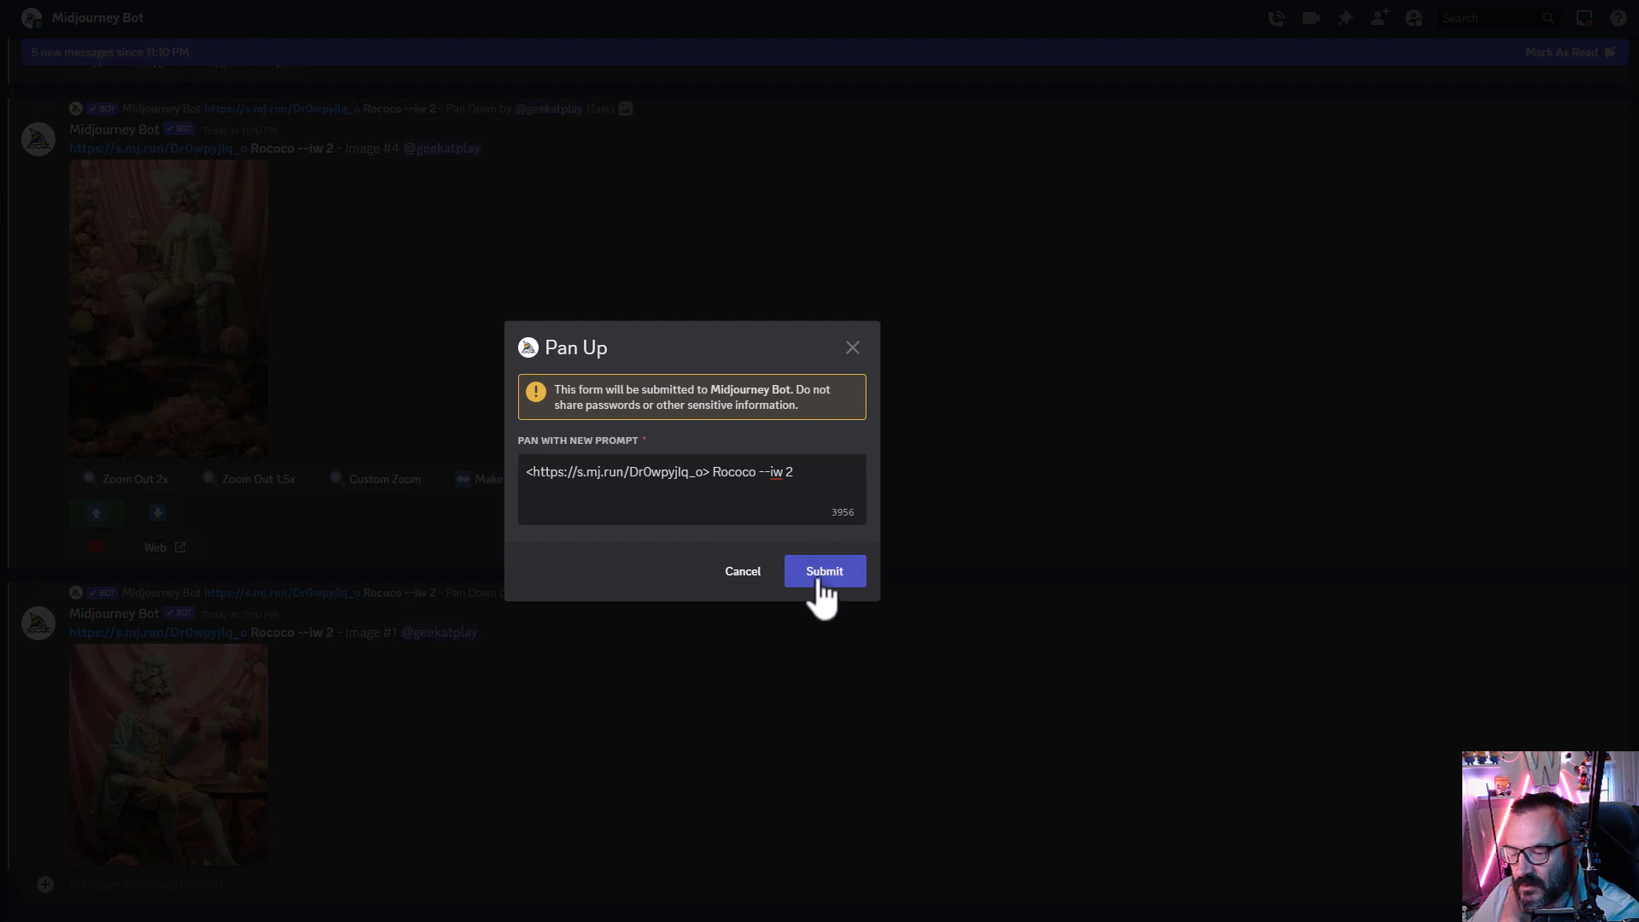
{"action": "left_click", "coordinate": [819, 574]}
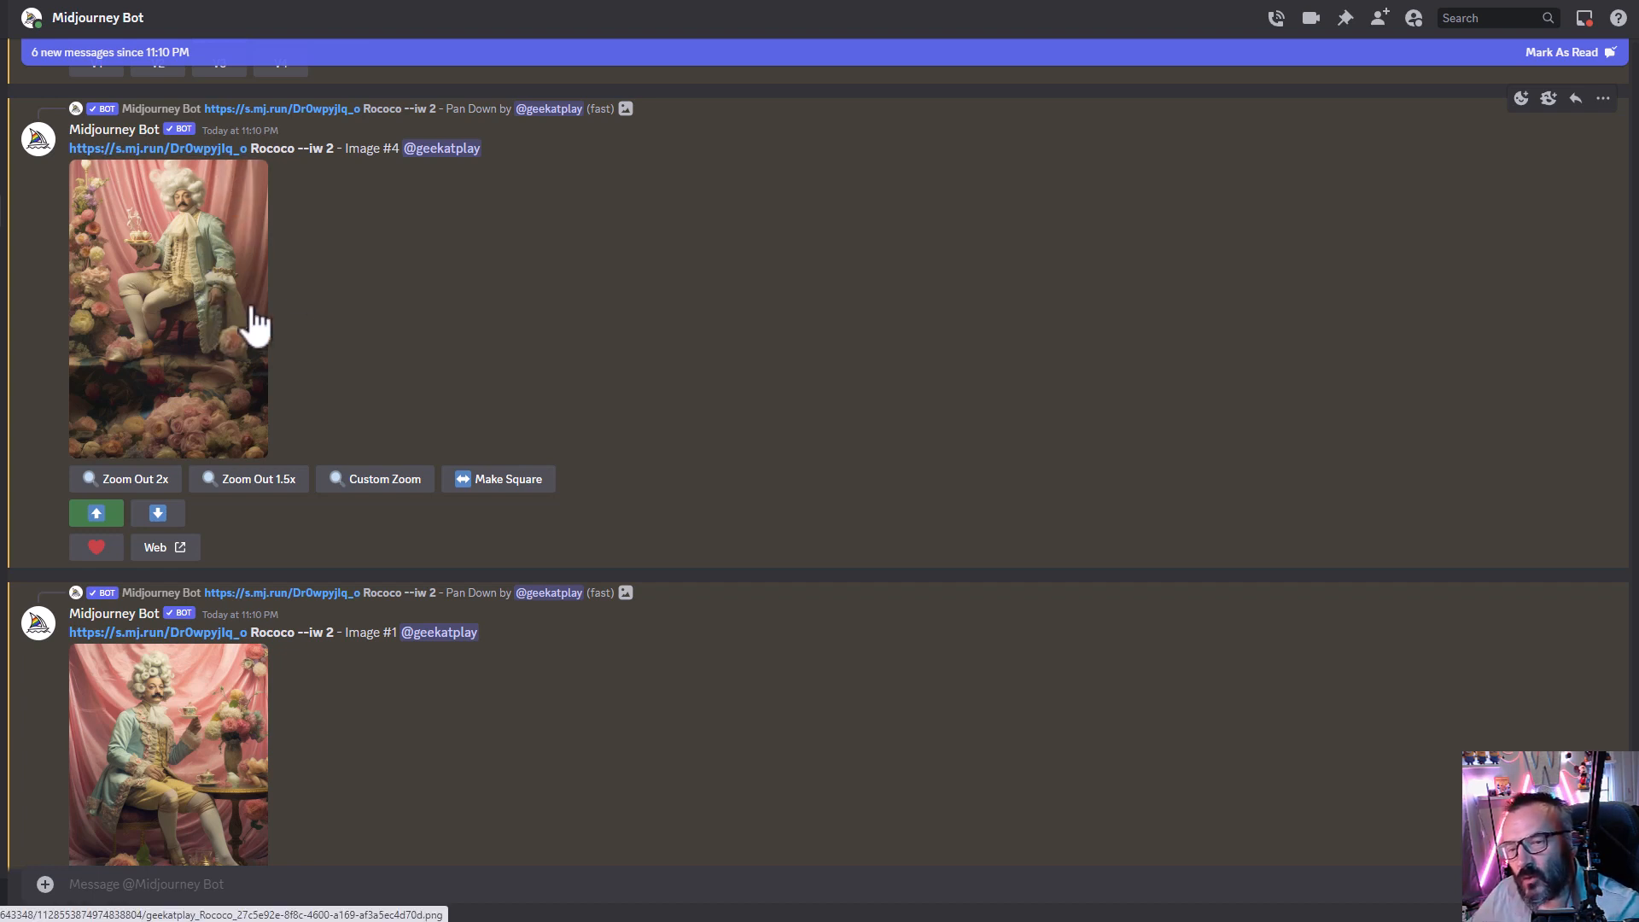
{"action": "scroll", "coordinate": [398, 504], "scroll_direction": "down", "scroll_amount": 3}
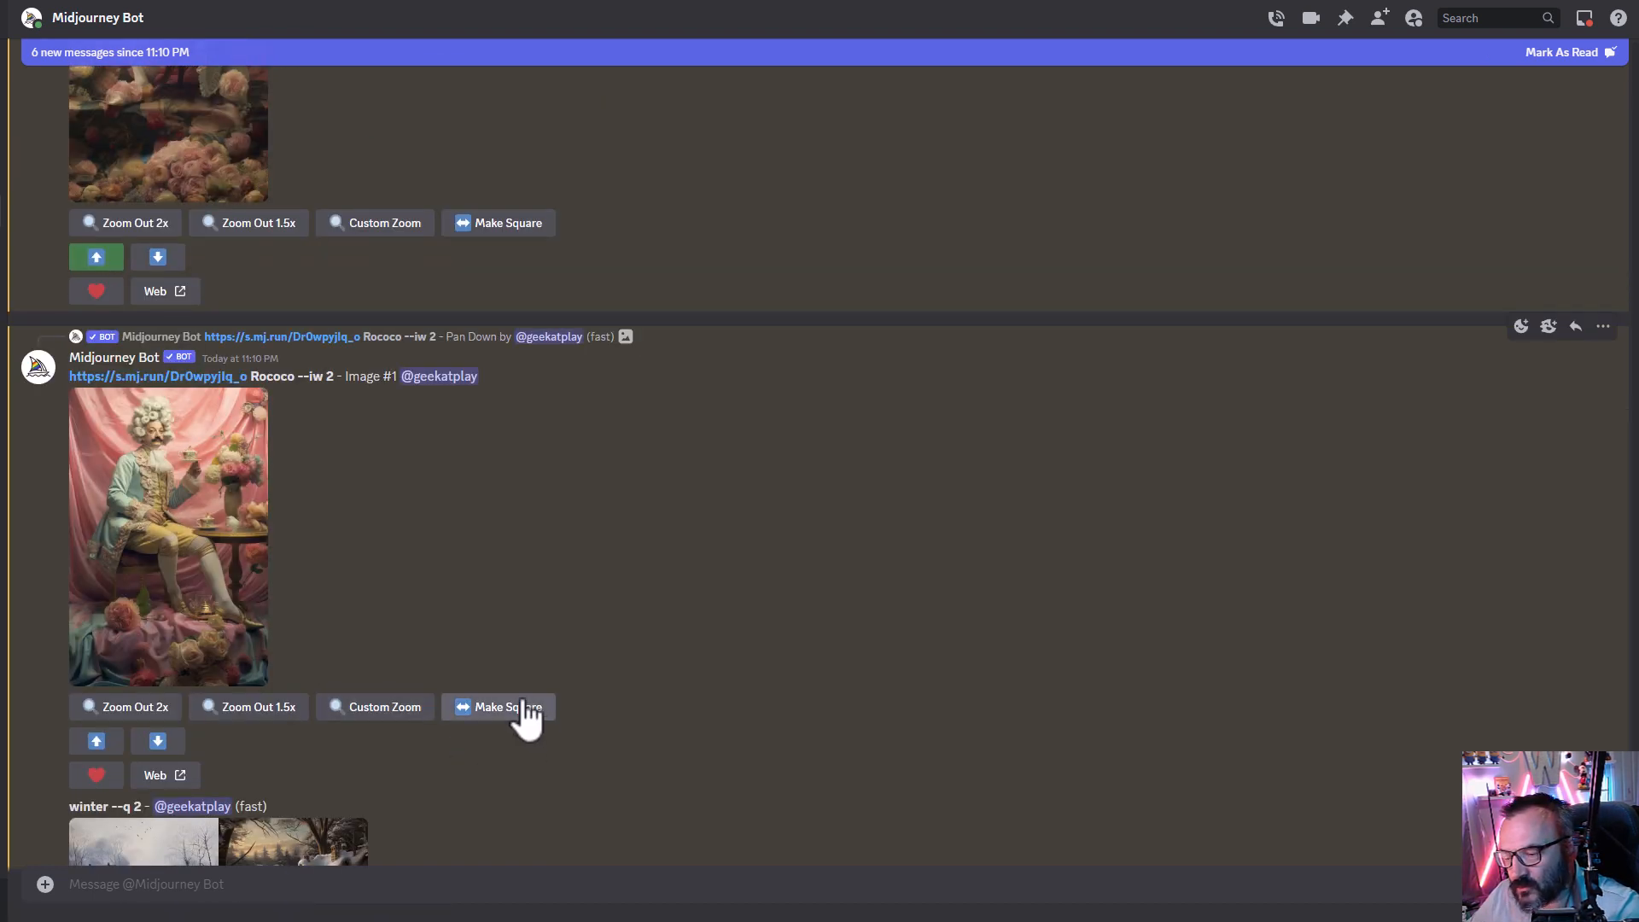
{"action": "left_click", "coordinate": [92, 739]}
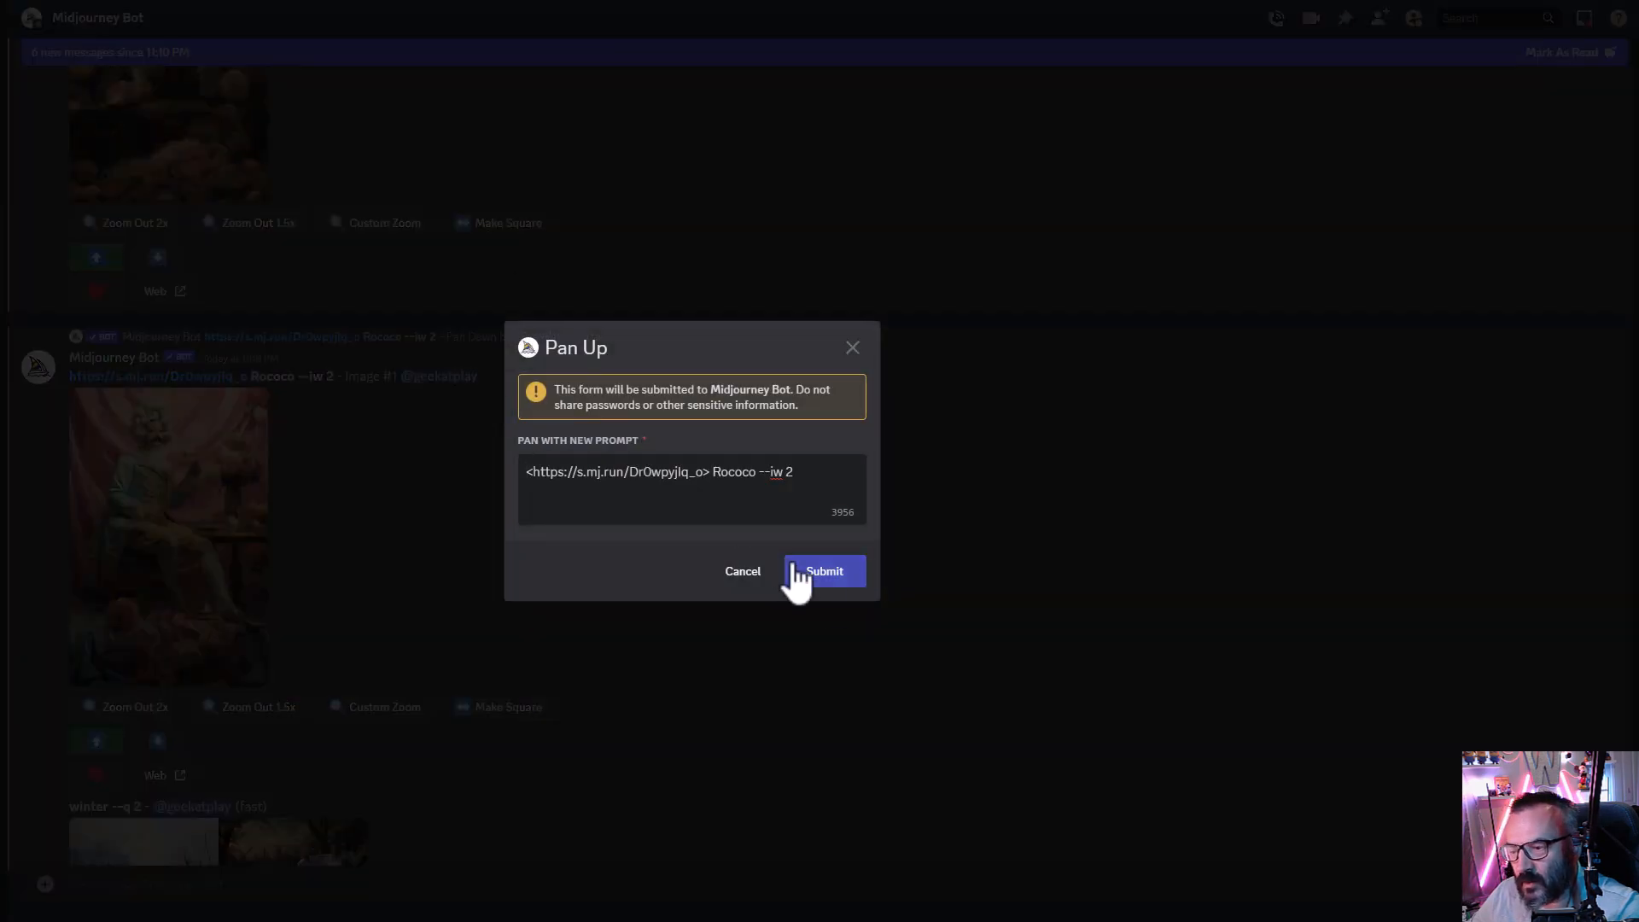
{"action": "scroll", "coordinate": [117, 586], "scroll_direction": "down", "scroll_amount": 10}
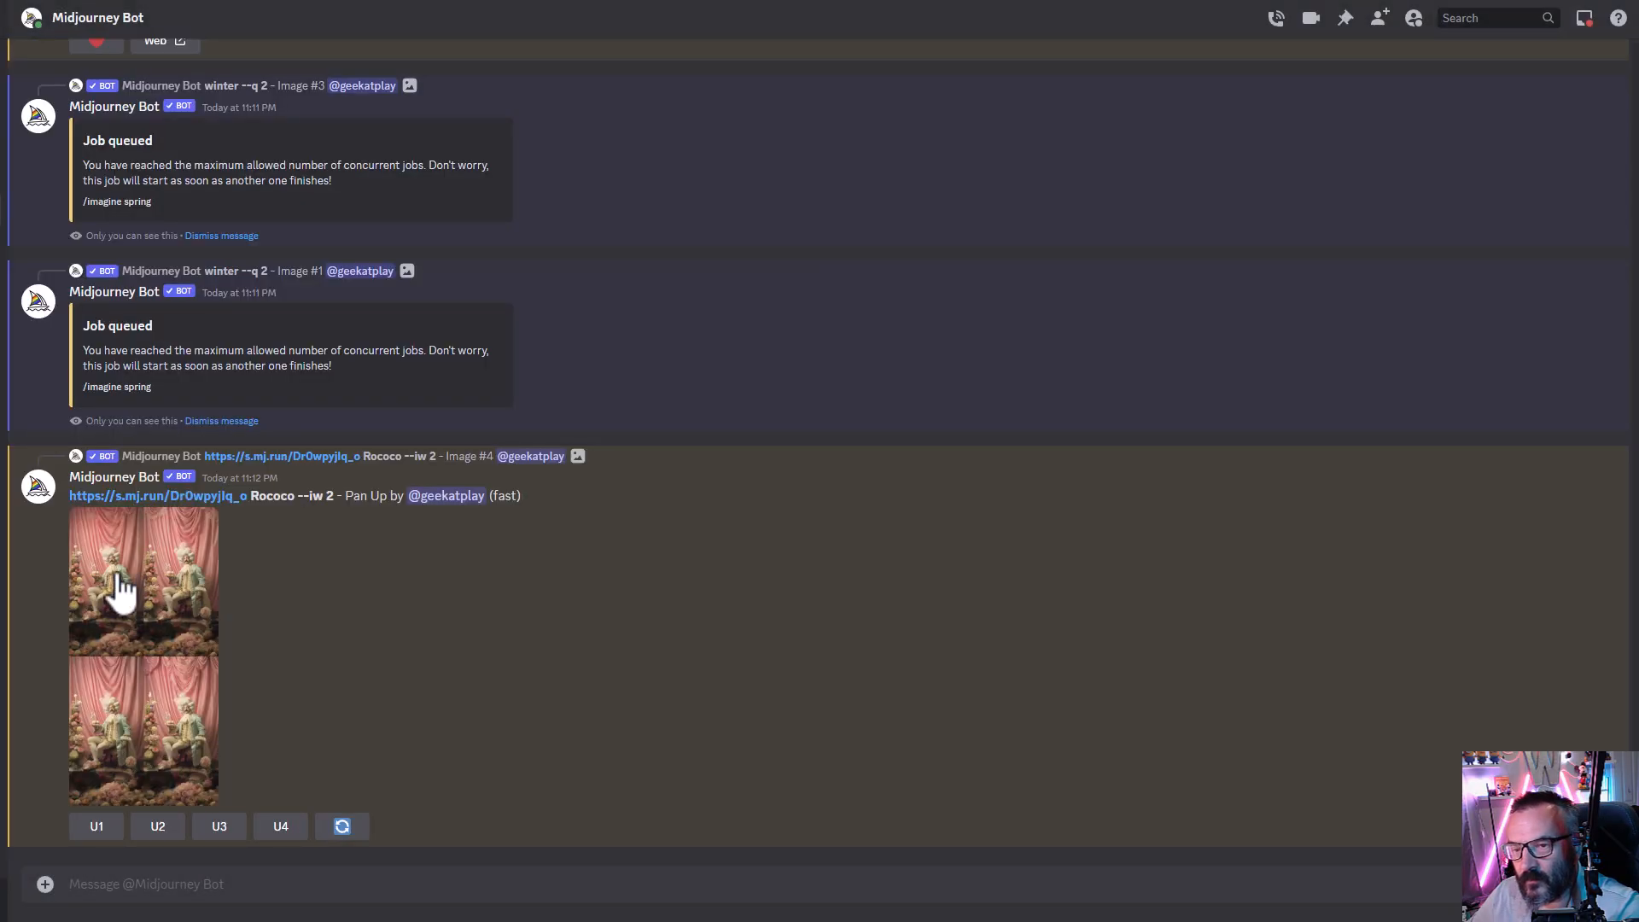
- Open an upscaled Fall panorama in the Midjourney web gallery and inspect its size and job details
{"action": "left_click", "coordinate": [209, 586]}
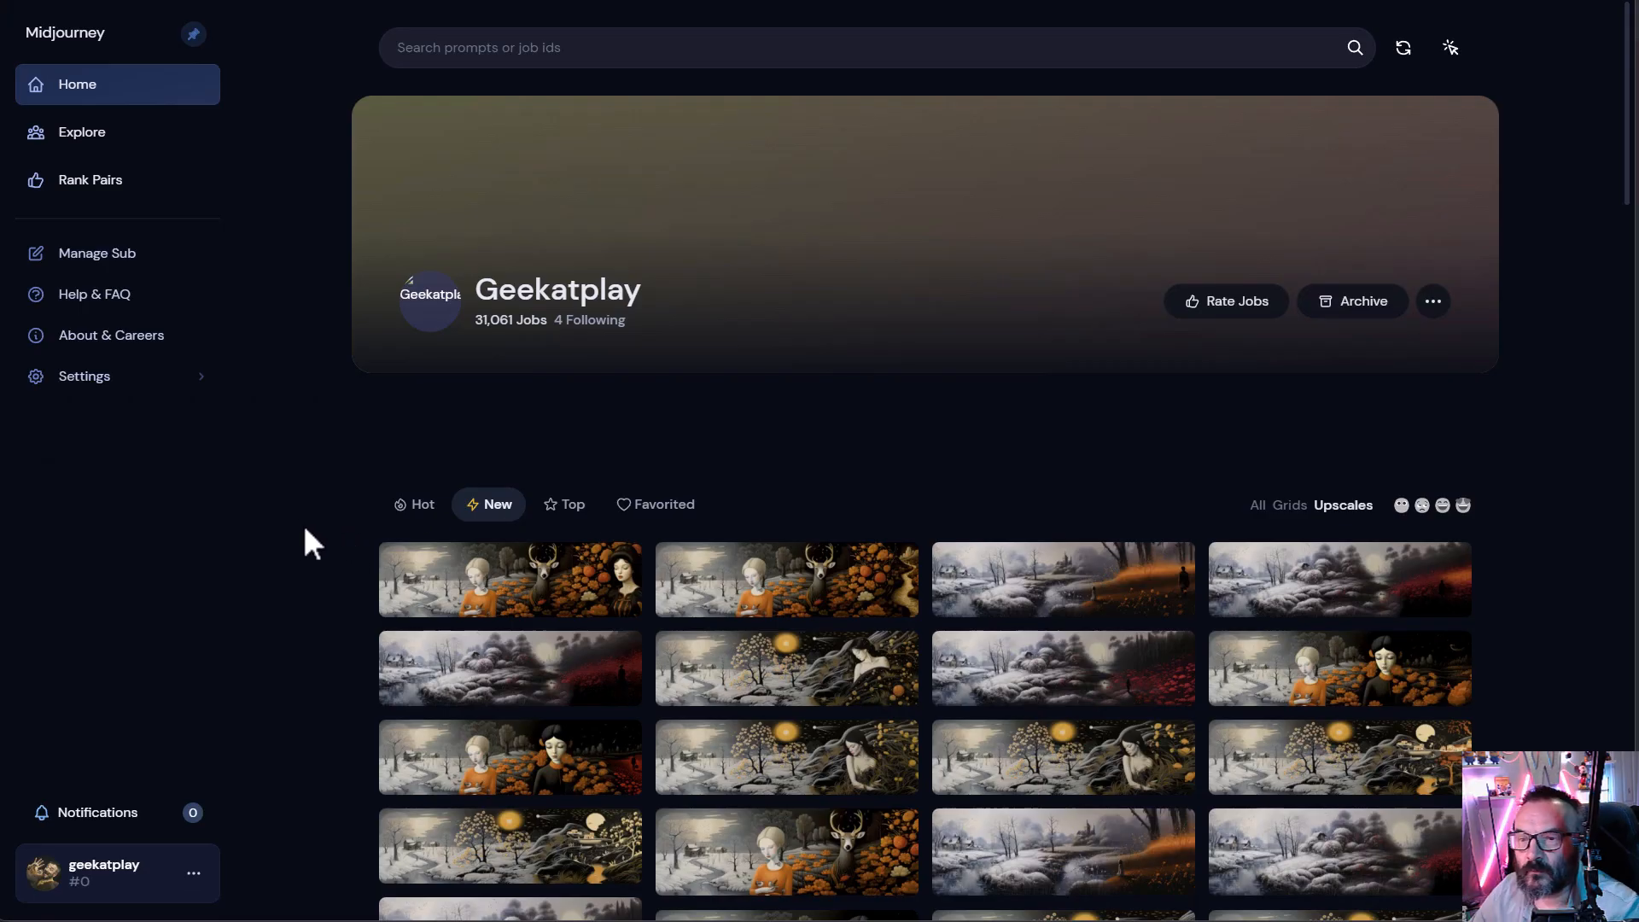
{"action": "scroll", "coordinate": [1528, 608], "scroll_direction": "down", "scroll_amount": 3}
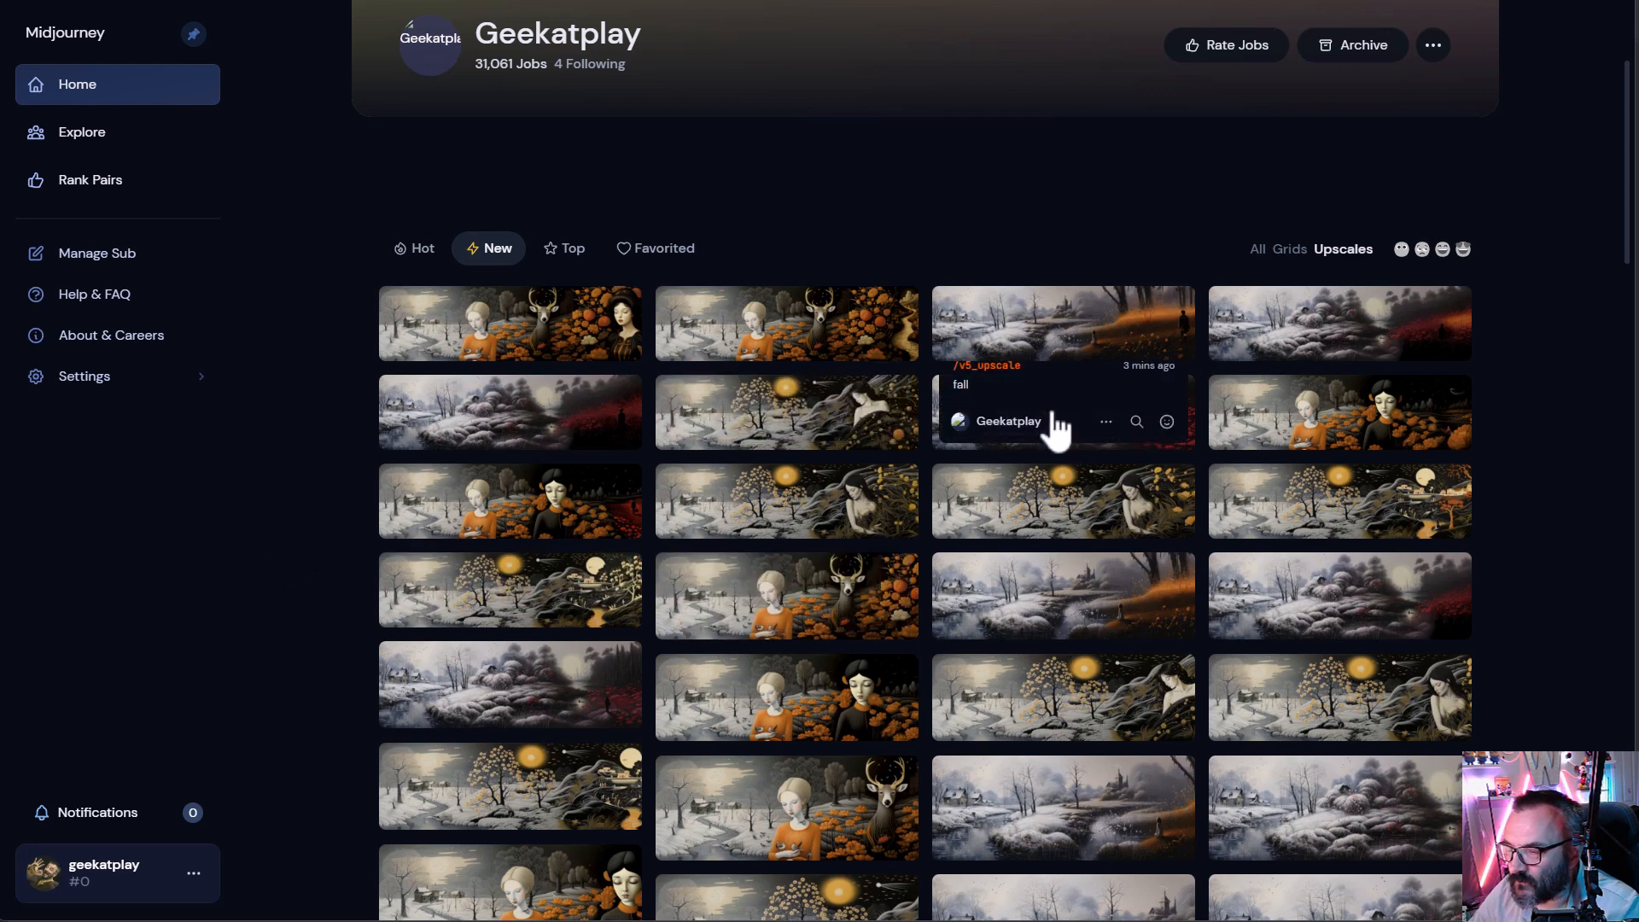
{"action": "left_click", "coordinate": [1141, 453]}
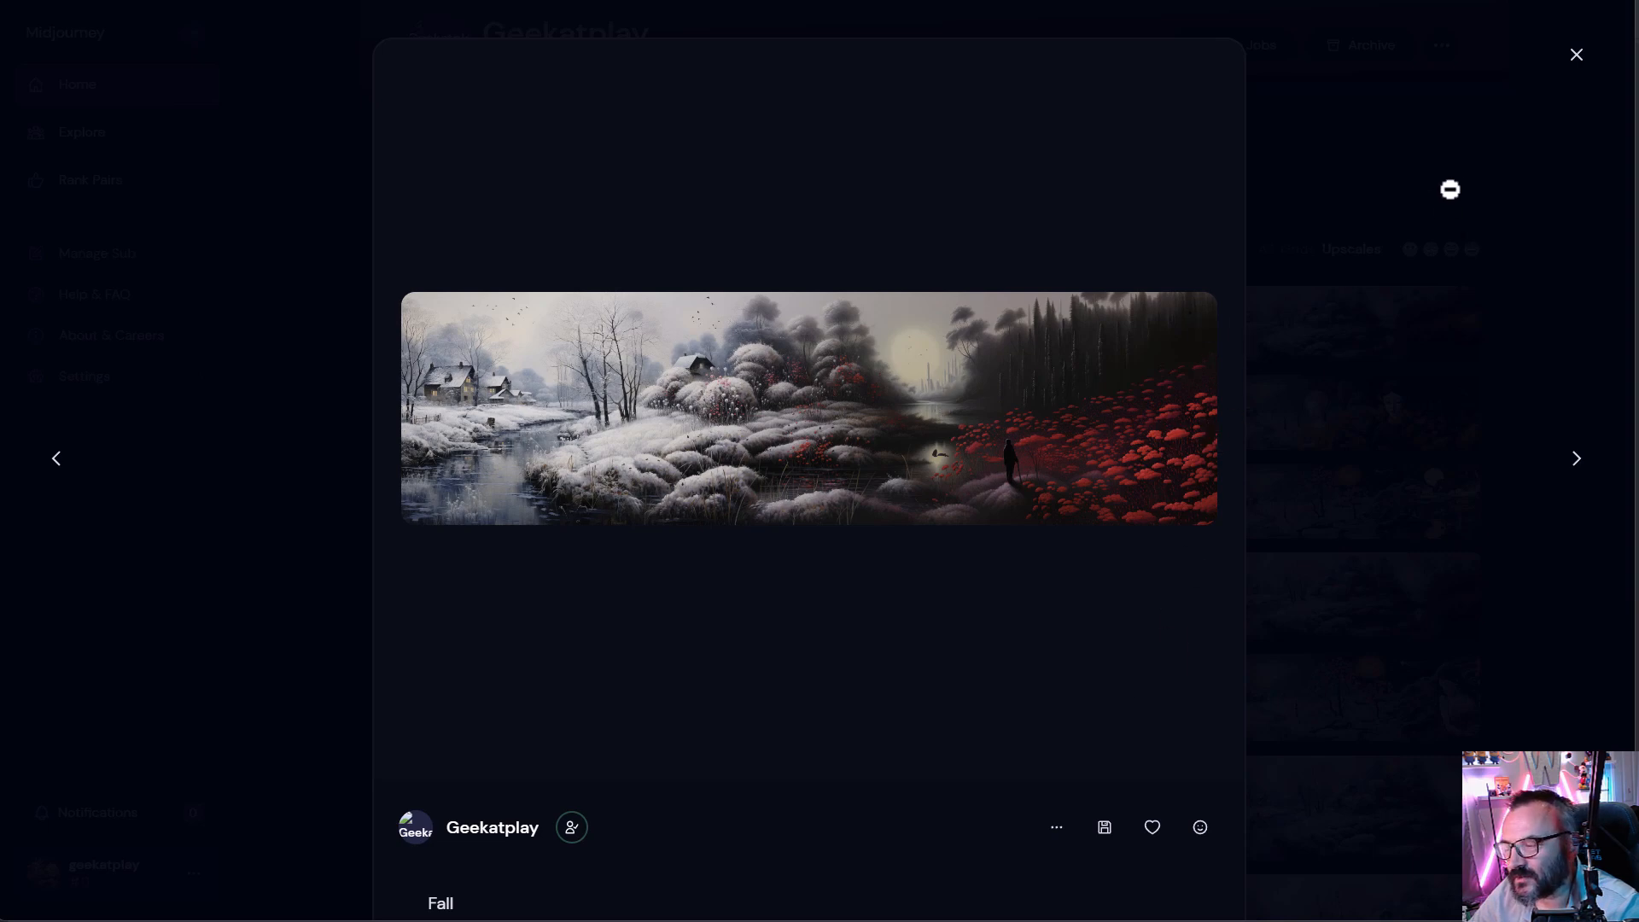
{"action": "scroll", "coordinate": [853, 649], "scroll_direction": "down", "scroll_amount": 5}
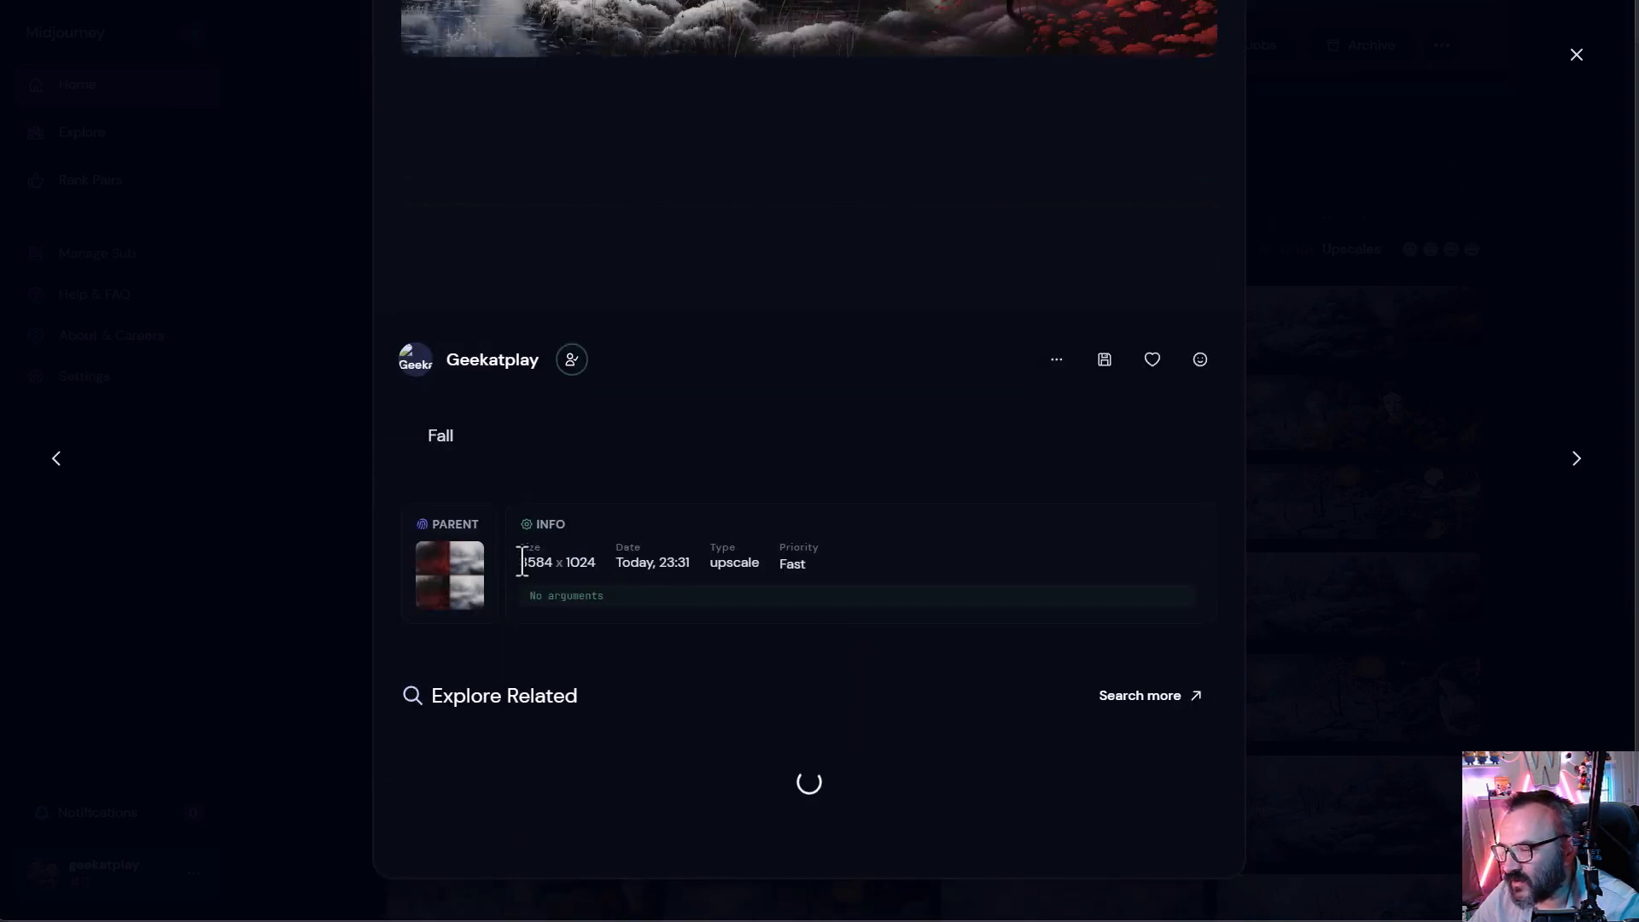
{"action": "left_click_drag", "start_coordinate": [518, 562], "coordinate": [697, 573]}
{"action": "left_click", "coordinate": [910, 431]}
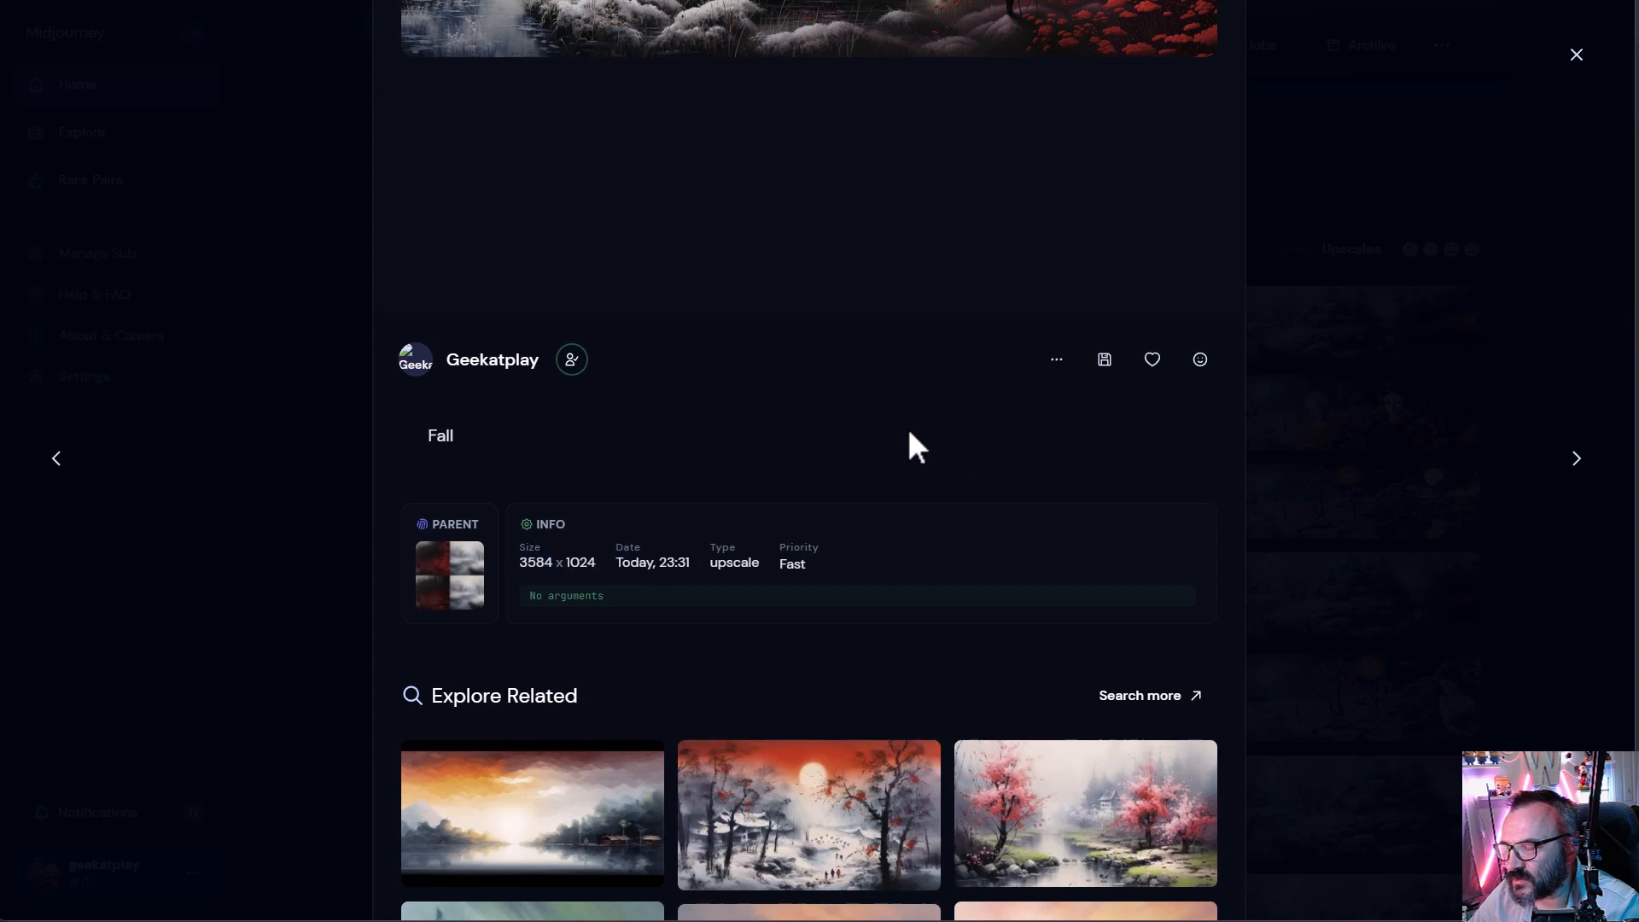
{"action": "left_click", "coordinate": [1551, 307]}
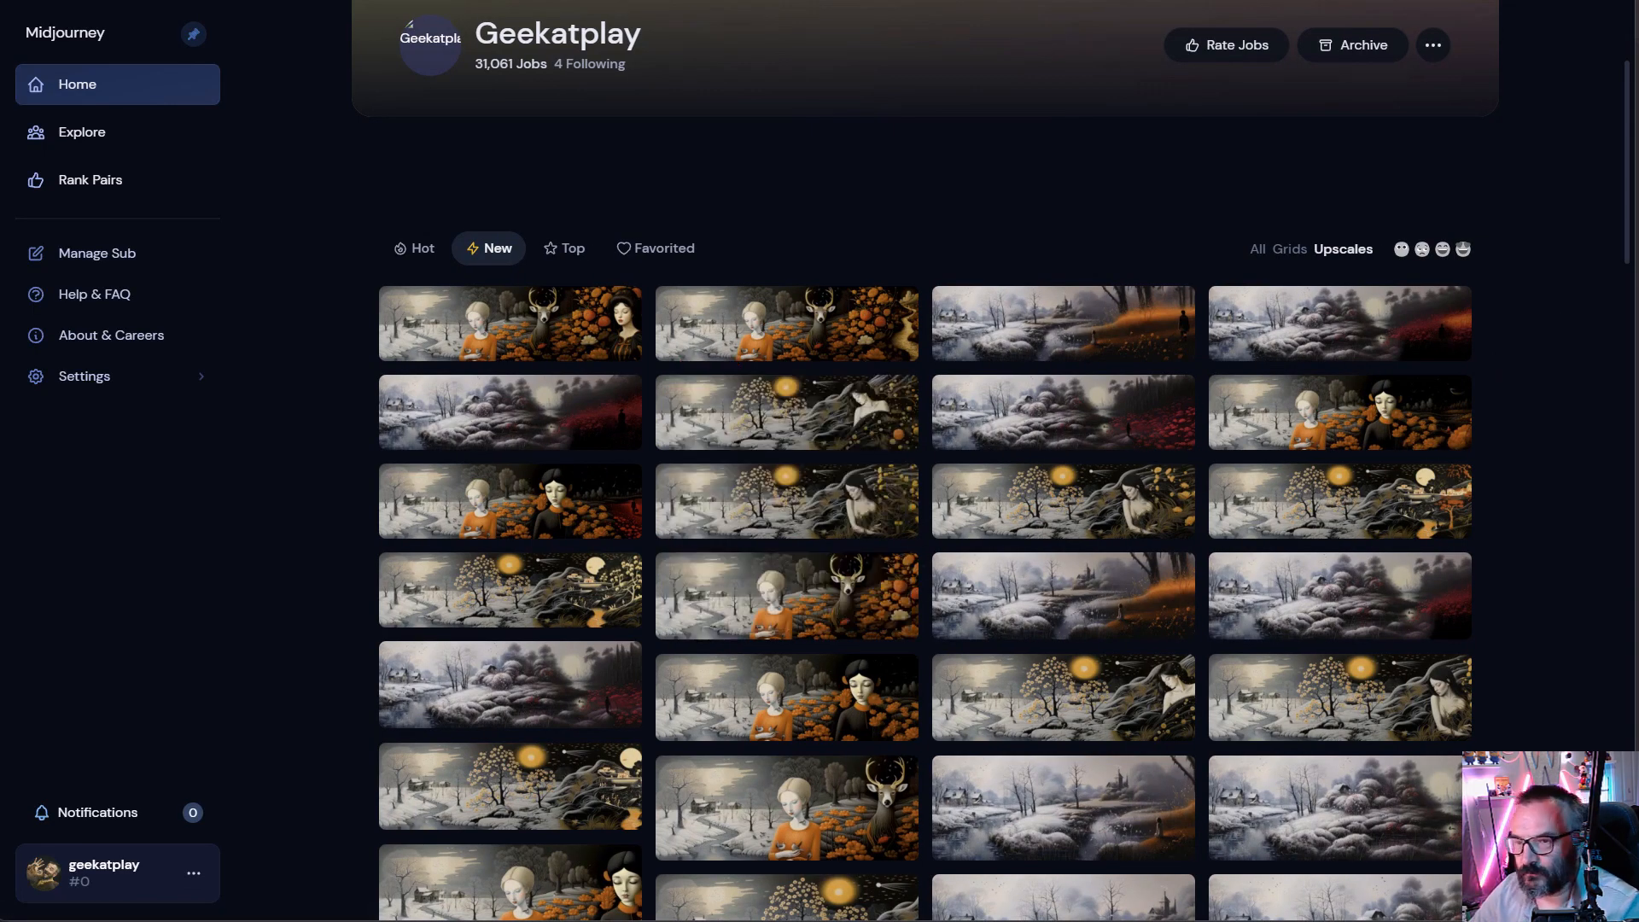
{"action": "scroll", "coordinate": [1328, 585], "scroll_direction": "down", "scroll_amount": 1}
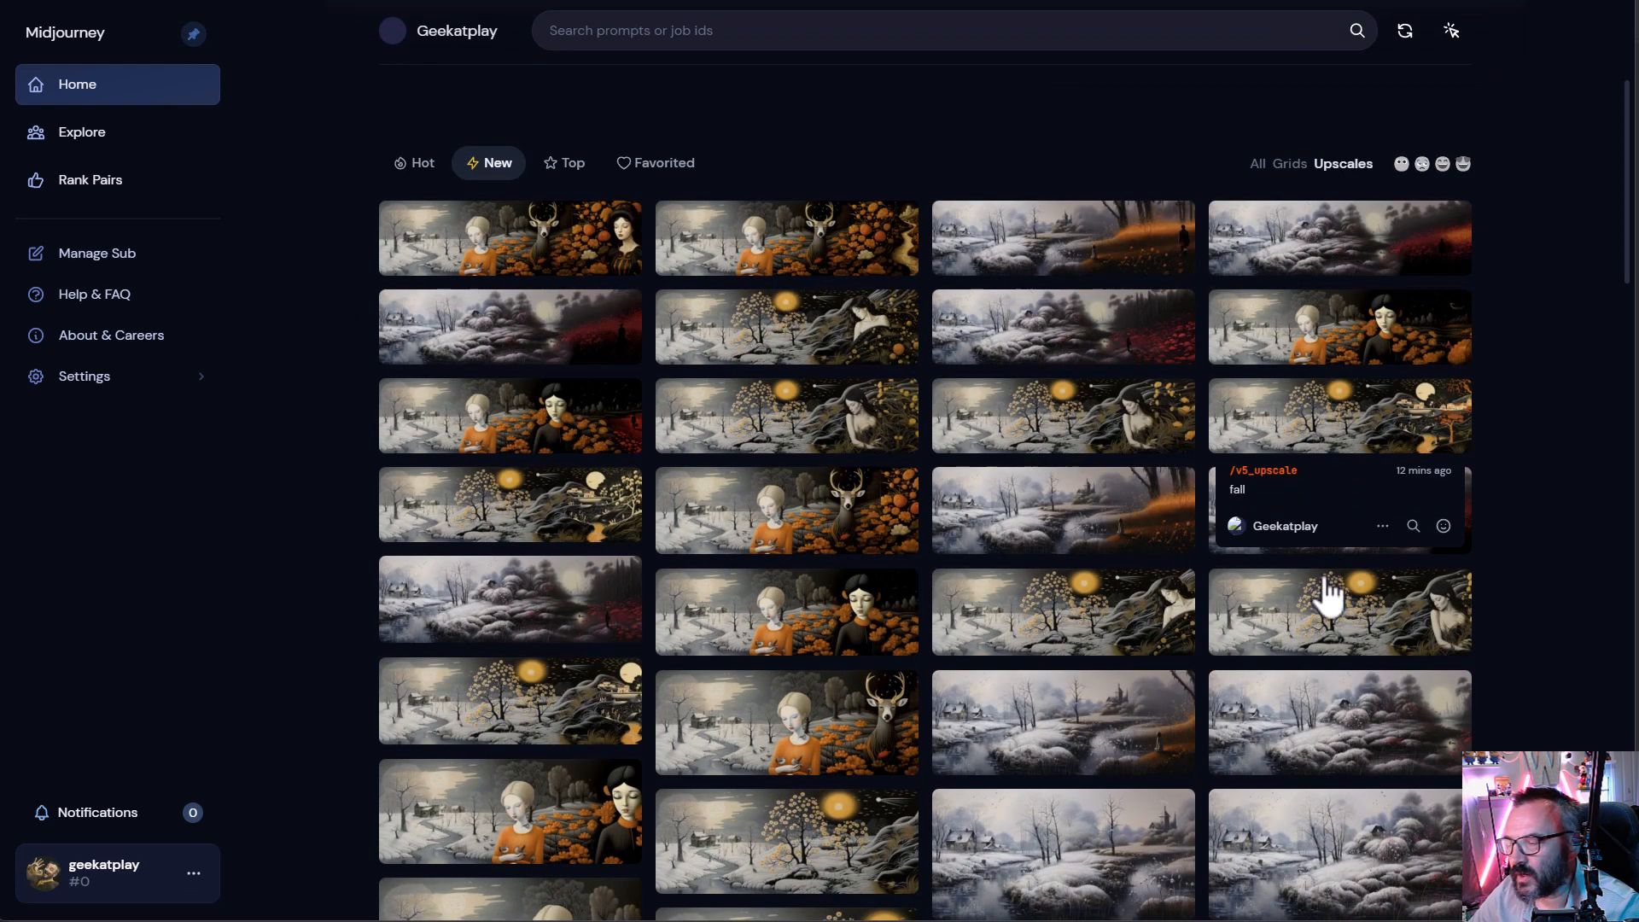